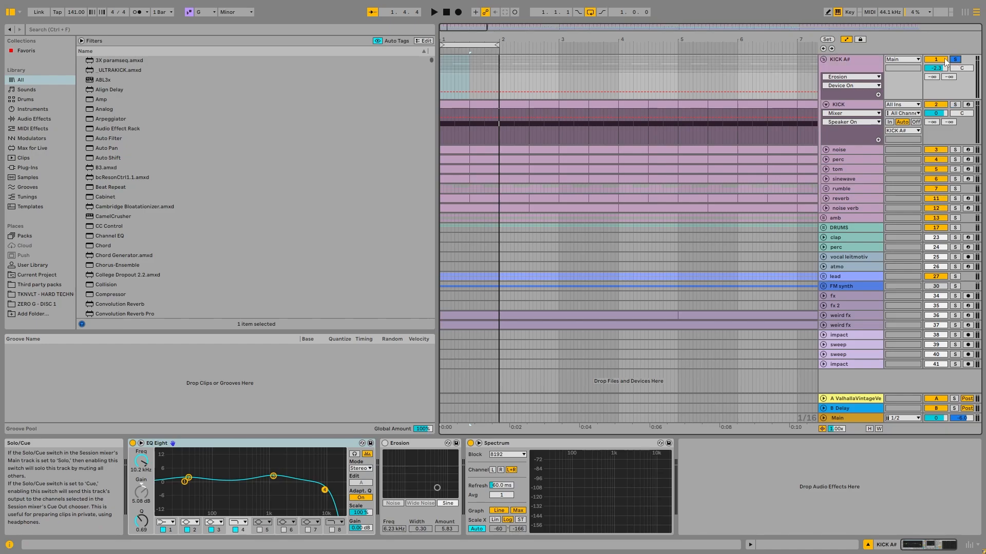
- Play the KICK A# group briefly and solo the KICK track inside it
left_click(868, 61)
key("space")
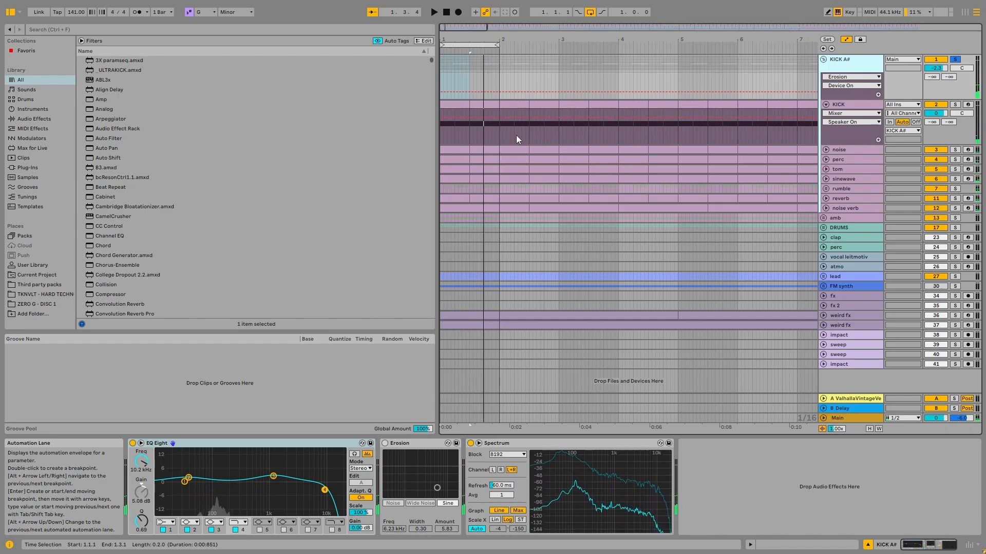
key("Down")
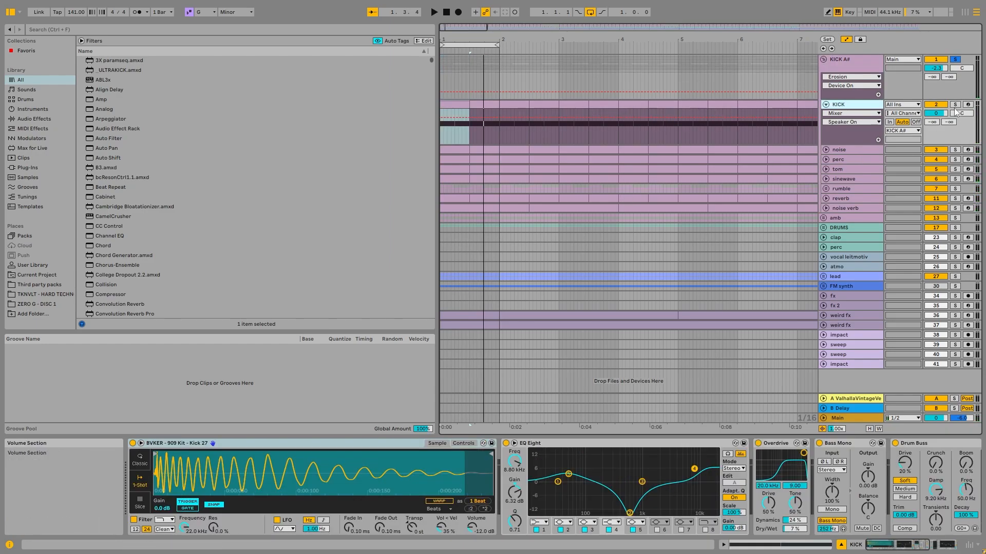
left_click(849, 108)
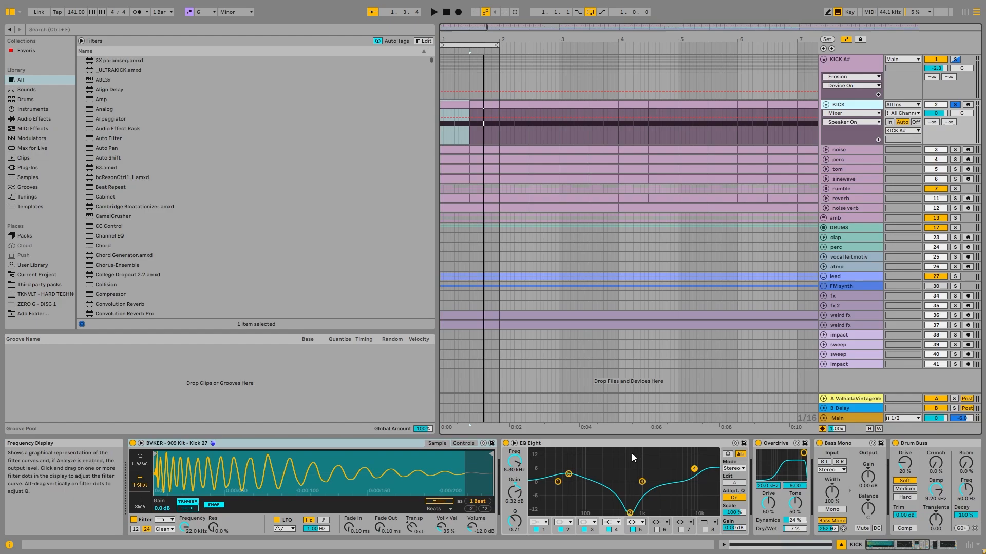
- Examine the KICK track's device chain, including the enlarged curve of its first EQ Eight, and play the loop briefly
double_click(617, 467)
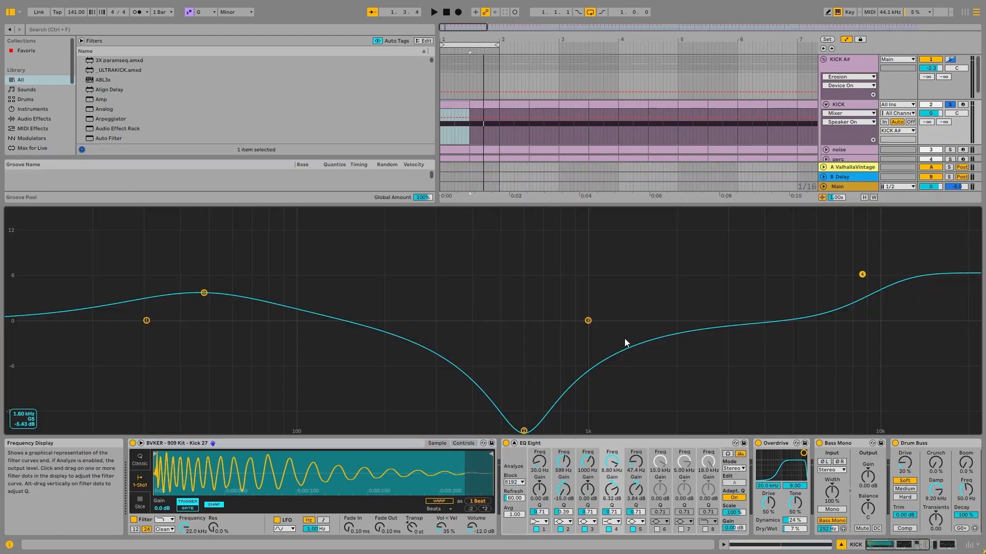
double_click(623, 275)
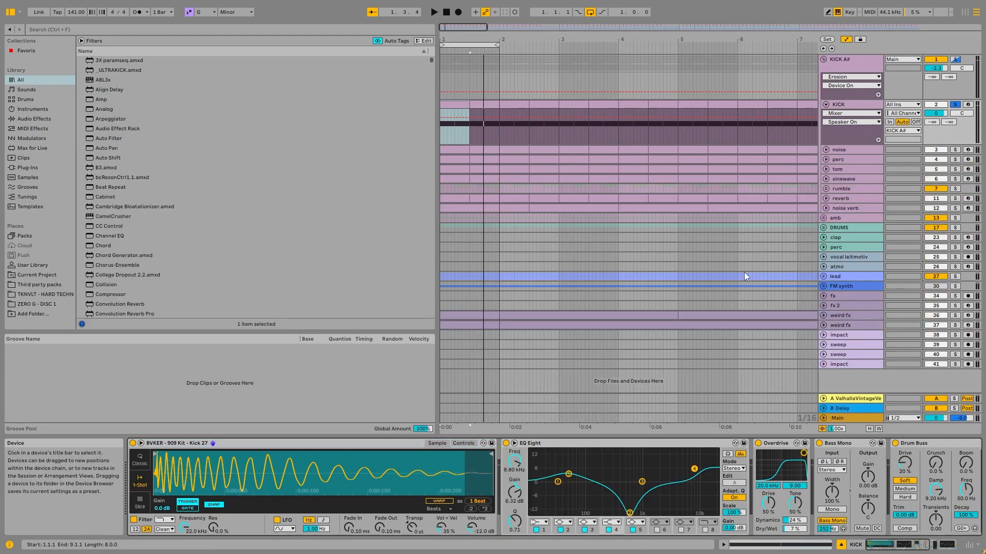
left_click(912, 549)
left_click(912, 550)
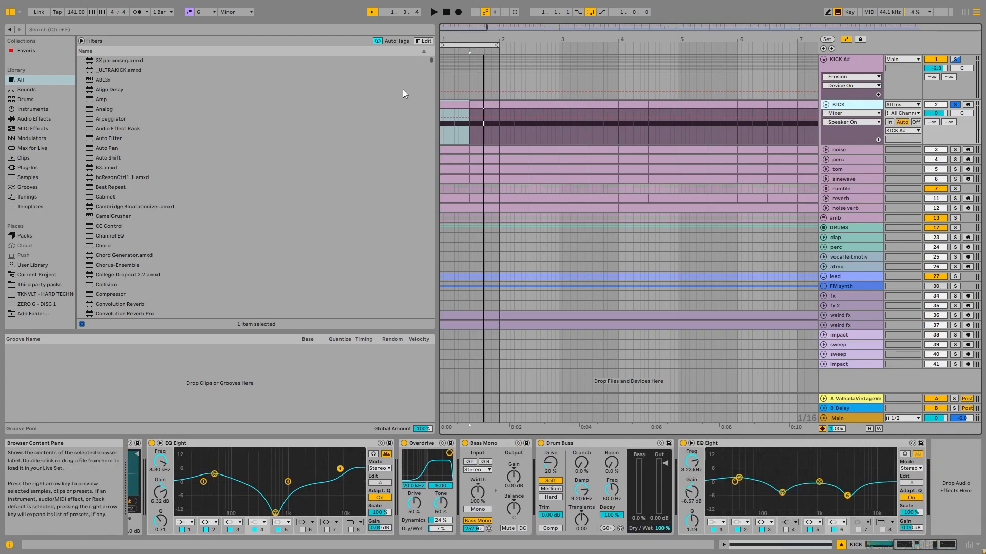
left_click_drag(920, 548, 889, 548)
key("space")
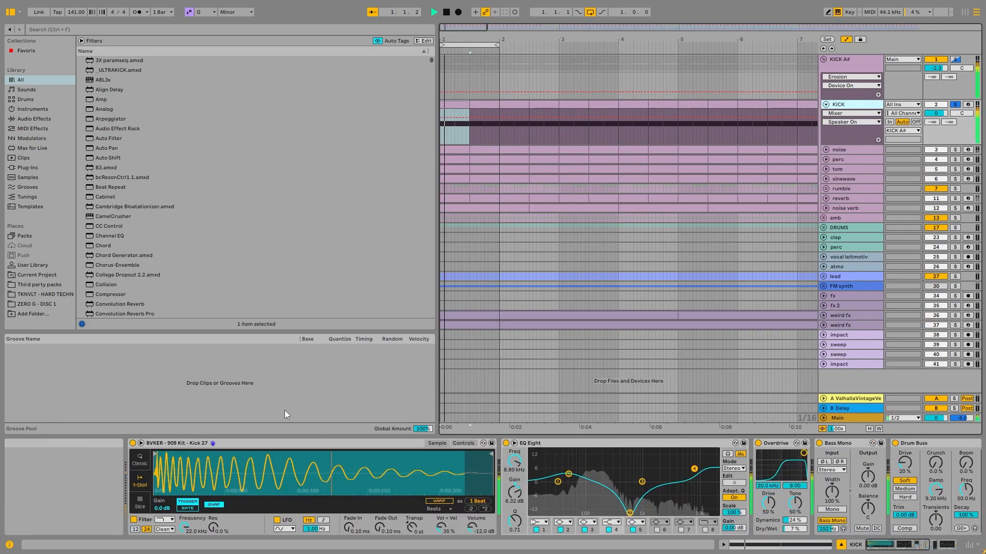
key("space")
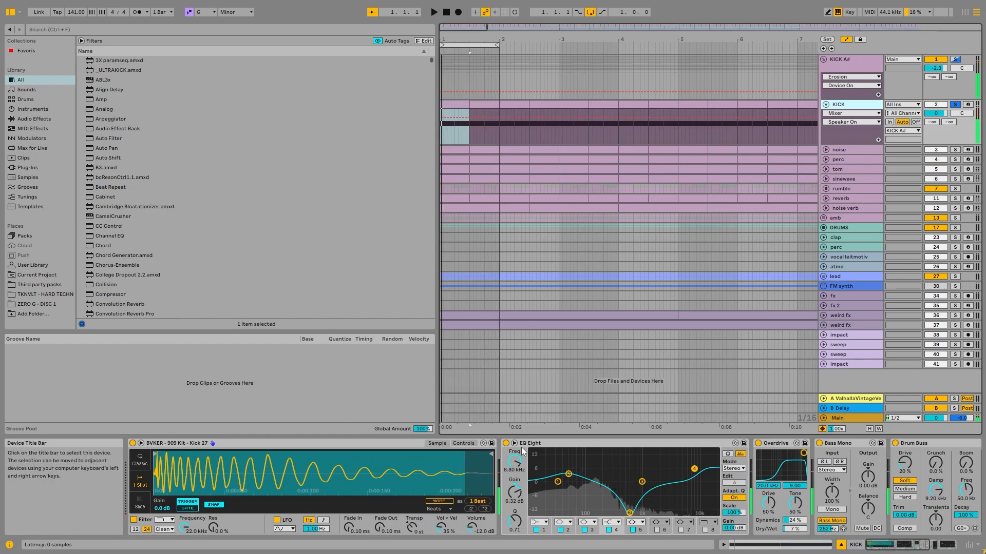
- Group the KICK track's effects, from the first EQ Eight through the last EQ Eight, into an Audio Effect Rack
left_click(554, 444)
left_click(881, 544)
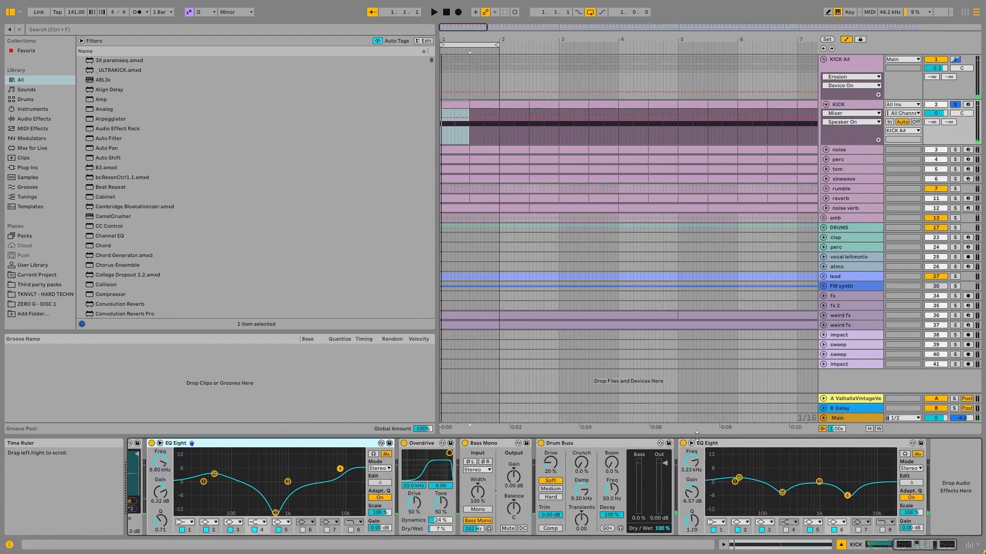
left_click(918, 548)
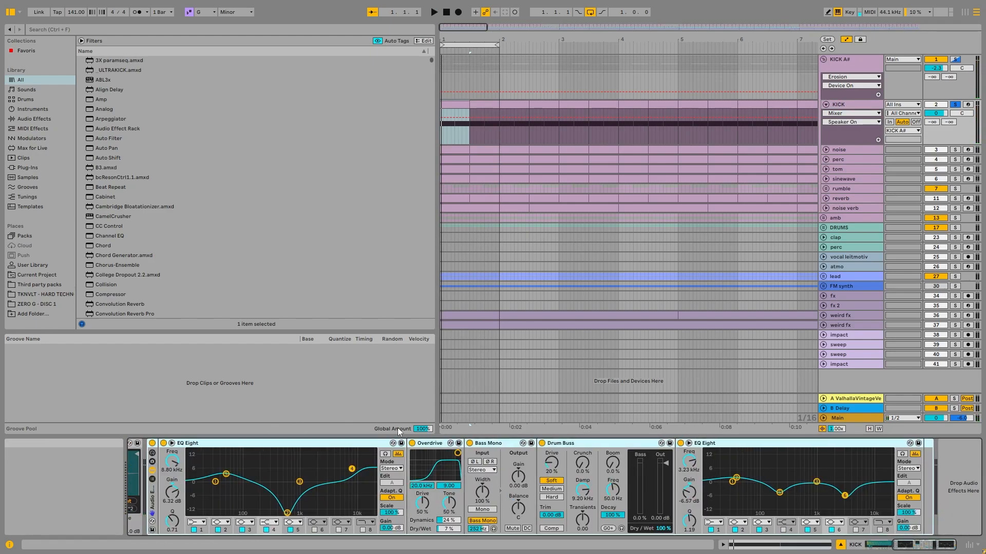
left_click_drag(917, 548, 885, 547)
- Compare the kick loop with the whole Audio Effect Rack bypassed and enabled
left_click(506, 444)
key("space")
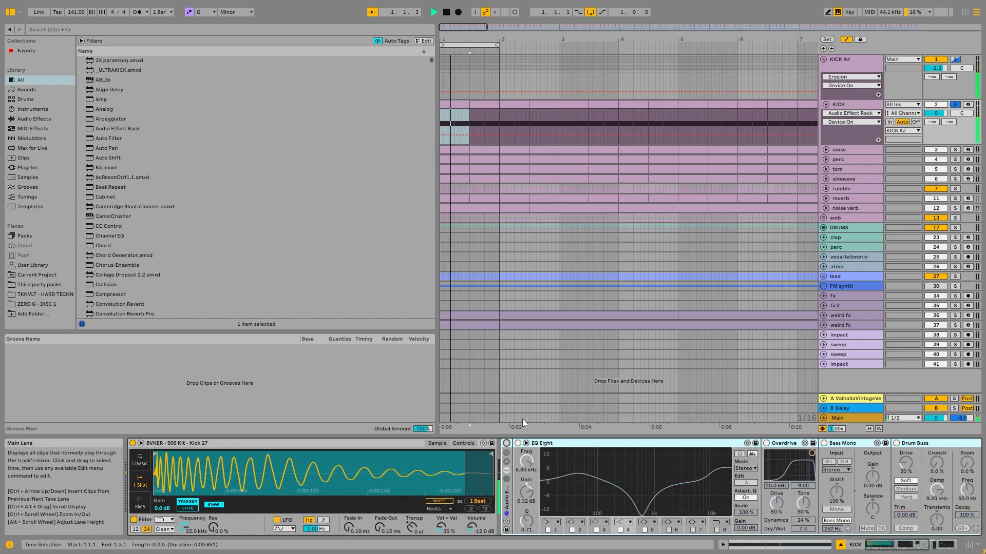
left_click(506, 443)
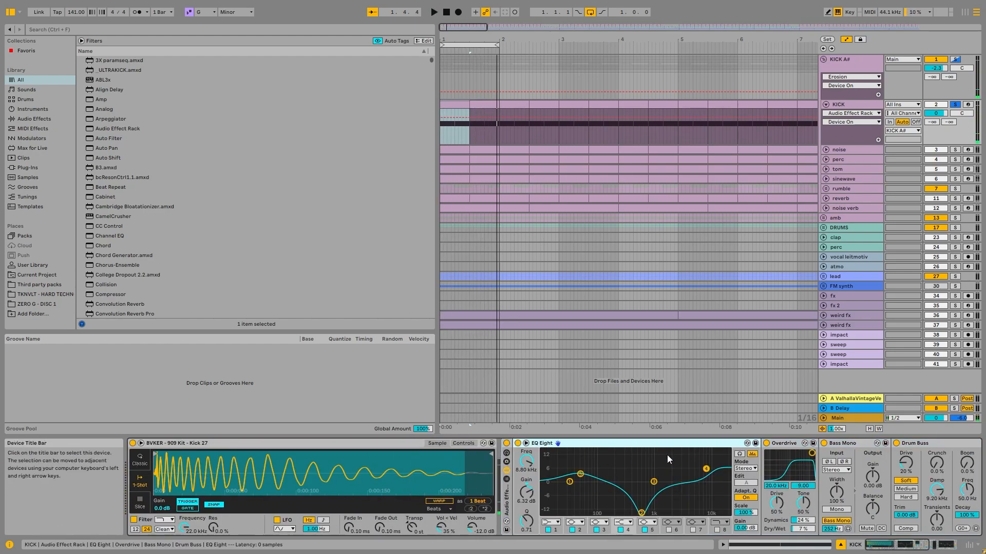
- Bypass Overdrive, Bass Mono and Drum Buss, and toggle band 2 of the first EQ Eight off and on during playback
left_click(635, 512)
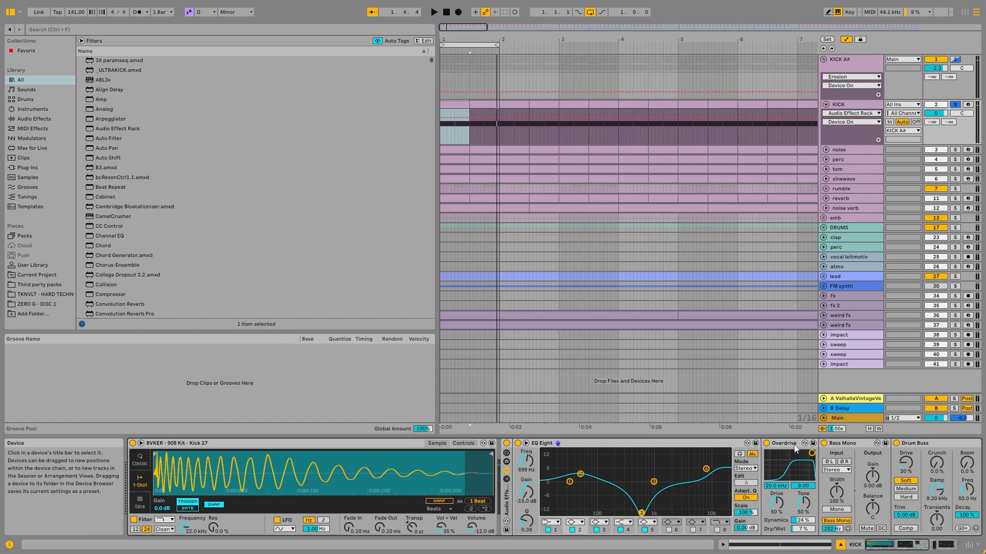
left_click(900, 445)
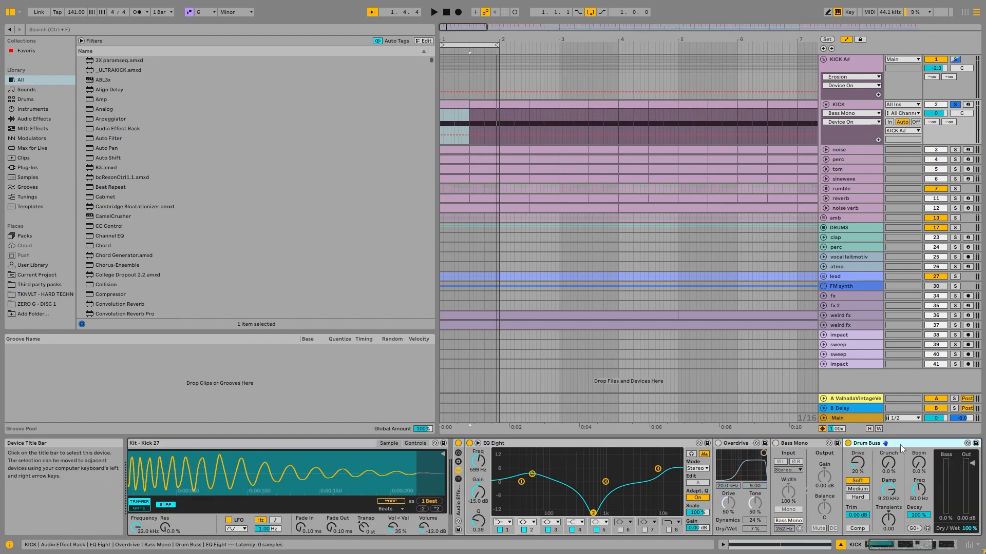
key("space")
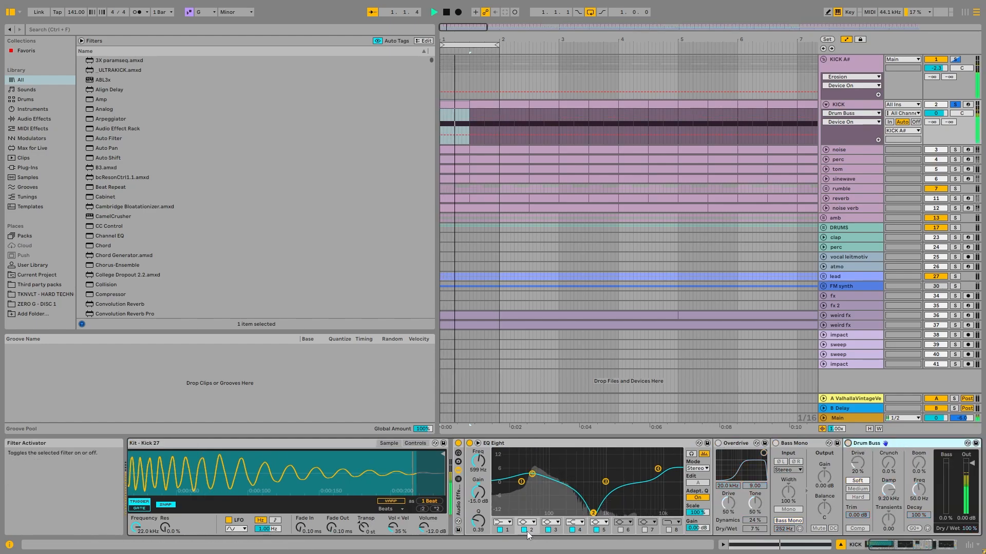
left_click(525, 531)
left_click(527, 531)
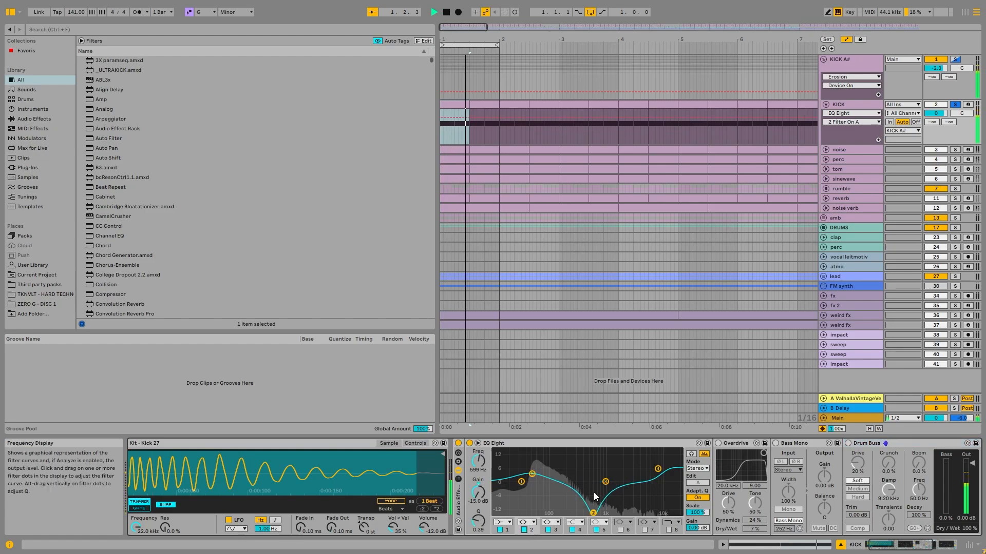
- Examine the first EQ Eight's curve against the live kick spectrum in the enlarged display while playing the loop
key("space")
double_click(597, 492)
key("space")
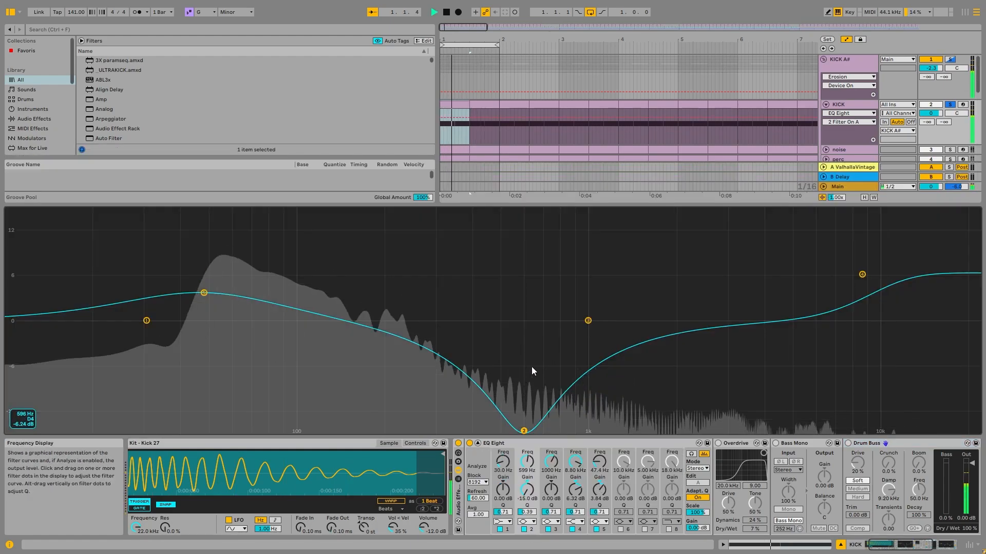
key("space")
double_click(512, 306)
key("space")
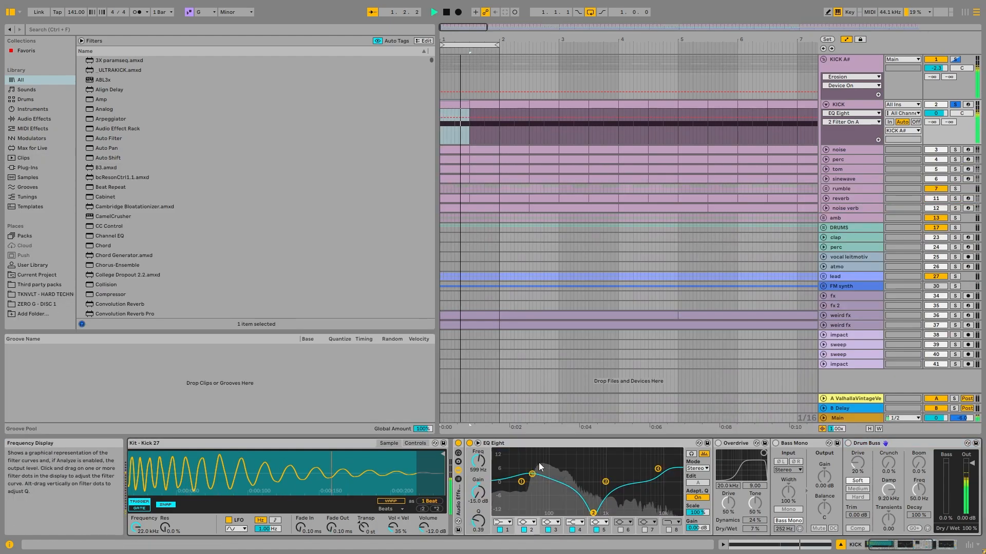
double_click(538, 463)
double_click(349, 263)
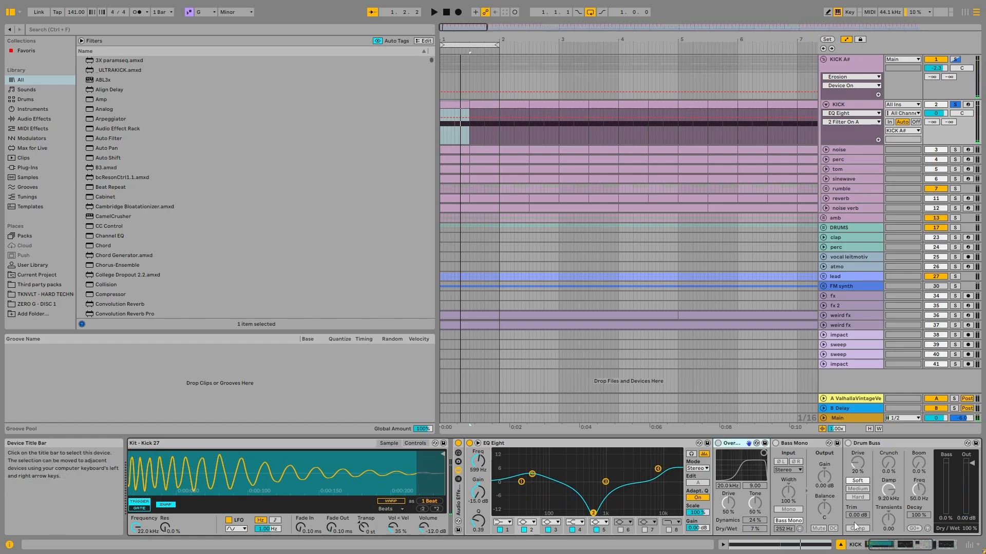
- Reactivate Overdrive and Bass Mono in the KICK track's effect rack
left_click(717, 444)
scroll(668, 487, "down", 5)
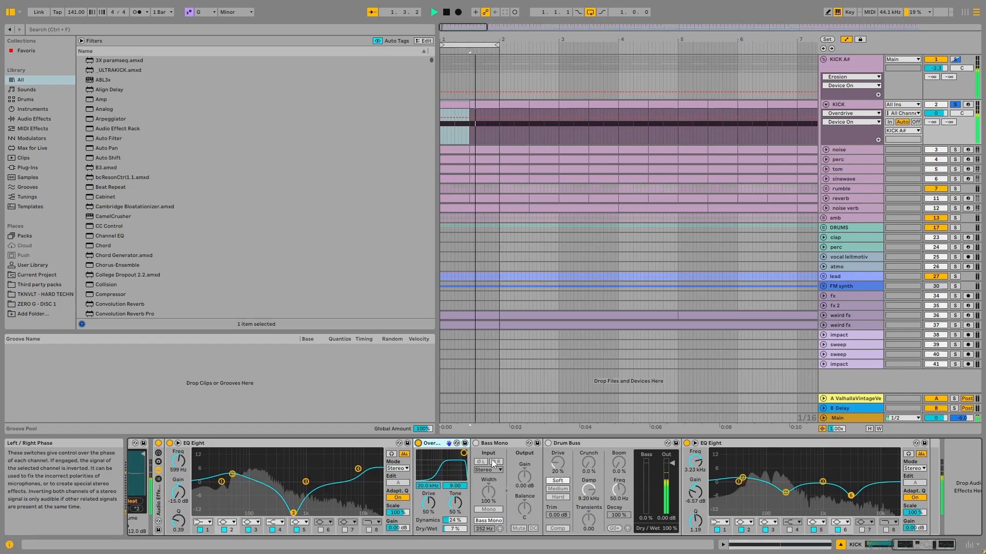
left_click(475, 442)
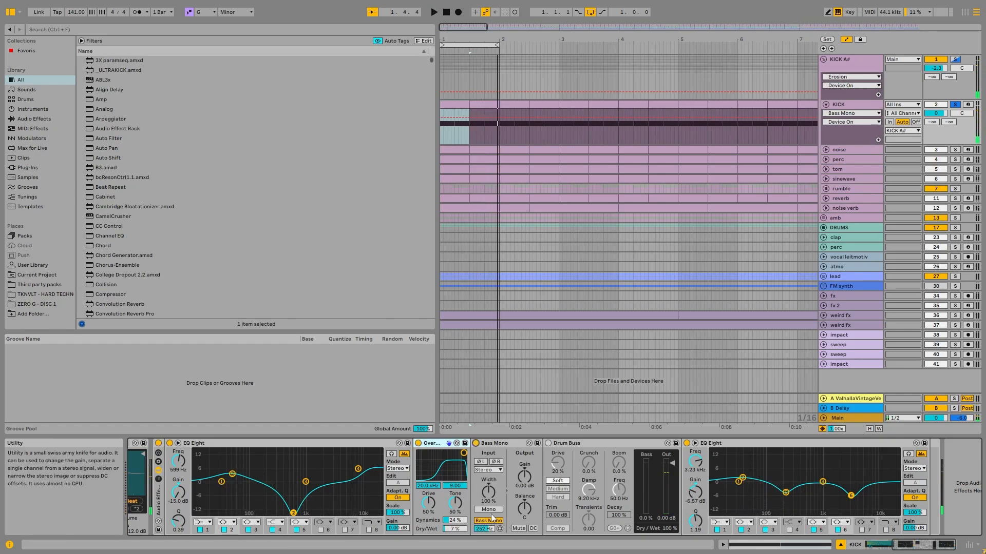
- Compare the kick loop with Bass Mono bypassed and enabled during playback
key("space")
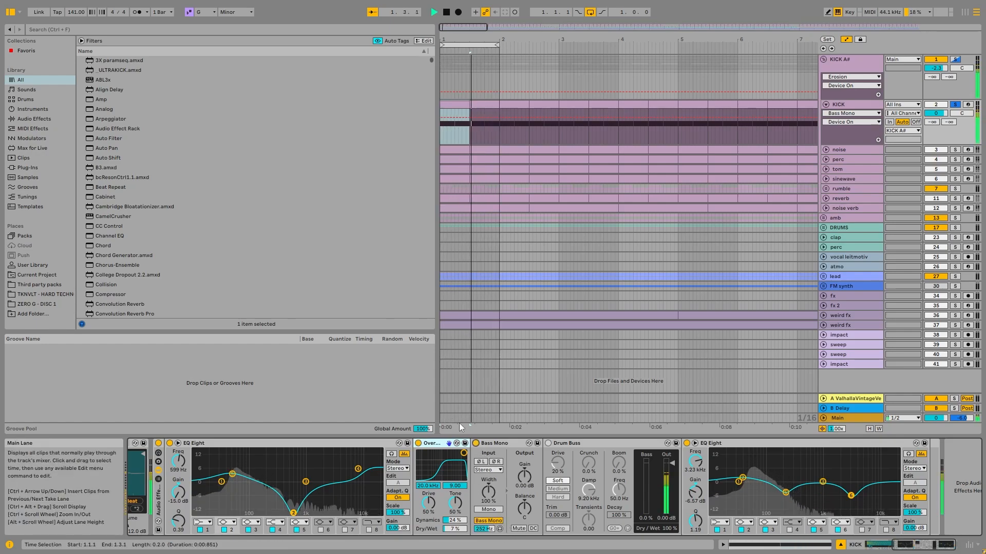
left_click(475, 444)
left_click(475, 444)
key("space")
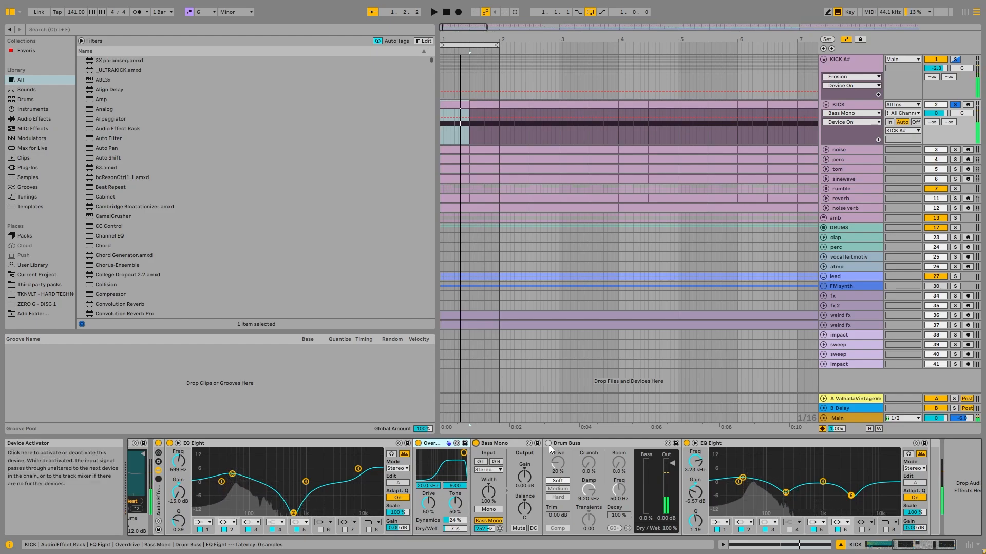
- Reactivate Drum Buss and compare the kick loop with the rack's final EQ Eight bypassed and enabled
left_click(549, 443)
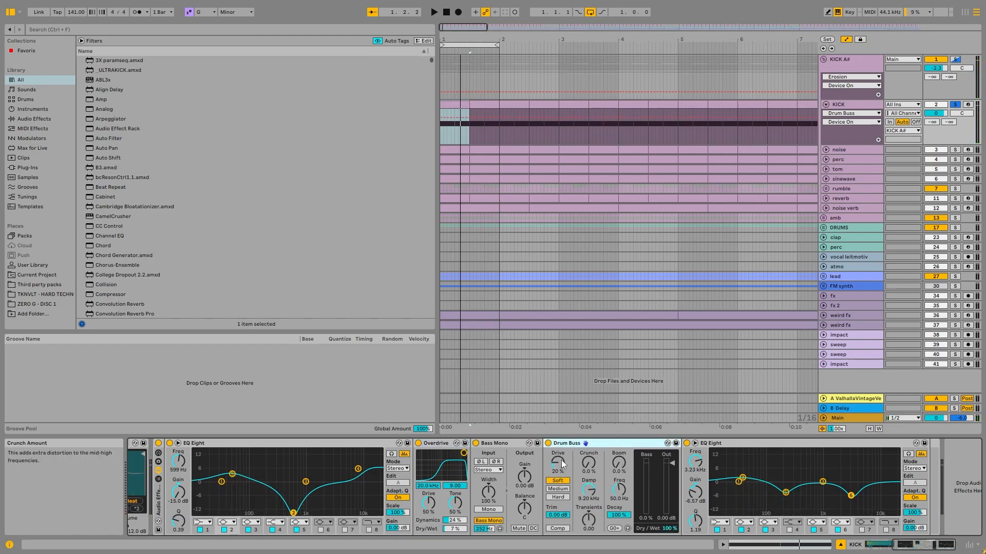
key("space")
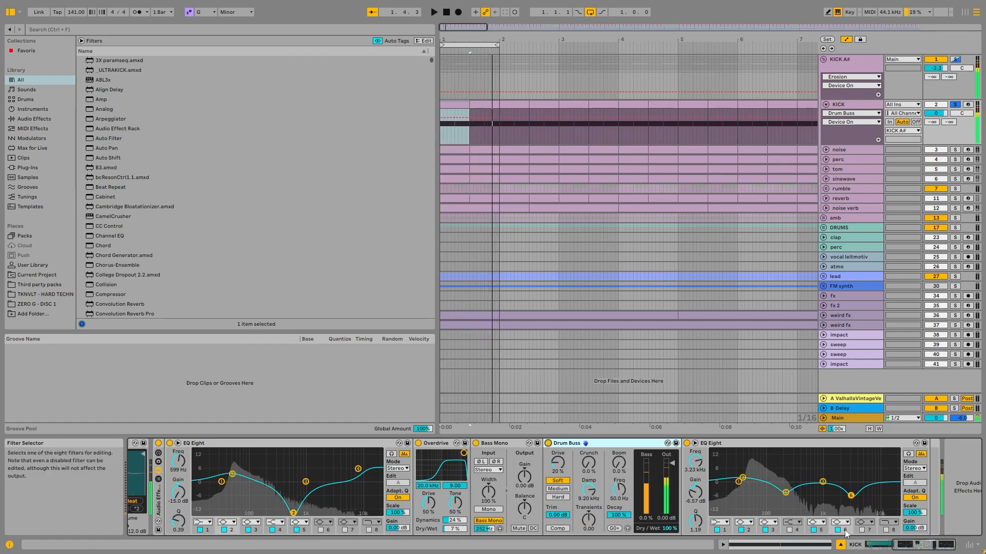
left_click(691, 445)
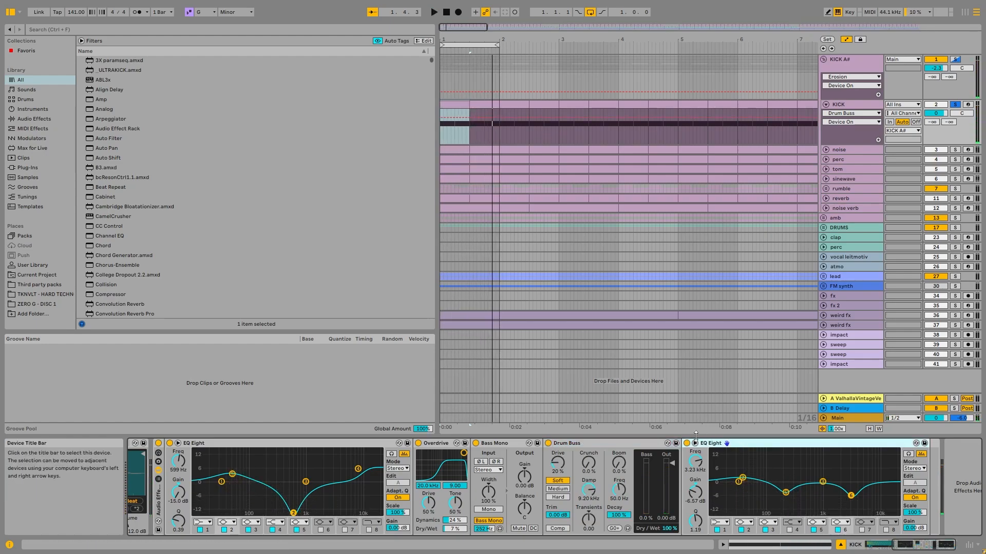
left_click(687, 444)
left_click(687, 444)
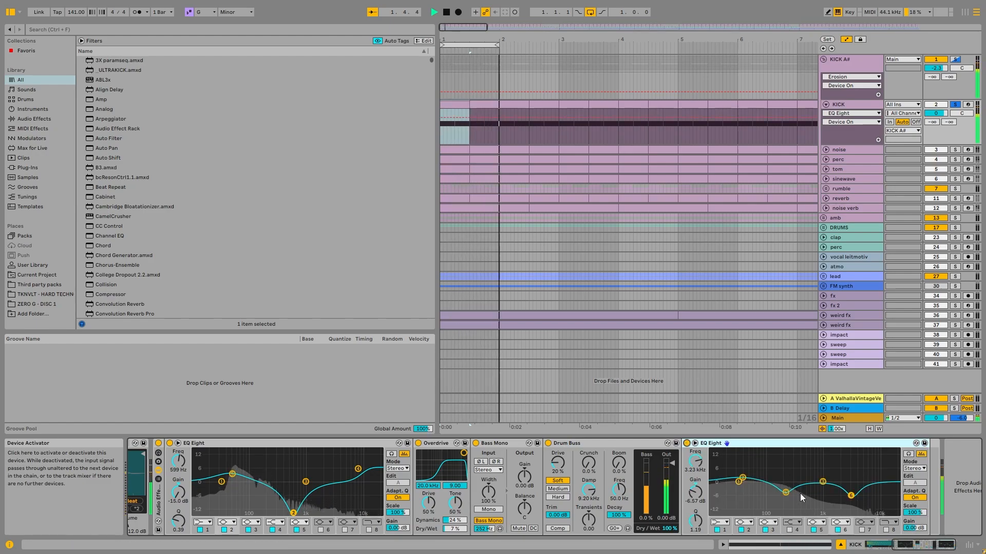
- Toggle bands 5 and 6 of the final EQ Eight off and on while playing the kick loop
left_click(813, 531)
left_click(813, 530)
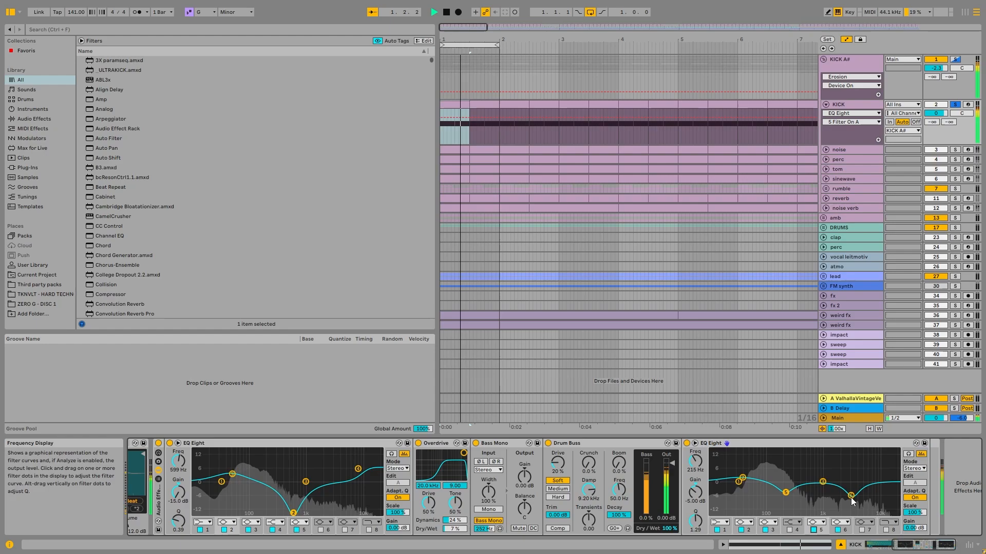
left_click(837, 530)
left_click(839, 531)
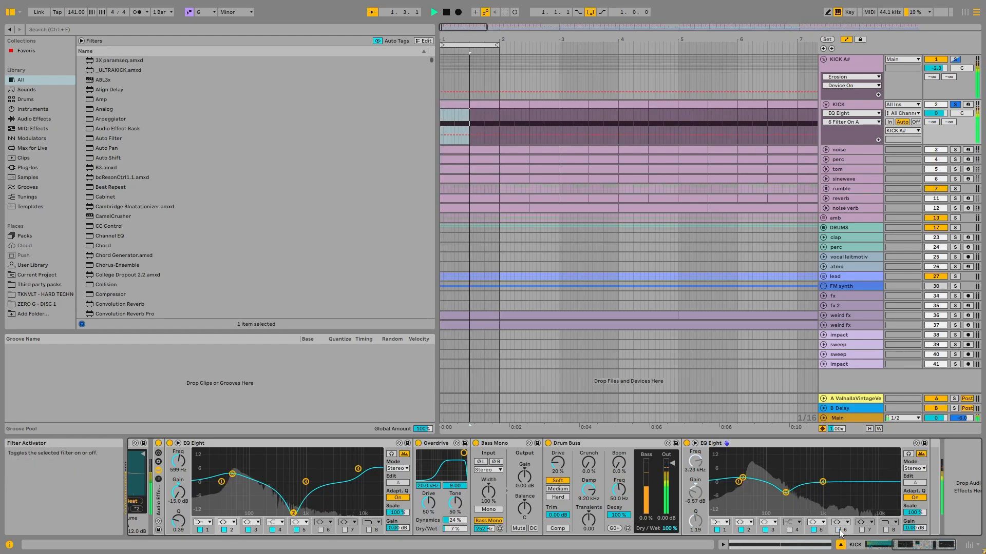
key("space")
left_click_drag(902, 546, 837, 544)
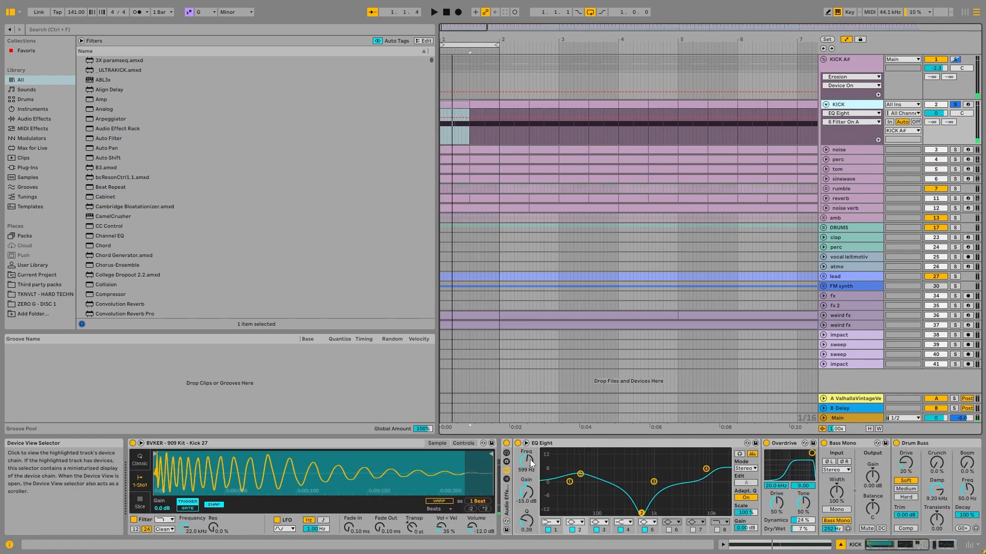
- View the device chains of the noise, tom and sinewave tracks, and solo the noise track
left_click(861, 151)
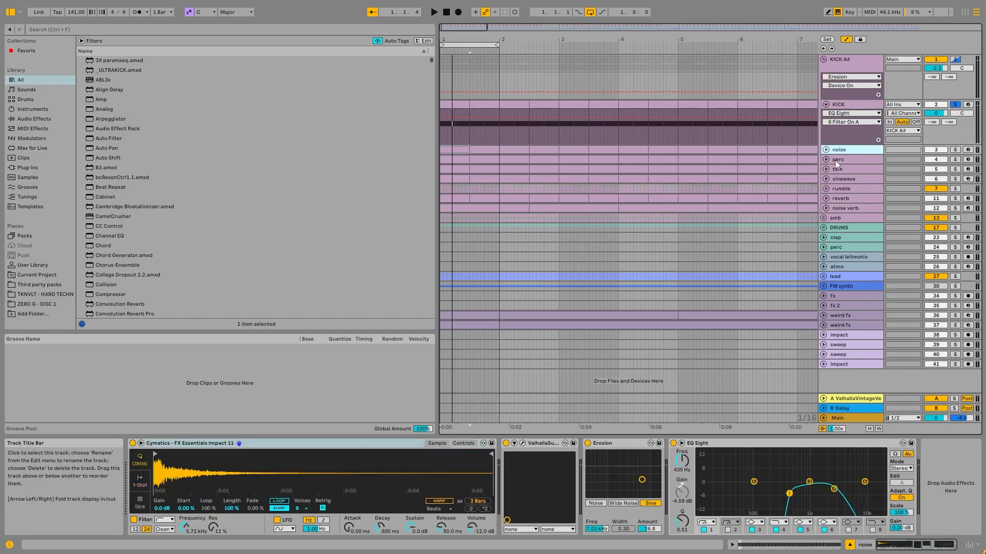
left_click(852, 168)
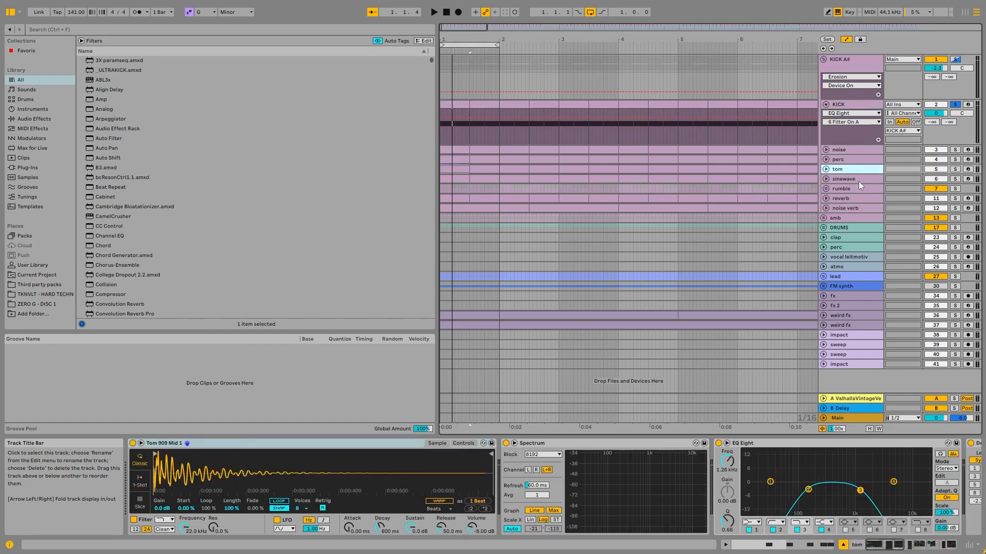
left_click(858, 180)
left_click(867, 150)
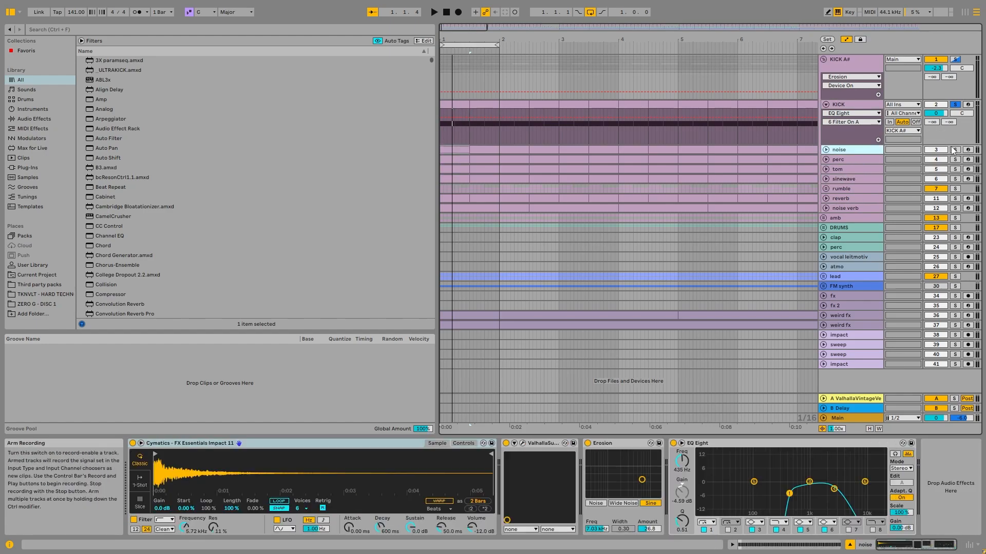
- Unfold the noise track and play it soloed together with KICK and on its own
left_click(954, 104, "ctrl")
key("space")
left_click(825, 150)
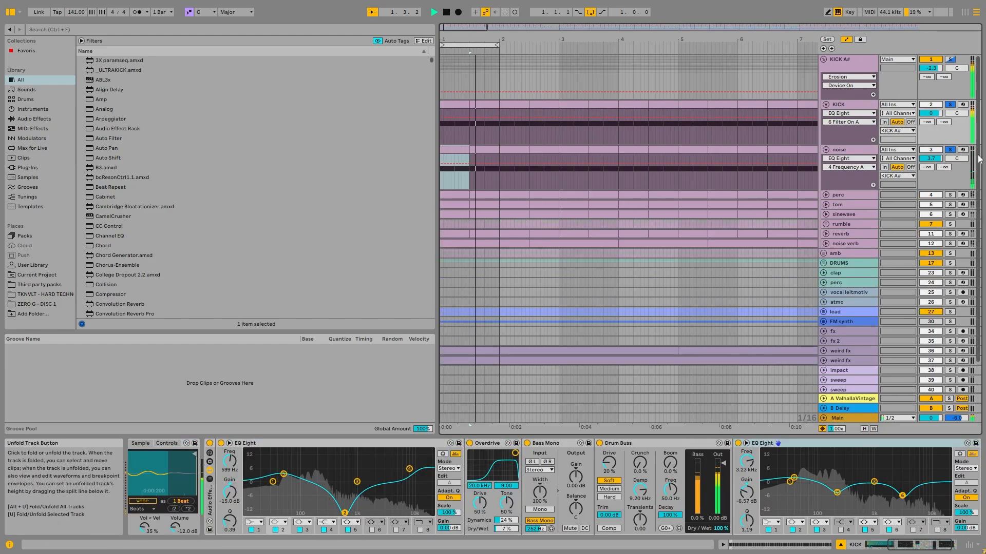
left_click(950, 150)
key("space")
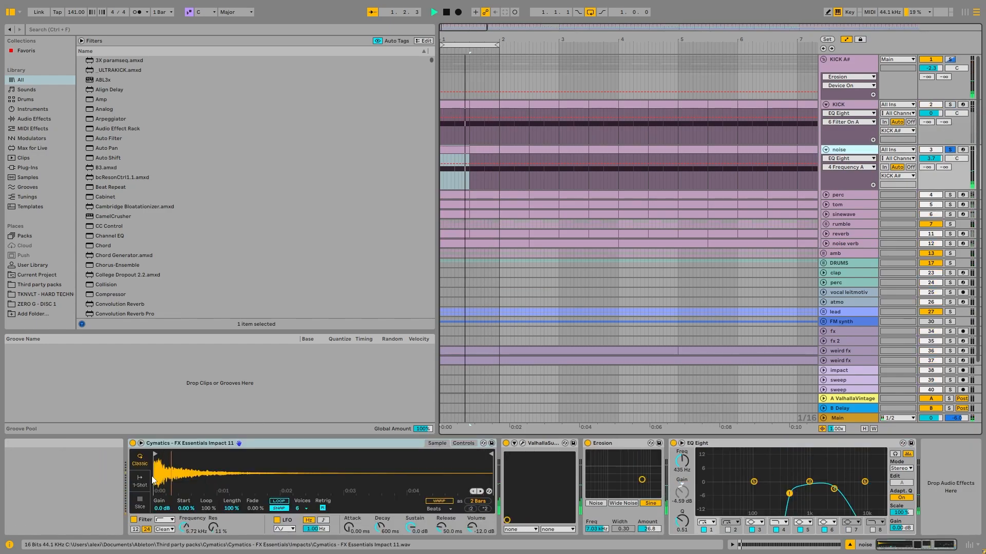
- Bypass the noise track's ValhallaSupermassive, Erosion and EQ Eight, and check the impact sampler's filter off and on
left_click(530, 444)
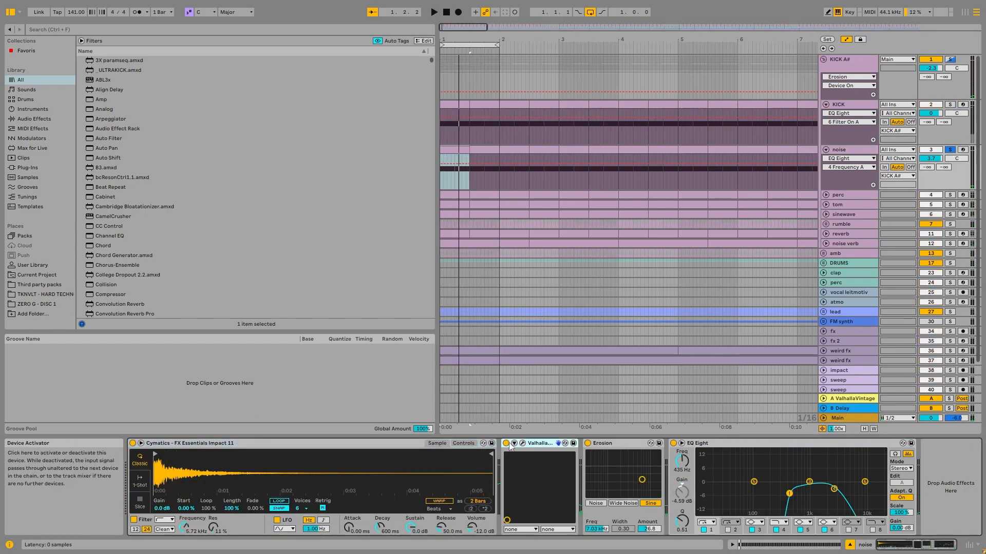
left_click(588, 443)
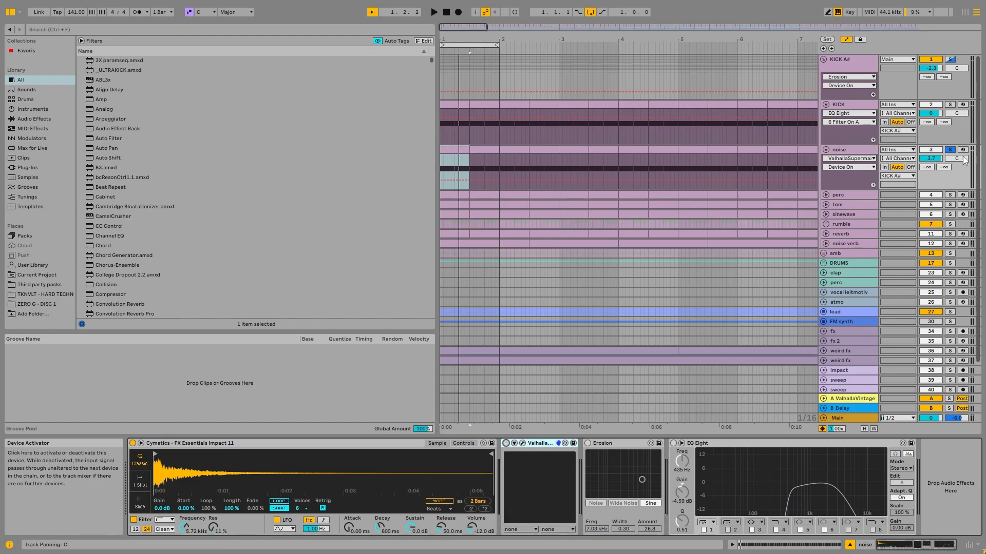
left_click(469, 444)
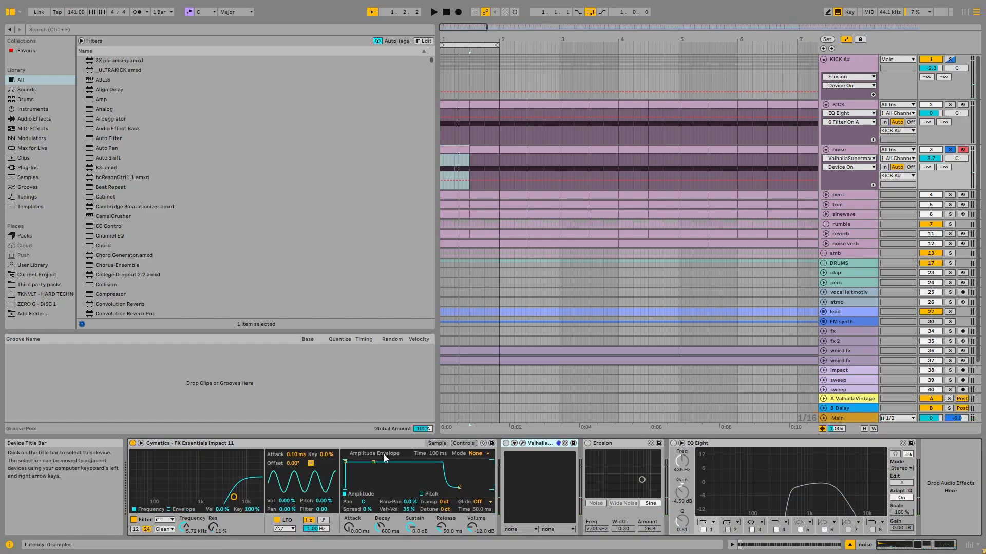
left_click(133, 520)
left_click(433, 444)
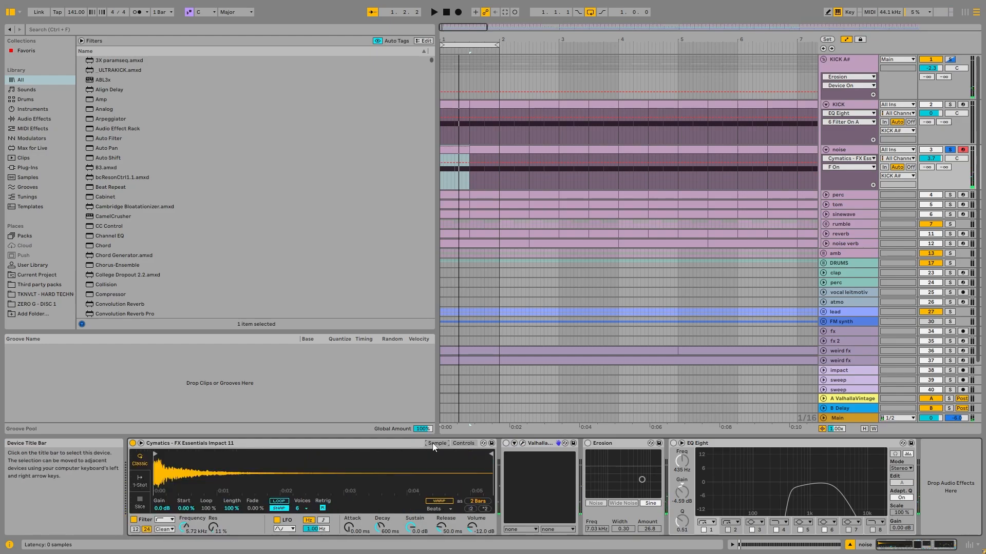
- Reactivate ValhallaSupermassive, Erosion and EQ Eight on the noise track one after another, viewing the Supermassive settings on the way
left_click(522, 443)
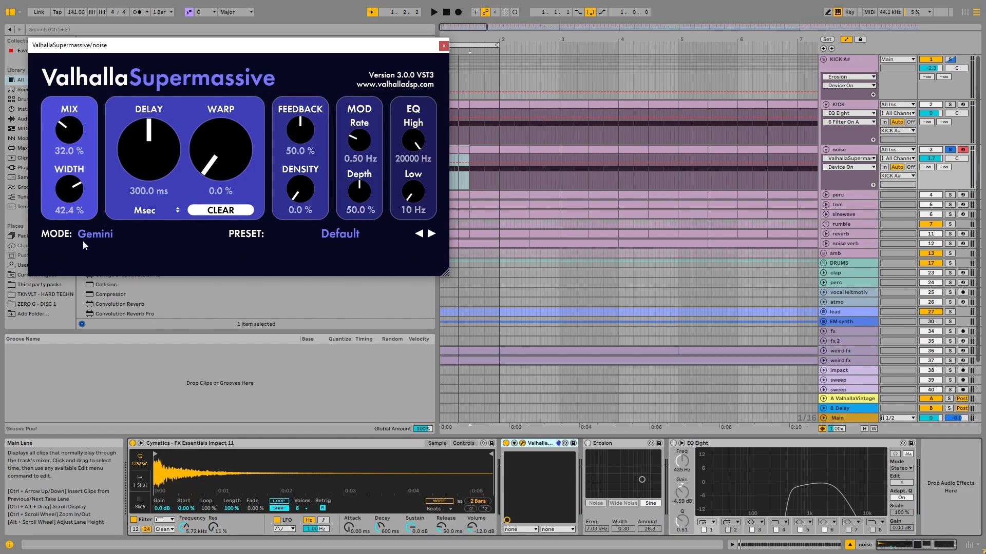
left_click(443, 45)
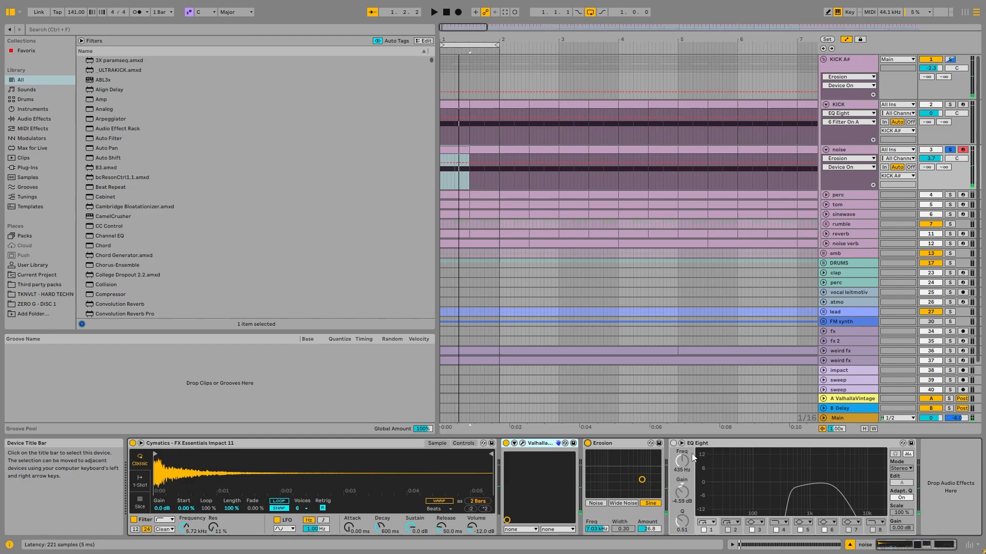
left_click(740, 446)
left_click(674, 443)
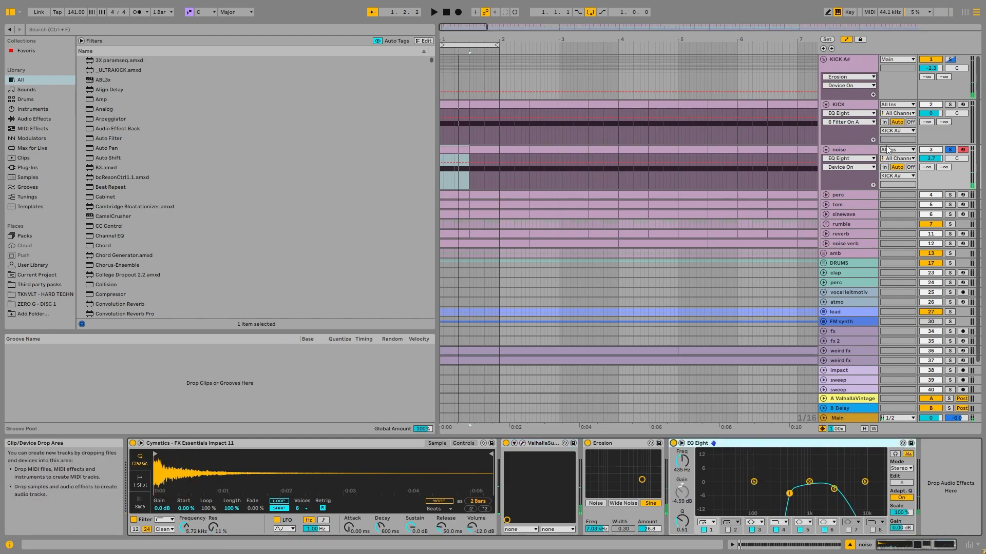
- Add KICK to the solo and play it together with the processed noise track
left_click(949, 105, "ctrl")
key("space")
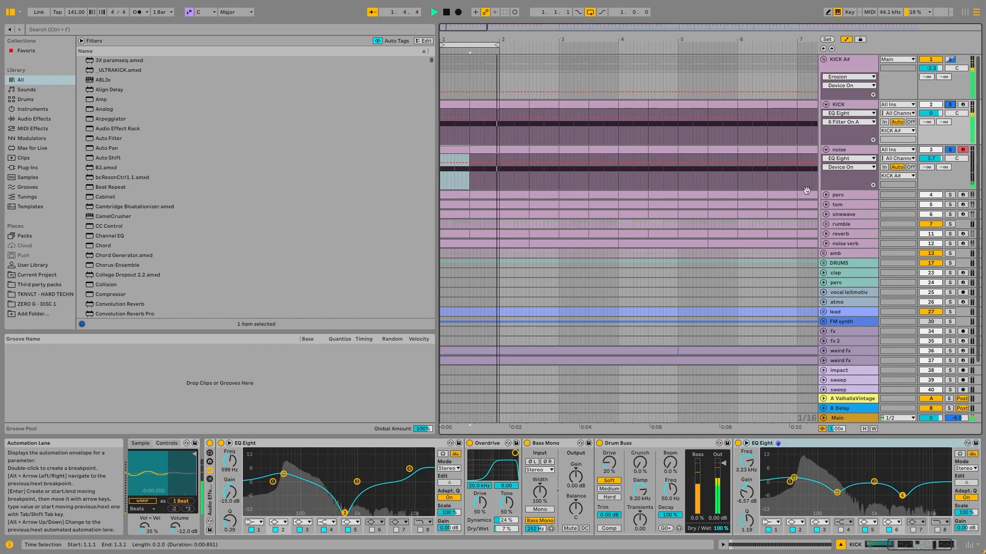
key("space")
- Solo the perc track, show its device chain and play its loop on its own
left_click(949, 195)
left_click(845, 195)
key("space")
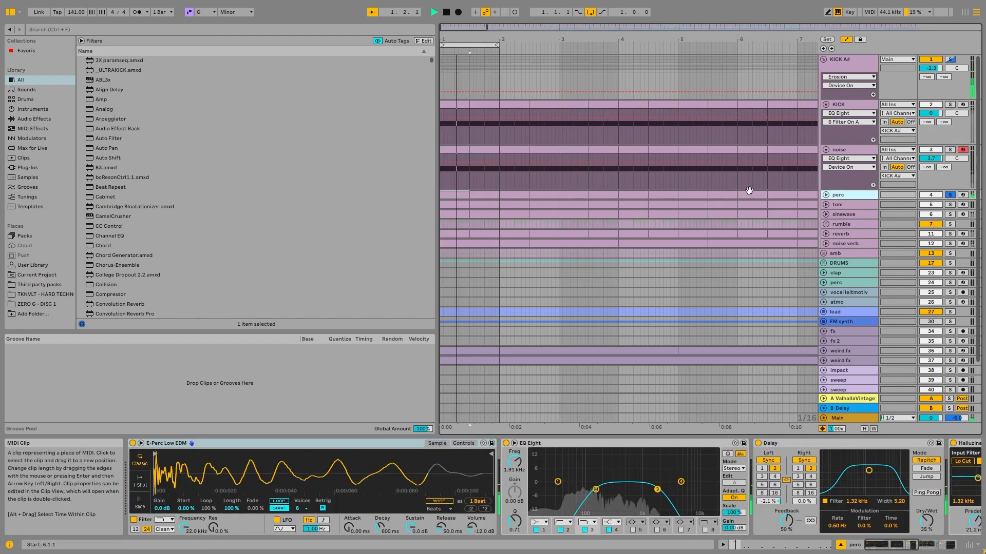
key("space")
- Unfold the perc track, view the notes in its MIDI clips and return to its device chain
left_click(826, 195)
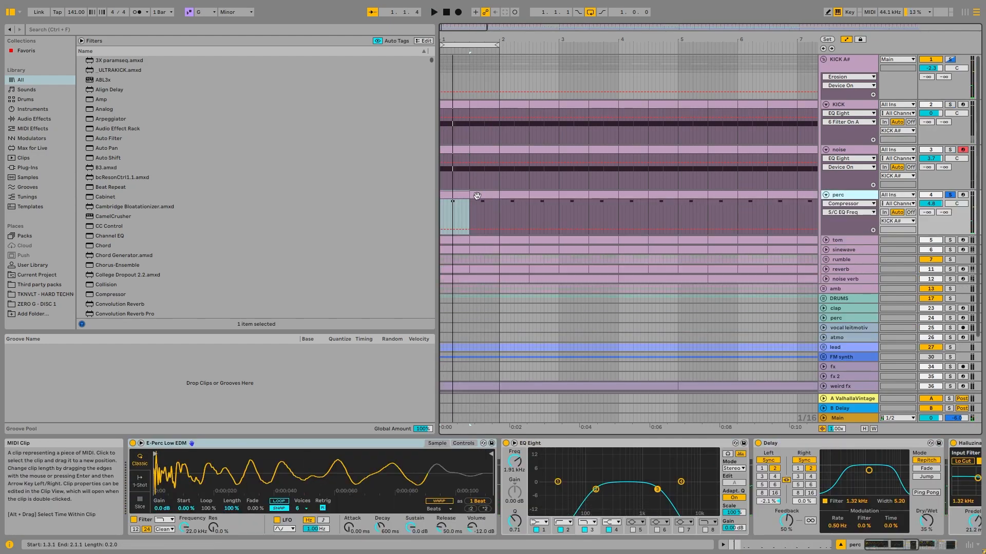
double_click(476, 196)
key("space")
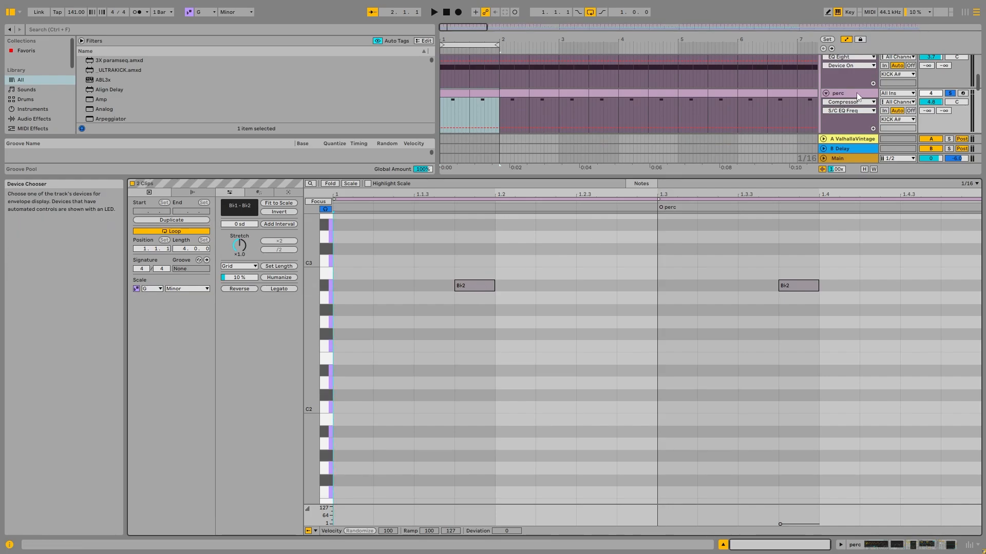
double_click(857, 93)
key("space")
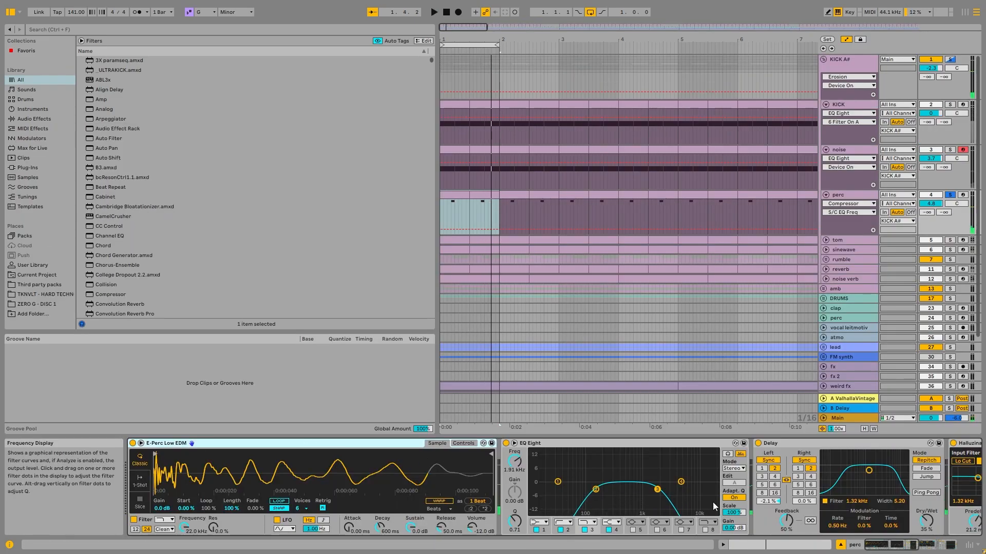
- Examine the perc track's device chain from EQ Eight through Delay and Halluzinations to the Compressor
left_click(645, 451)
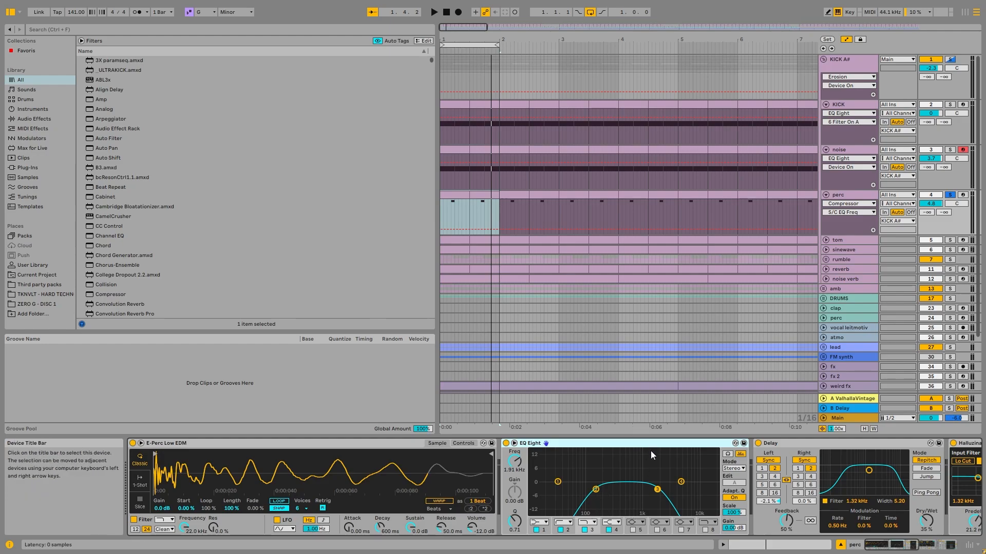
left_click(913, 548)
left_click(914, 551)
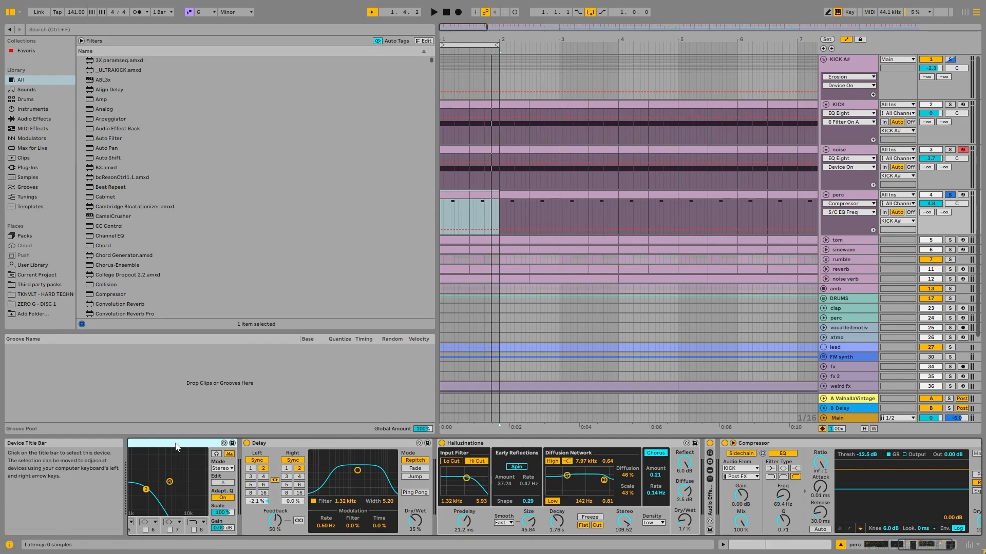
left_click_drag(897, 548, 917, 546)
left_click(734, 441)
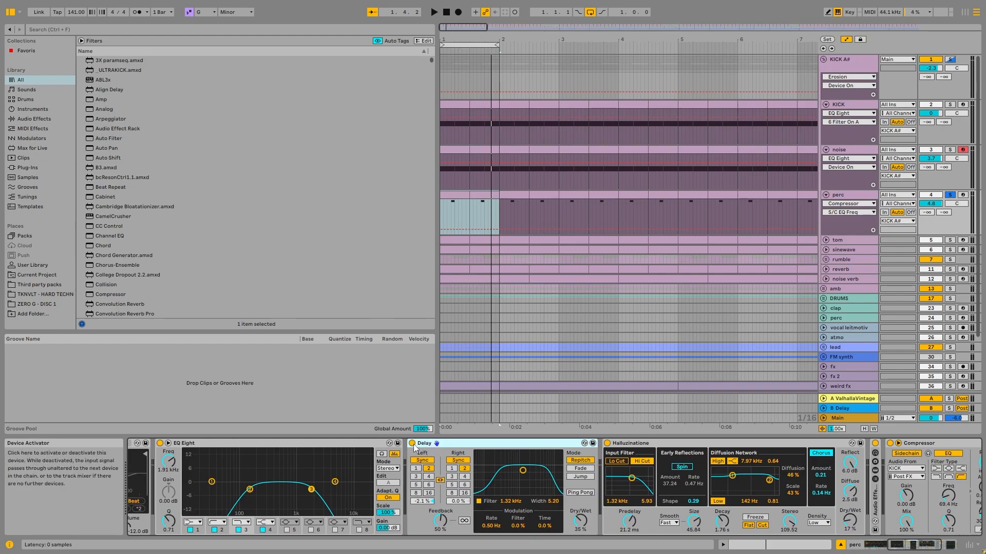
- Play the perc loop and compare it with Delay and Halluzinations bypassed and enabled
key("space")
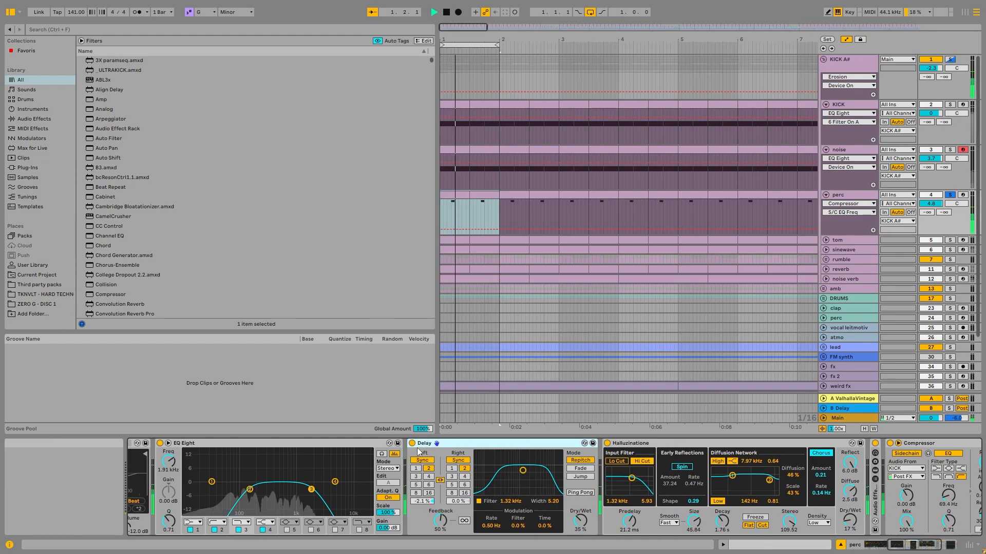
left_click(412, 444)
left_click(606, 443)
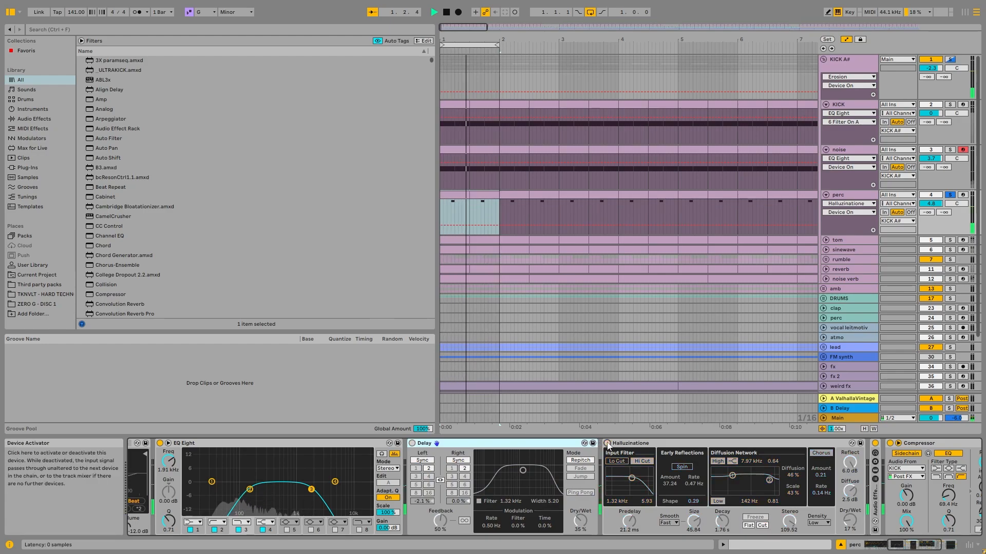
left_click(607, 444)
left_click(412, 444)
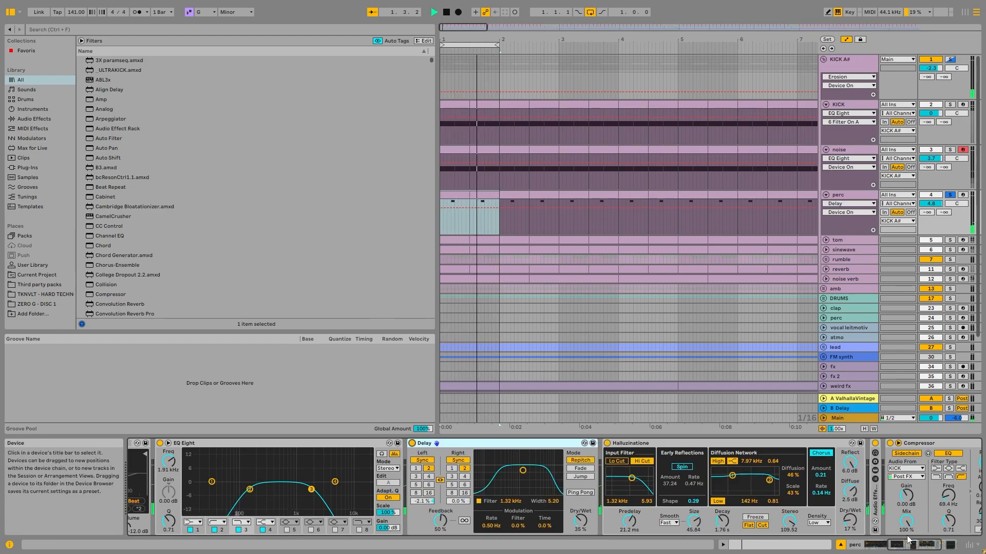
- Compare the perc loop with the Overdrive, Saturator and Utility rack bypassed and enabled, and view the KICK-sidechained Compressor during playback
left_click_drag(917, 545, 930, 545)
key("space")
double_click(664, 505)
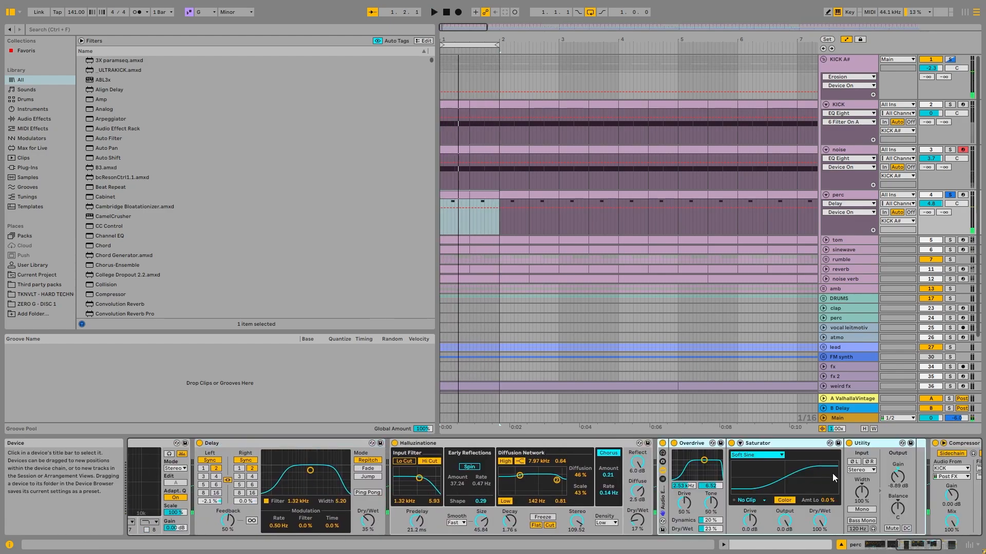
key("space")
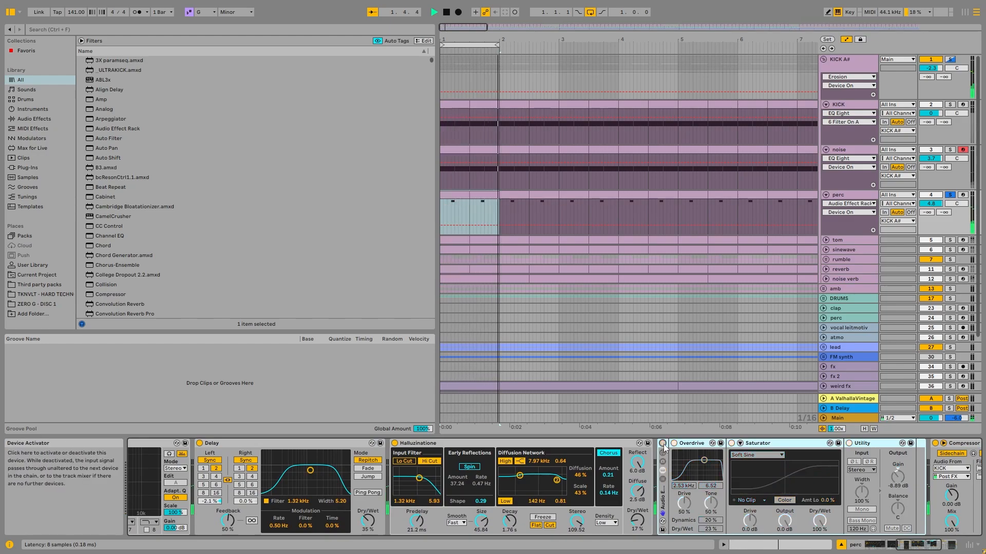
left_click(663, 444)
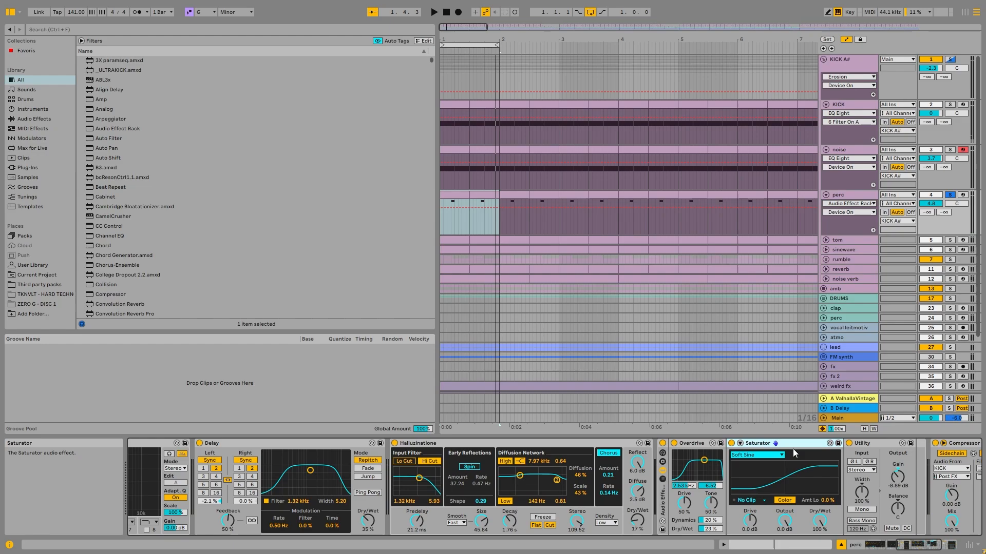
left_click(951, 545)
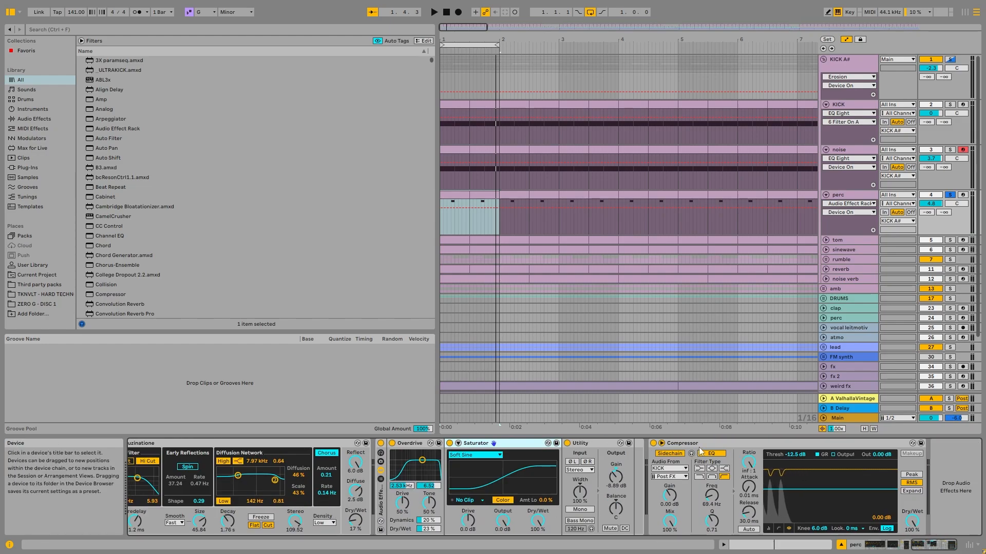
key("space")
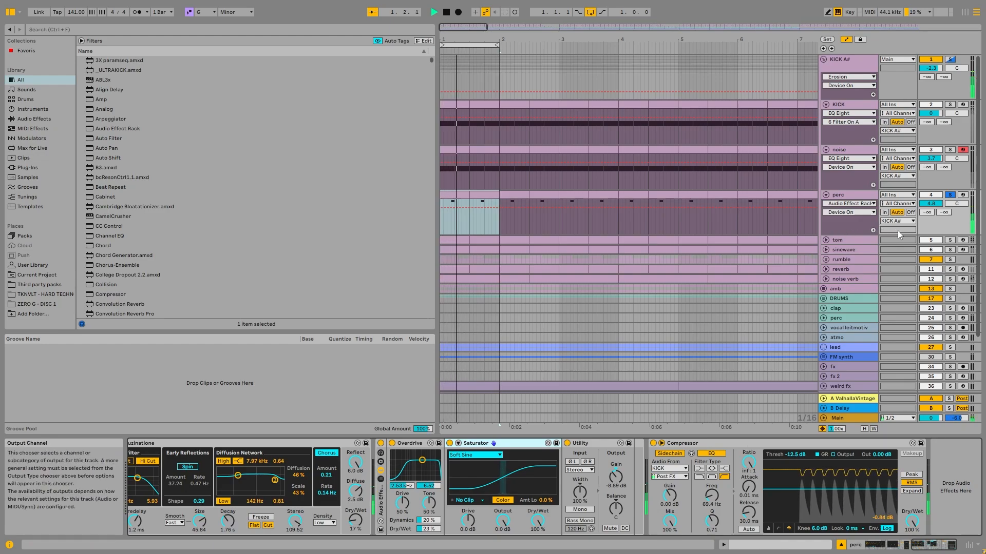
- Unfold the tom track, solo it together with perc, and play both while viewing the tom's devices
left_click(950, 240)
left_click(826, 241)
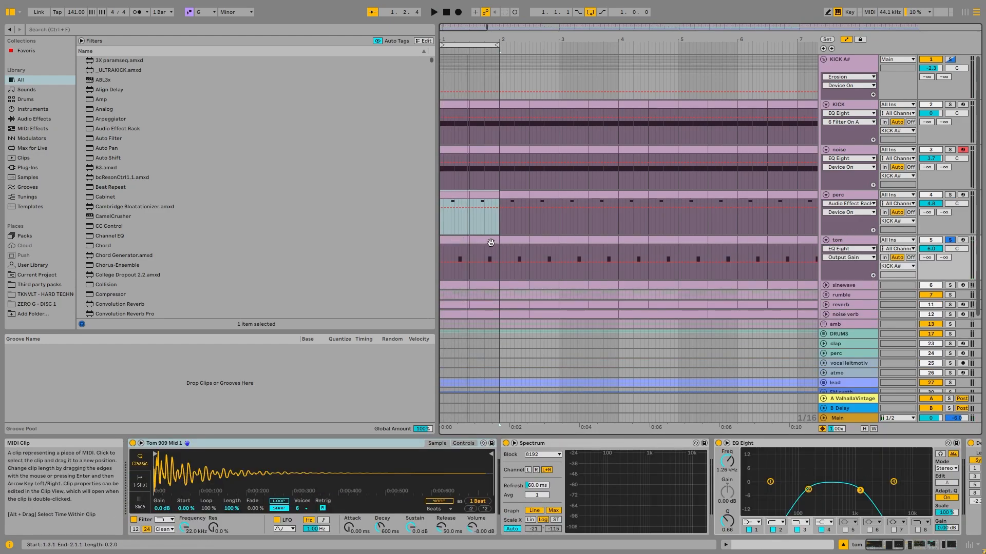
left_click(486, 242, "shift")
left_click(949, 196, "ctrl")
key("space")
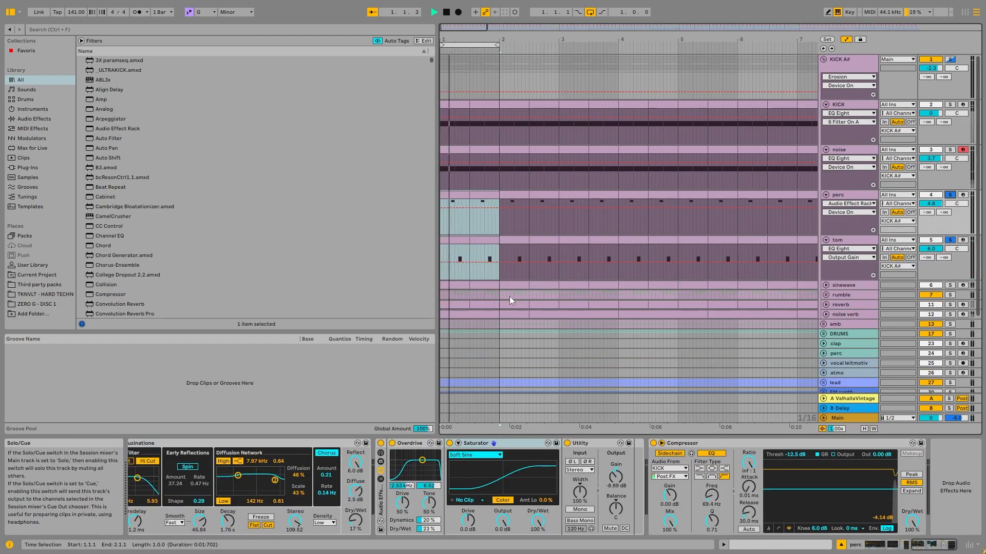
left_click(868, 241)
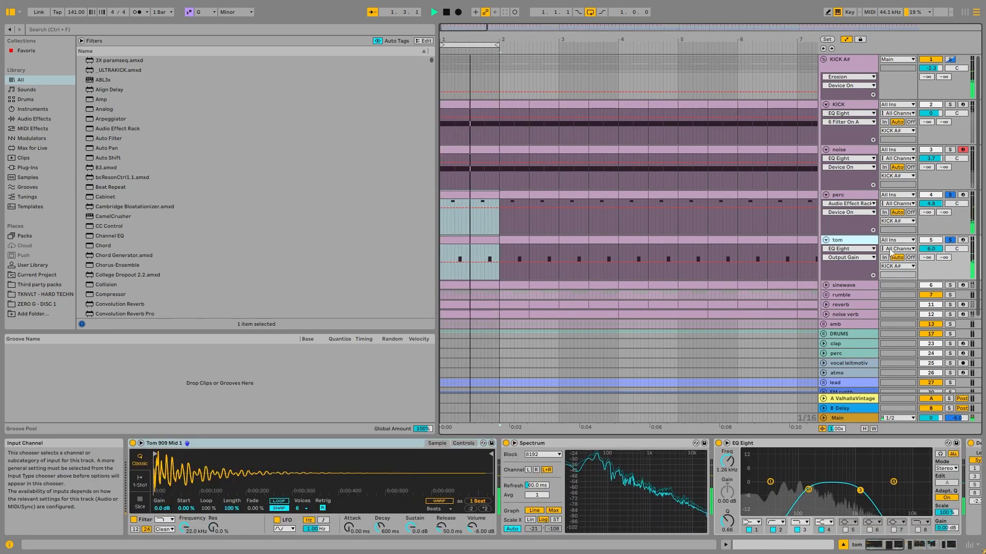
key("space")
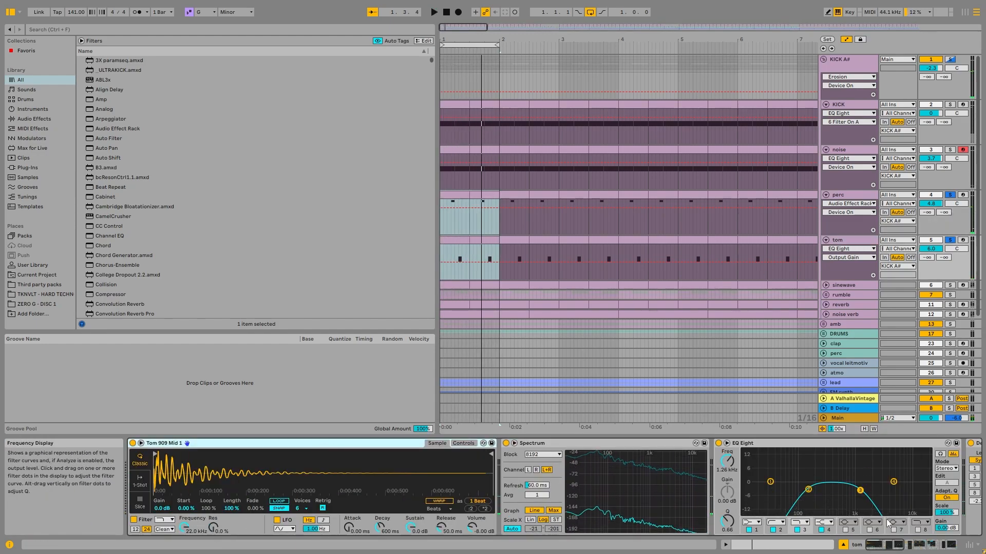
- Compare the tom's effect rack, Kickstart 2 and final EQ Eight with the end of the perc track's device chain
left_click(955, 545)
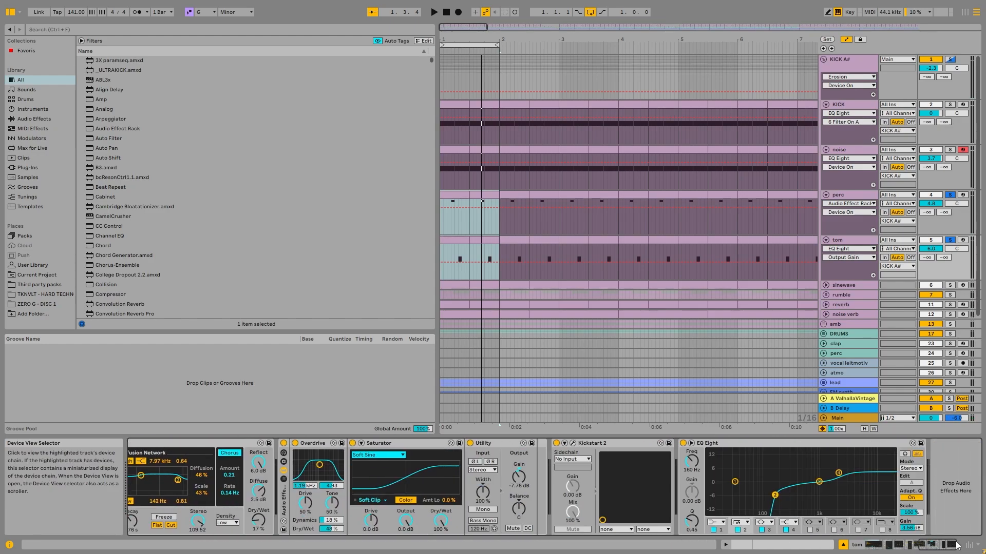
left_click(848, 243)
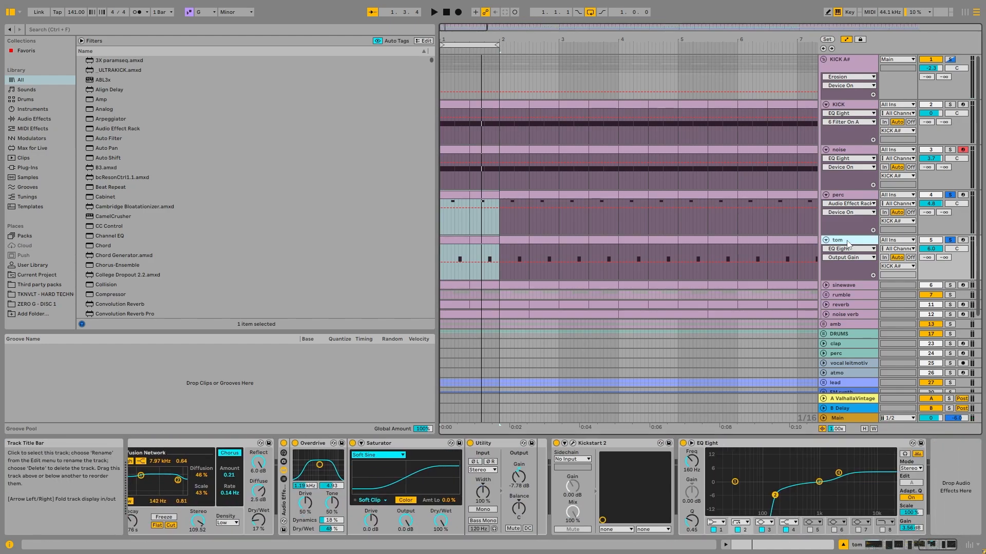
left_click(857, 195)
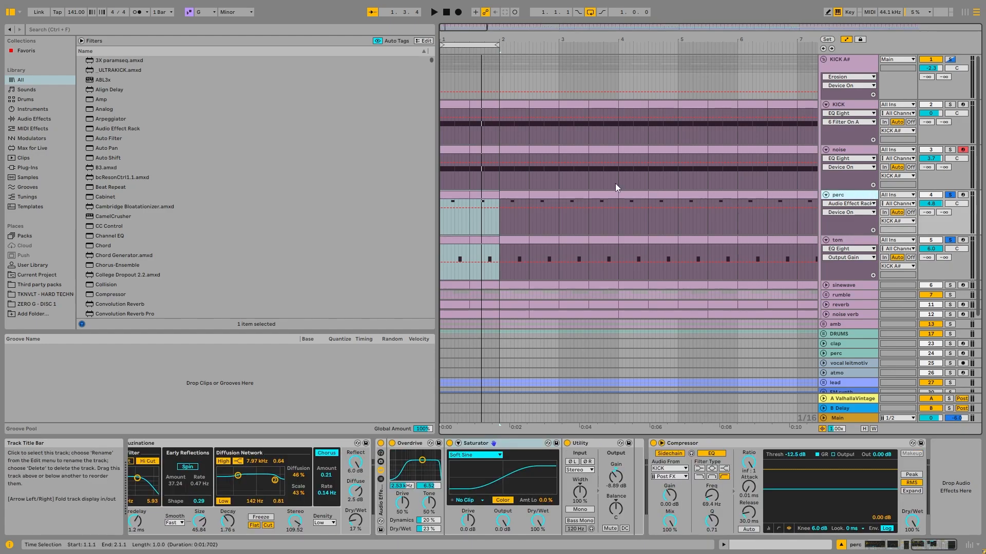
left_click(855, 244)
left_click(860, 196)
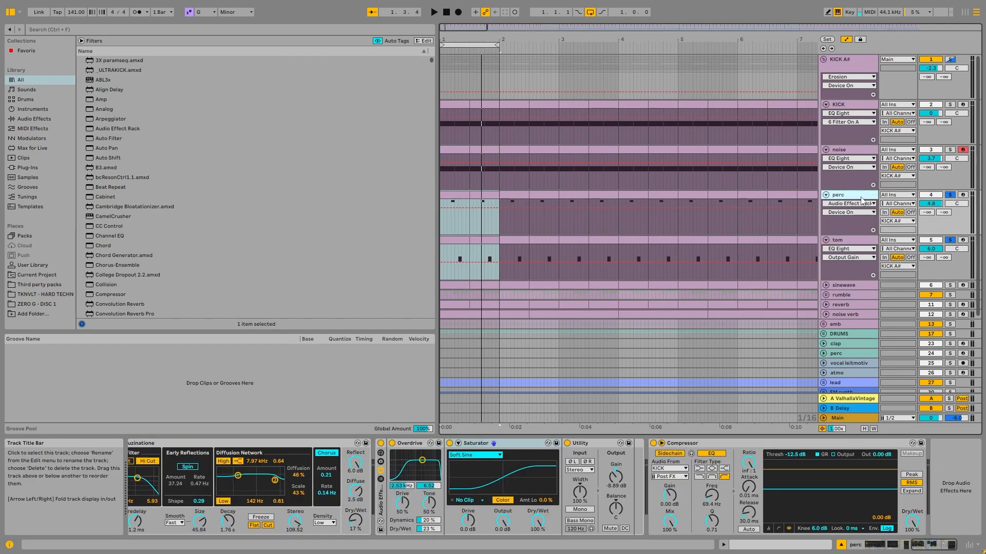
- Inspect the tom's sampler, Spectrum and first EQ Eight, switching briefly to the perc chain and back
left_click(824, 255)
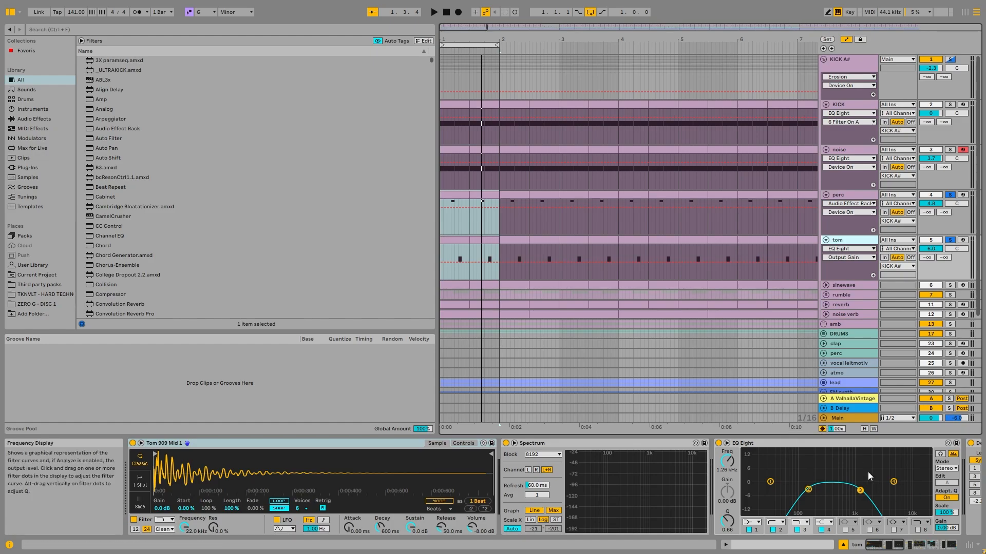
left_click(893, 445)
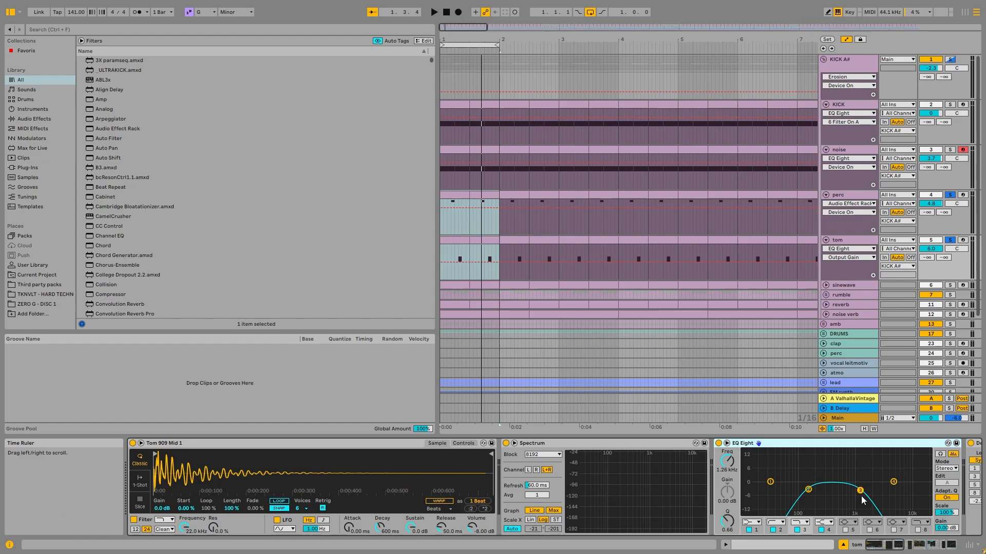
left_click(845, 212)
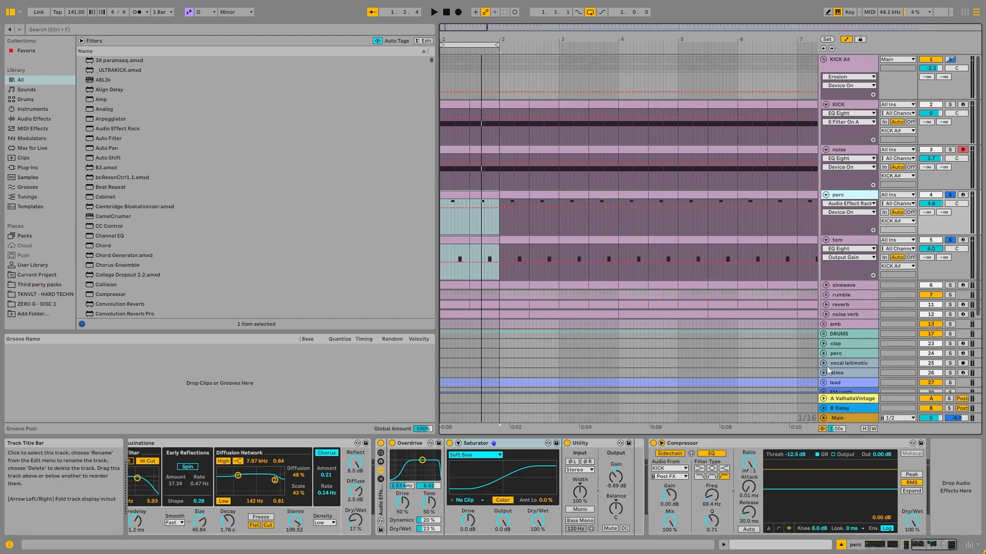
left_click(861, 244)
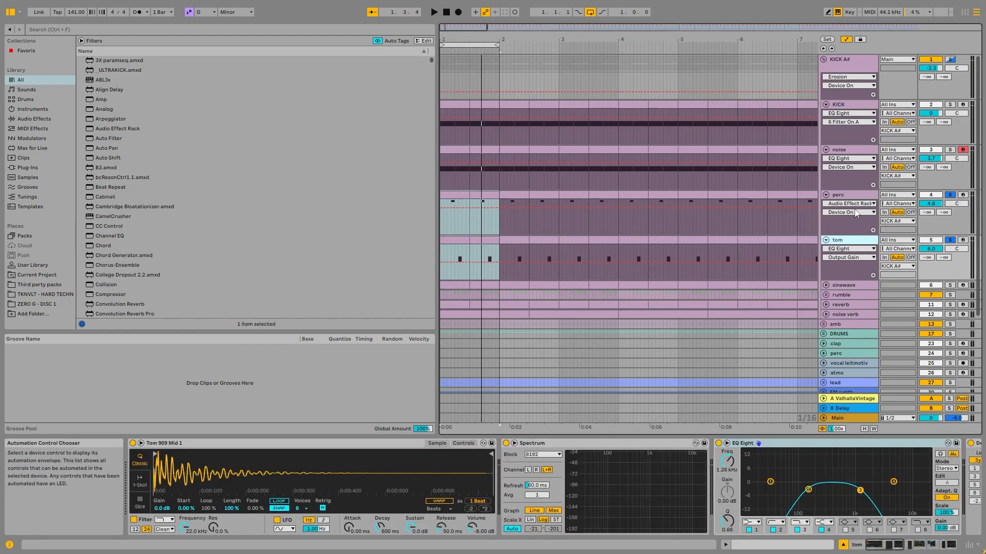
- Inspect the perc track's device chain, focusing on its Delay and the Halluzinations reverb
left_click(863, 200)
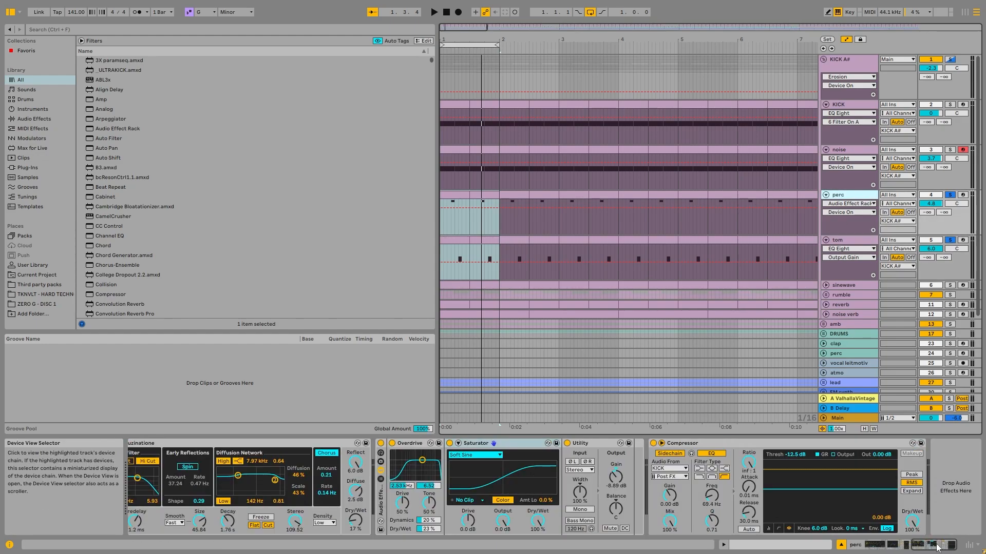
left_click(912, 547)
left_click(630, 449)
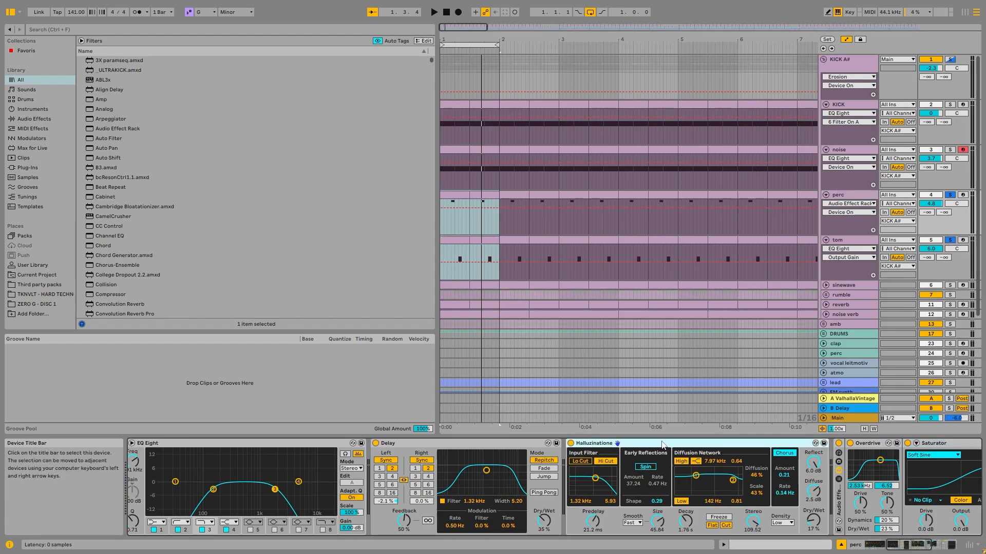
- Unfold the DRUMS group and inspect the HH track's device chain, including its ValhallaVintageVerb settings
left_click(856, 335)
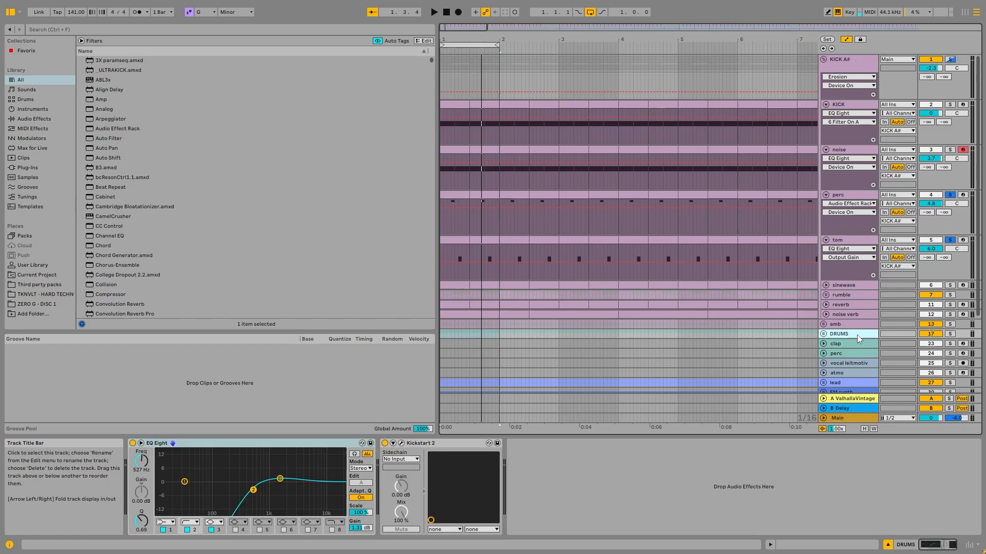
left_click(824, 334)
left_click(842, 380)
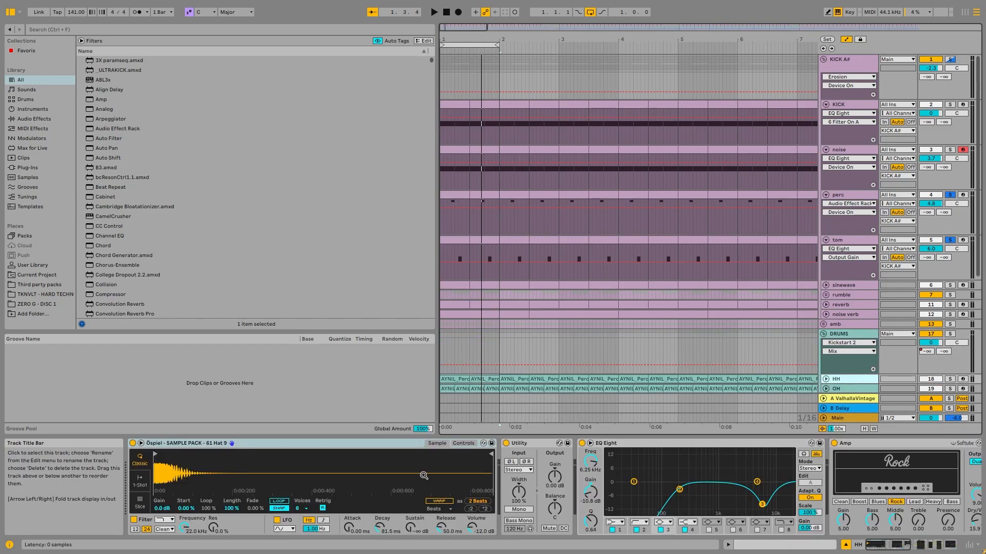
left_click(923, 547)
left_click(830, 443)
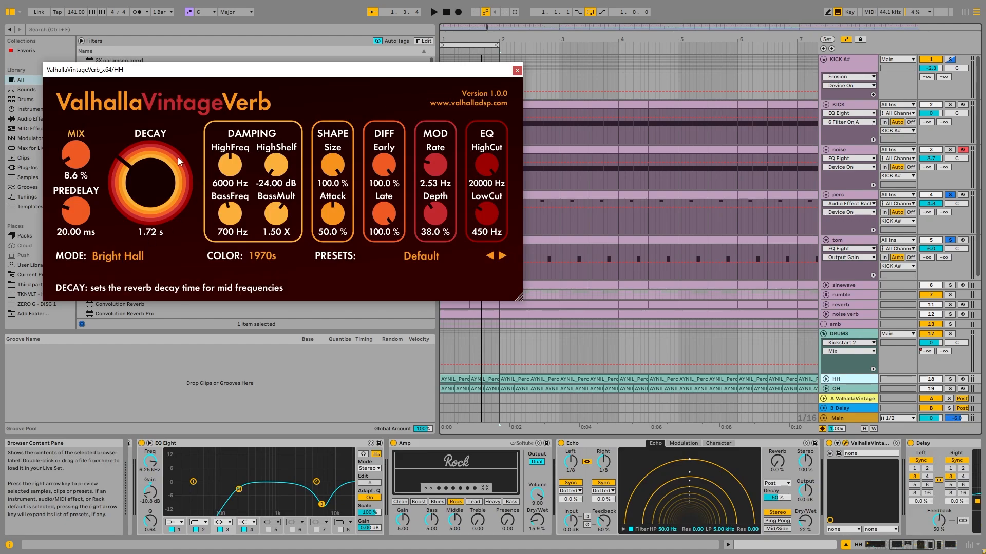
left_click(517, 71)
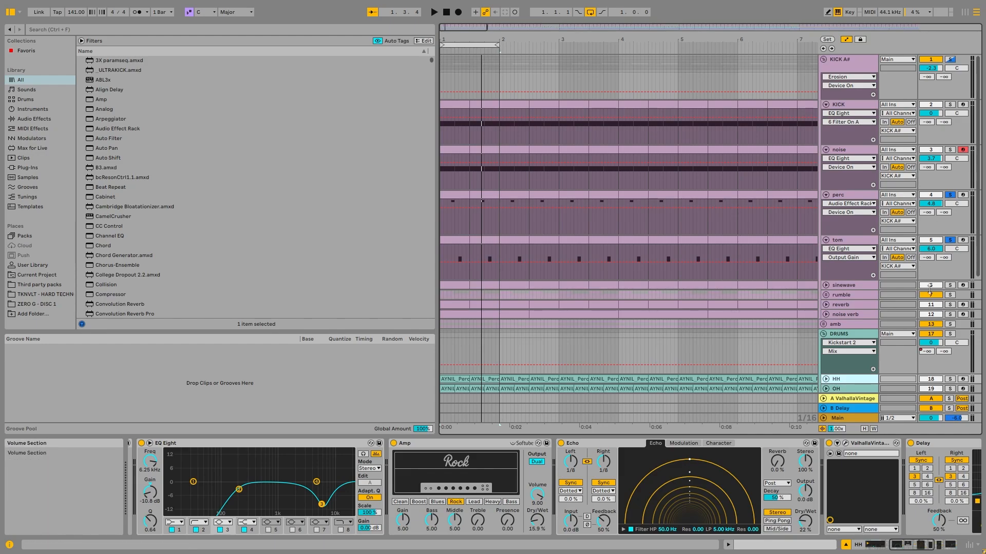
- Solo the sinewave track, play it and unfold it to show its MIDI pattern
left_click(949, 285)
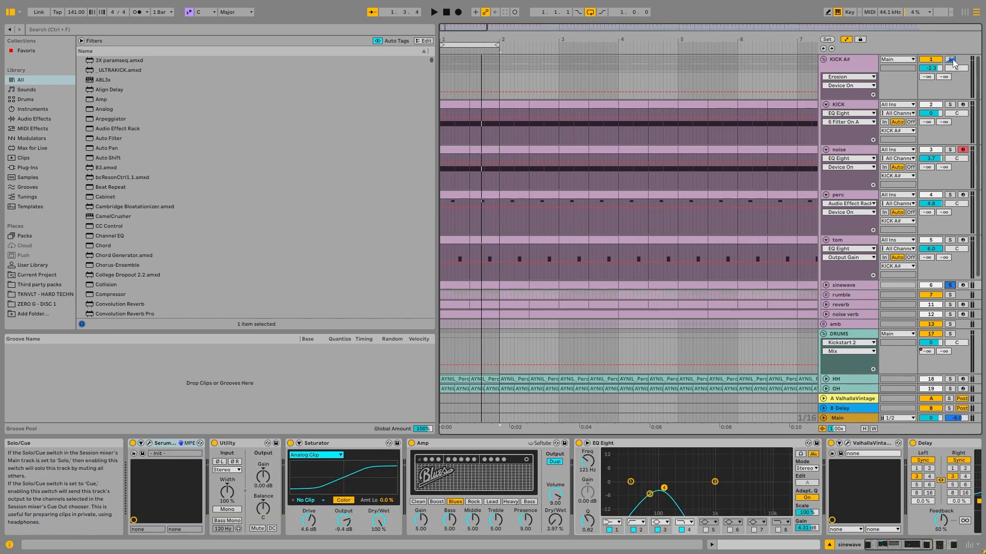
key("space")
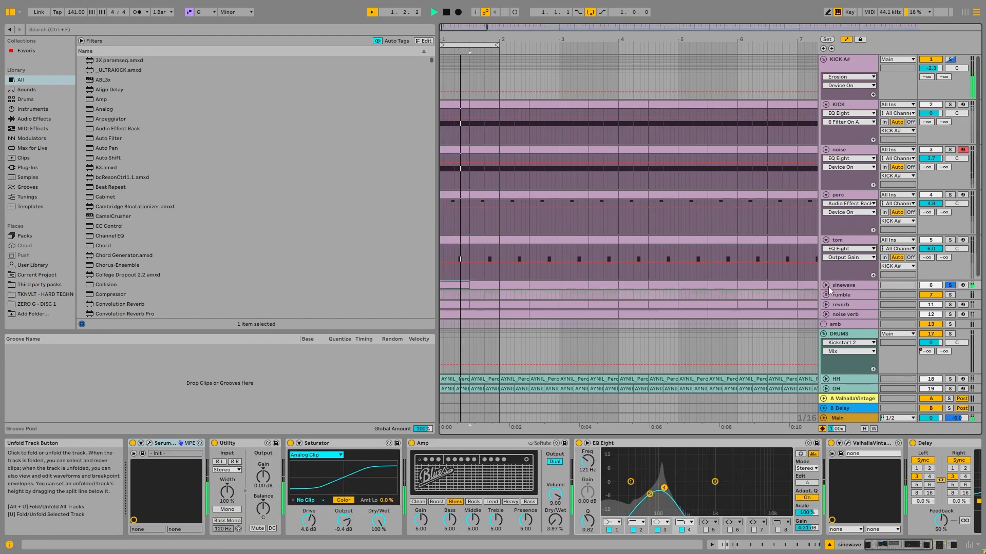
left_click(827, 286)
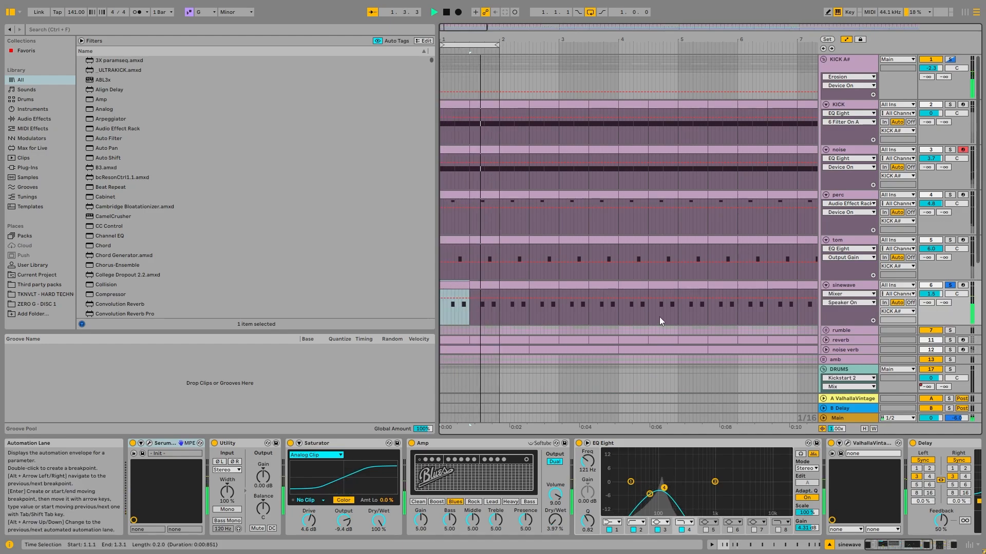
scroll(724, 284, "down", 3)
- Open Serum on the sinewave track, stop playback to view its sine oscillator patch, and close the plug-in
left_click(149, 443)
key("space")
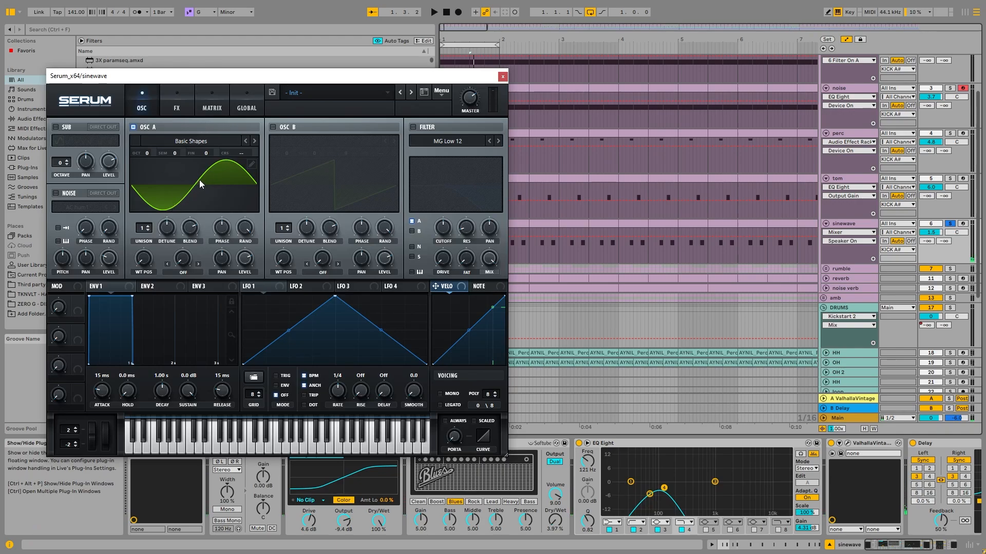
left_click(503, 76)
- Play the sinewave loop while reviewing its Amp and EQ Eight, and listen with the Saturator bypassed
key("space")
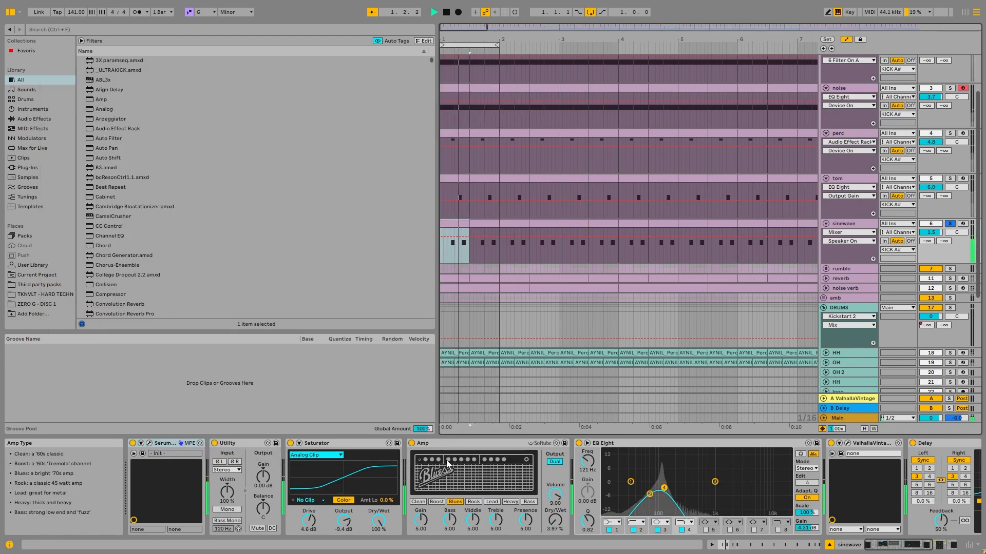
key("space")
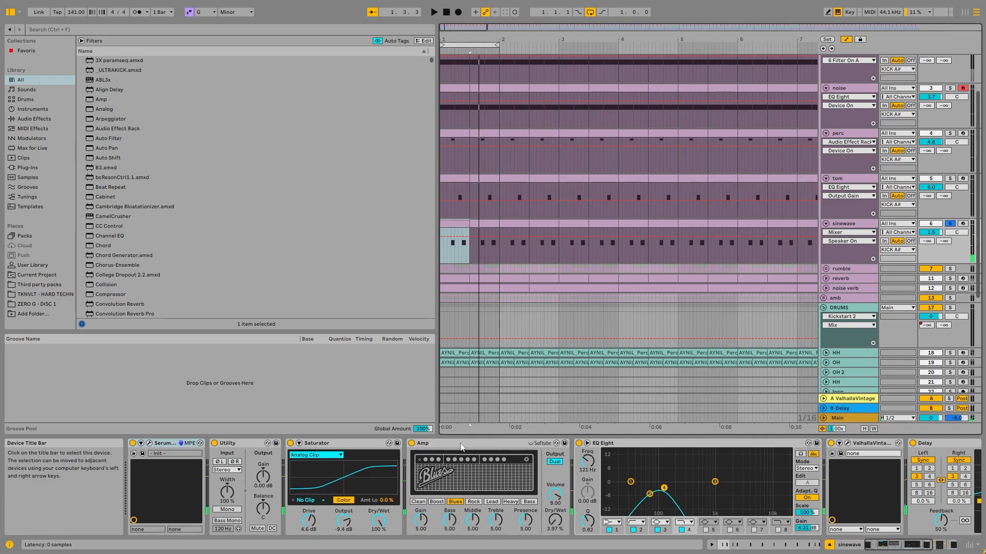
key("space")
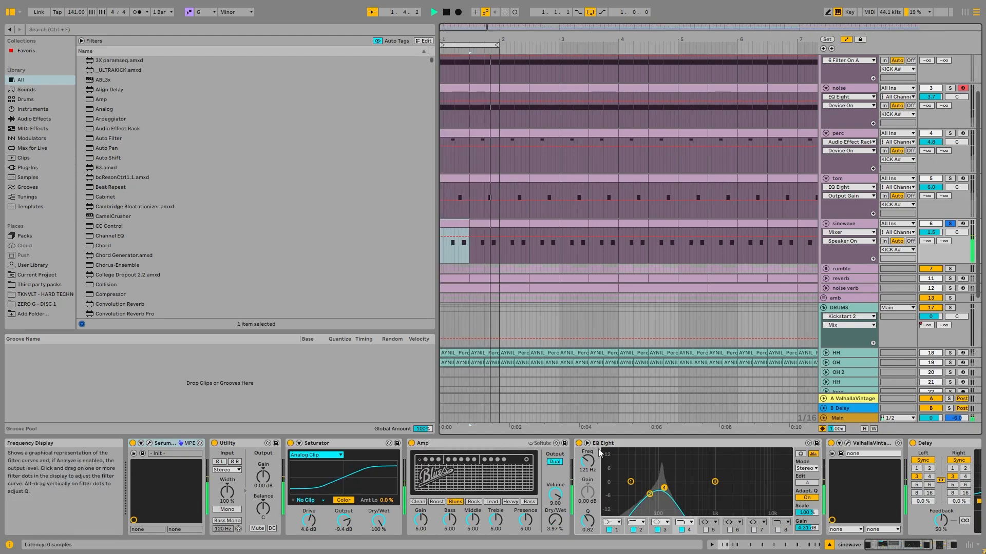
left_click(291, 443)
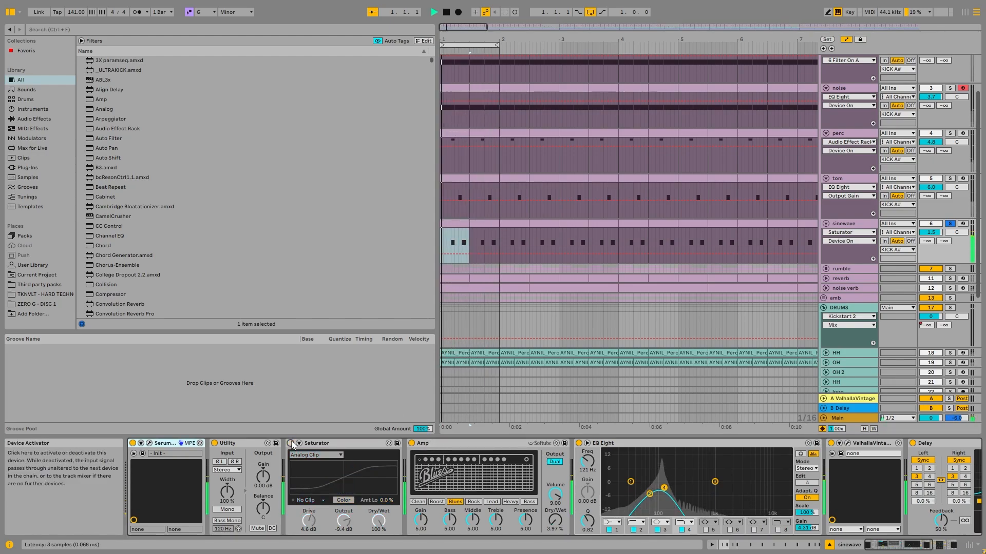
- Inspect the end of the sinewave chain, viewing its ValhallaVintageVerb settings and closing the plug-in
scroll(667, 488, "down", 5)
left_click(549, 443)
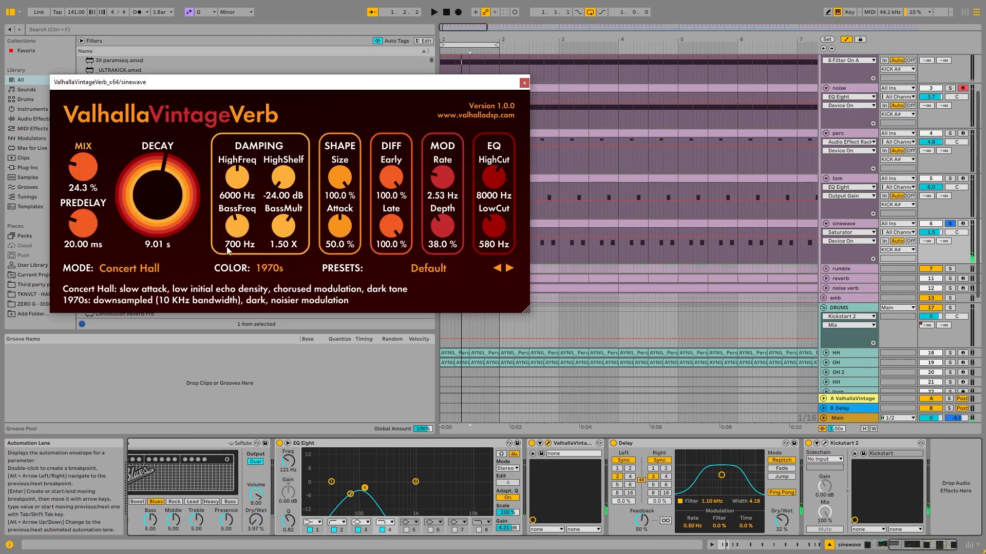
left_click(524, 83)
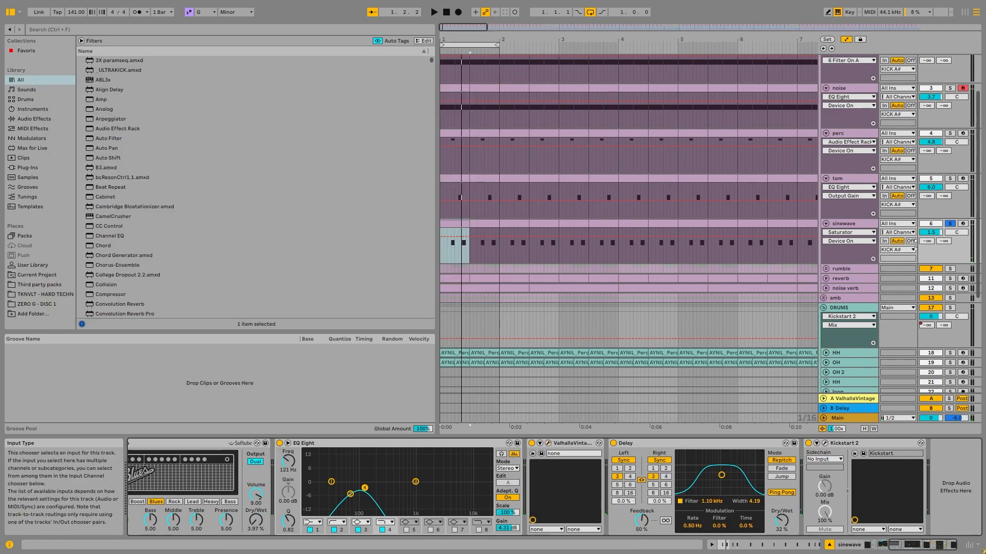
- Unfold and solo the rumble group, and unfold the reverb and noise verb tracks below it
left_click(827, 270)
left_click(826, 270)
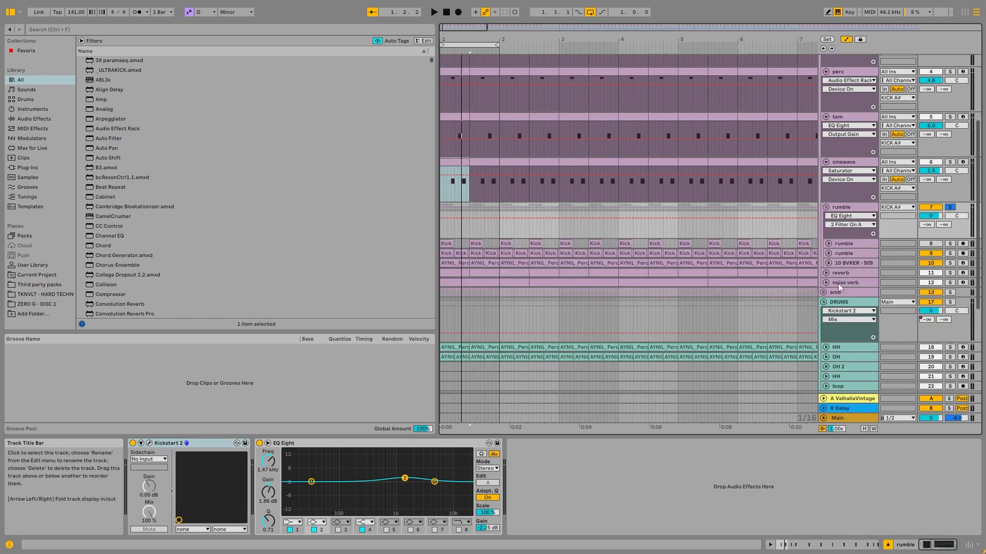
left_click(826, 272)
left_click(826, 318)
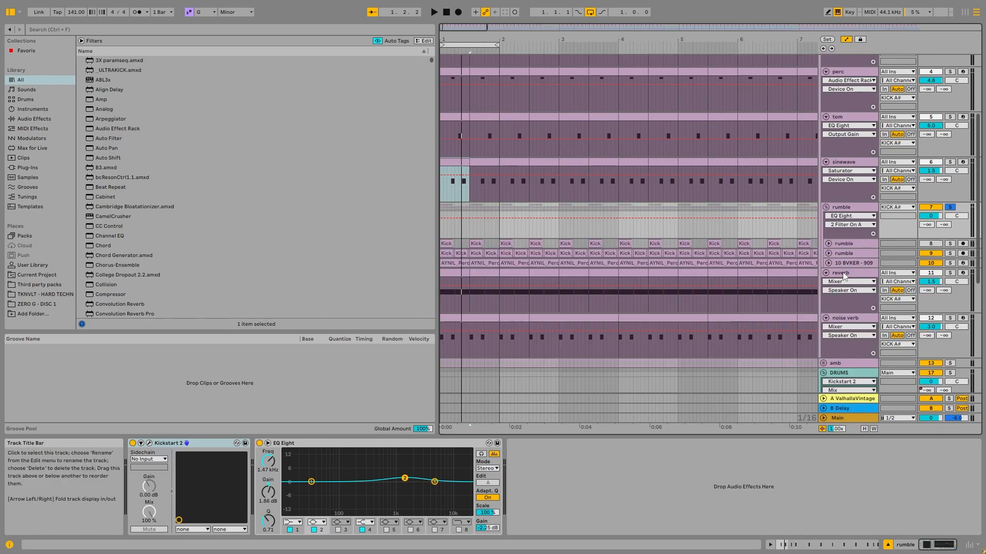
- Audition the rumble group, and unfold and solo its first rumble track
left_click(851, 208)
left_click(445, 244)
key("space")
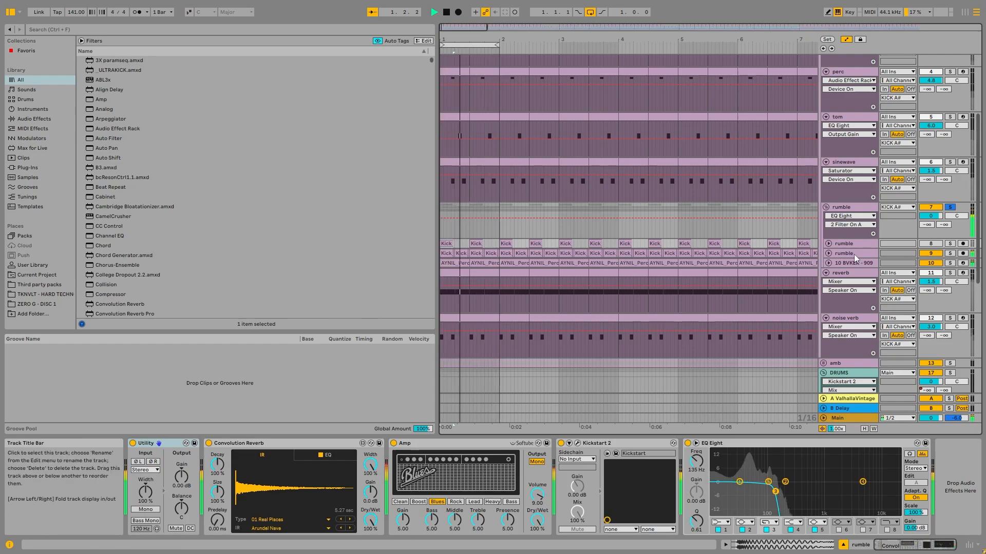
key("space")
left_click(834, 245)
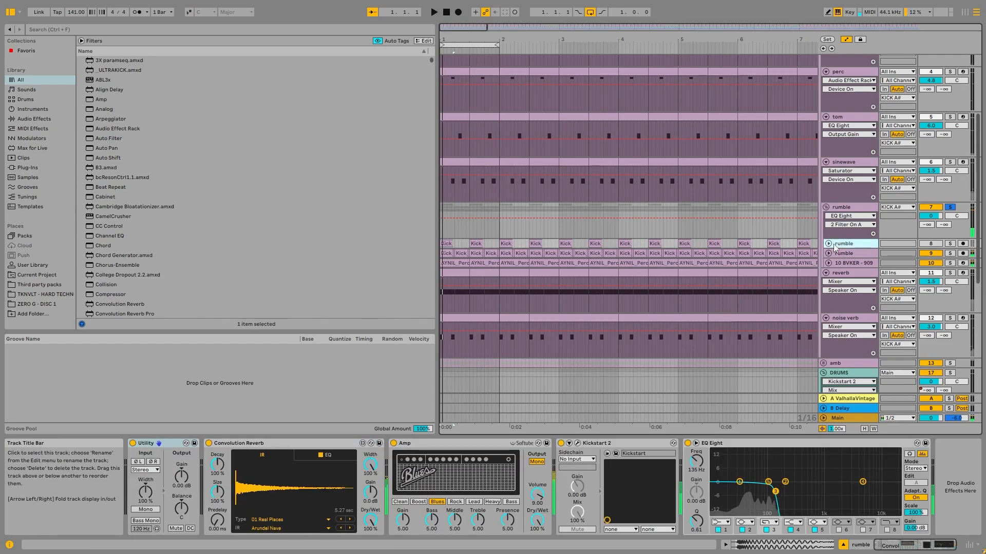
key("Right")
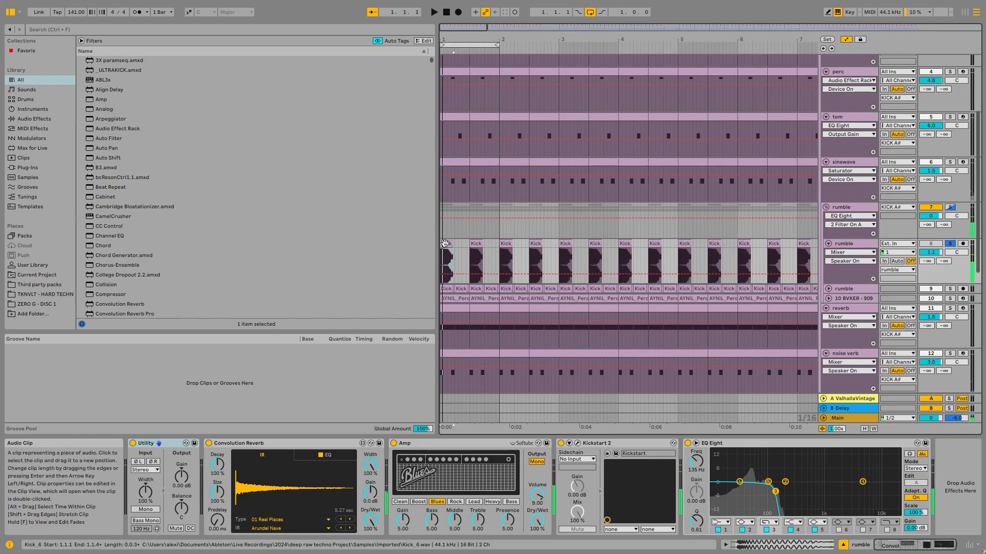
- Inspect the rumble track's Convolution Reverb, Amp and EQ Eight, playing the track to watch the low-pass filtering
left_click(281, 447)
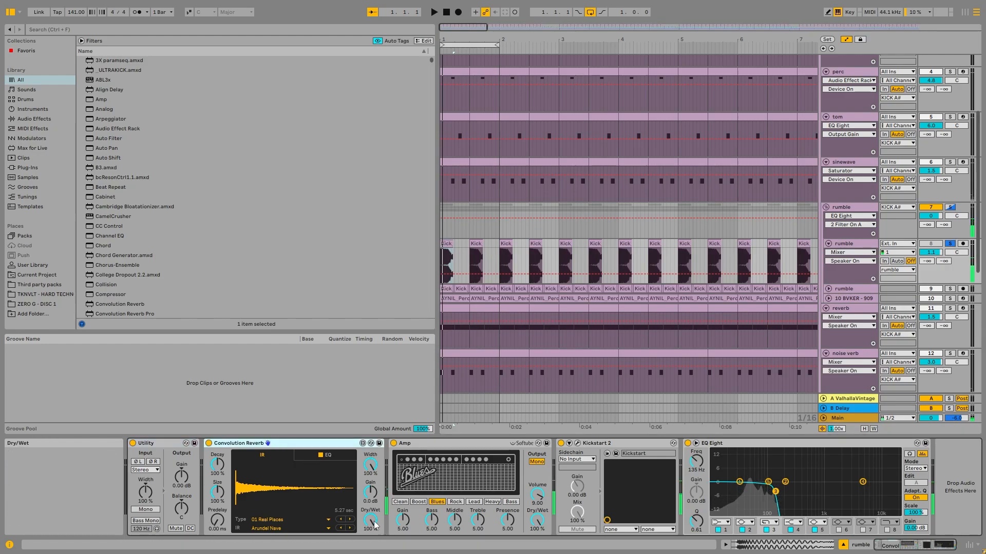
left_click(458, 444)
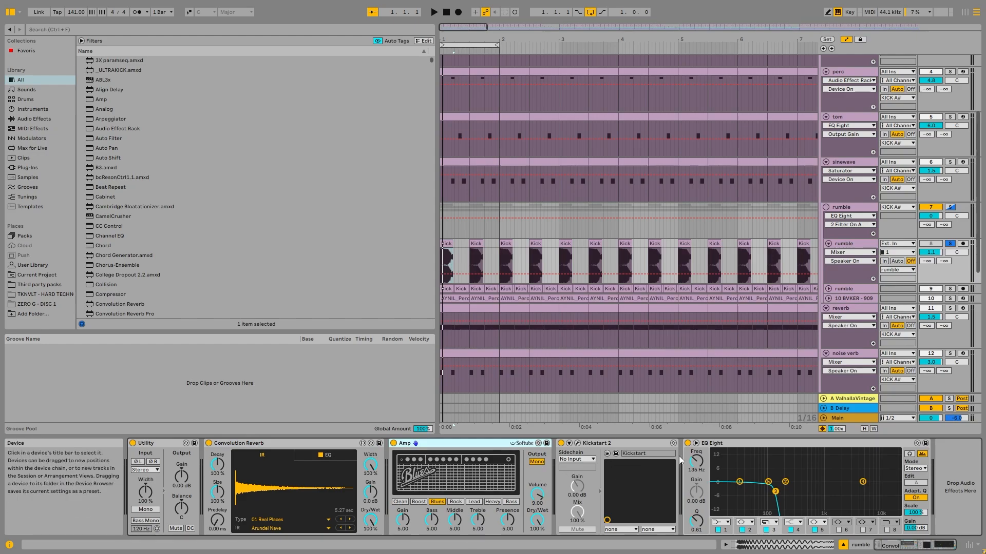
key("space")
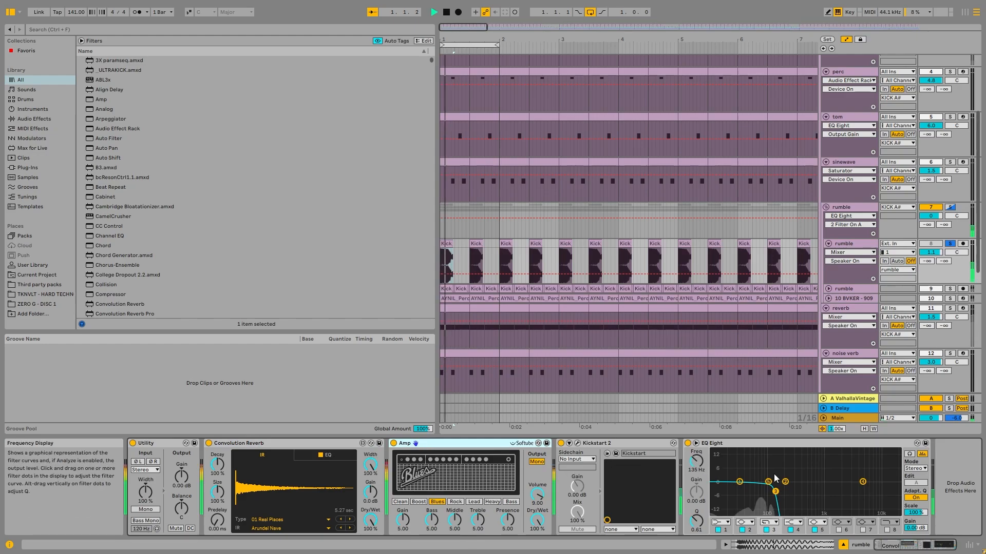
left_click(736, 450)
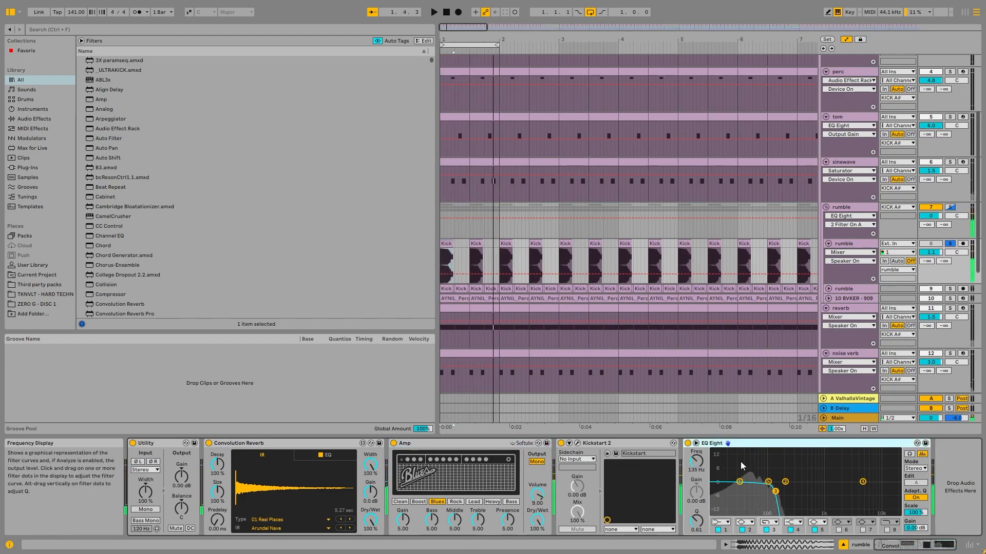
- Audition the rumble layer together with the KICK track and with the sinewave track
scroll(956, 110, "up", 5)
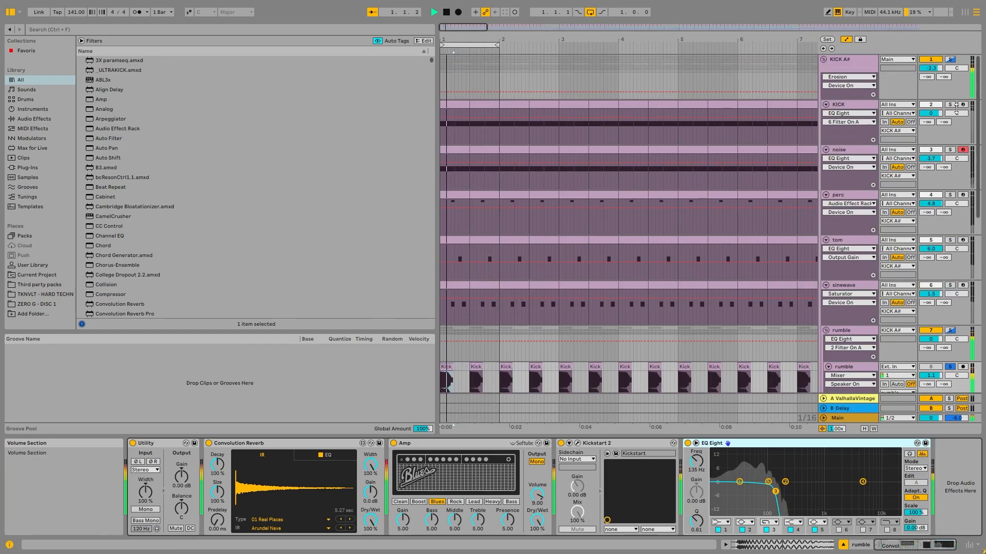
left_click(956, 110)
scroll(745, 291, "down", 3)
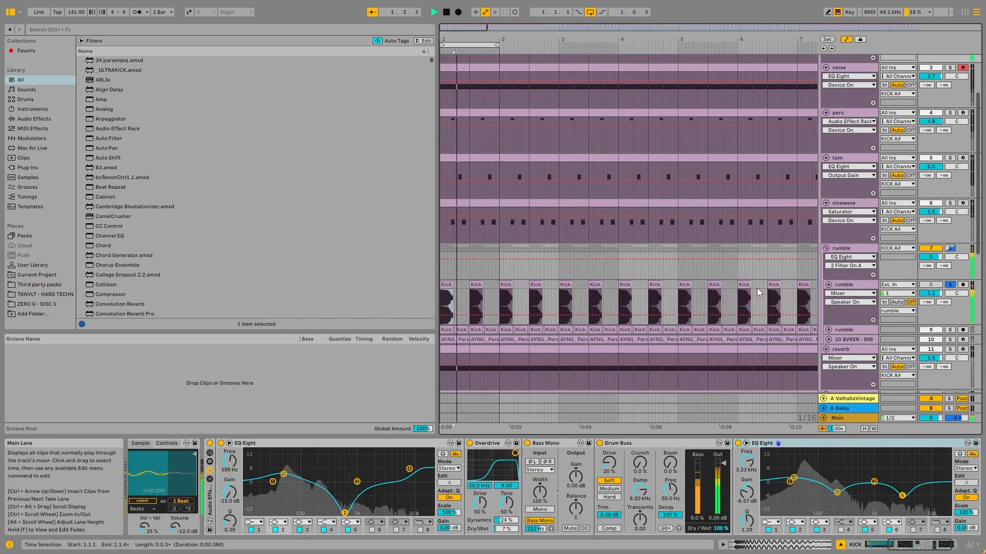
left_click(867, 284)
left_click(949, 203, "ctrl")
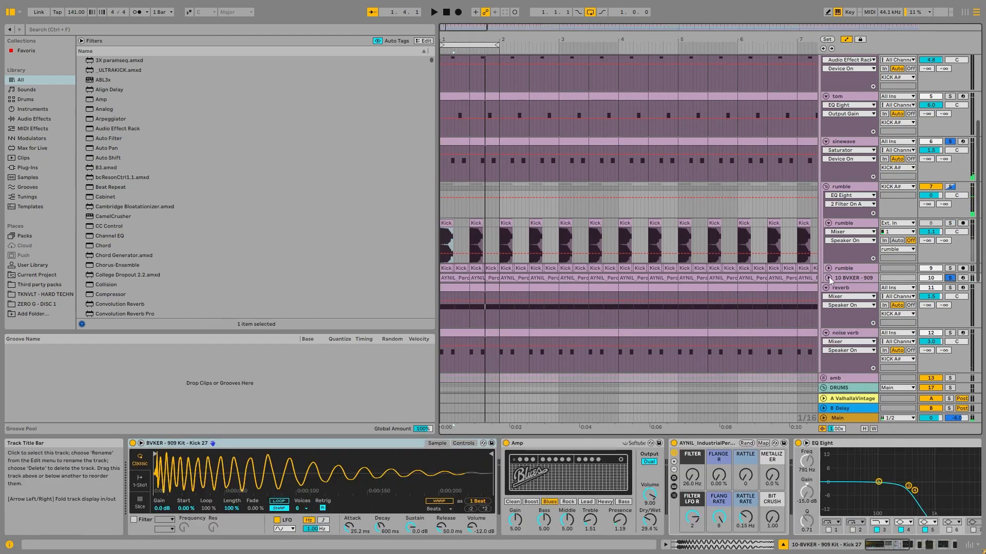
- Unfold and solo the 10-BVKER - 909 Kit - Kick 27 track in the rumble group and play it
left_click(827, 278)
left_click(455, 303)
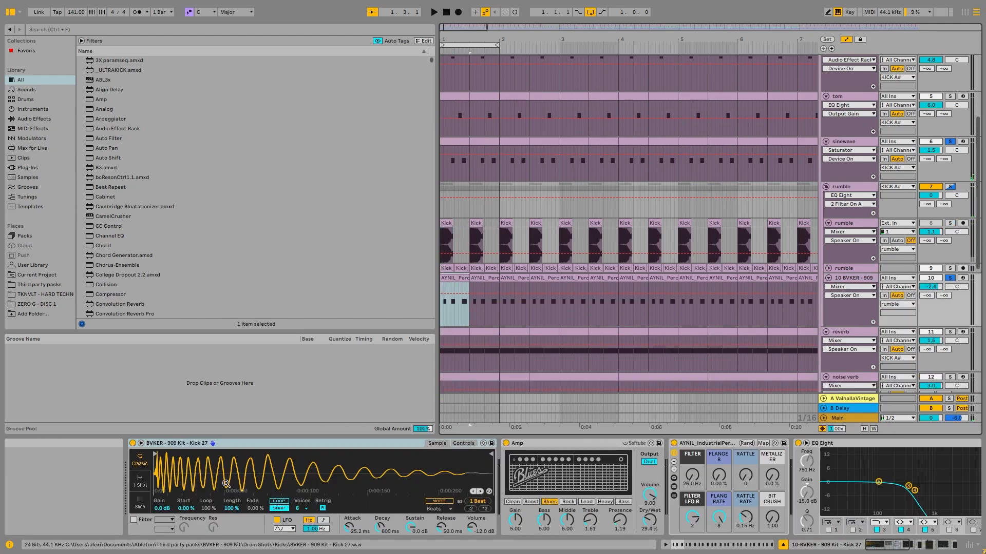
key("space")
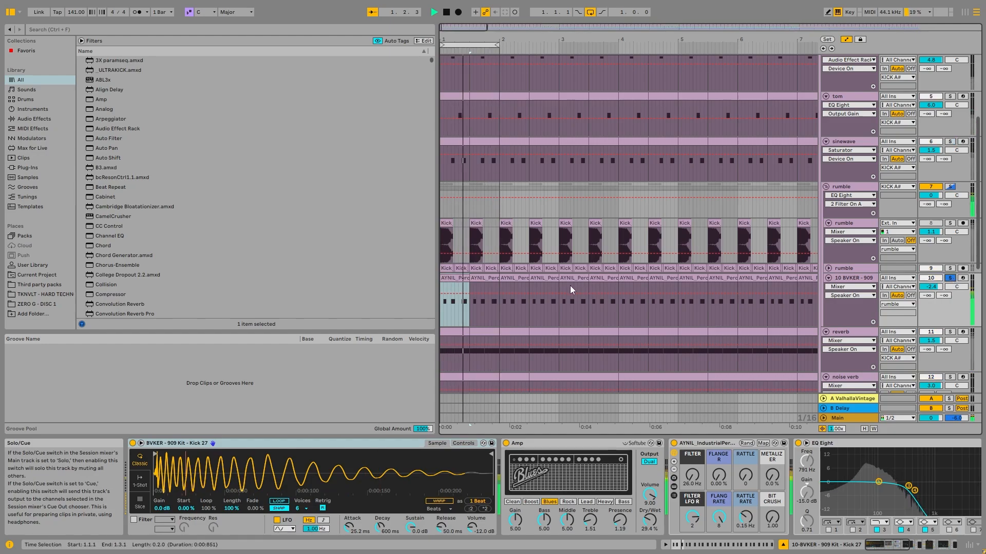
- View the Kick 27 track's Kickstart 2 and Echo, and check the notes in its AYNIL_Perc Loop_Midi clip
left_click_drag(896, 547, 906, 548)
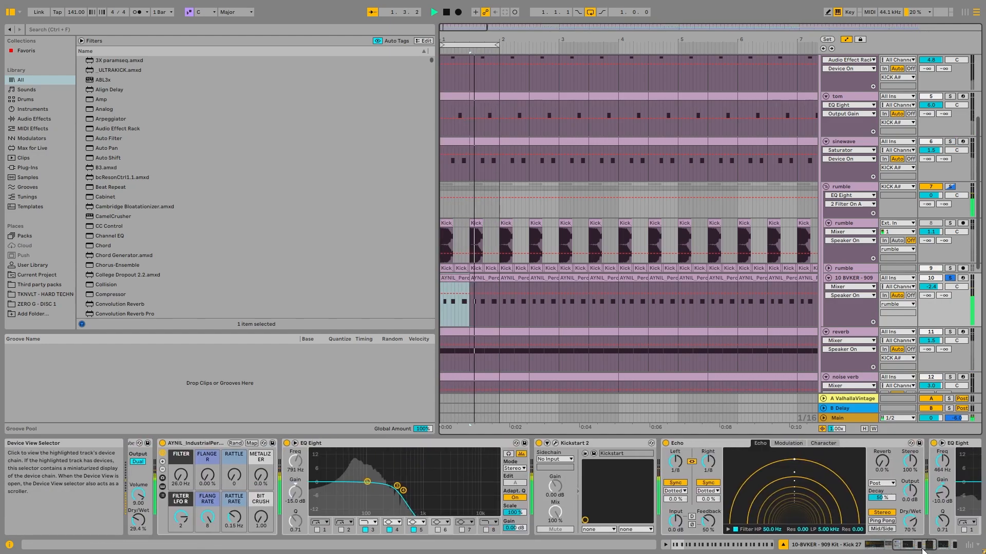
double_click(464, 282)
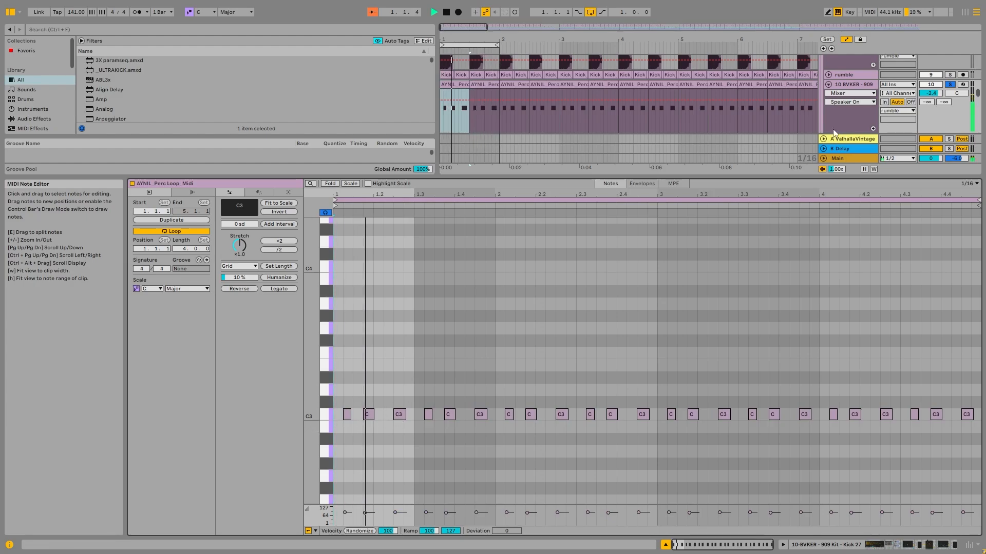
left_click(855, 86)
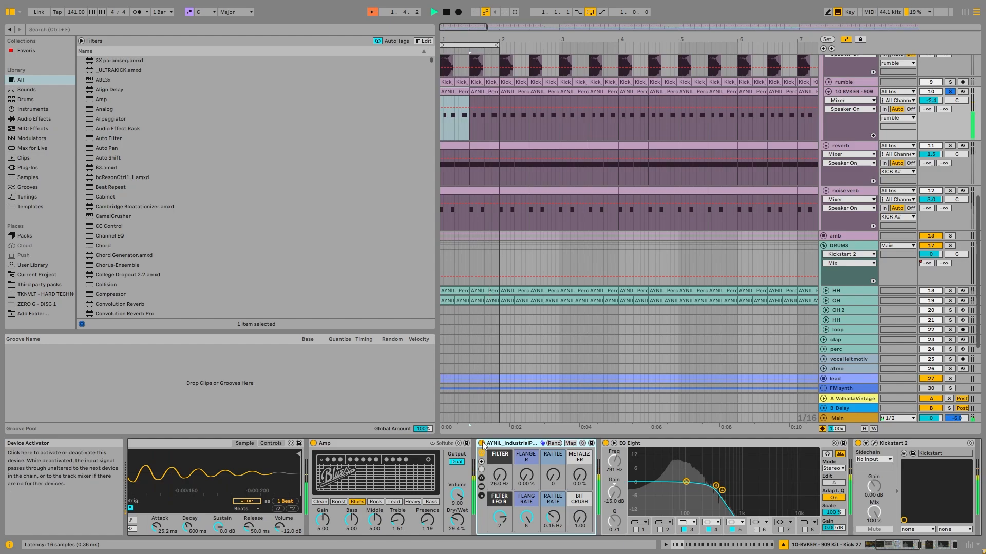
- Expand the AYNIL Industrial rack on the Kick 27 track, review its inner Delay and reverb devices, and collapse it
left_click(481, 495)
left_click(926, 547)
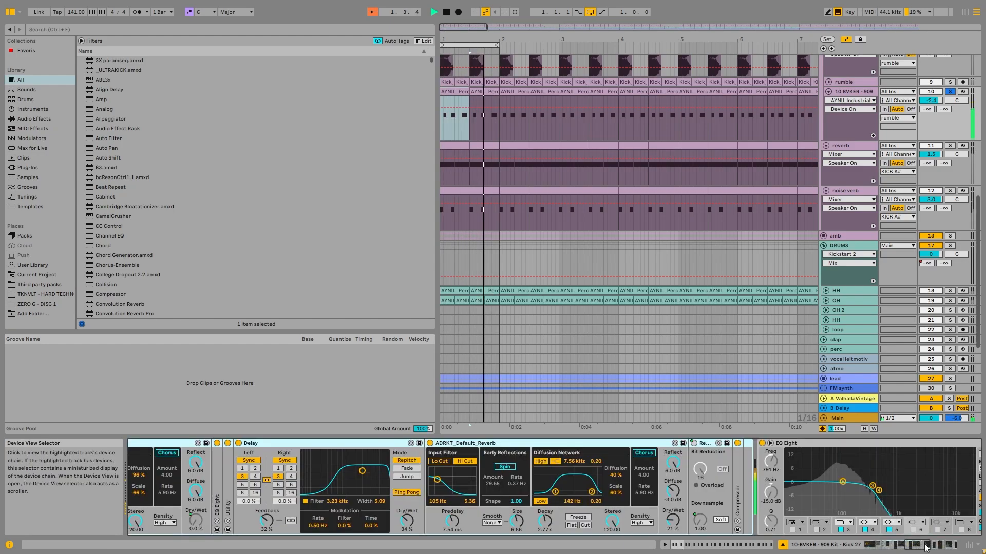
scroll(677, 492, "left", 10)
left_click(674, 495)
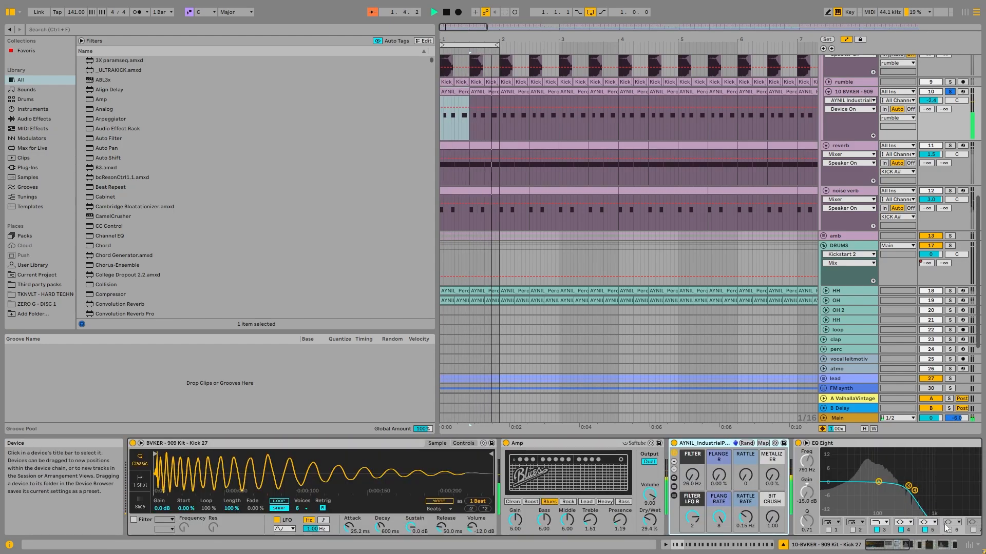
- Stop playback and view the Kick 27 track's closing effects: Echo, EQ Eight and the final Kickstart 2
key("space")
scroll(623, 451, "right", 8)
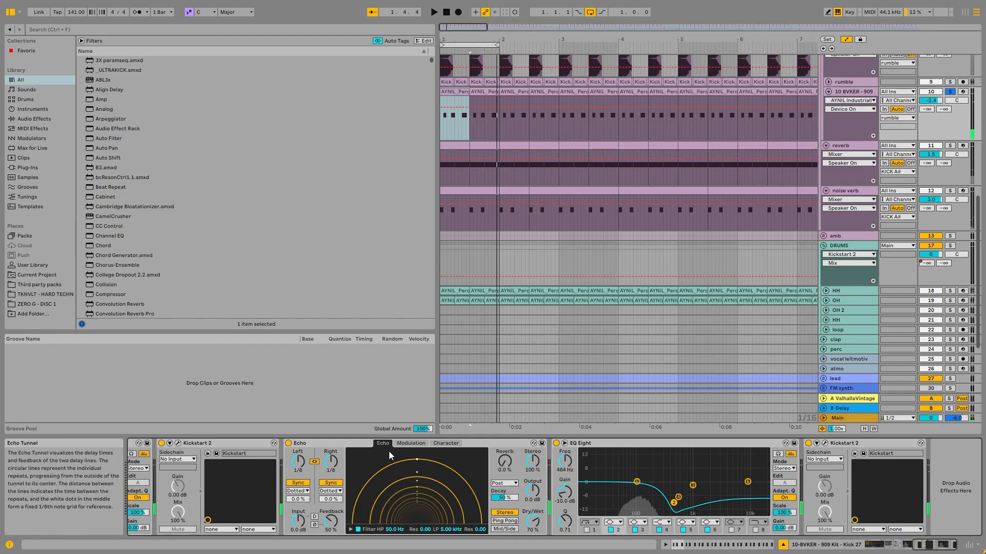
scroll(857, 190, "down", 2)
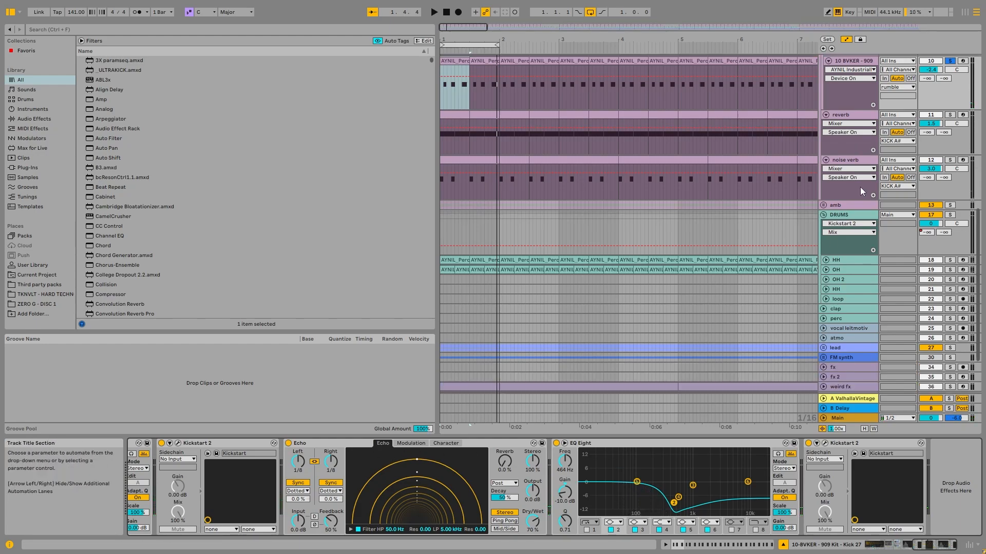
- Solo the noise verb track, select its opening stretch from bar 1 to 2.3.1, and play it
scroll(862, 192, "up", 2)
left_click(848, 202)
key("s")
left_click_drag(447, 220, 529, 218)
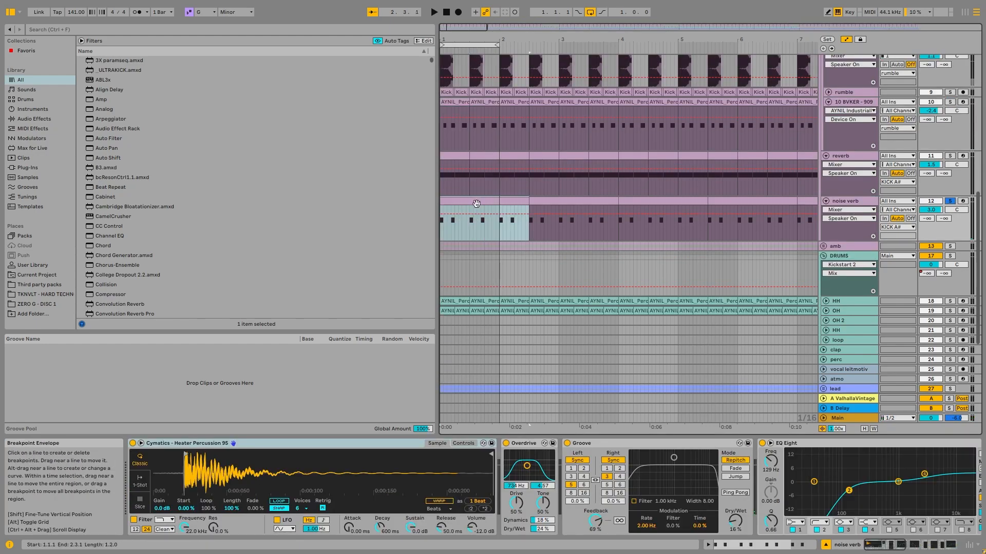
key("space")
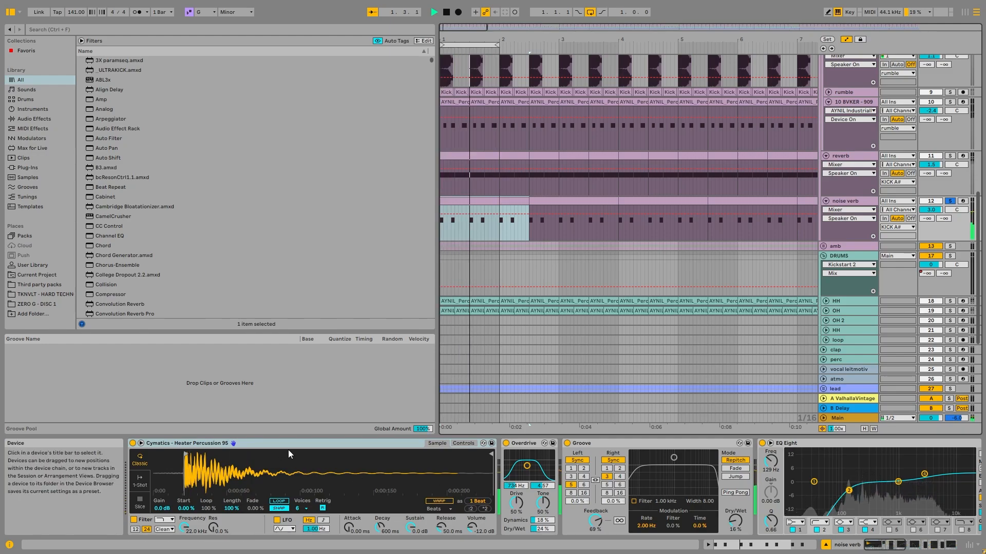
- Review the noise verb track's EQ Eight and Kickstart 2 devices, and compare its sound with Grain Delay off and on
left_click(910, 541)
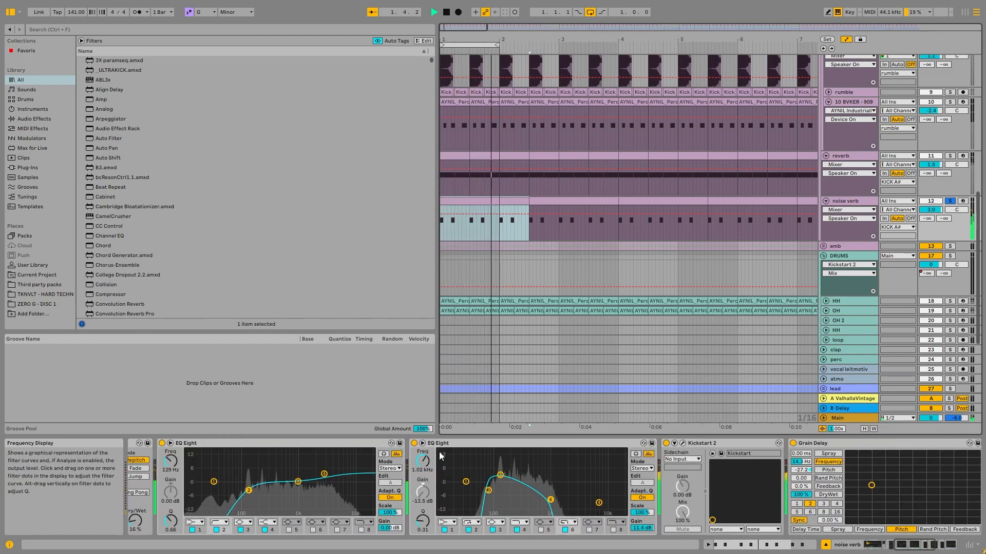
left_click(522, 493)
left_click_drag(917, 545, 943, 546)
left_click(583, 444)
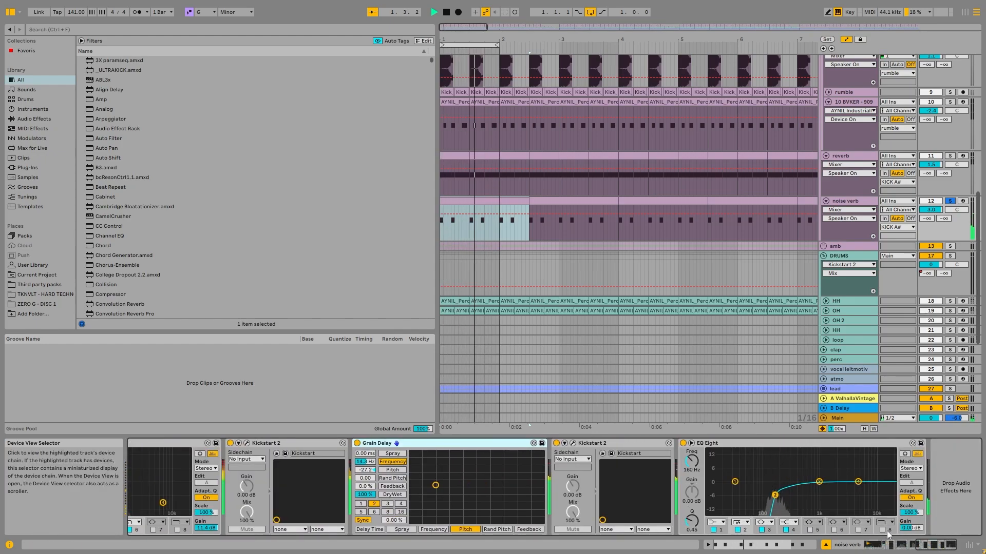
left_click(357, 444)
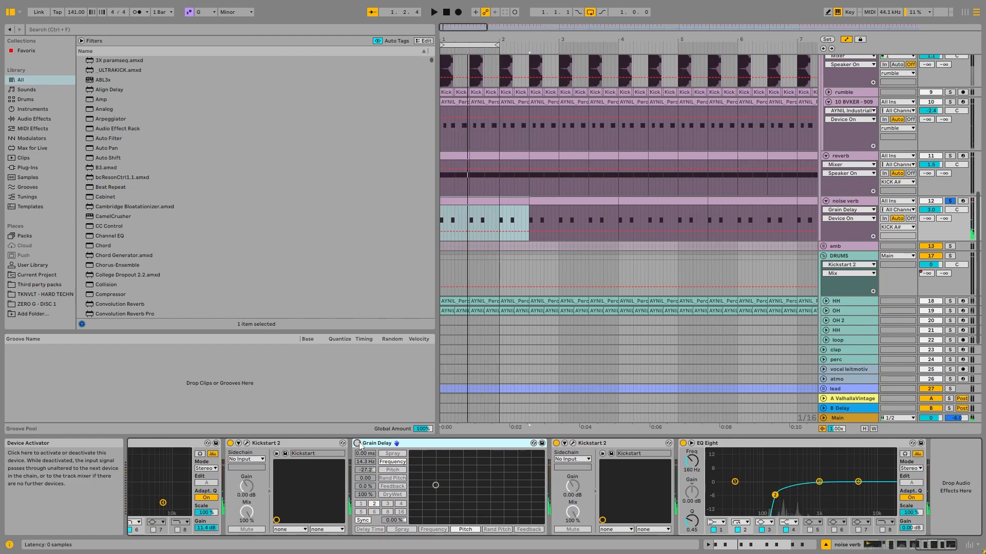
left_click(357, 443)
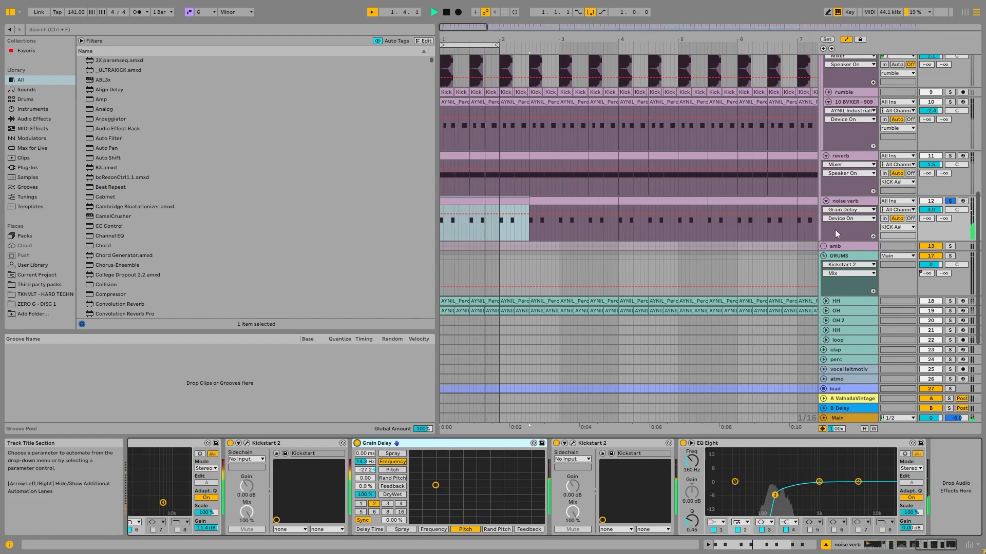
- Solo the reverb track with its FX Sub Verb sample and audition it
left_click(852, 156)
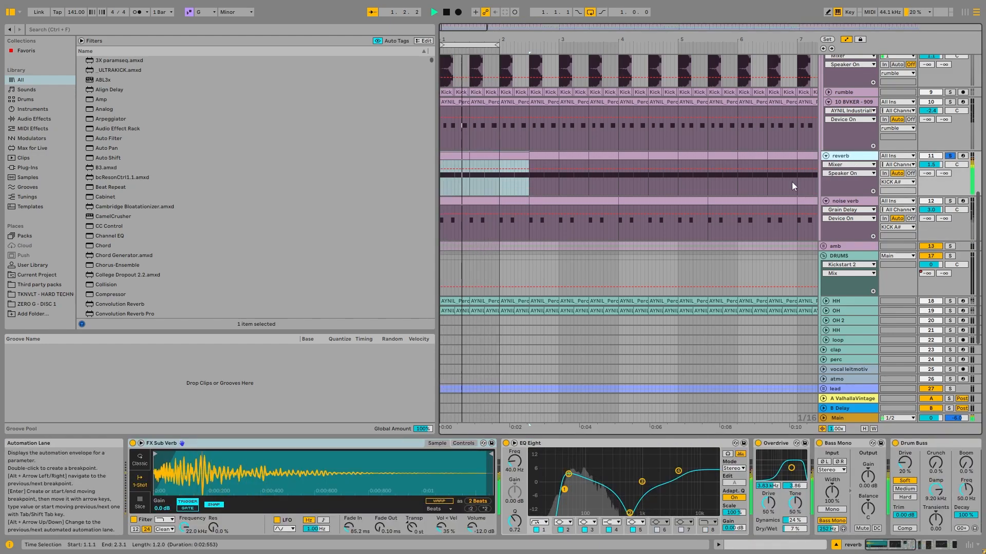
scroll(791, 182, "up", 3)
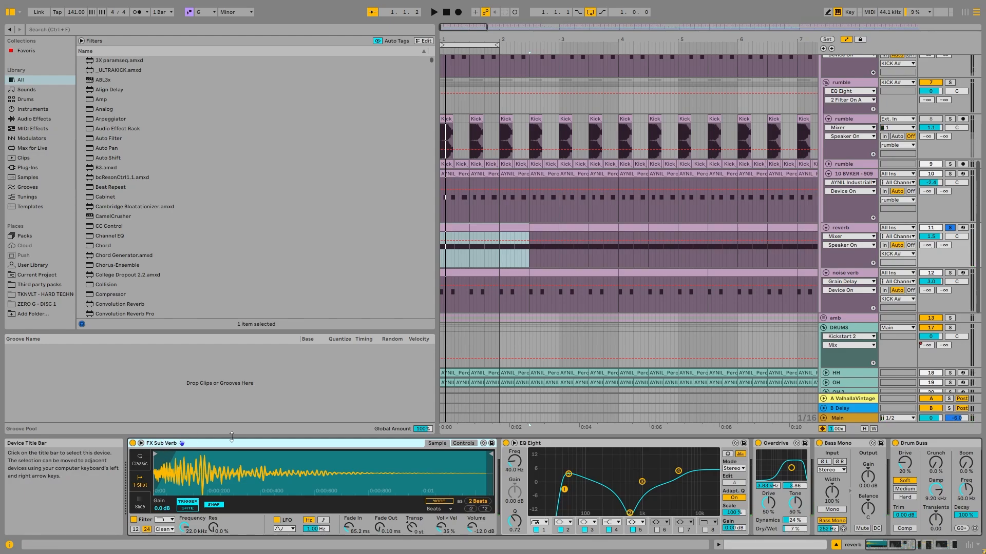
key("space")
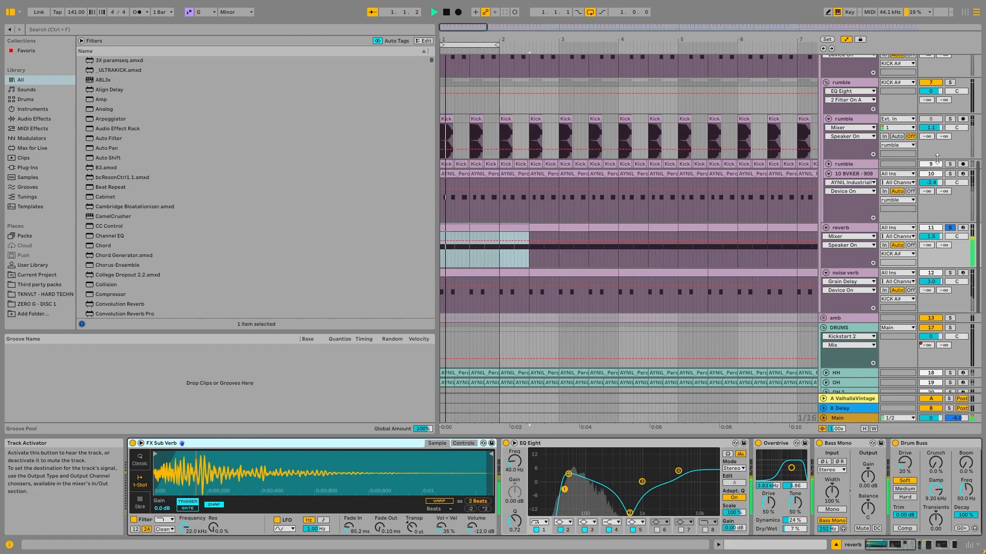
- Solo the rumble group and examine its frequency content in the enlarged EQ Eight display during playback
left_click(950, 83)
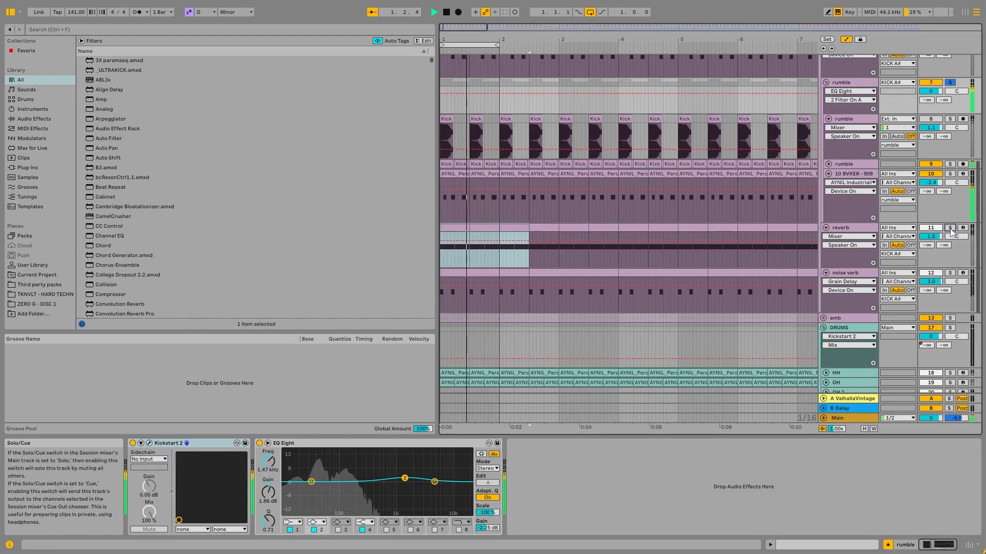
double_click(317, 455)
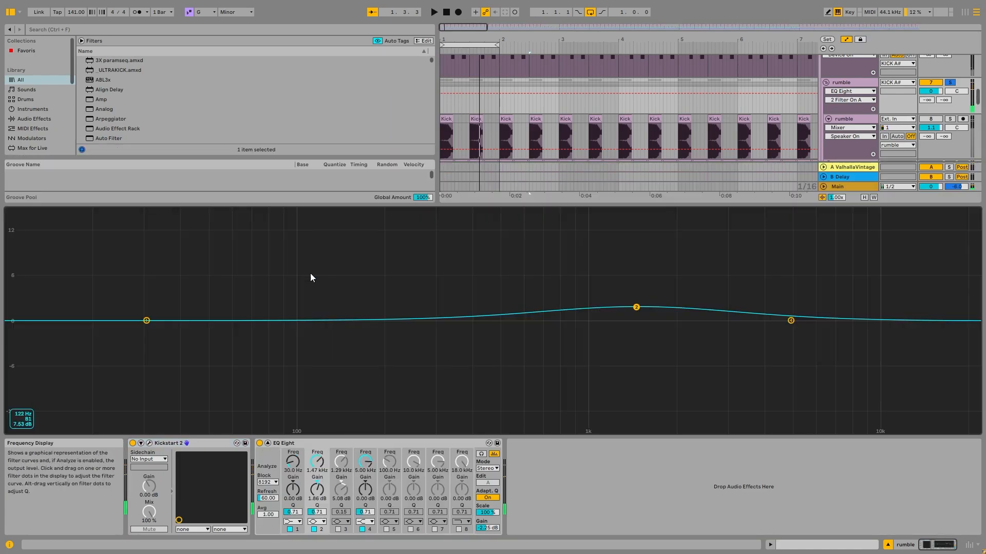
double_click(310, 273)
double_click(319, 464)
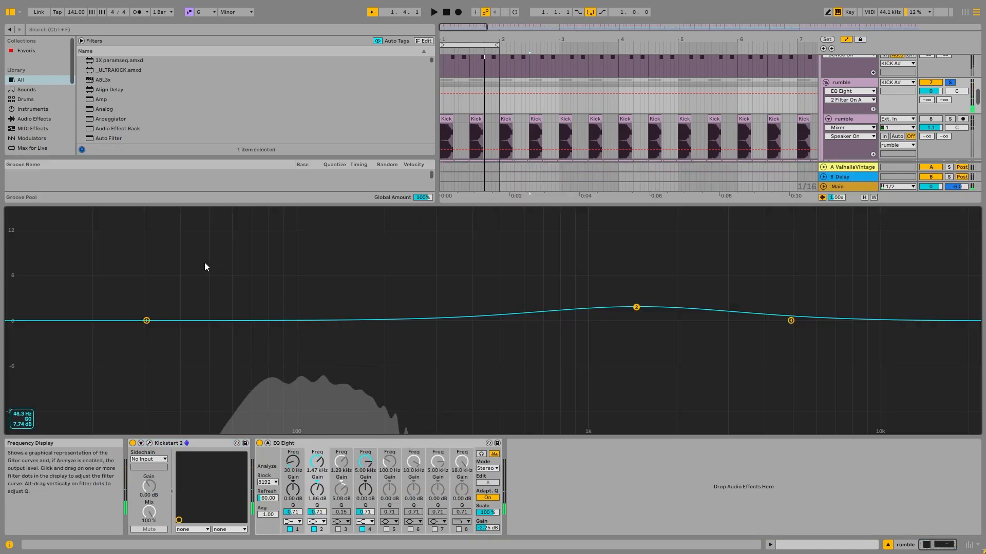
key("space")
- Solo the reverb track again, stop playback, and review its effects from EQ Eight and Overdrive through Drum Buss and Delay
key("space")
double_click(485, 259)
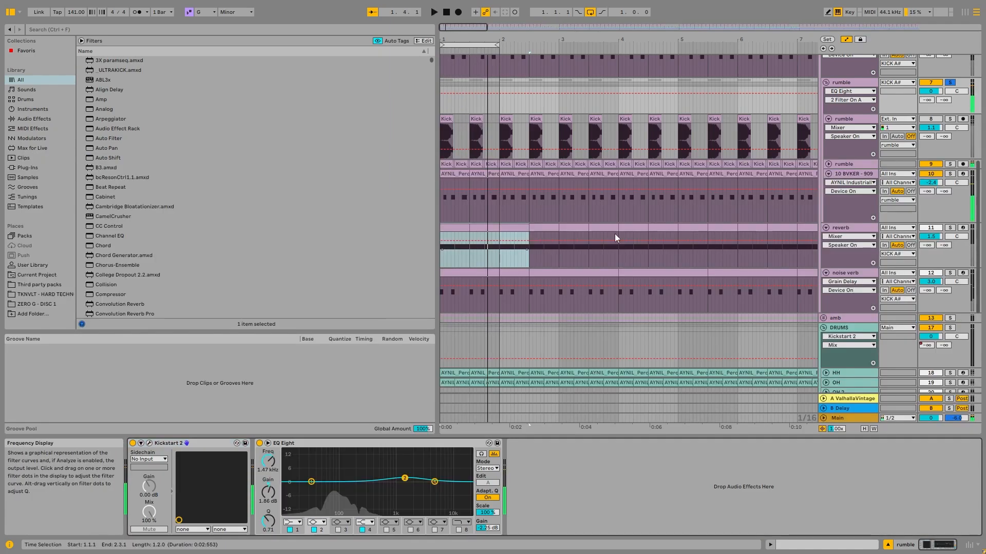
left_click(949, 228)
left_click(949, 228)
key("space")
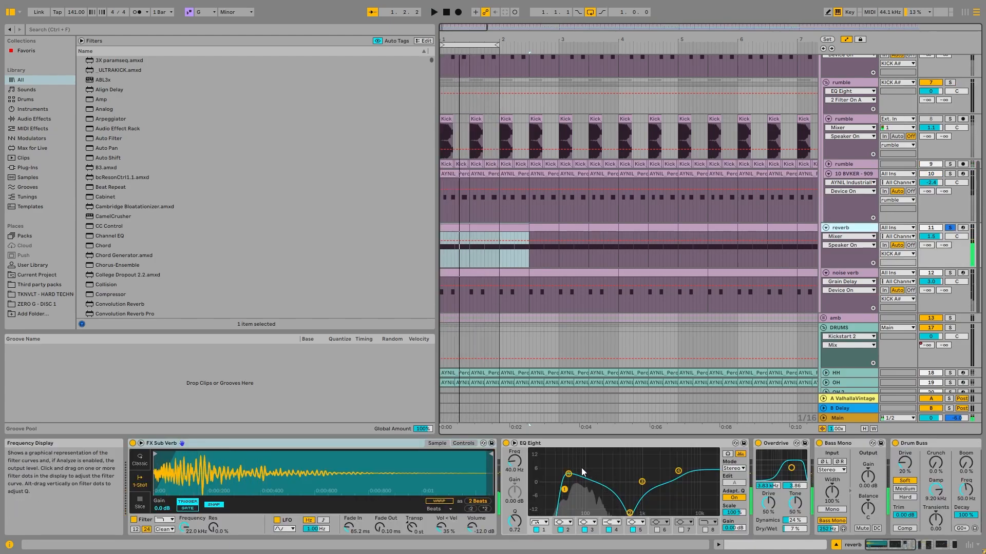
left_click_drag(891, 545, 922, 507)
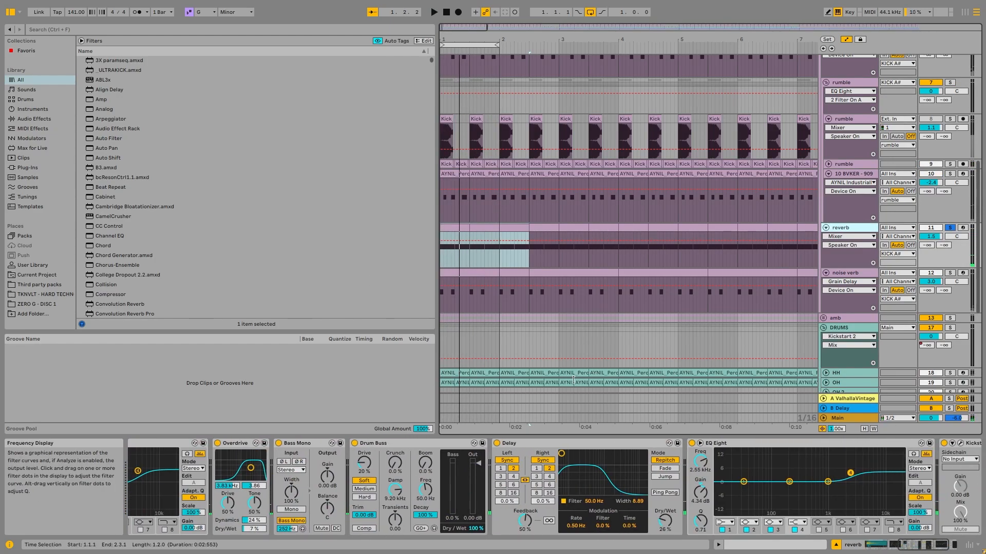
mouse_move(935, 547)
left_mouse_down()
mouse_move(925, 546)
mouse_move(945, 547)
left_mouse_up()
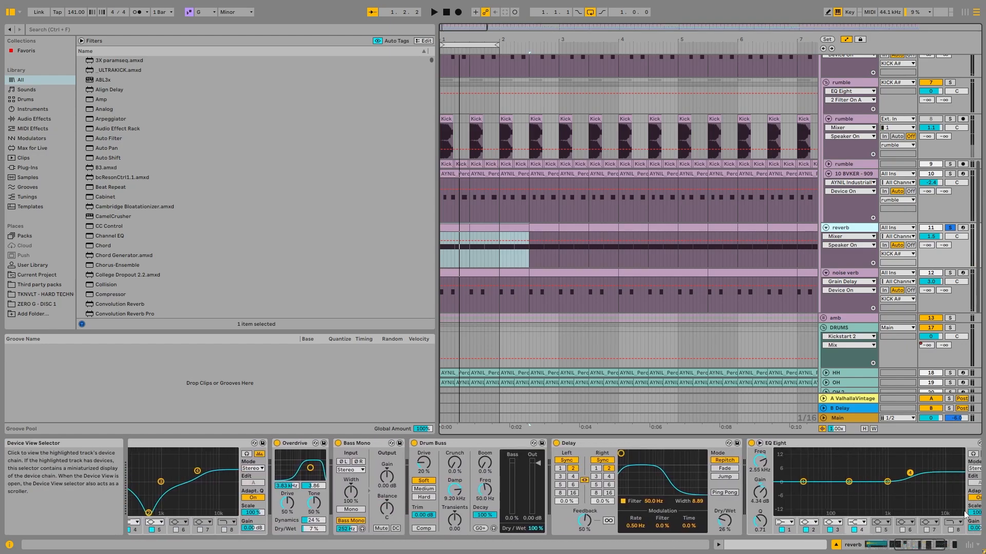
- Audition the rumble group together with the noise verb track, and add the reverb track to the solo
left_click(949, 83)
left_click(949, 273, "ctrl")
key("space")
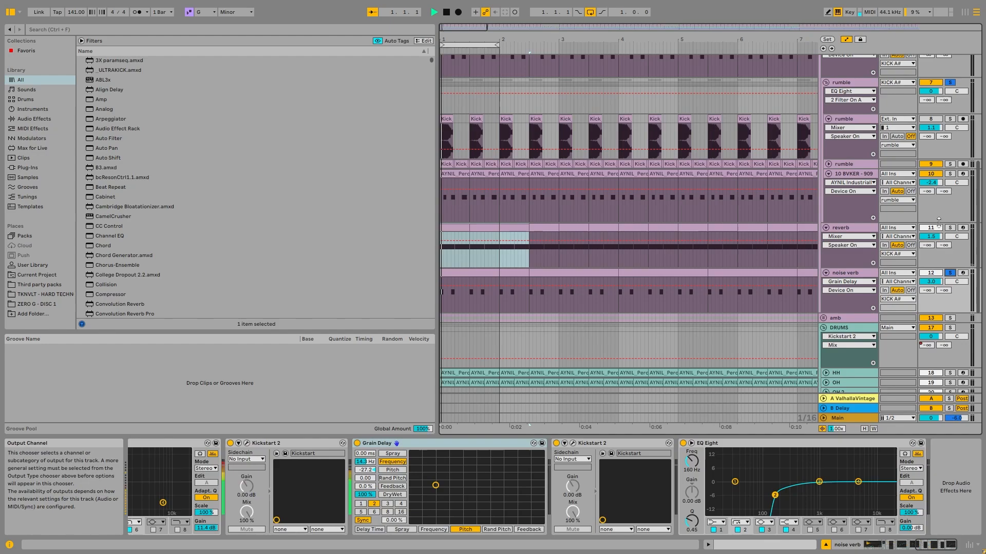
left_click(949, 228, "ctrl")
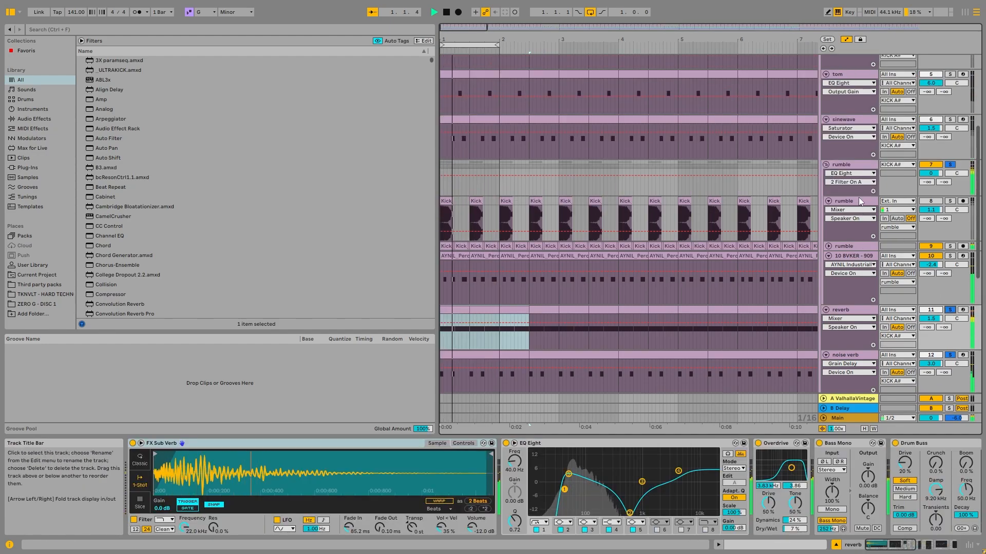
- Add the tom and sinewave tracks to the soloed layers, and solo the whole KICK A# group
scroll(879, 180, "up", 5)
left_click(950, 229, "ctrl")
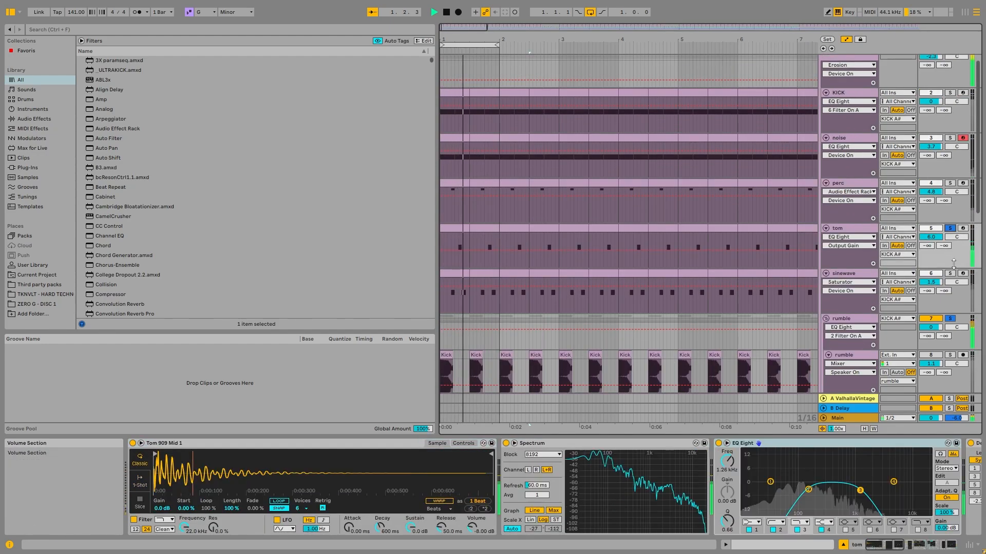
left_click(950, 273, "ctrl")
scroll(951, 108, "up", 1)
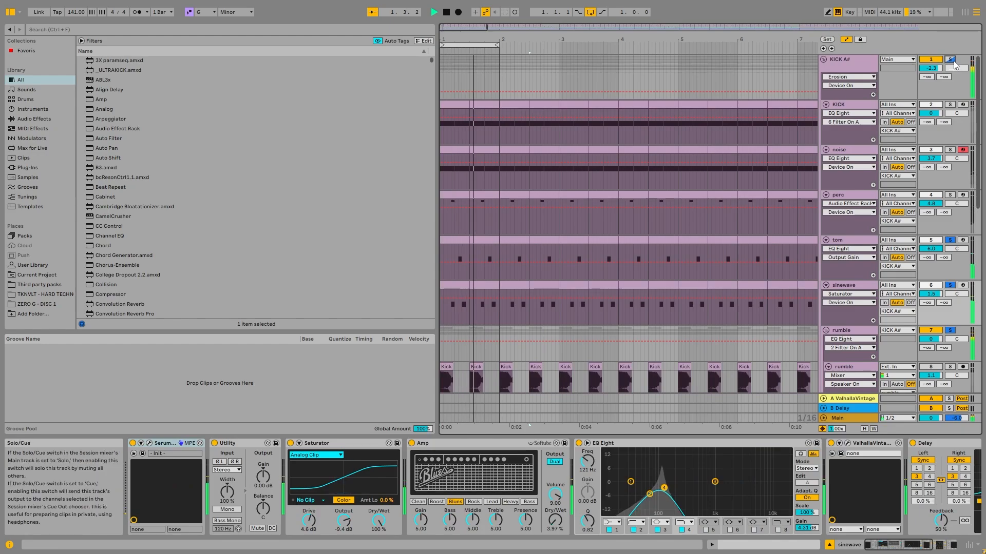
left_click(950, 60)
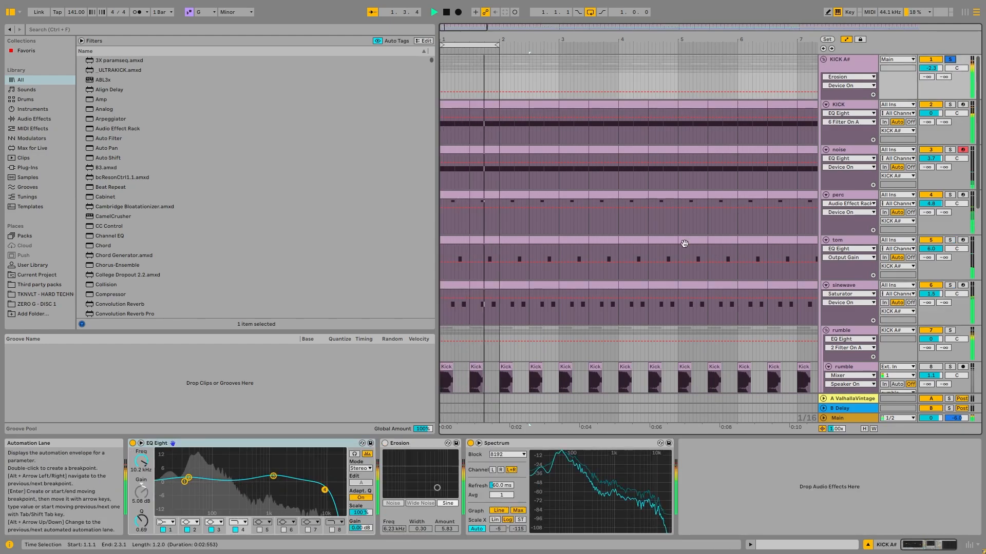
- Stop playback and inspect the reverb track's effect chain, including its second EQ Eight in the enlarged display
scroll(661, 230, "down", 4)
scroll(663, 217, "down", 6)
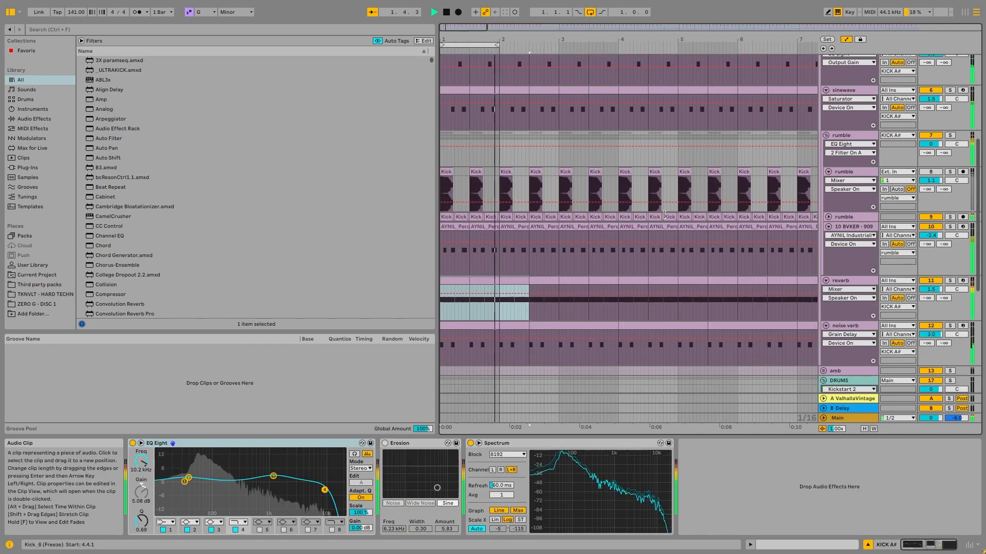
left_click(862, 220)
key("space")
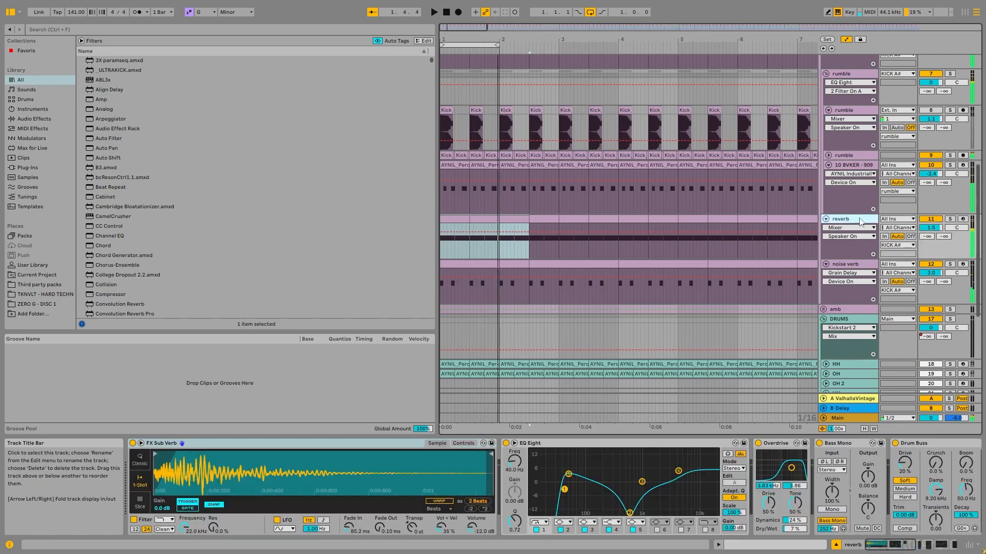
left_click(928, 545)
scroll(781, 239, "up", 3)
scroll(831, 256, "down", 2)
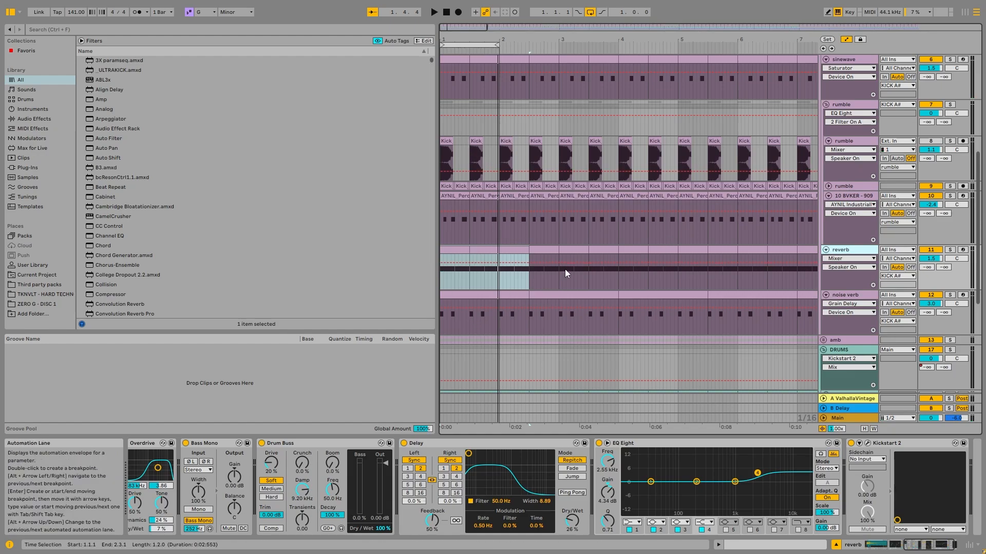
double_click(690, 462)
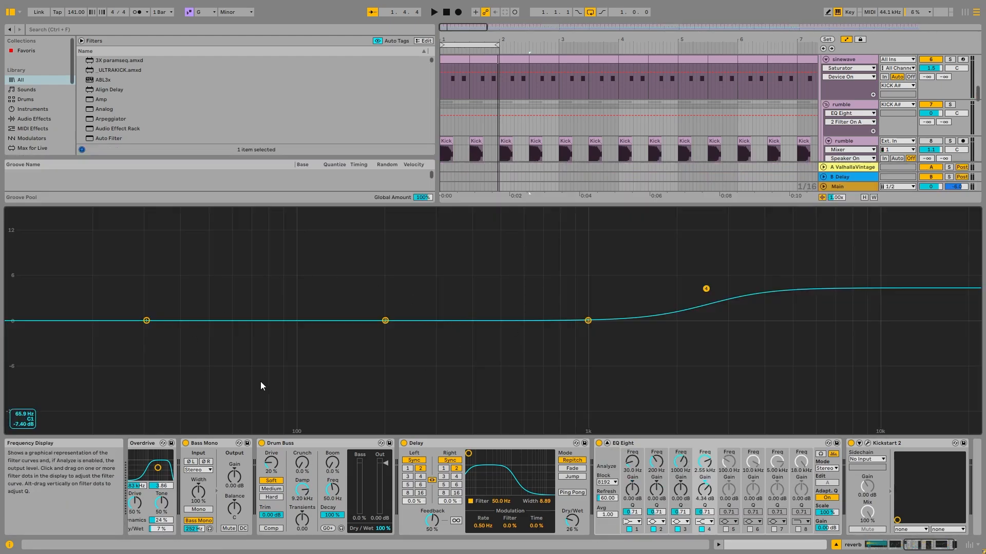
double_click(324, 279)
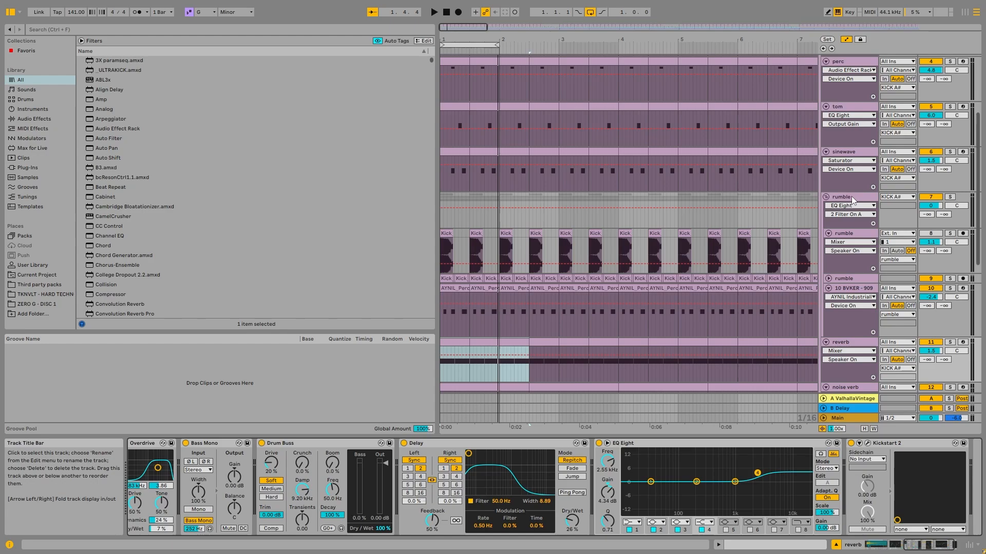
- View the devices on the rumble group, and check the sinewave and tom tracks' device chains
left_click(851, 196)
scroll(787, 197, "up", 5)
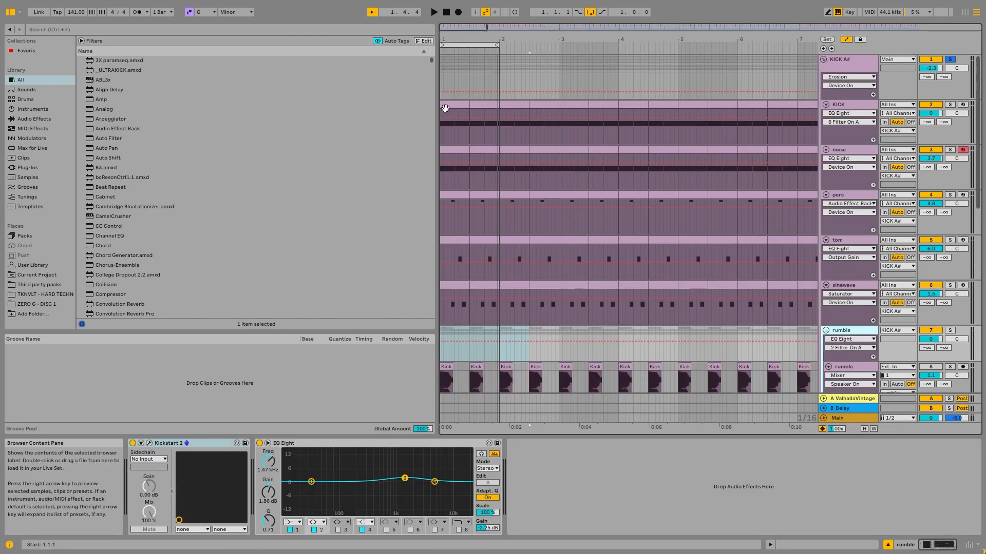
scroll(840, 252, "down", 4)
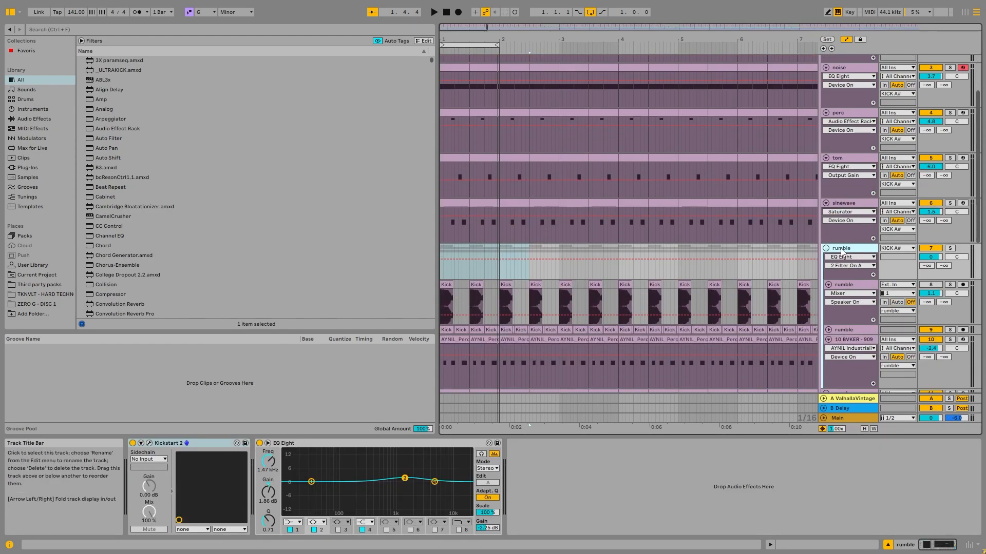
left_click(849, 207)
left_click(857, 160)
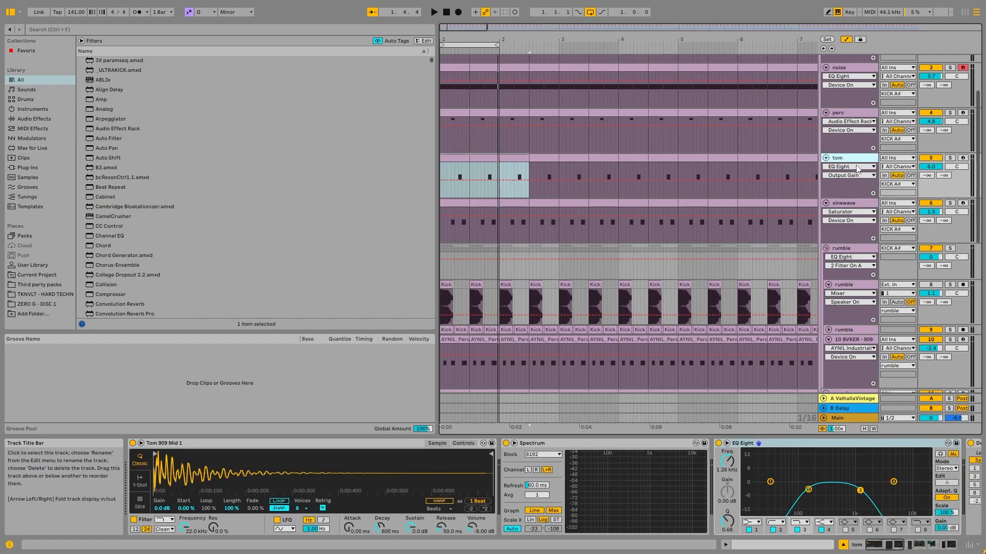
- Fold all the tracks inside the KICK A# group and select the group to show its devices
scroll(857, 169, "up", 3)
left_click(826, 174, "alt")
scroll(845, 98, "up", 1)
left_click(855, 64)
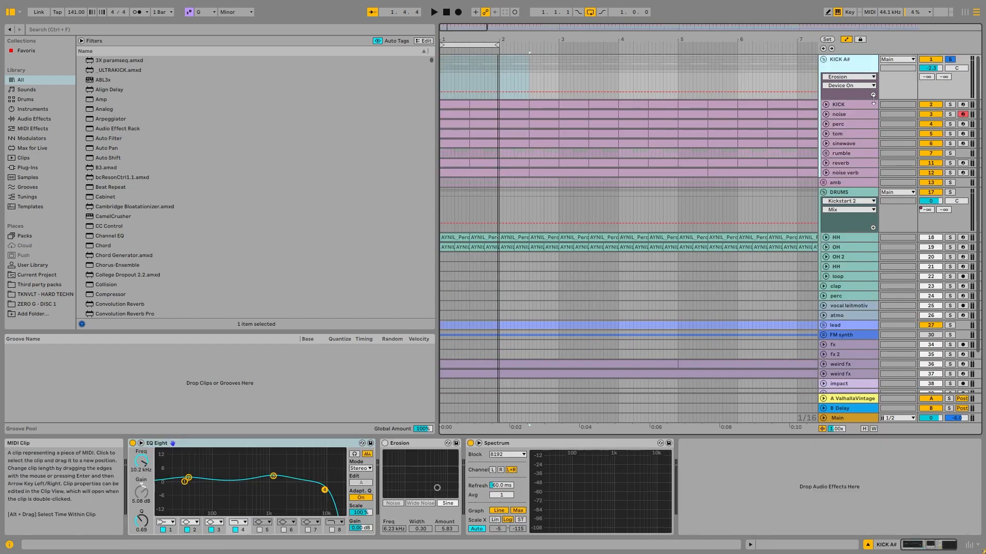
- Audition the full KICK A# group, stop playback, and switch on the group's Erosion device
key("space")
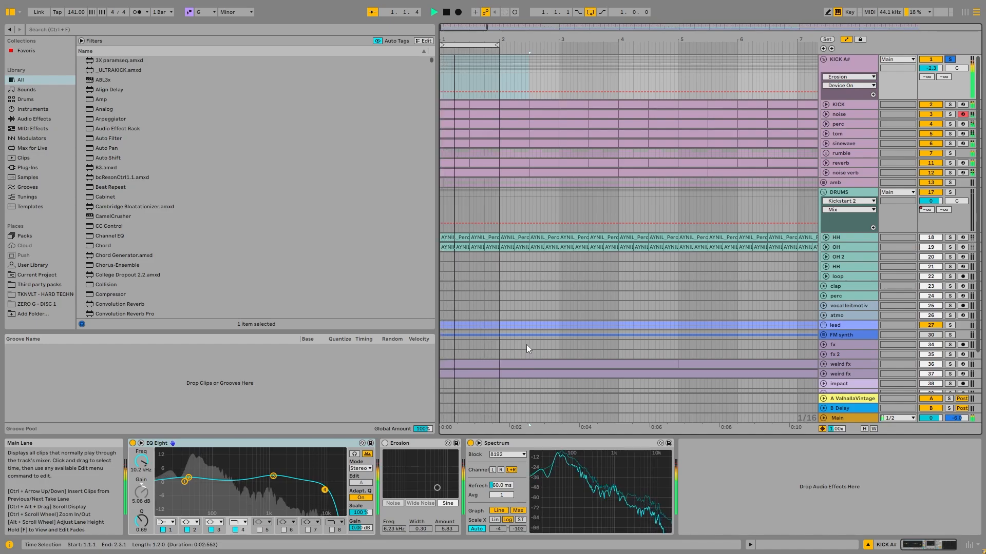
key("space")
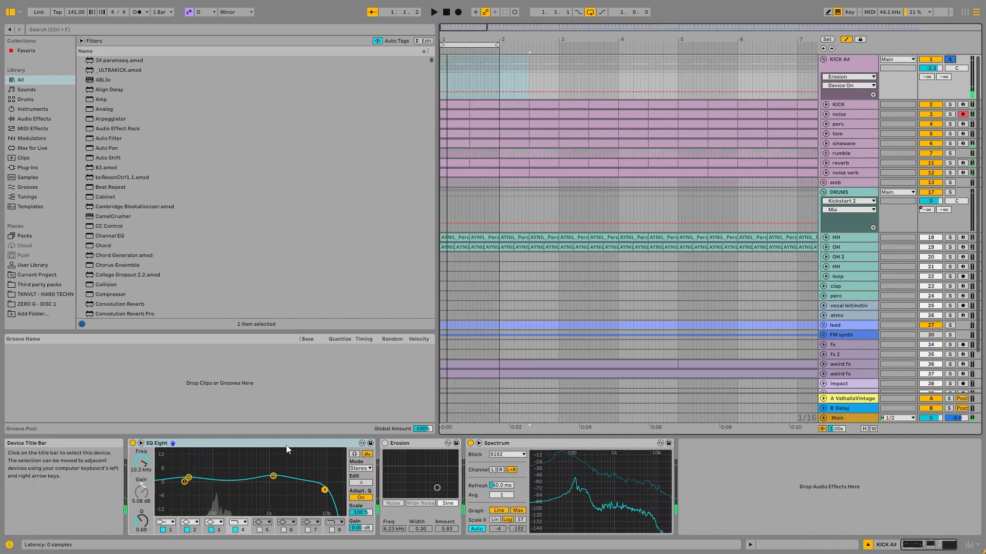
left_click(384, 443)
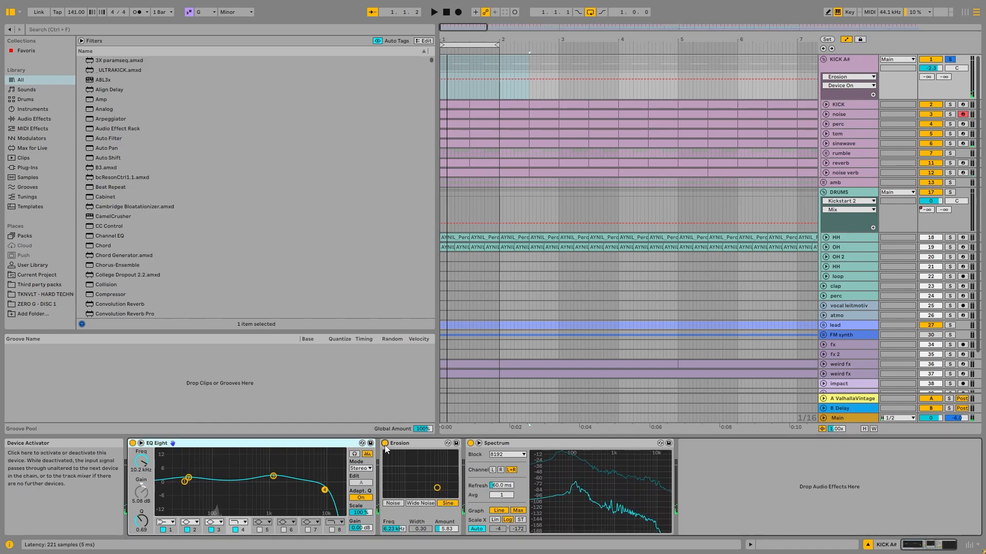
- Audition the KICK A# group with Erosion in Wide Noise mode, return it to Sine mode, and switch Erosion off
key("space")
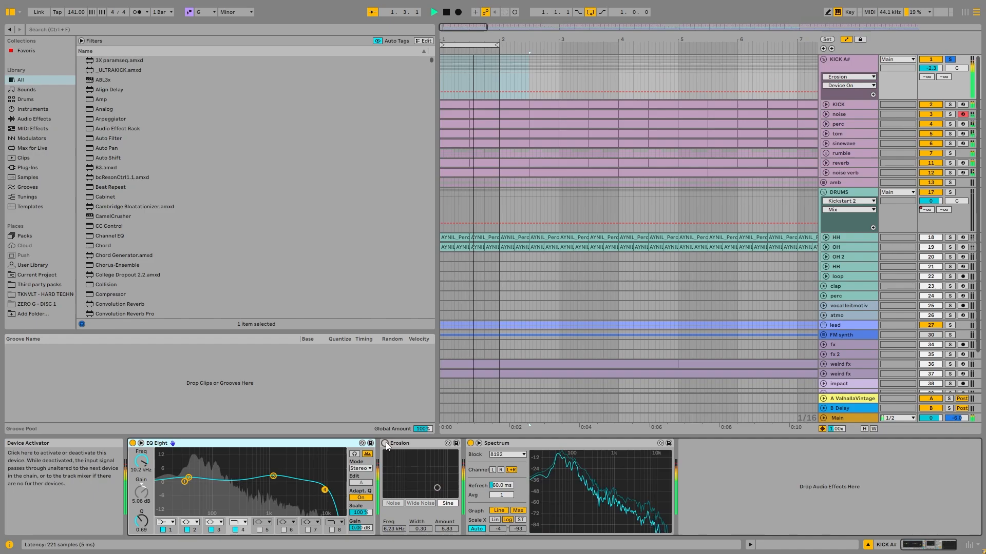
key("space")
left_click(423, 503)
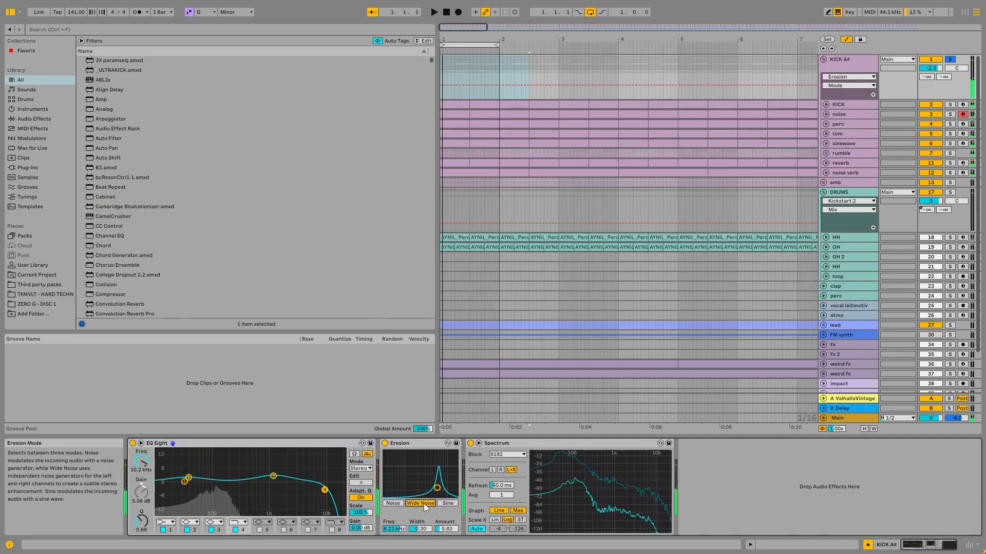
key("space")
left_click(446, 504)
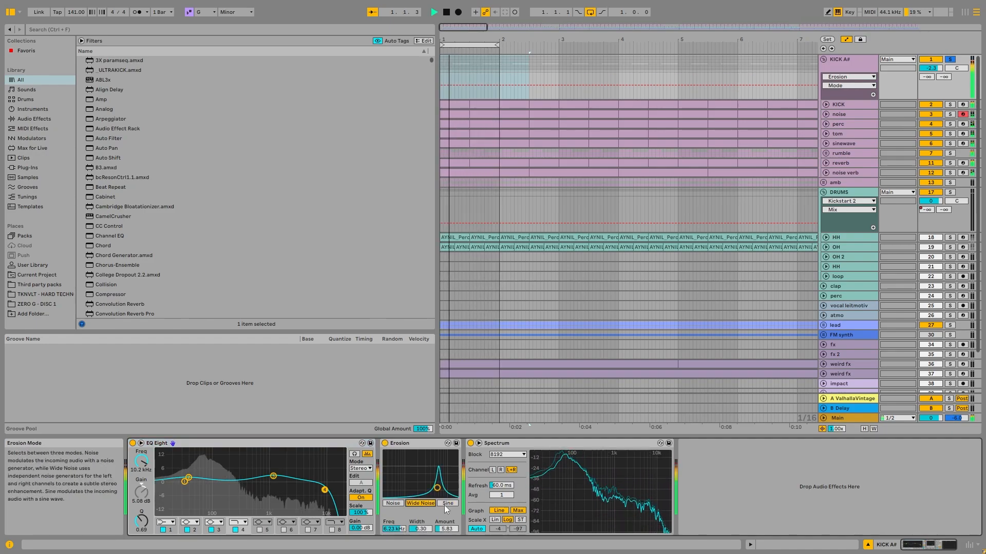
key("space")
left_click(386, 444)
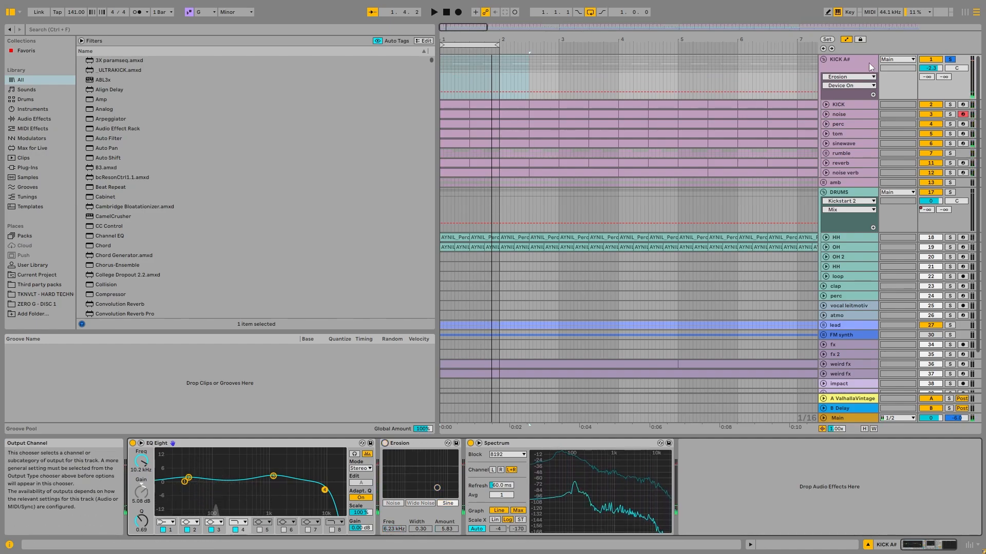
- Check the noise verb and KICK A# device chains, fold the KICK A# group, and unfold the amb group
left_click(851, 175)
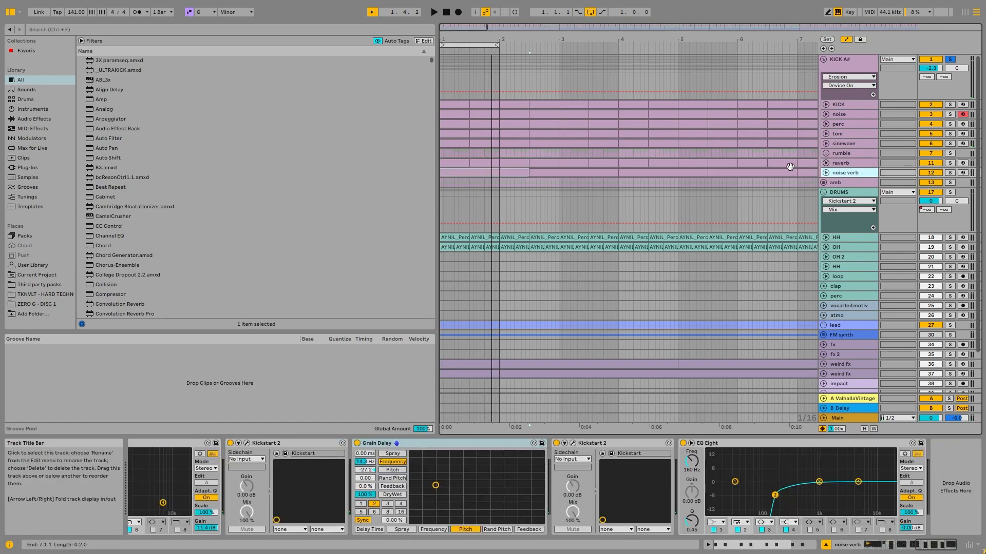
left_click(842, 62)
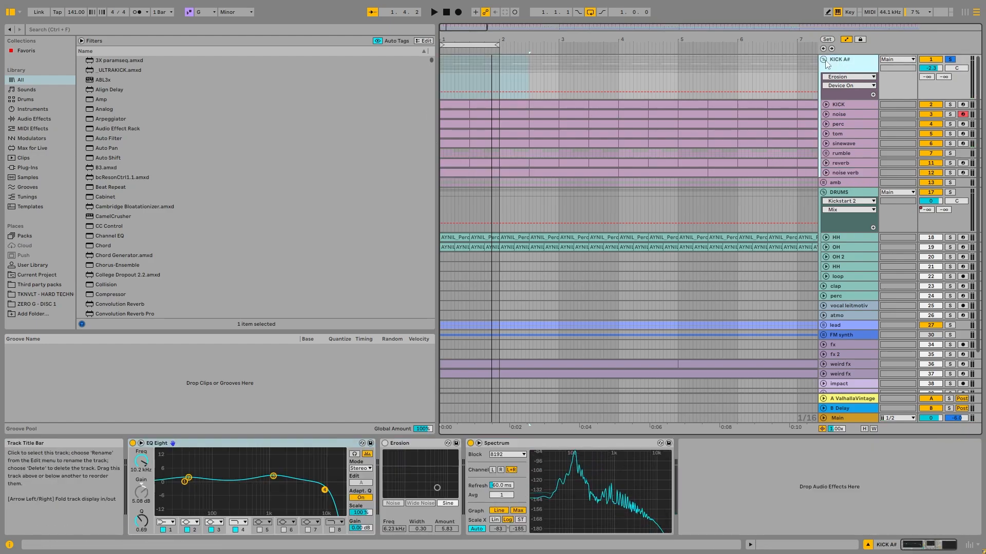
left_click(823, 60)
left_click(823, 78)
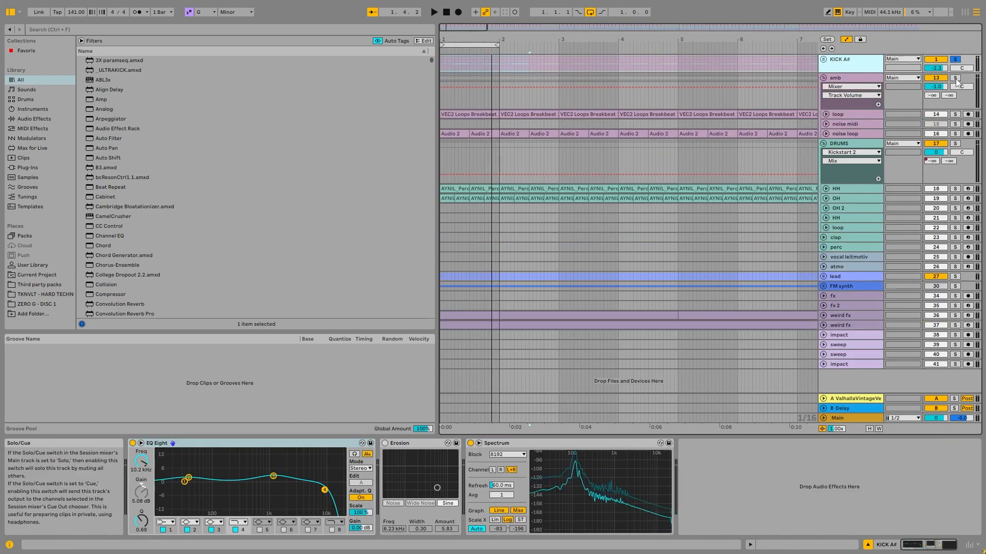
- Solo the amb group alongside the KICK A# group, audition them together, and unfold the noise loop track
left_click(955, 78, "ctrl")
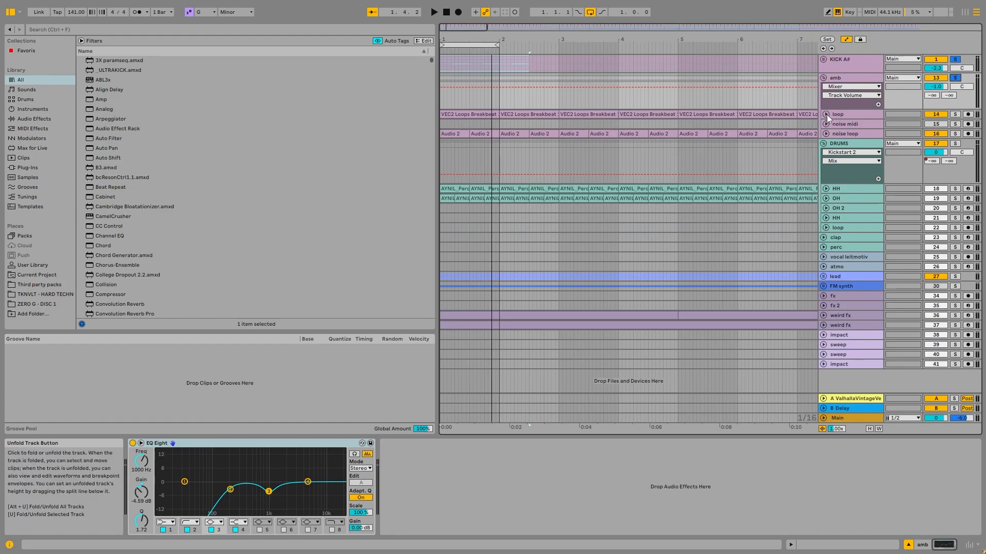
key("space")
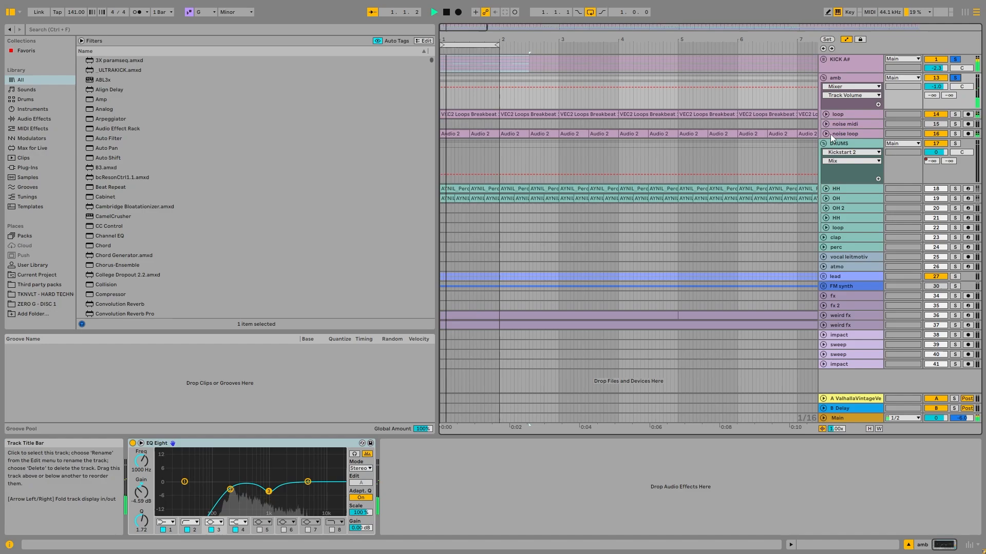
left_click(826, 133)
key("space")
- Solo and unfold the loop track in the amb group, and audition its VEC2 Loops Breakbeat 101 clip
left_click(950, 134)
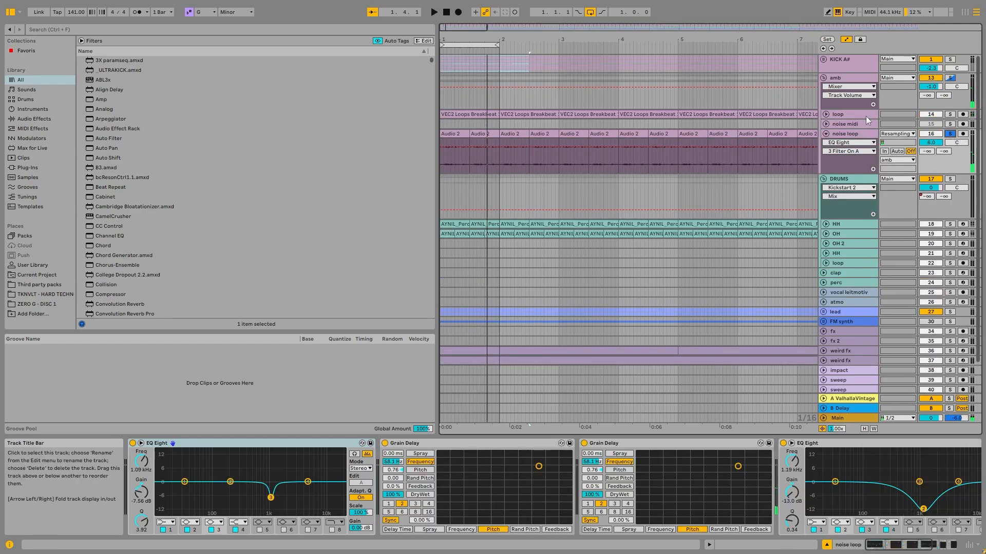
left_click(950, 115)
left_click(826, 114)
key("space")
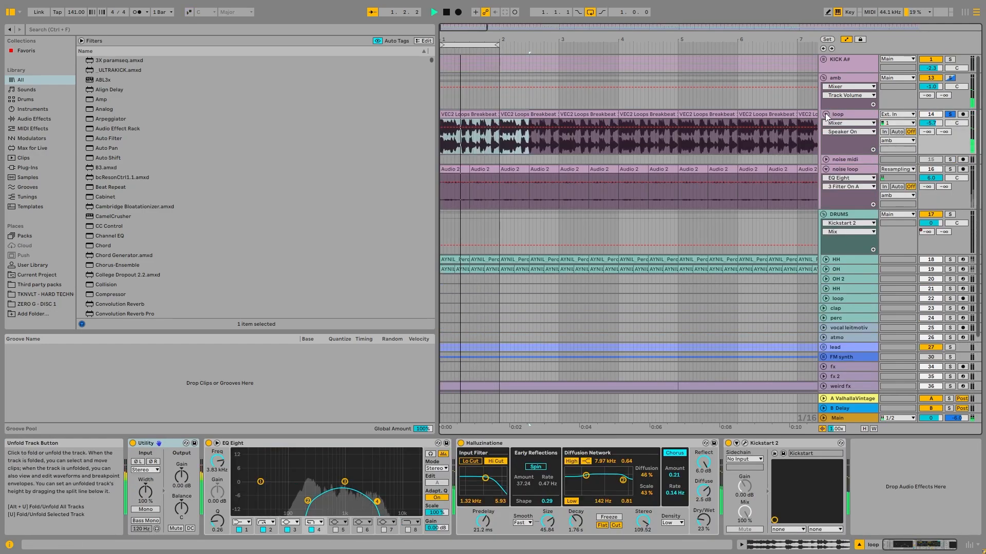
left_click(464, 115)
key("z")
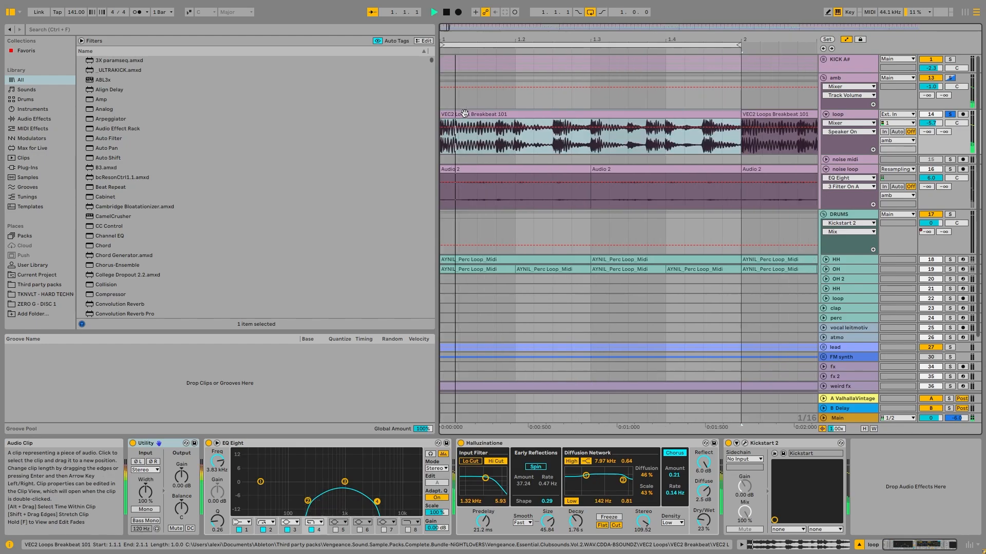
key("space")
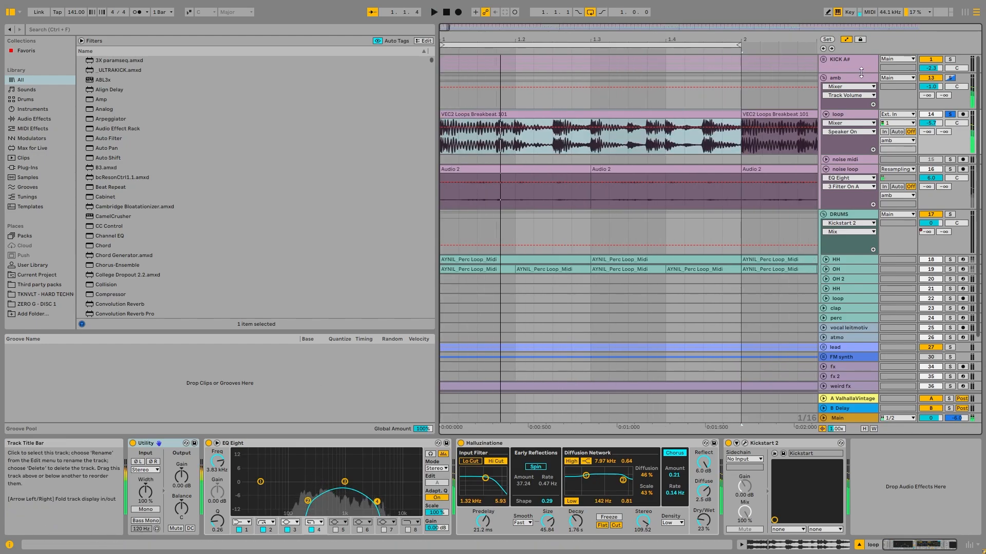
- Inspect the loop track's EQ Eight curve in the enlarged display and its Halluzinatione reverb device
double_click(326, 462)
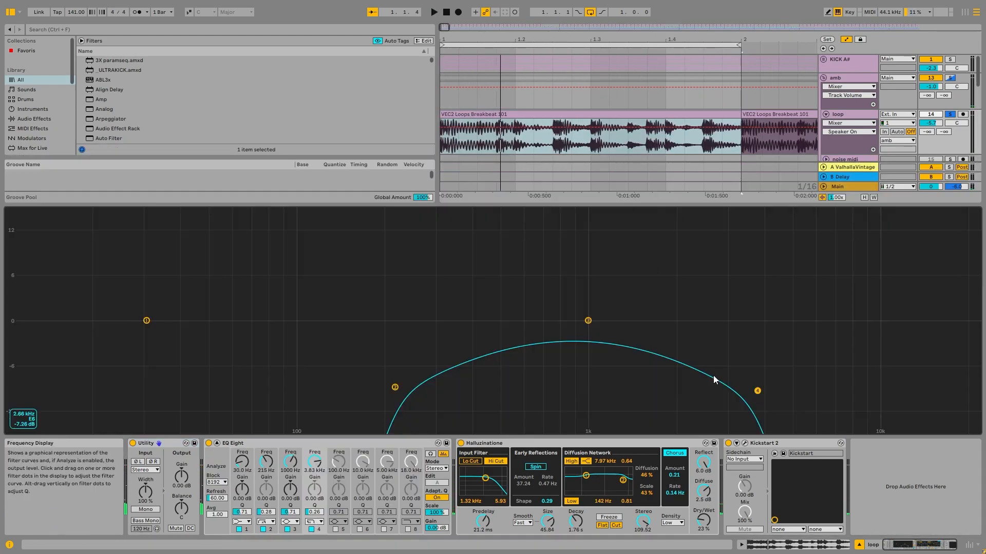
double_click(614, 282)
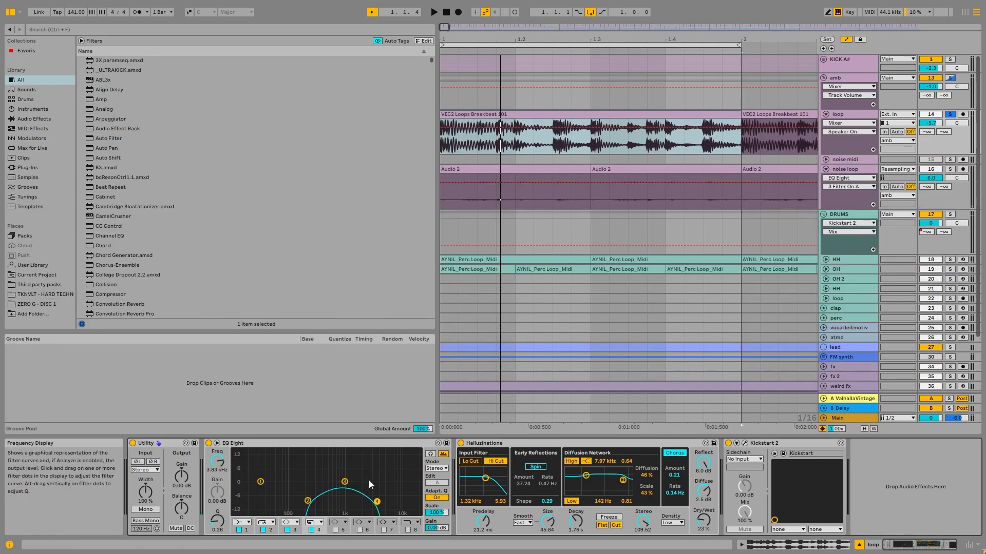
left_click(468, 443)
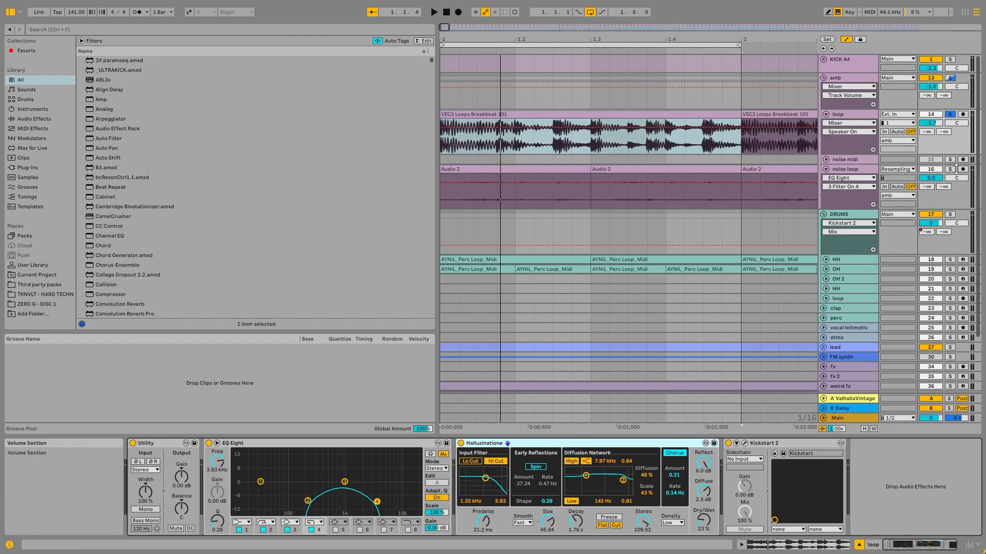
- Unfold and solo the noise midi track, and locate its VEC1 Loops clip at bar 17
left_click(858, 160)
left_click(825, 160)
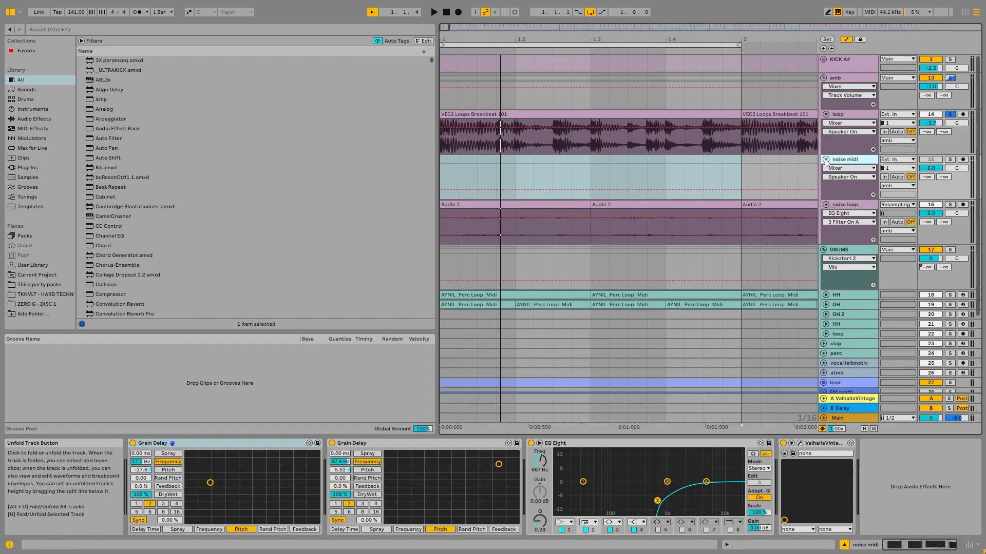
left_click(949, 160)
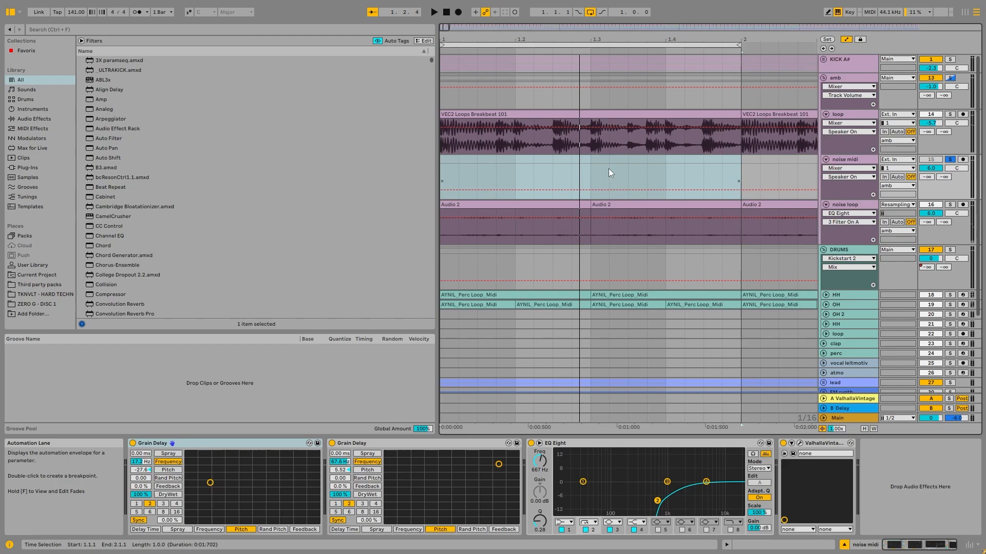
left_click(583, 177)
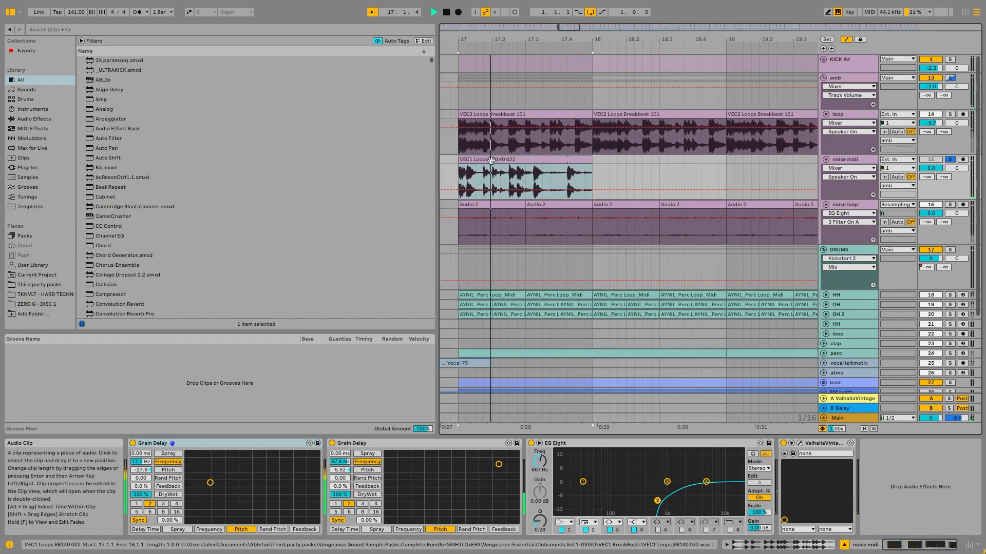
- Group all of the noise midi track's devices into a rack and compare the loop with the rack bypassed and active
left_click(195, 444)
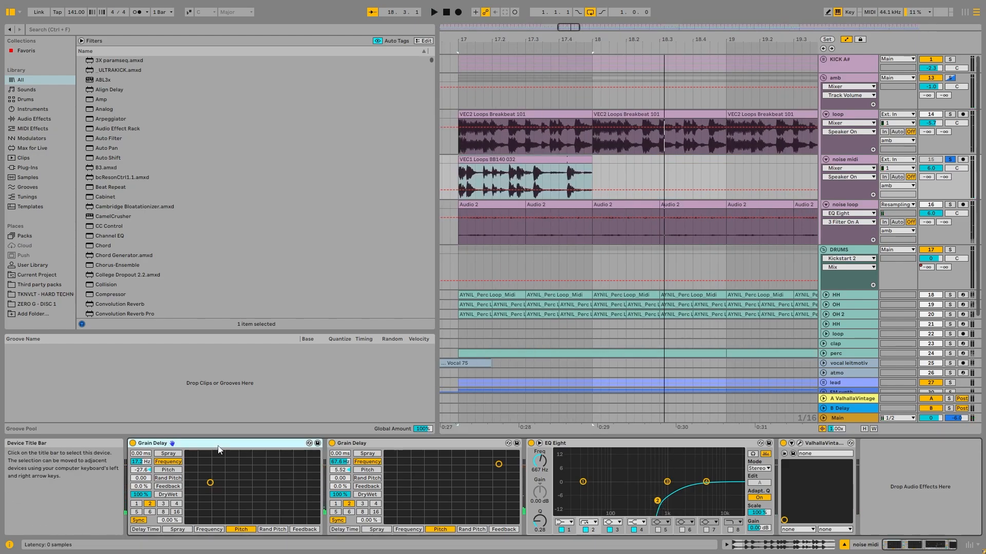
key("ctrl+g")
left_click(133, 443)
key("space")
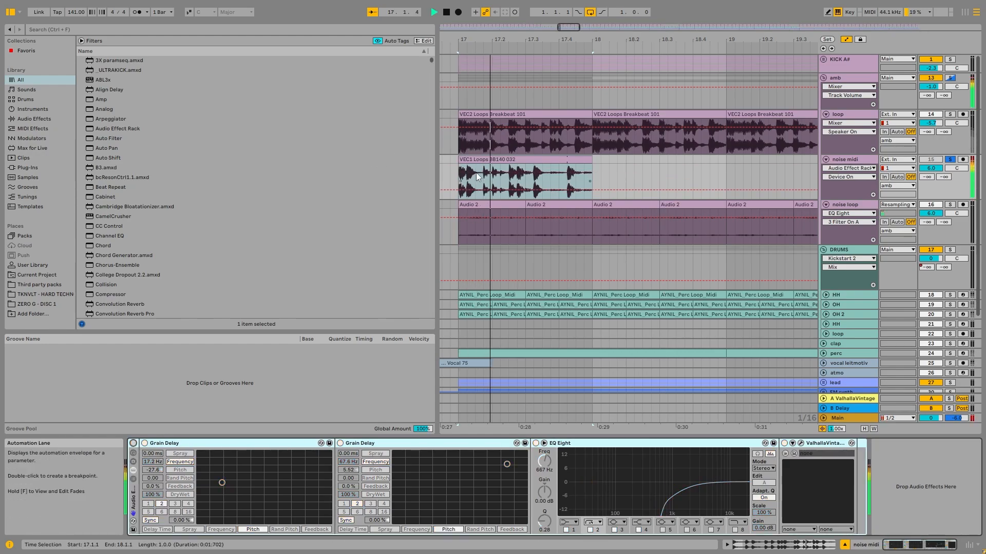
left_click(134, 443)
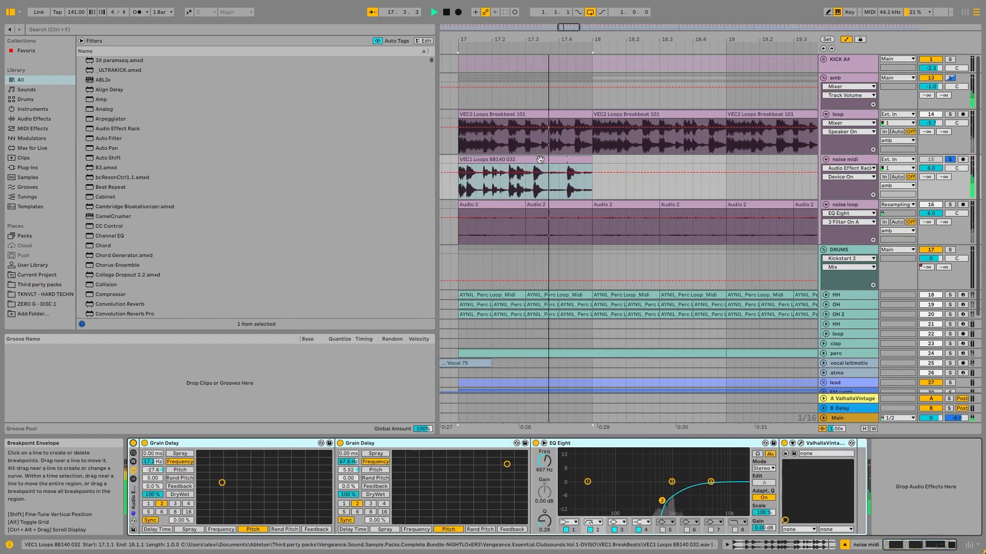
- Compare the noise midi sound with EQ Eight's filter 2 switched off and back on
left_click(589, 530)
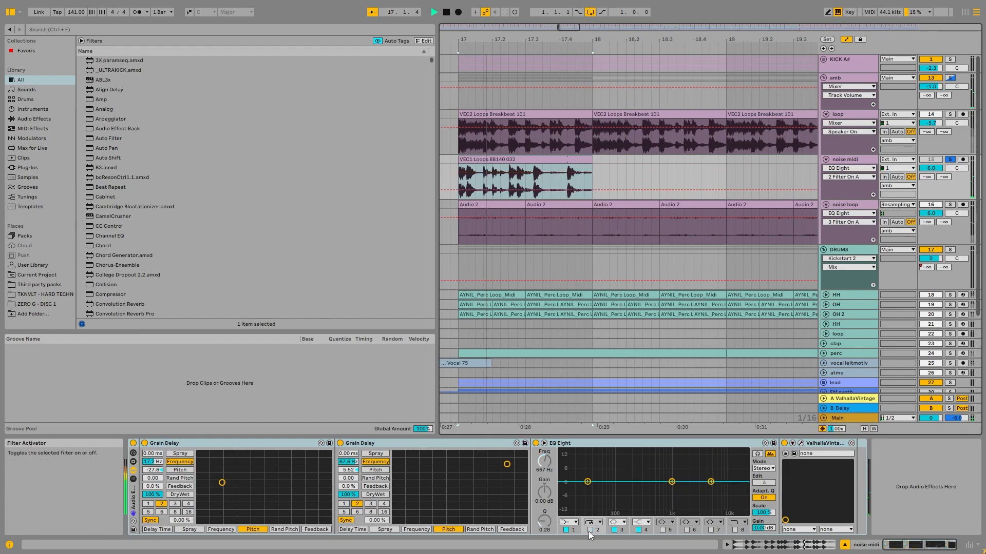
left_click(589, 531)
key("space")
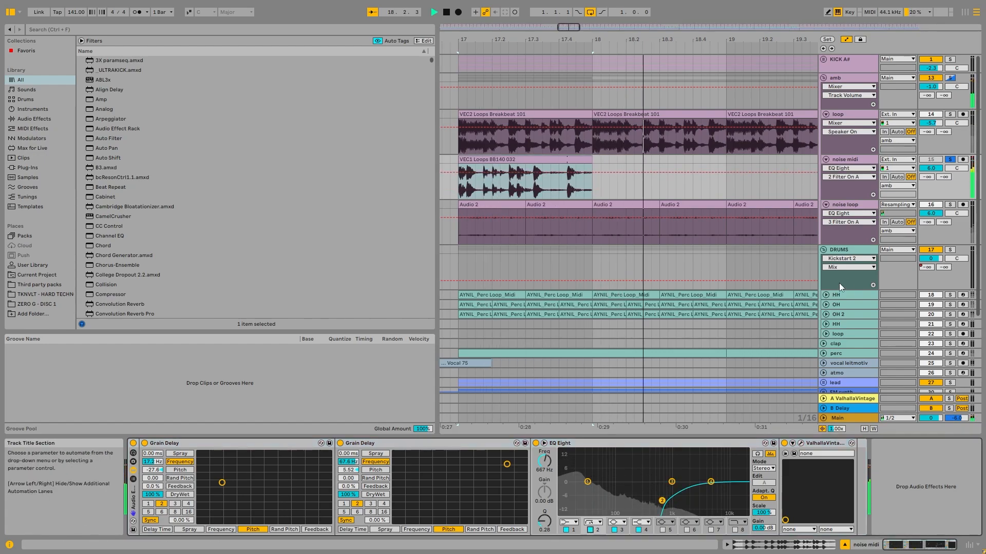
- Select the noise loop track's clip at bar 17 and audition the track soloed while viewing its device chain
left_click(506, 210)
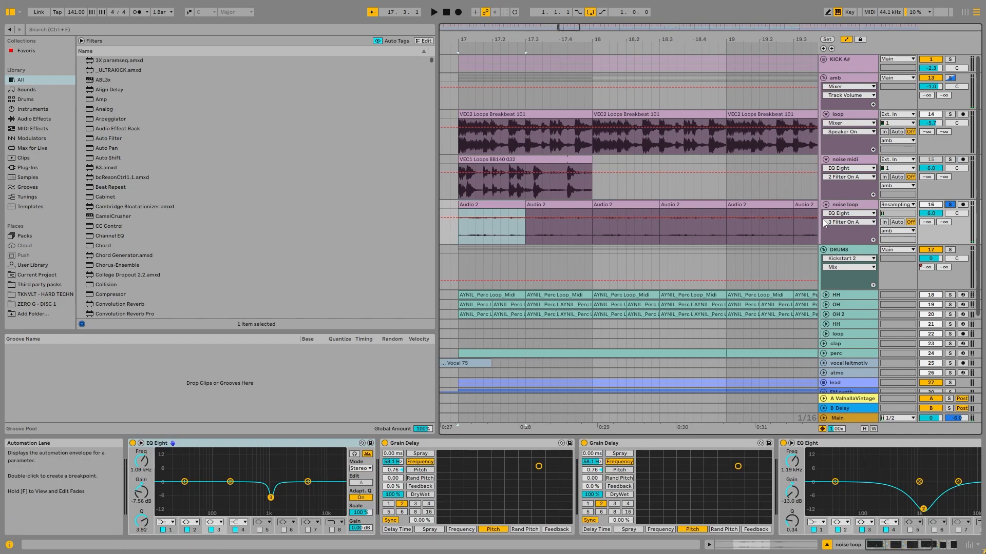
left_click(845, 205)
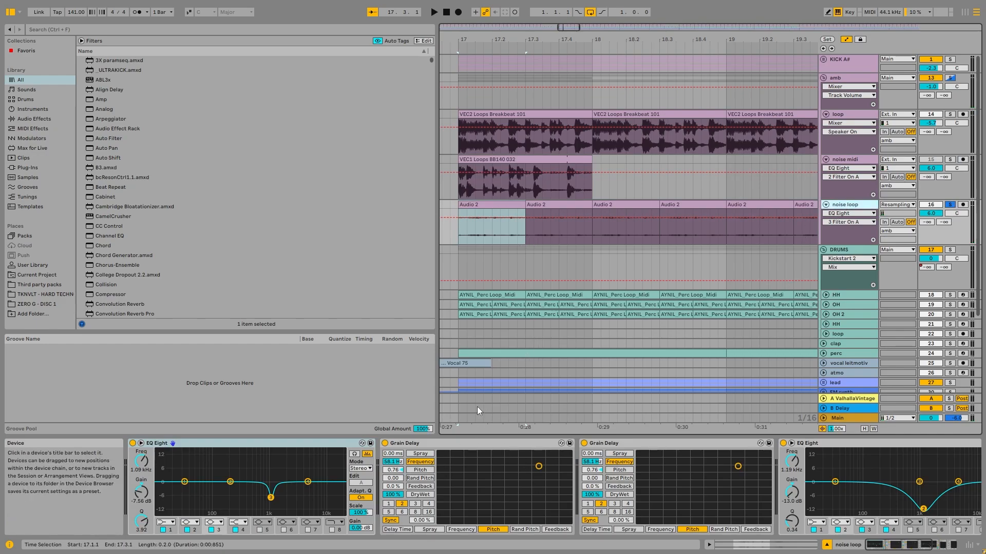
key("space")
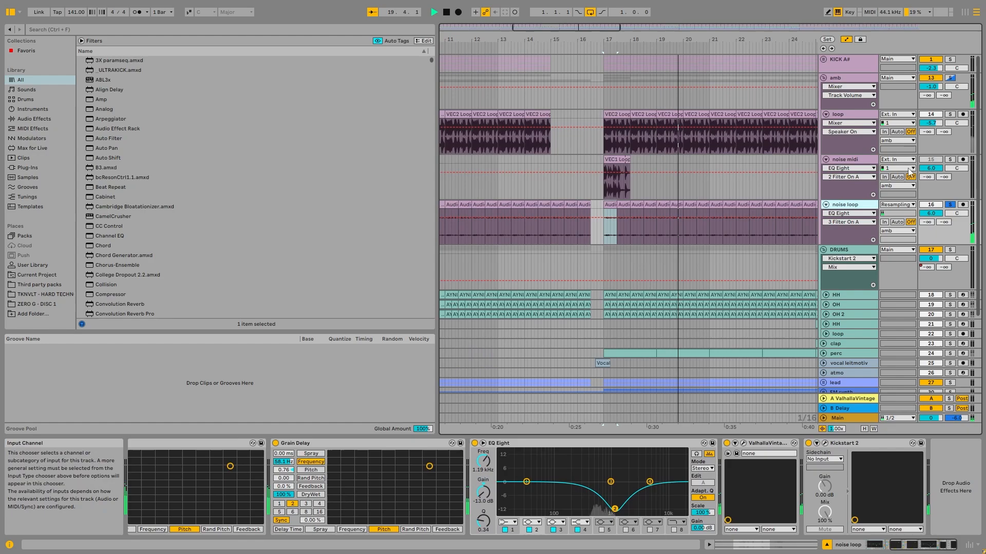
- Solo the amb and KICK A# groups together, audition them, stop playback, and fold the amb group
left_click(950, 80)
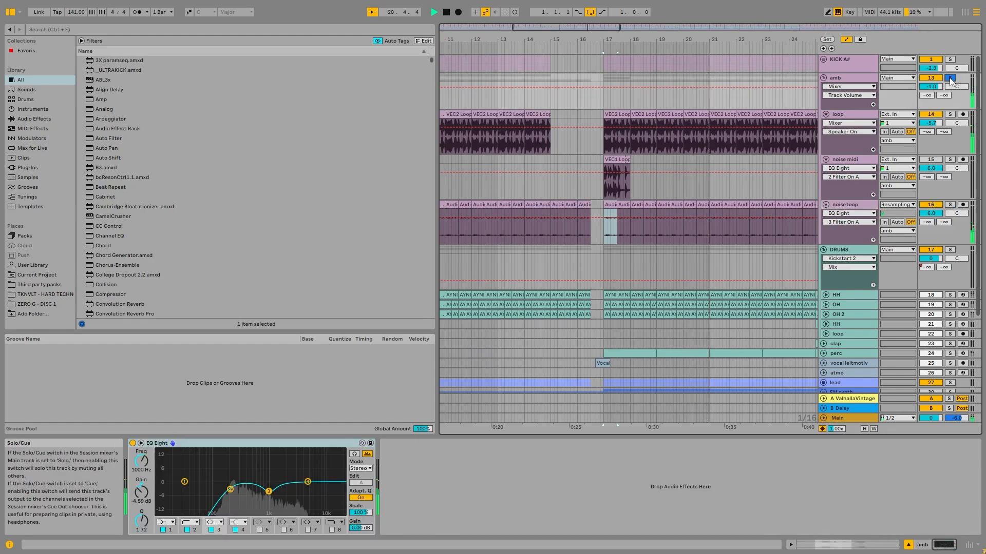
left_click(950, 60, "ctrl")
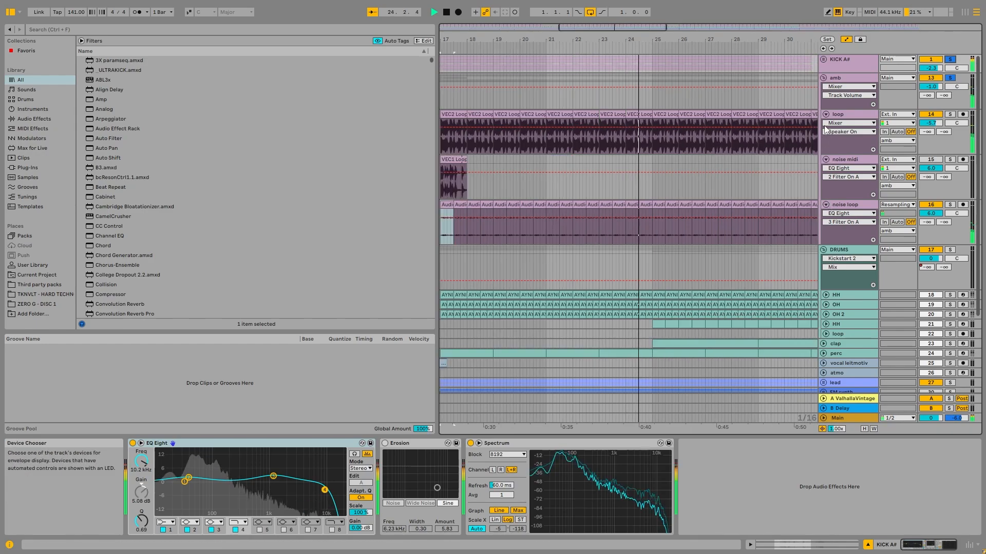
key("space")
left_click(823, 78)
scroll(472, 82, "down", 5)
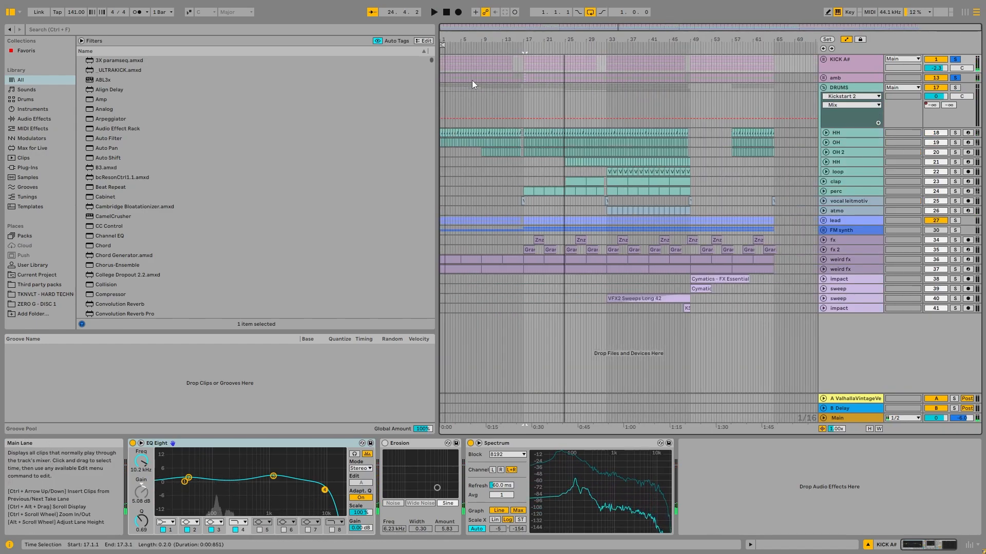
left_click(839, 75)
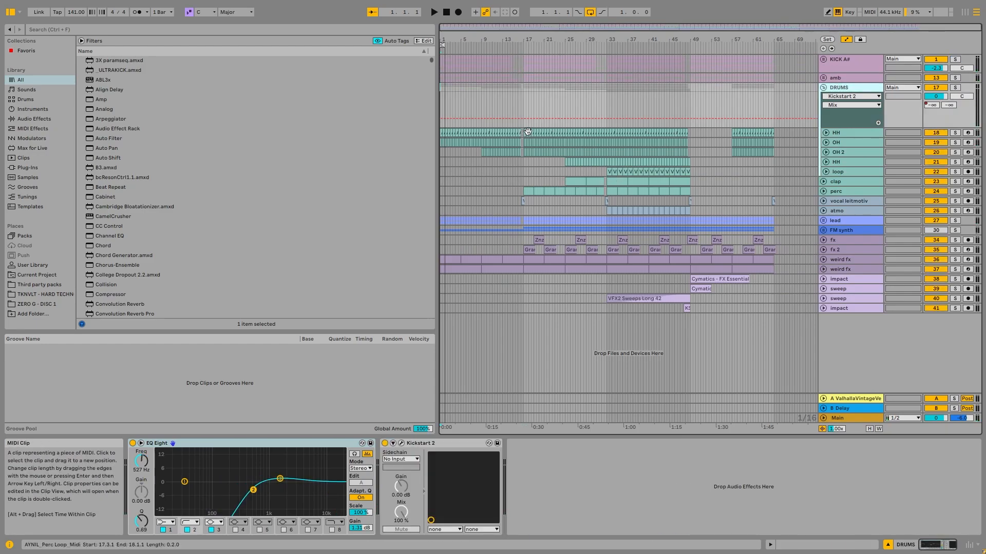
- Loop the HH clip at bar 17 in the DRUMS group, and show the OH track's device chain
left_click(523, 134)
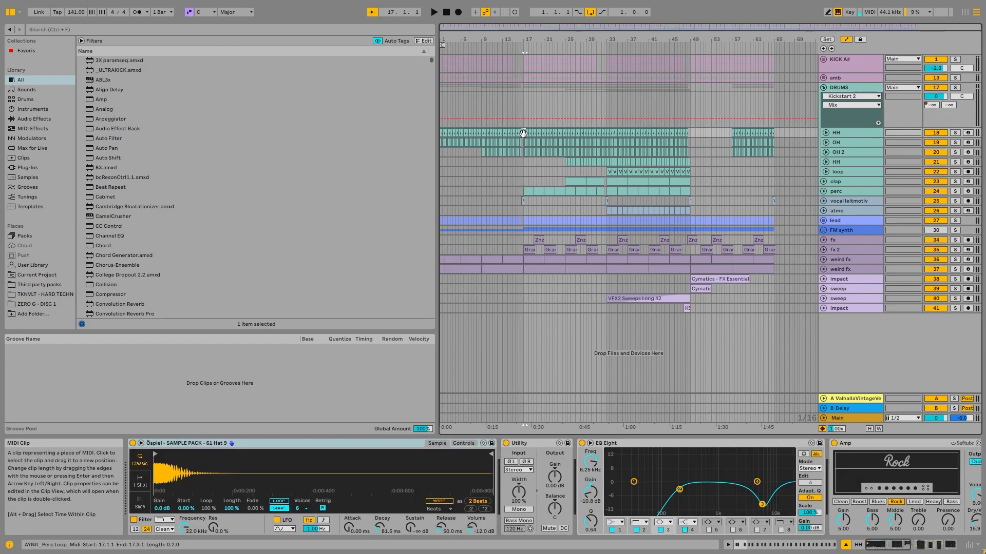
key("ctrl+l")
scroll(526, 151, "up", 10)
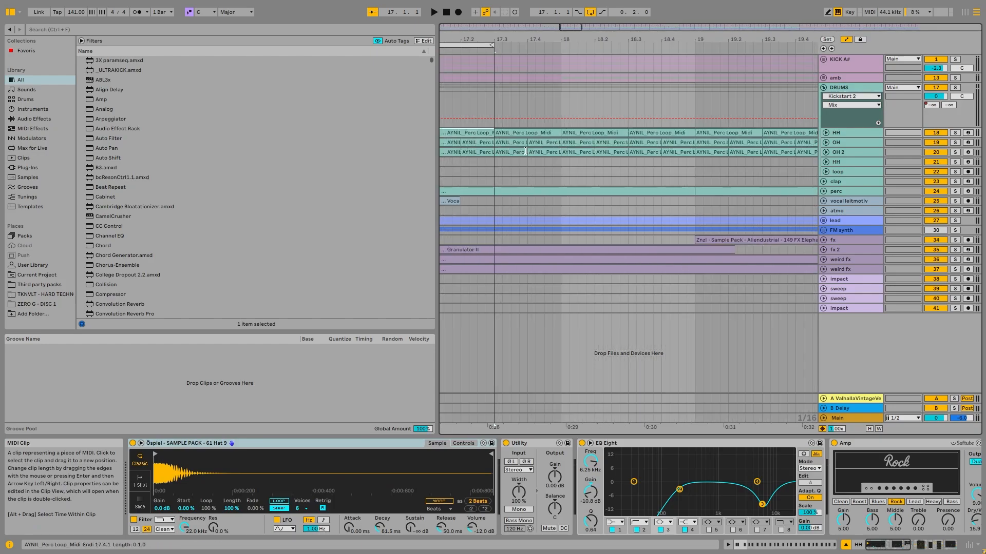
scroll(472, 152, "down", 5)
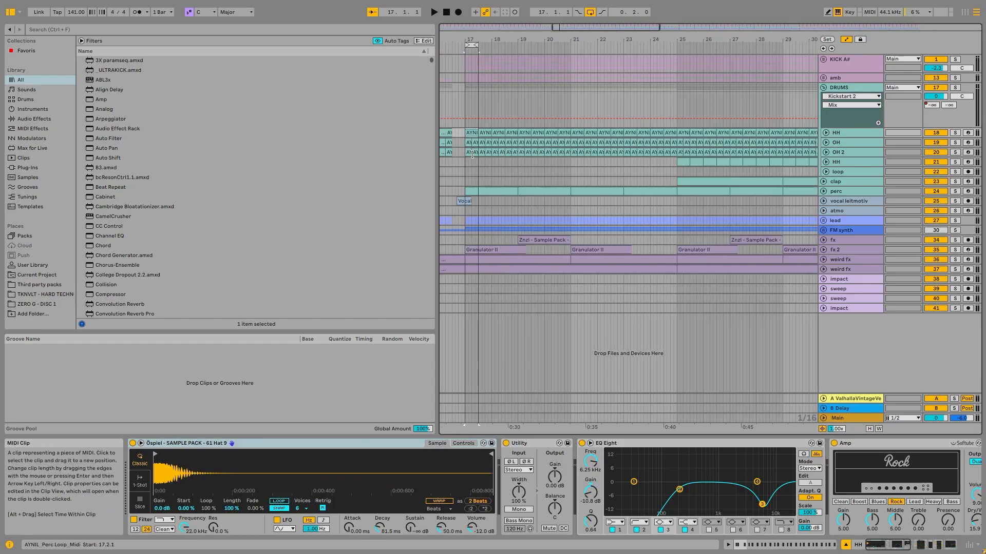
left_click(852, 142)
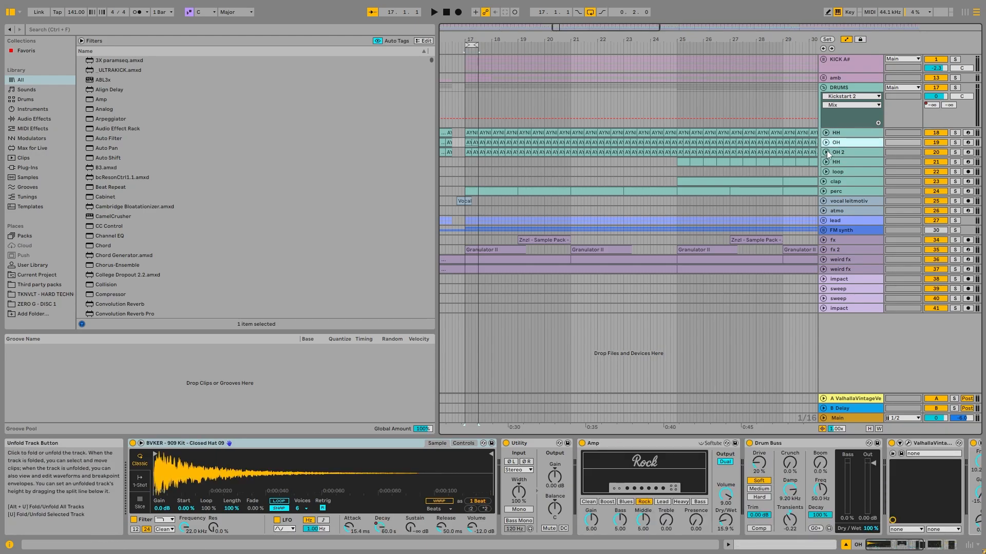
- Audition the HH track soloed and unfolded from its first clip at bar 1, stop playback, and show its device chain
scroll(444, 135, "down", 5)
left_click(442, 133)
scroll(442, 133, "up", 8)
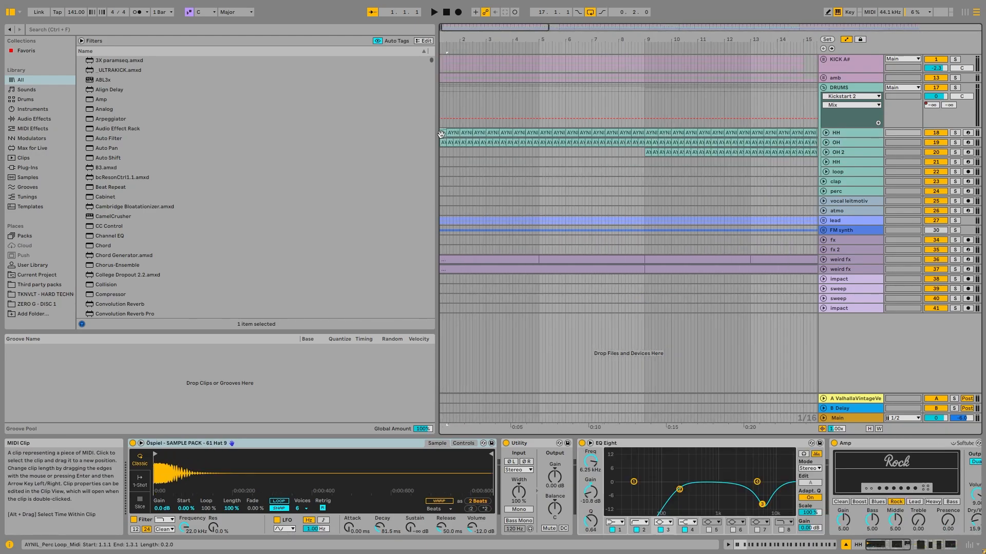
left_click(955, 133)
left_click(826, 133)
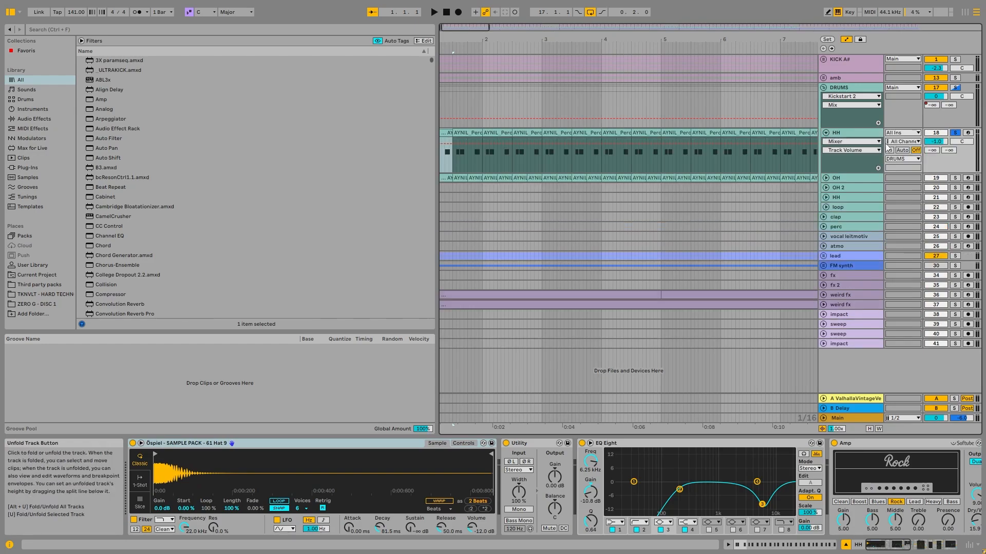
key("space")
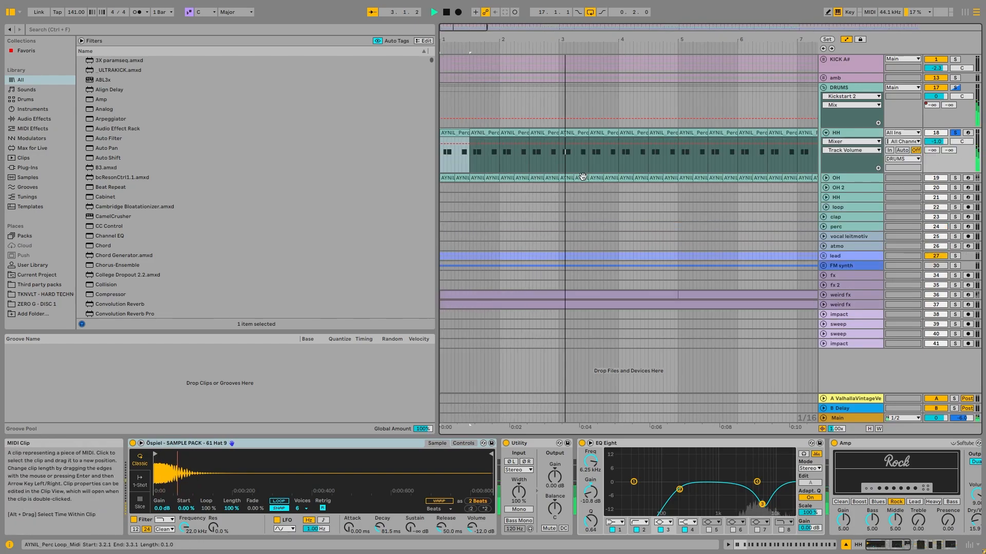
key("space")
left_click(855, 137)
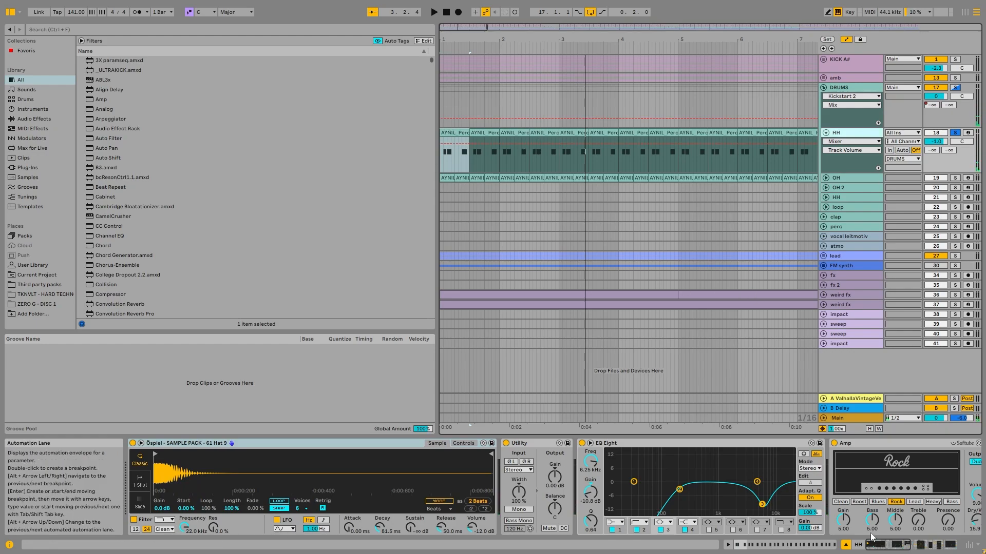
- Solo and unfold the OH track, audition it from bar 1 with the KICK A# group also soloed, and show OH's device chain
left_click(954, 178)
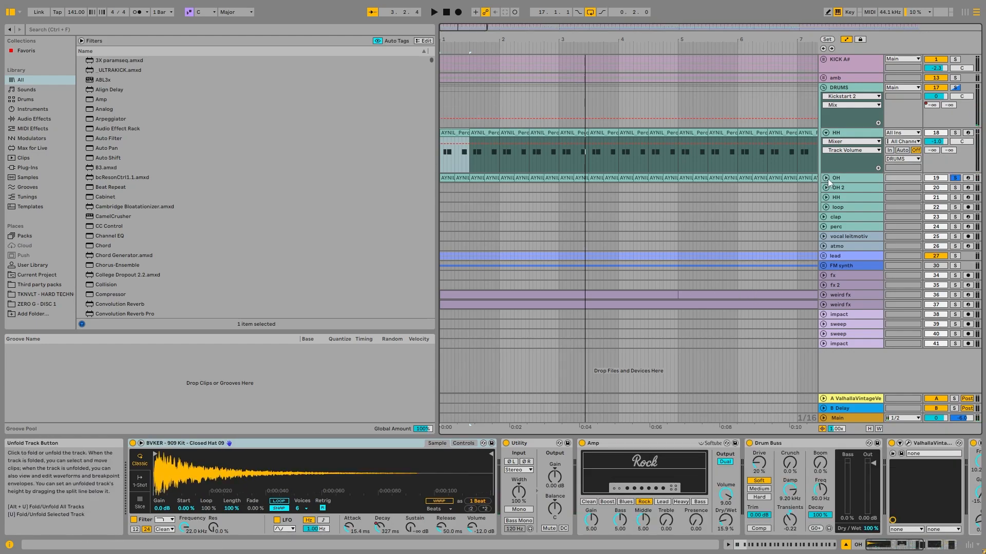
left_click(825, 179)
left_click(447, 179)
key("space")
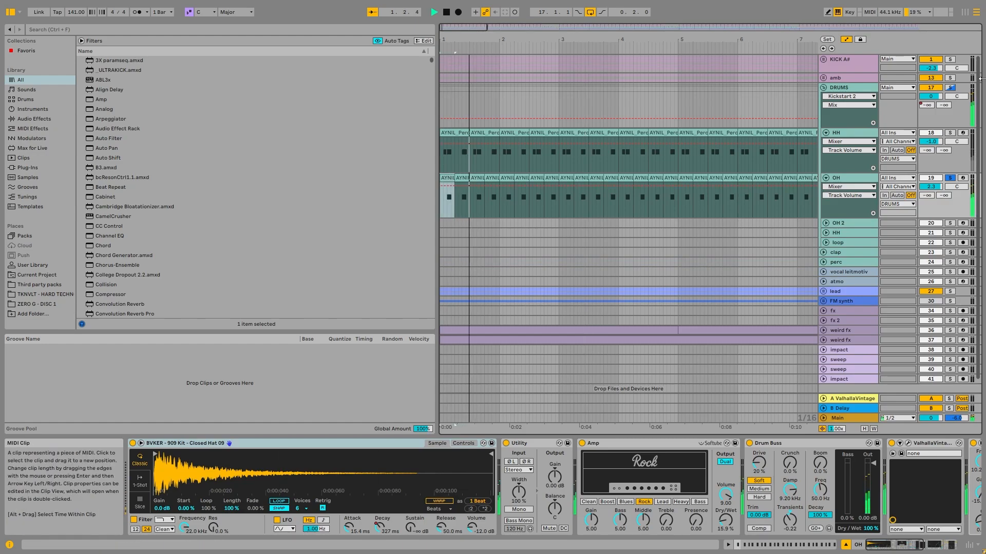
left_click(950, 59)
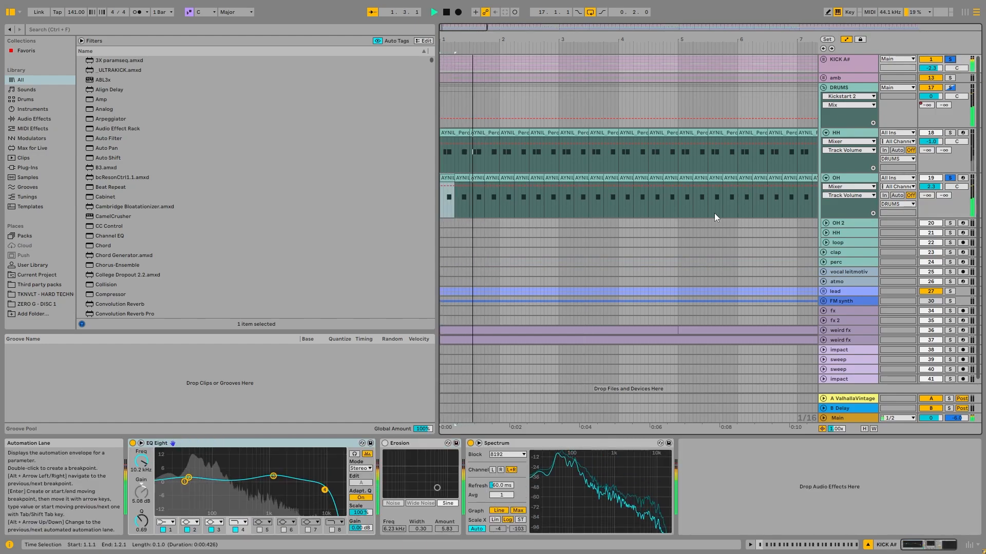
left_click(850, 178)
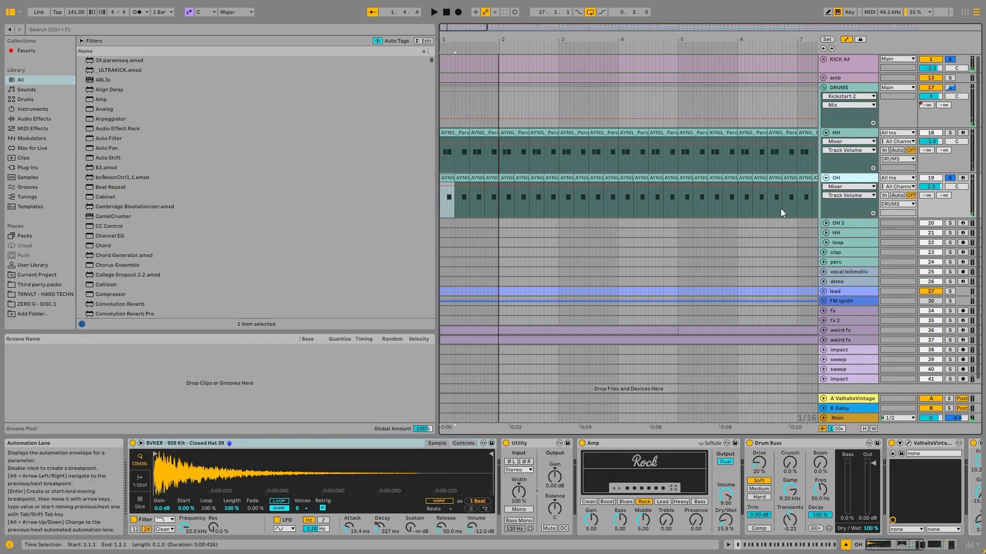
- Solo only the OH track and audition it with its BVKER 909 Closed Hat sampler device selected
left_click(950, 178)
left_click(950, 178)
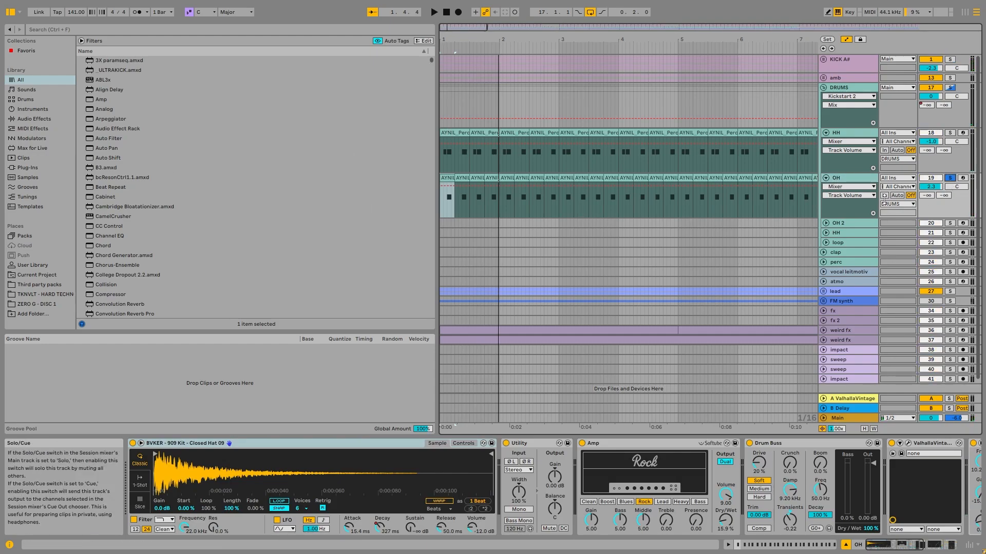
left_click(854, 179)
left_click(289, 446)
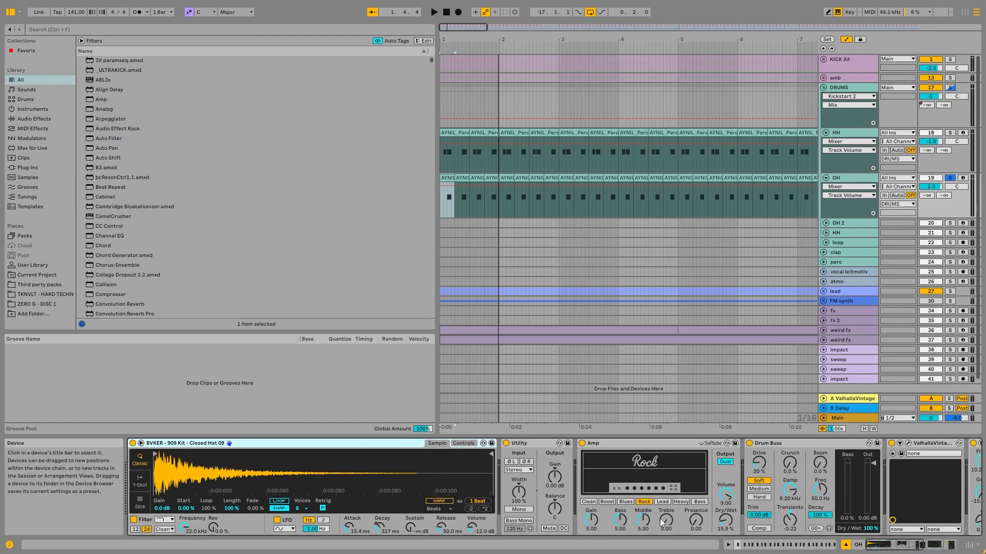
key("space")
key("space")
- Bypass Drum Buss, ValhallaVintageVerb, EQ Eight and Groove on the OH track, leaving Amp active
left_click(912, 546)
left_click(329, 444)
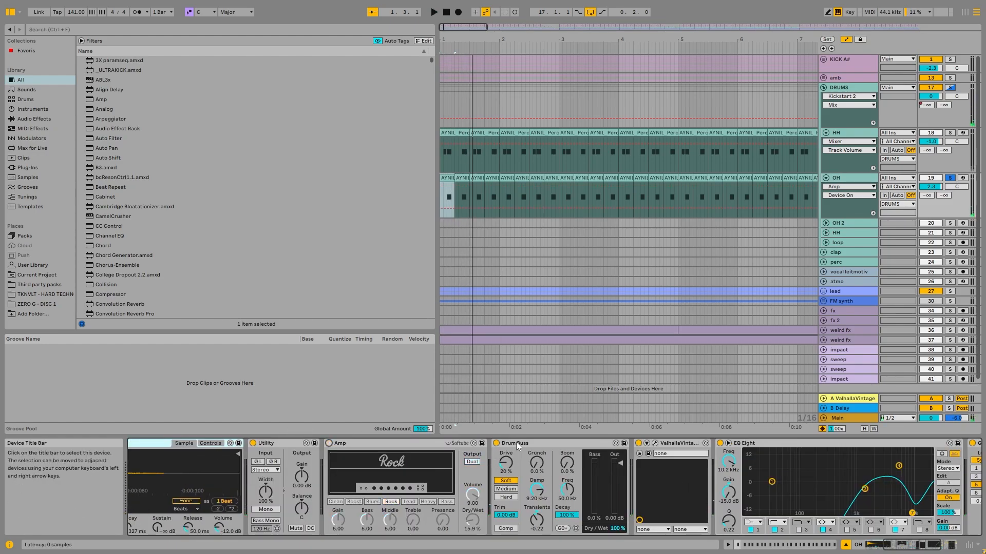
left_click(496, 444)
left_click(638, 443)
left_click(720, 444)
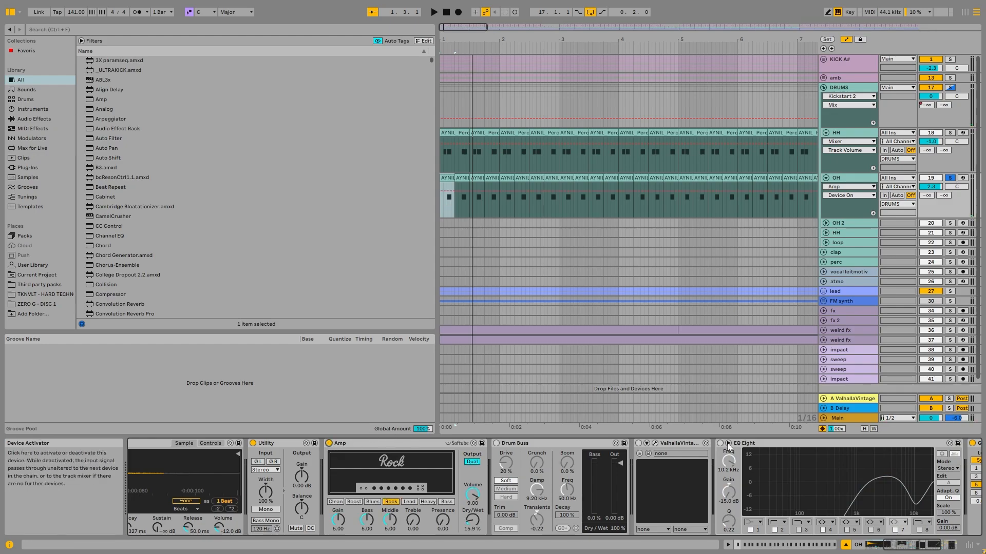
- Play the OH track and compare its sound with Amp switched off and back on
key("space")
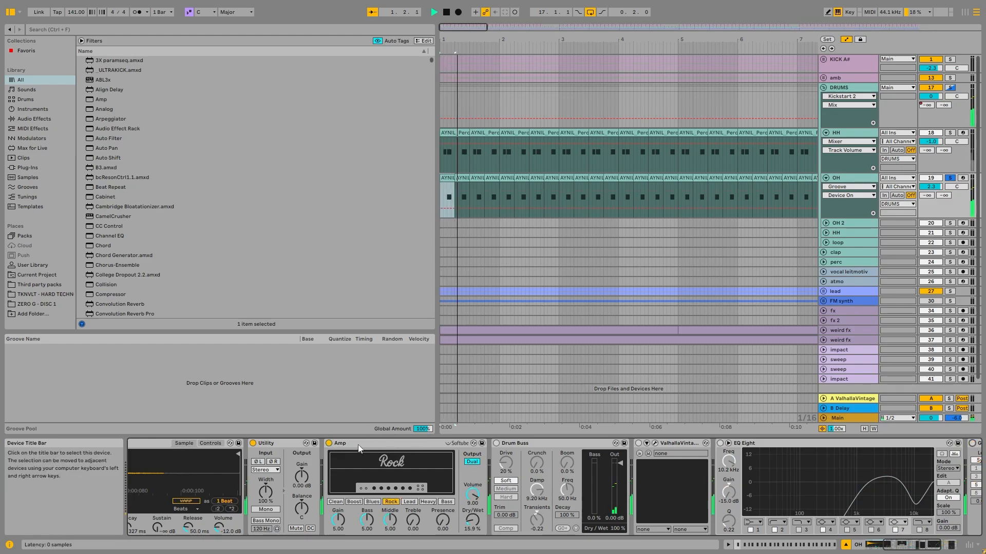
left_click(329, 444)
left_click(329, 444)
- Compare the OH track's sound with Drum Buss switched on and off
left_click(496, 443)
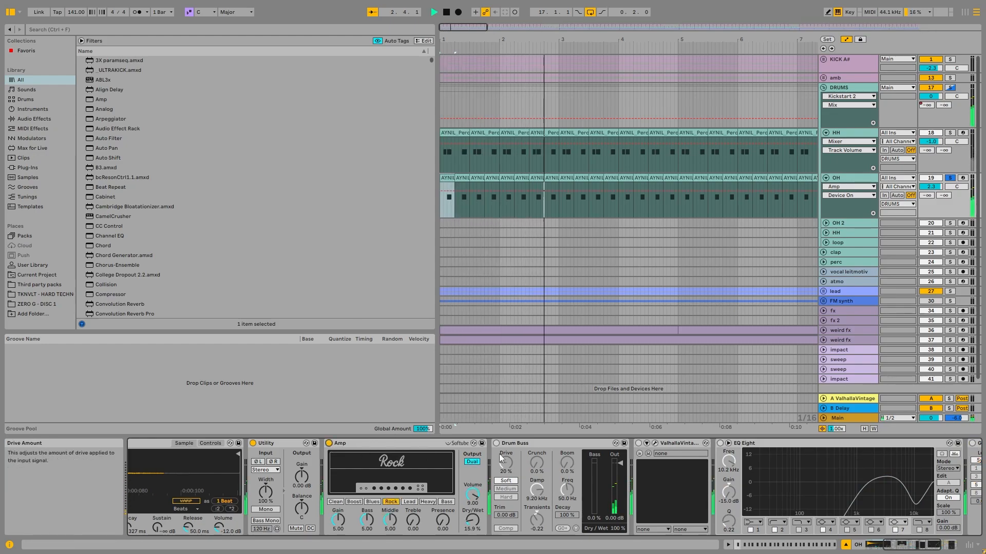
key("space")
left_click(535, 444)
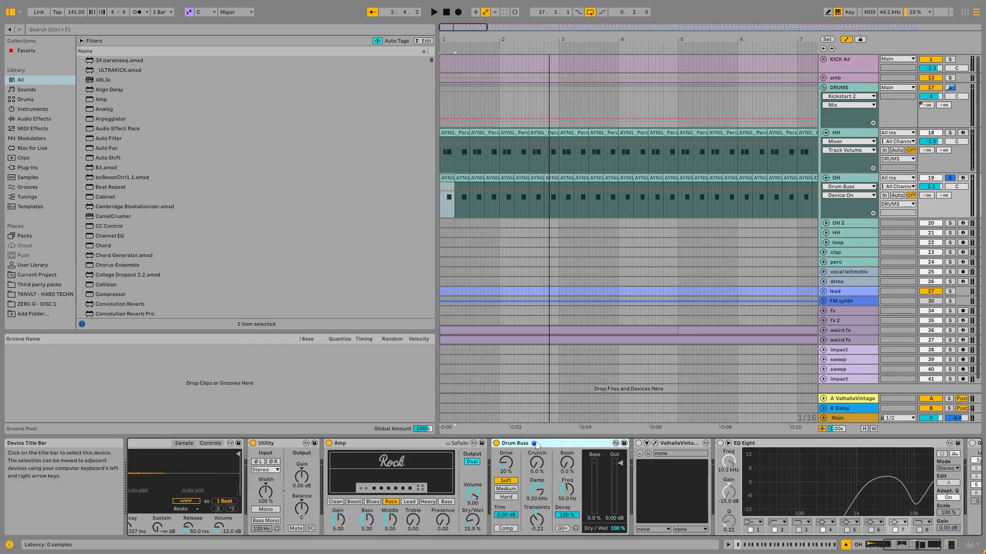
key("space")
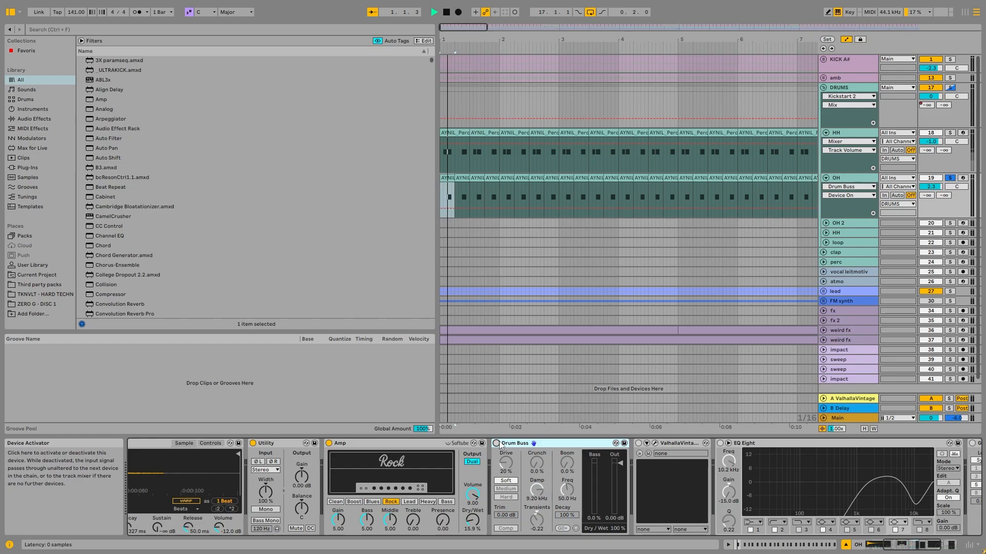
- Open OH's ValhallaVintageVerb window, audition the track with the reverb's settings in view, and close the window
left_click(655, 443)
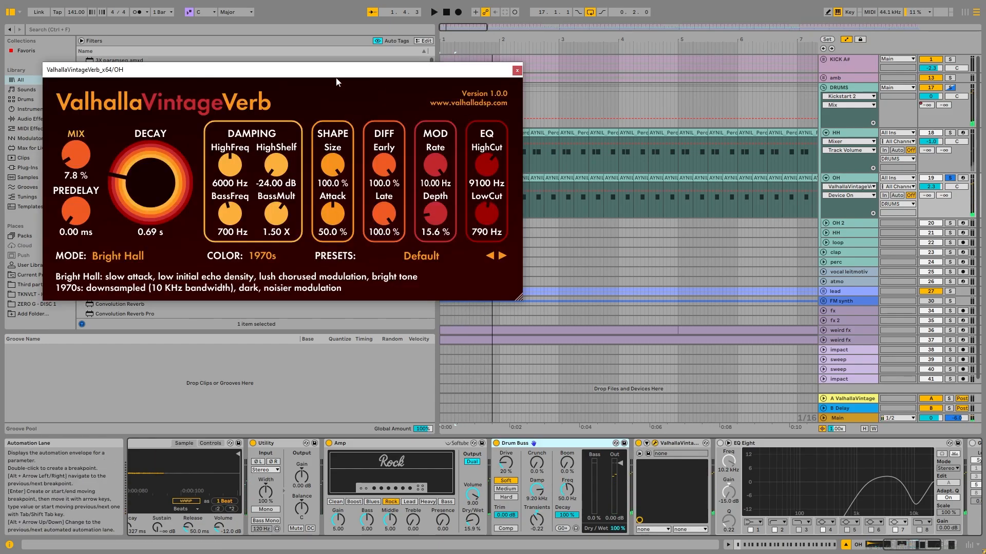
left_click_drag(306, 76, 480, 115)
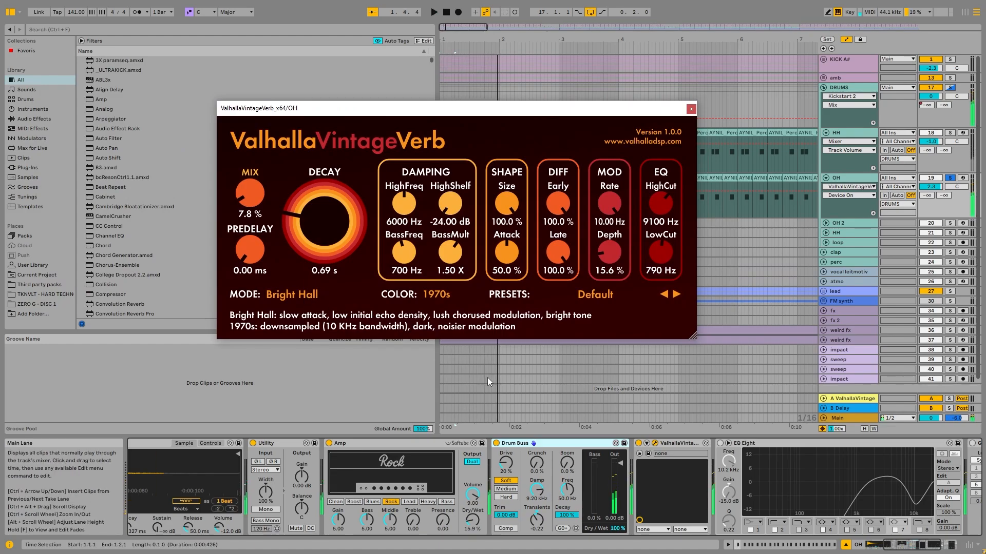
key("space")
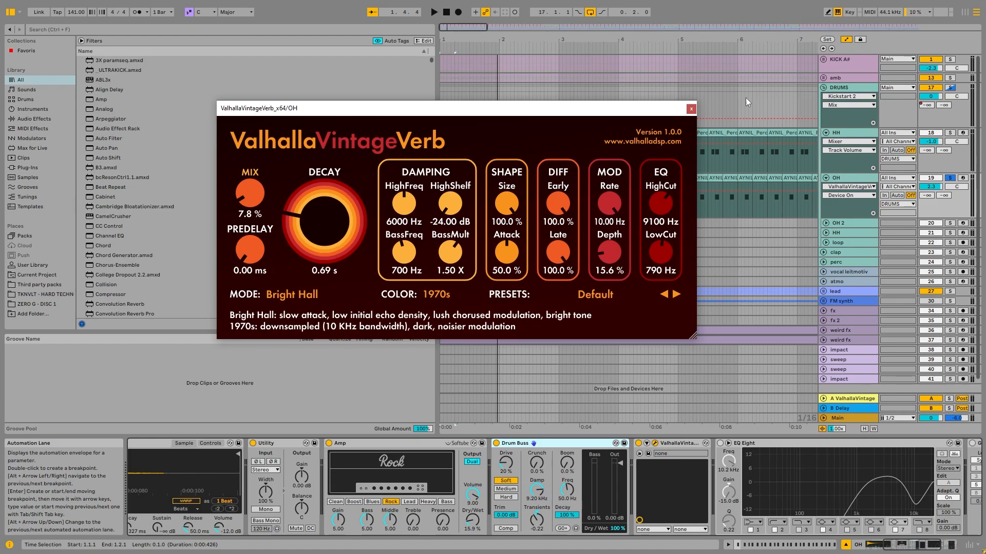
left_click(691, 108)
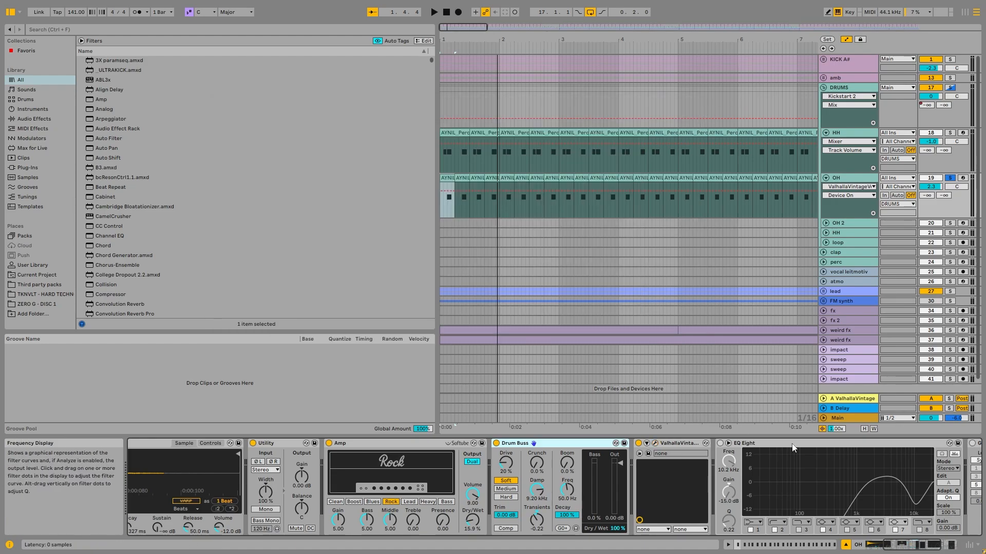
- Switch OH's EQ Eight back on and compare the sound with filter 7 off and on
left_click(721, 444)
key("space")
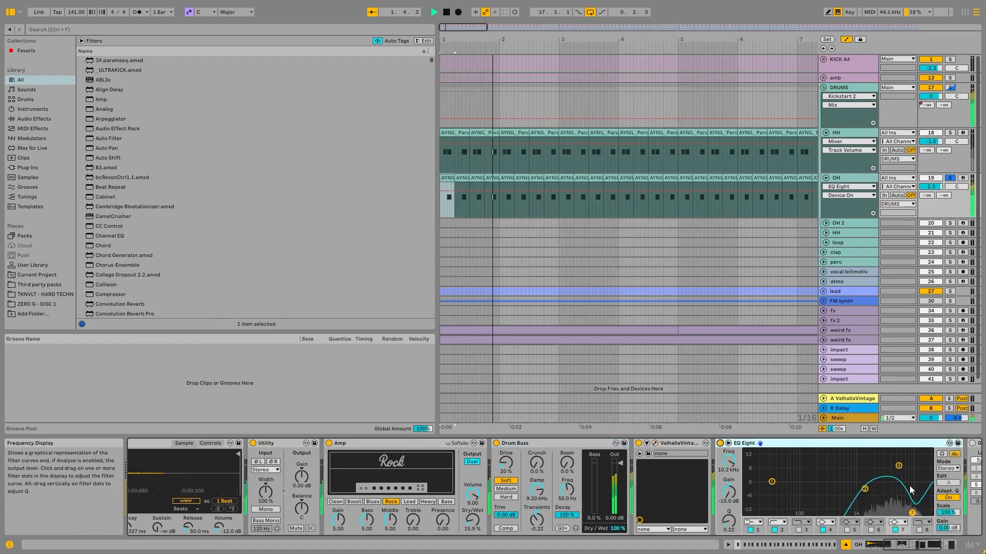
left_click(913, 544)
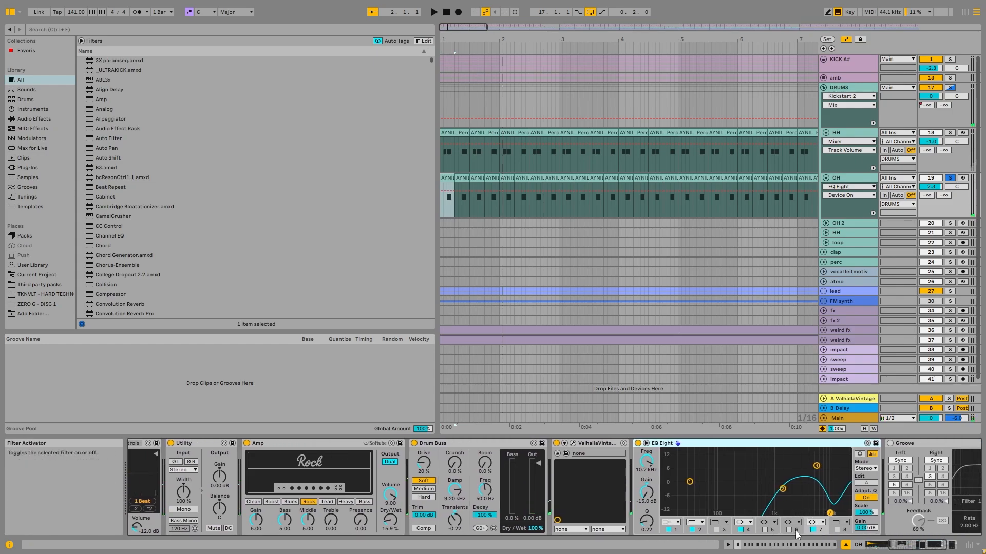
left_click(813, 530)
left_click(813, 530)
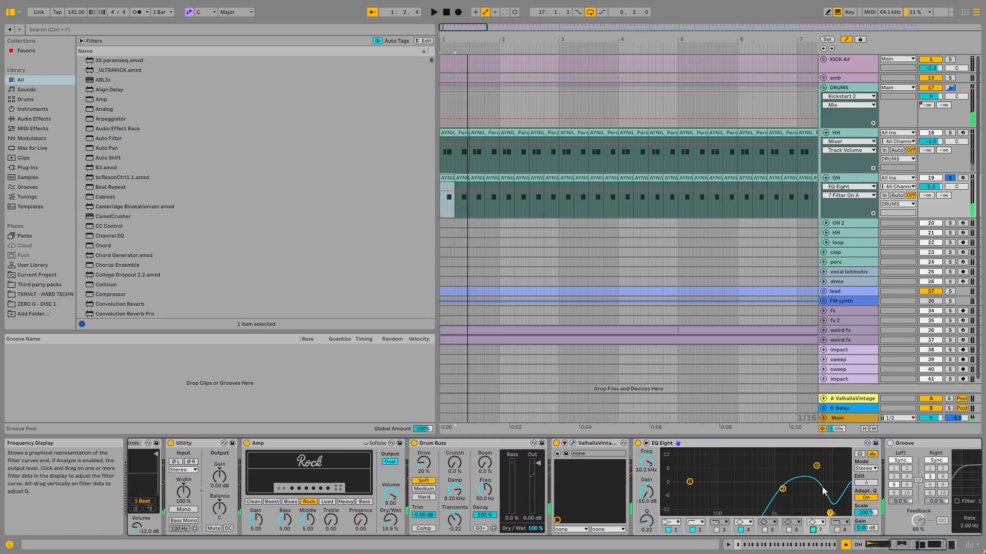
- Show the Groove delay on OH, find the Groove.adv preset by searching Audio Effects for "groove", and audition the track
left_click(903, 531)
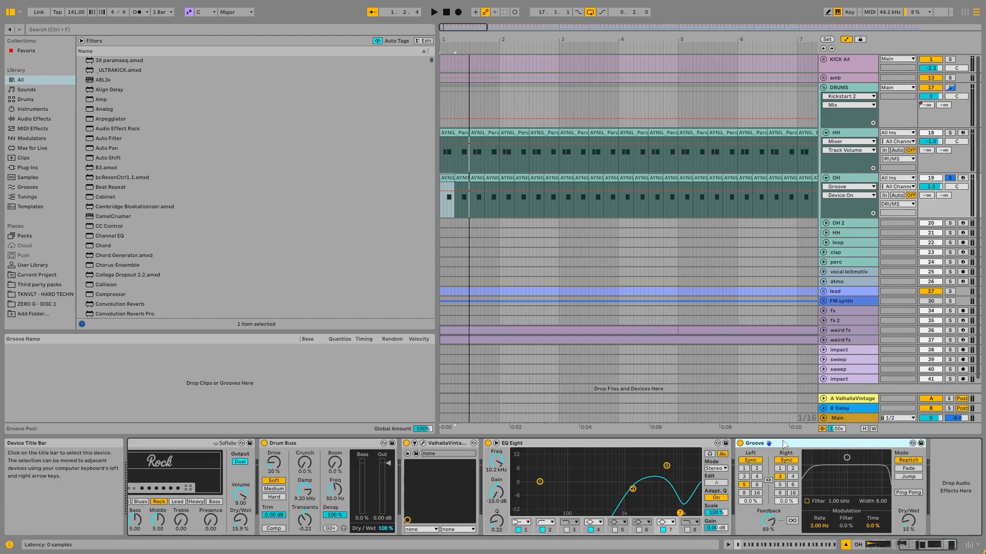
left_click(79, 33)
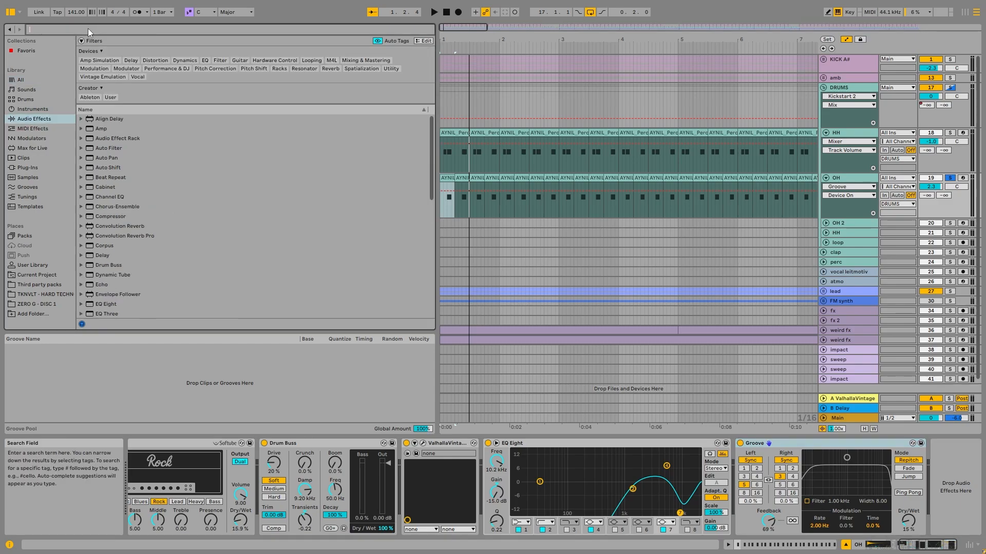
type("groove")
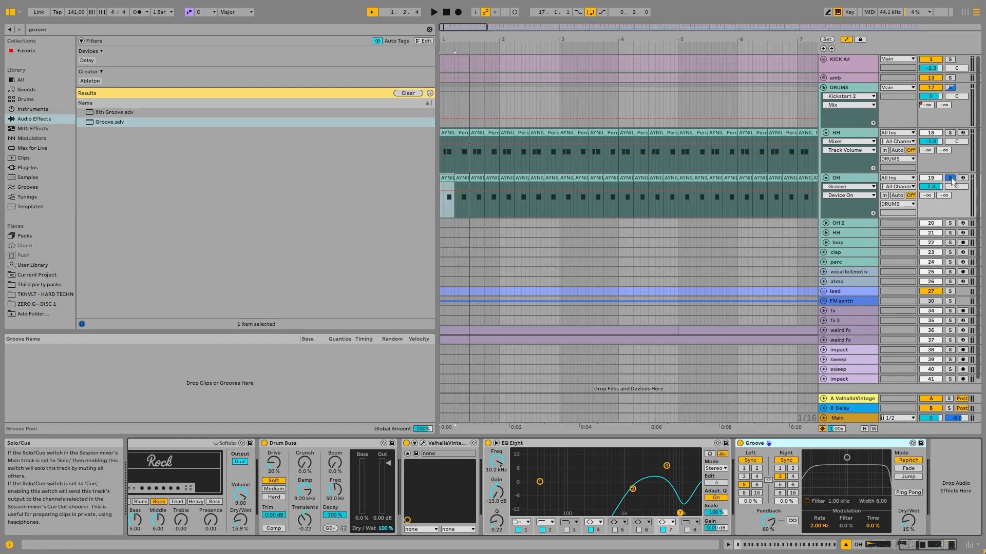
key("space")
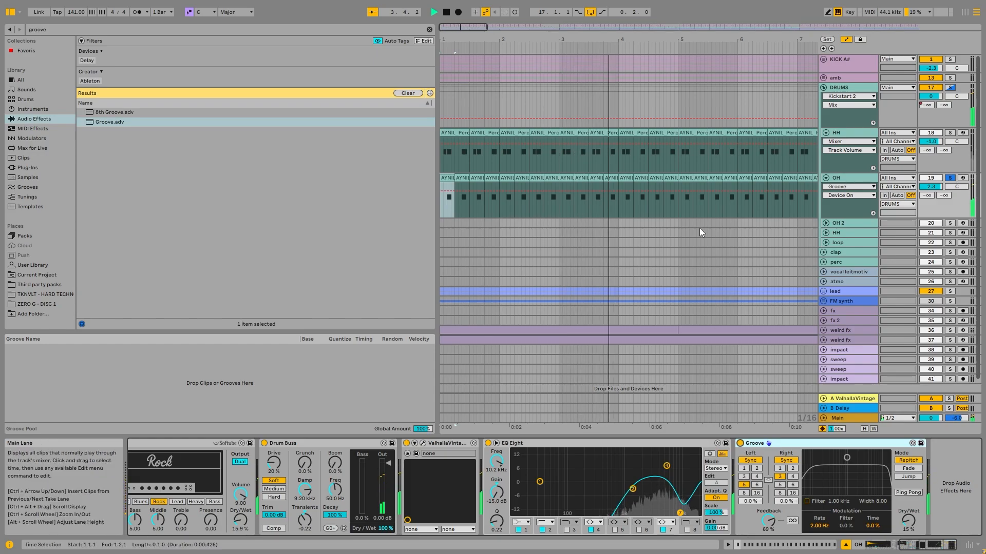
- Solo only the HH track and open the MIDI notes of its first clip at bar 1
left_click(848, 131)
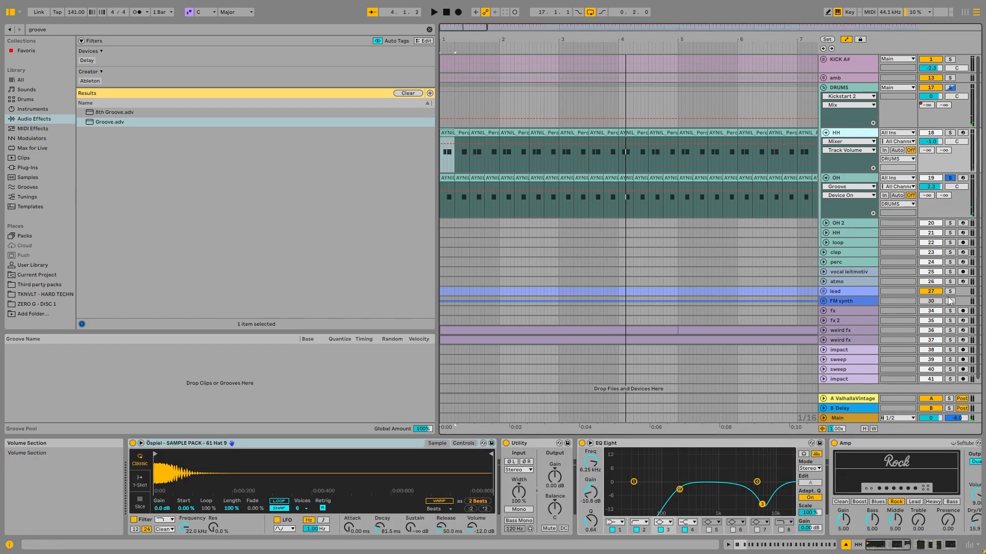
left_click(950, 132)
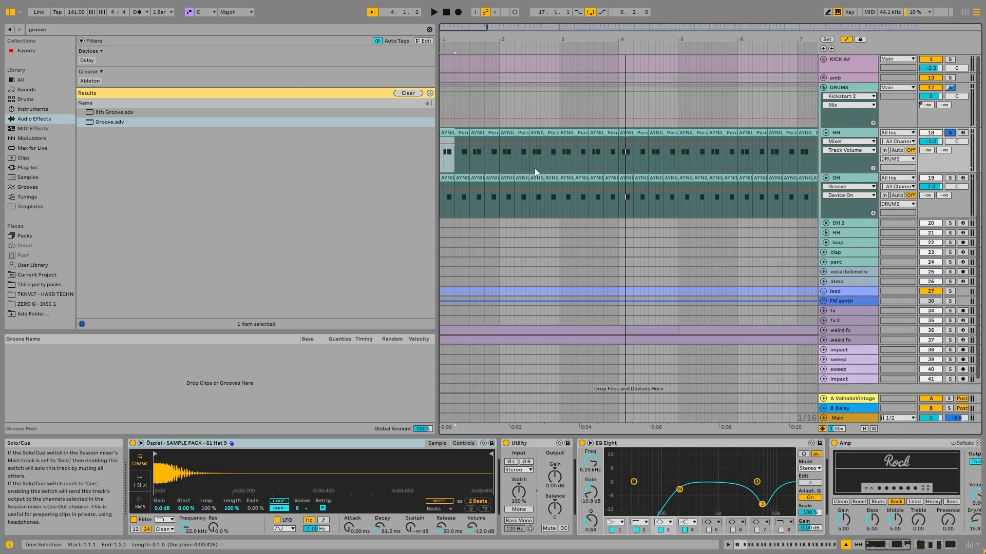
double_click(449, 134)
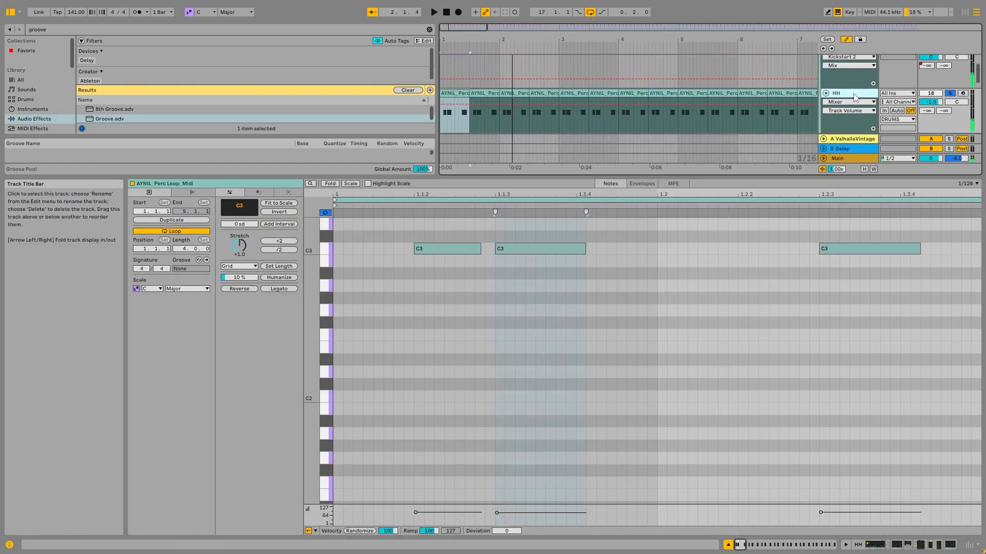
- Review the Amp, Echo and Delay devices in HH's chain, then open and close its ValhallaVintageVerb window
left_click(888, 547)
left_click_drag(887, 545, 912, 546)
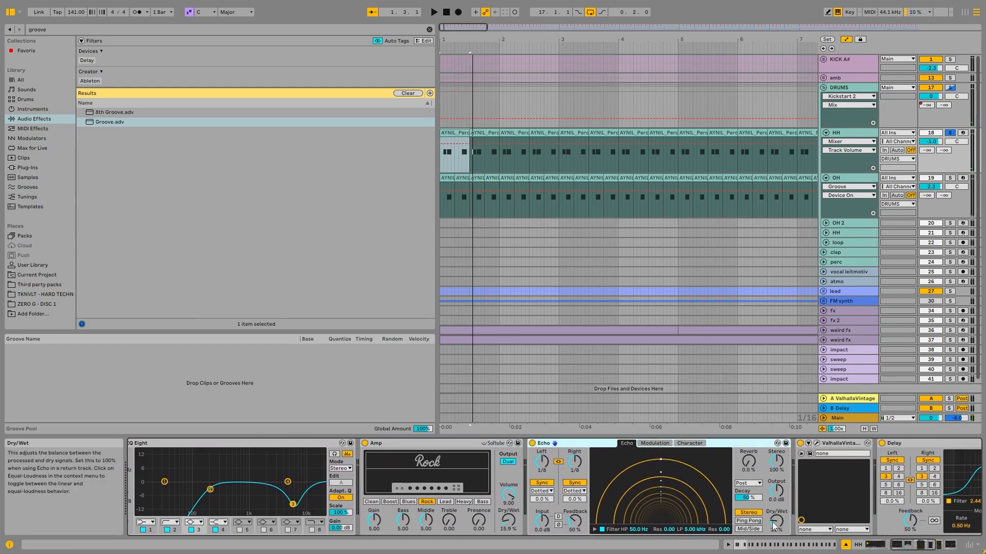
left_click(926, 442)
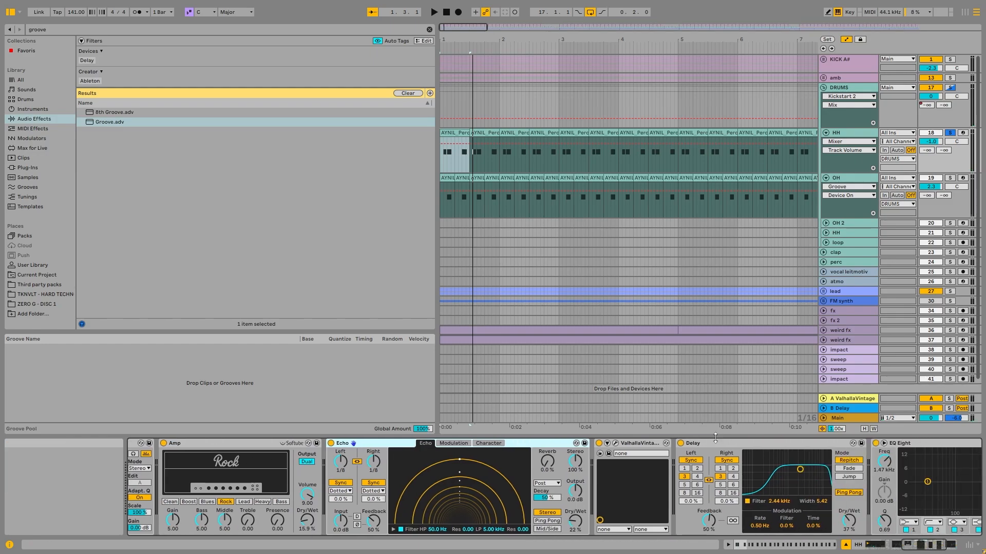
left_click(615, 443)
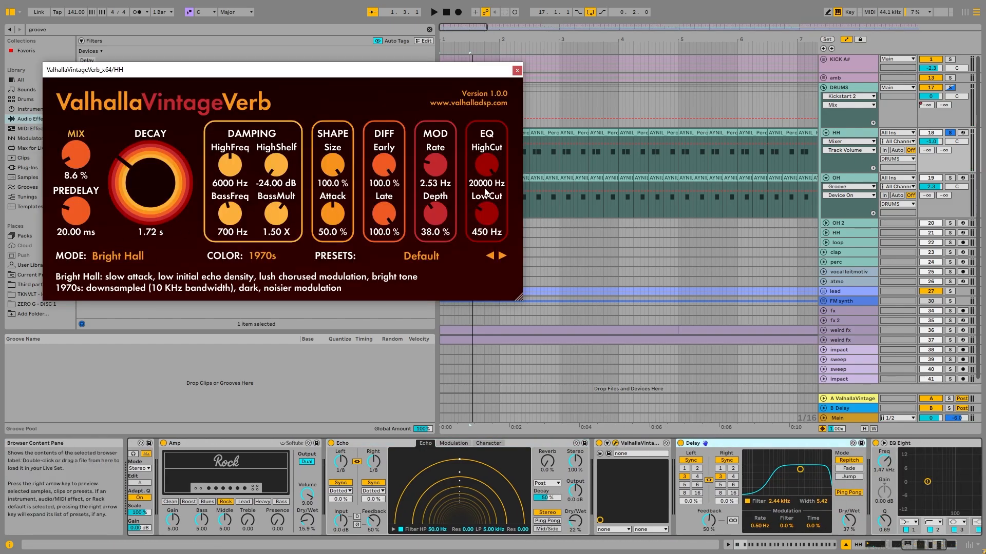
left_click(515, 70)
- Play the soloed HH track with its final EQ Eight in view, and add the OH track to the solo
key("space")
left_click(920, 546)
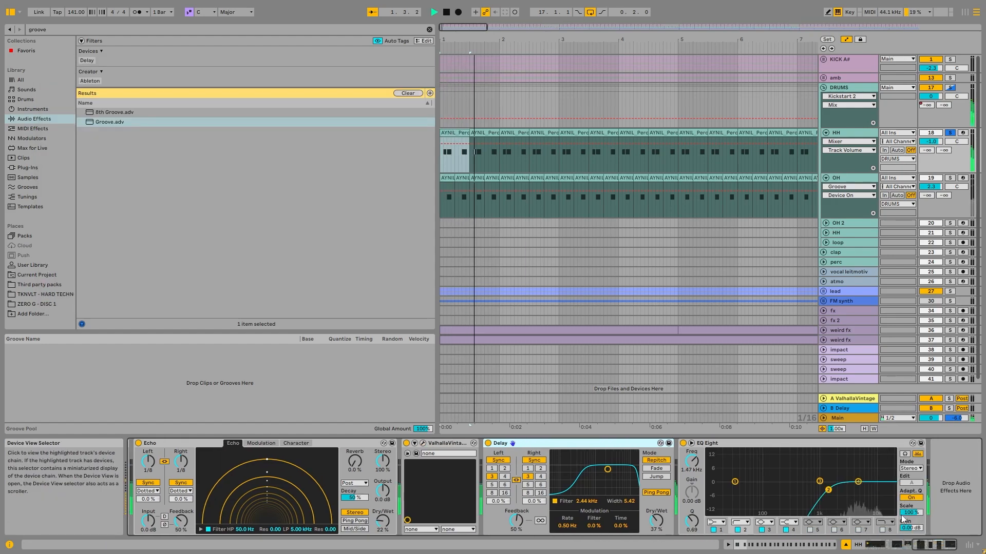
left_click(950, 179)
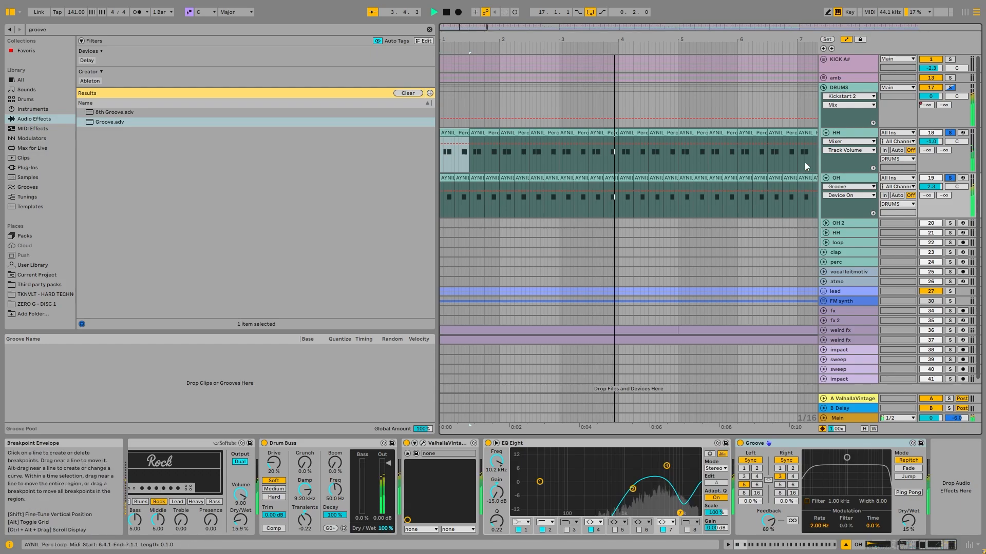
- Solo only the OH 2 track, unfold it and audition it from its first clip at bar 9
key("space")
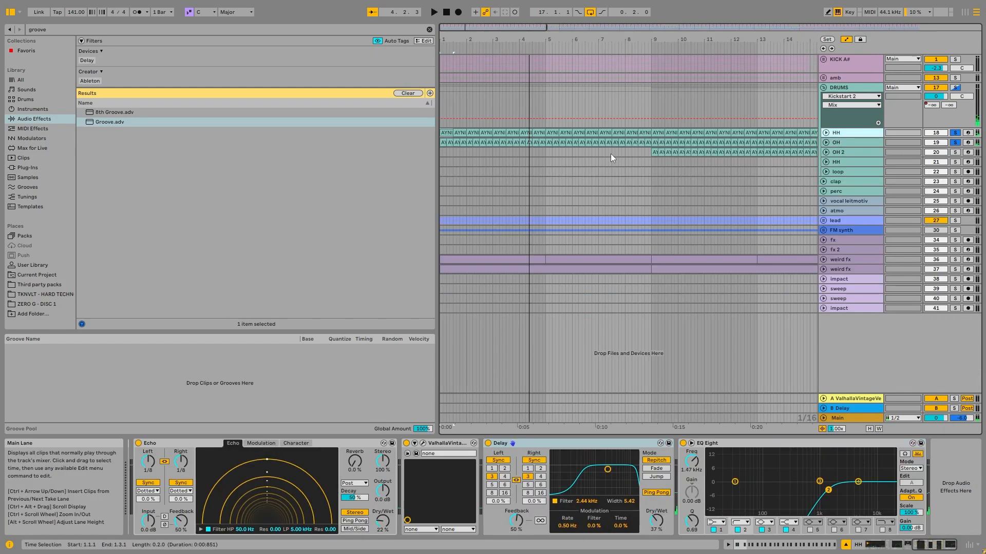
scroll(611, 153, "down", 3)
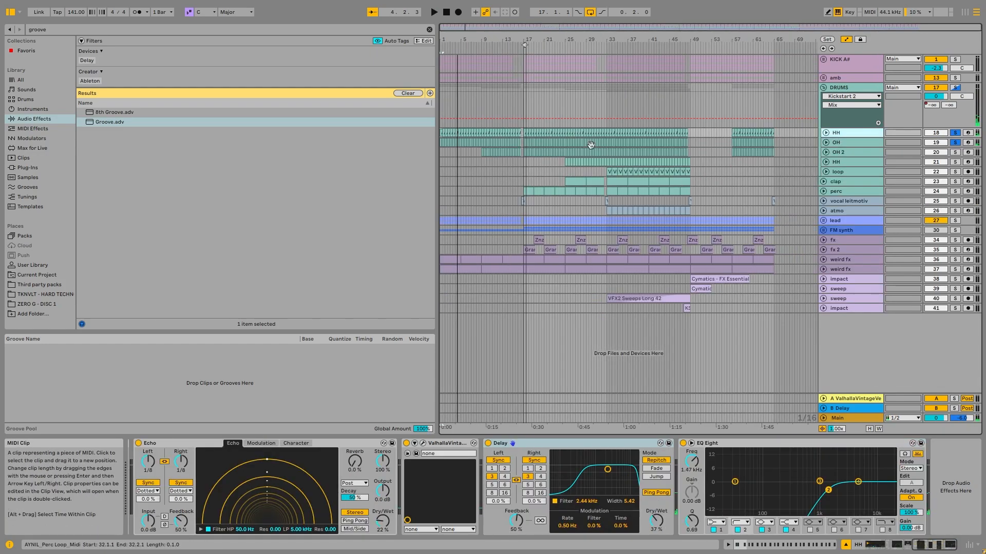
scroll(479, 153, "up", 5)
left_click(495, 153)
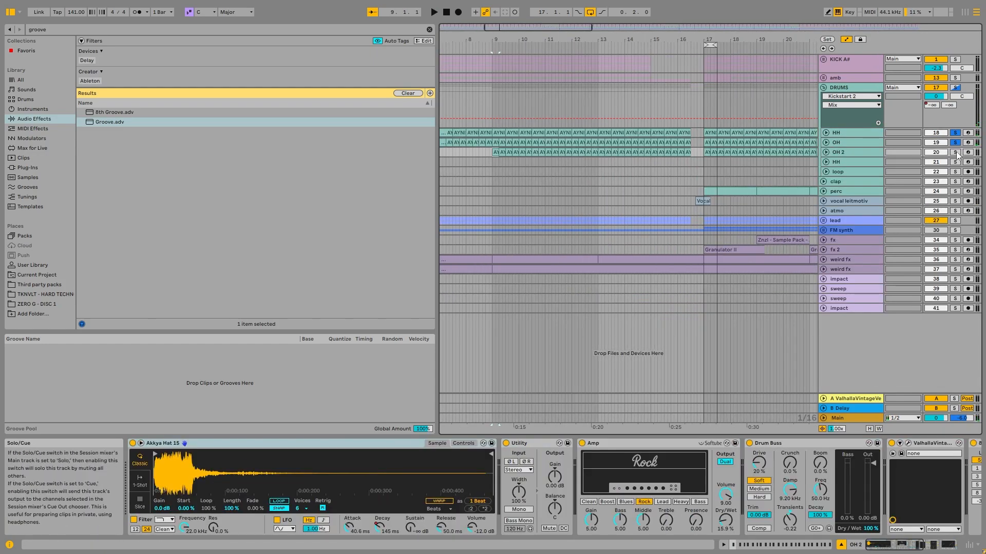
left_click(825, 151)
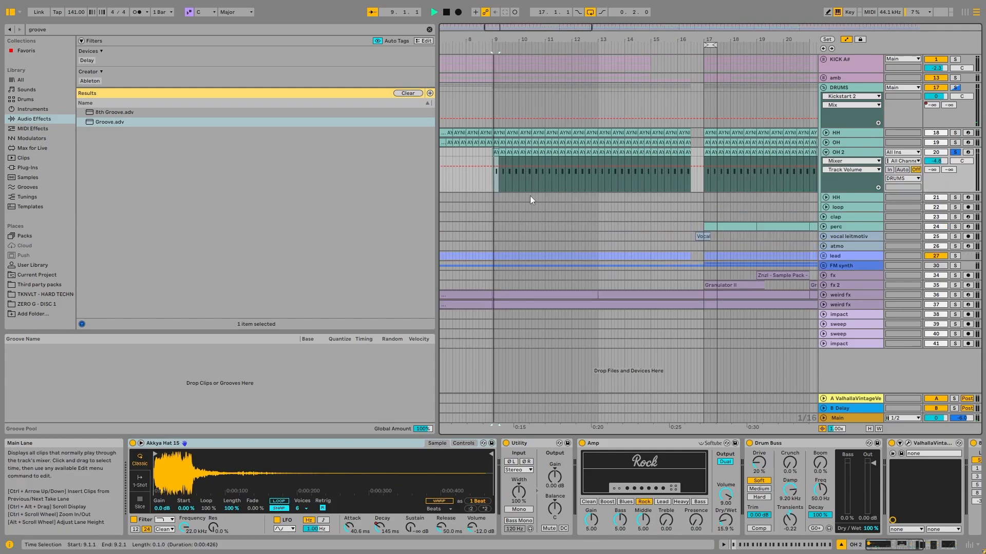
key("space")
- Play OH and OH 2 soloed together from bar 9, and replay OH 2 on its own for comparison
left_click(955, 142)
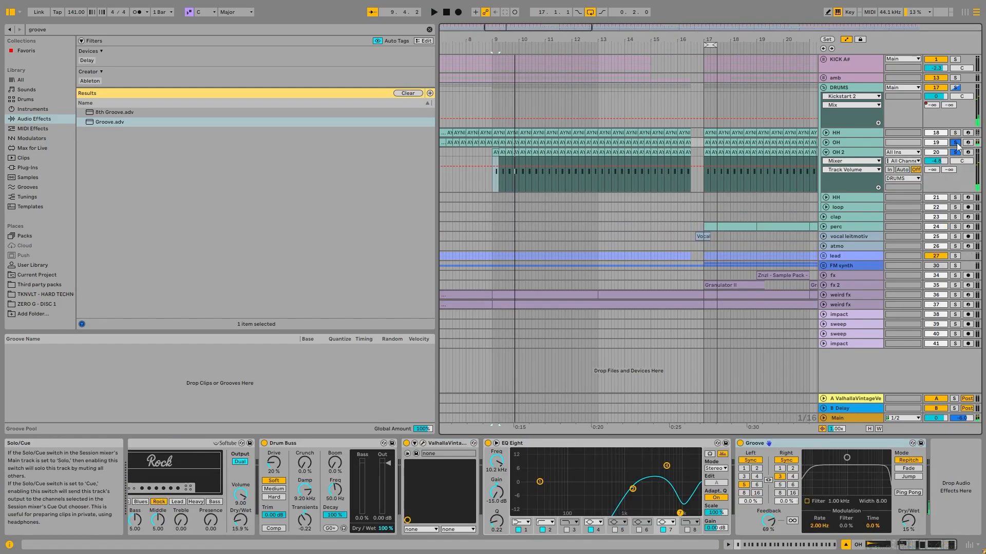
key("space")
left_click(954, 152)
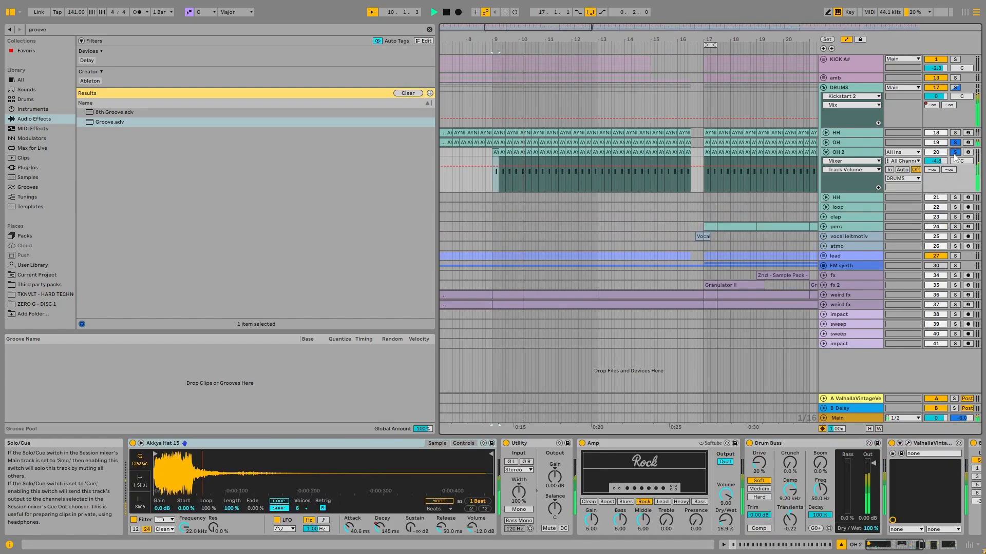
key("space")
left_click(955, 143)
key("space")
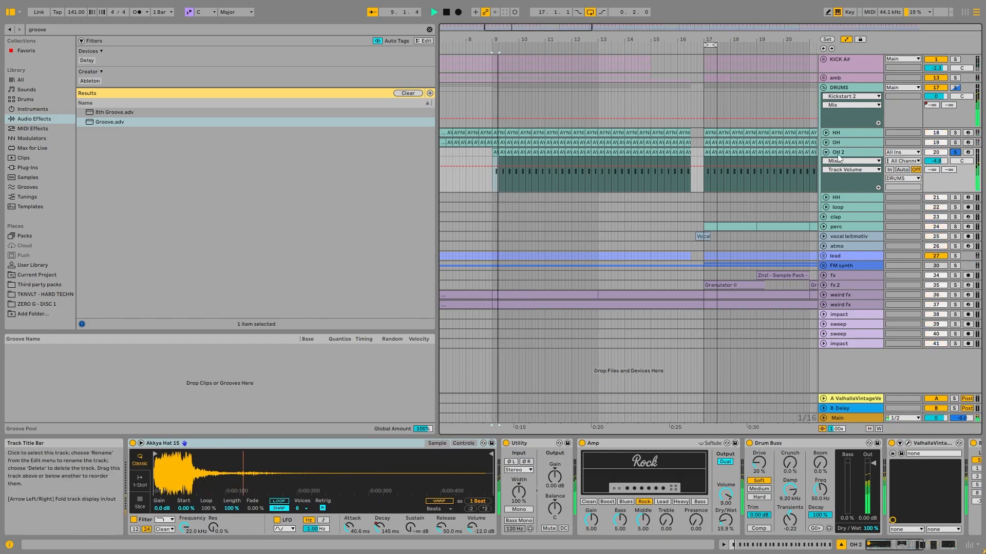
key("space")
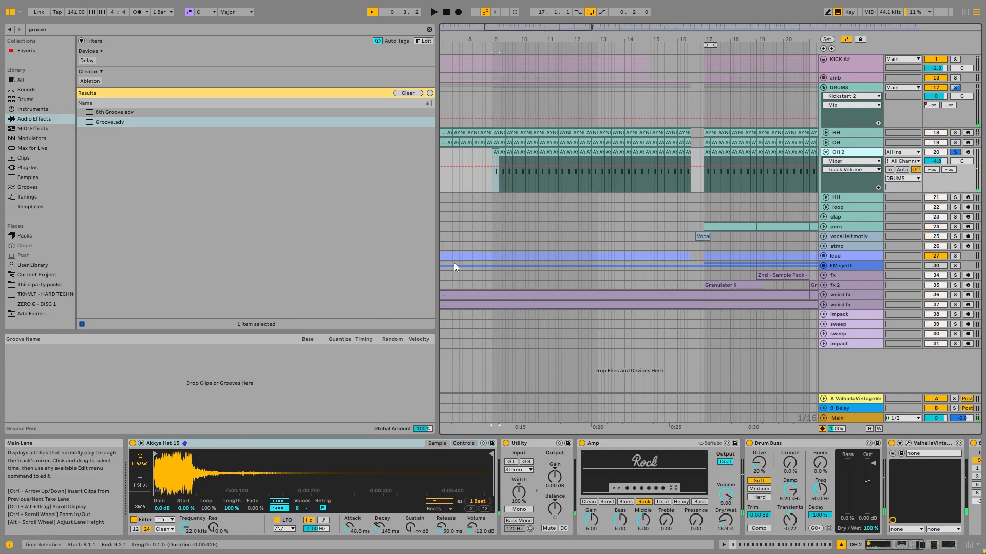
- Add OH back to the OH 2 solo and select the OH clip at bar 7 to show its chain
left_click(955, 143)
scroll(466, 153, "down", 3)
left_click(467, 154)
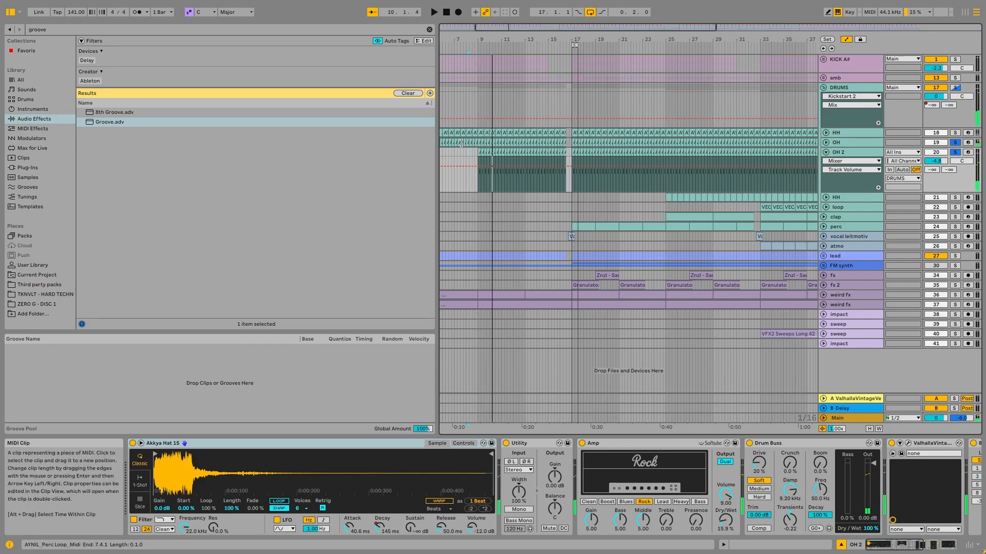
left_click(462, 143)
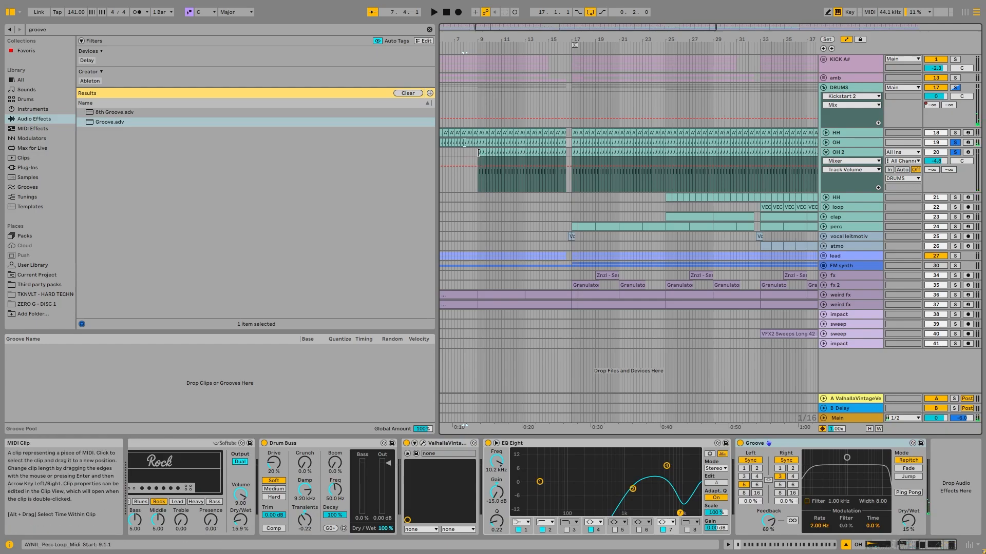
- Review the Amp and Drum Buss in OH 2's chain, and open and close its ValhallaVintageVerb window
left_click(851, 152)
left_click(881, 545)
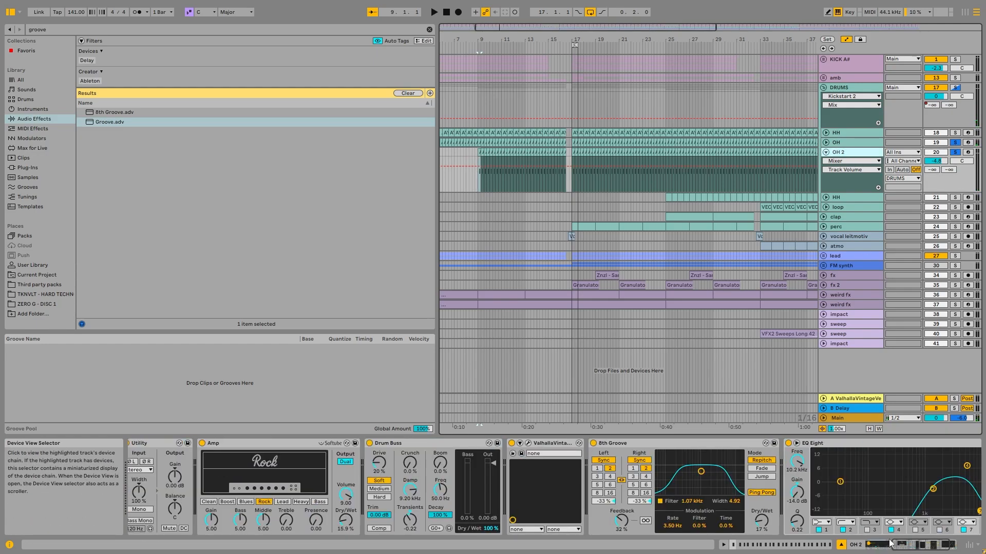
left_click(250, 445)
left_click(421, 441)
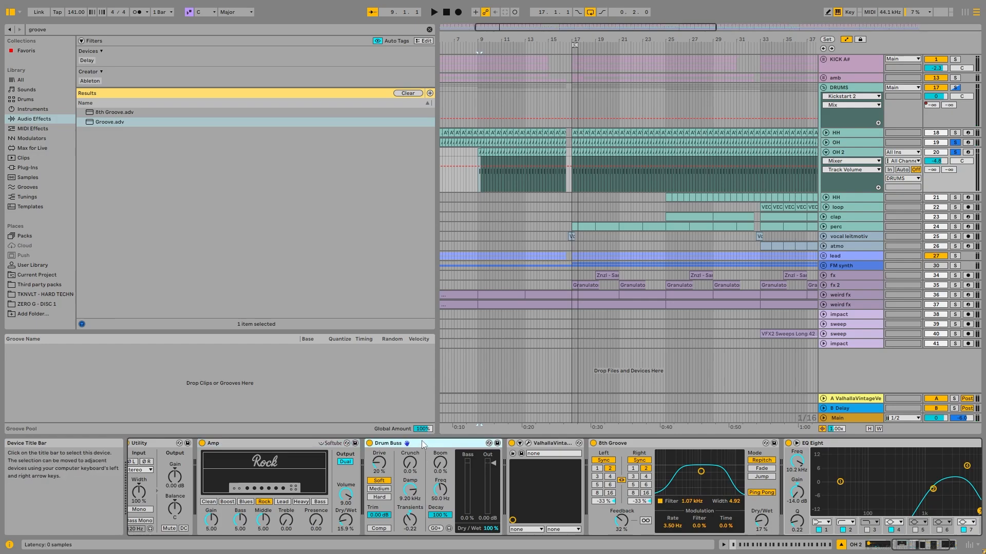
left_click(536, 445)
left_click(528, 443)
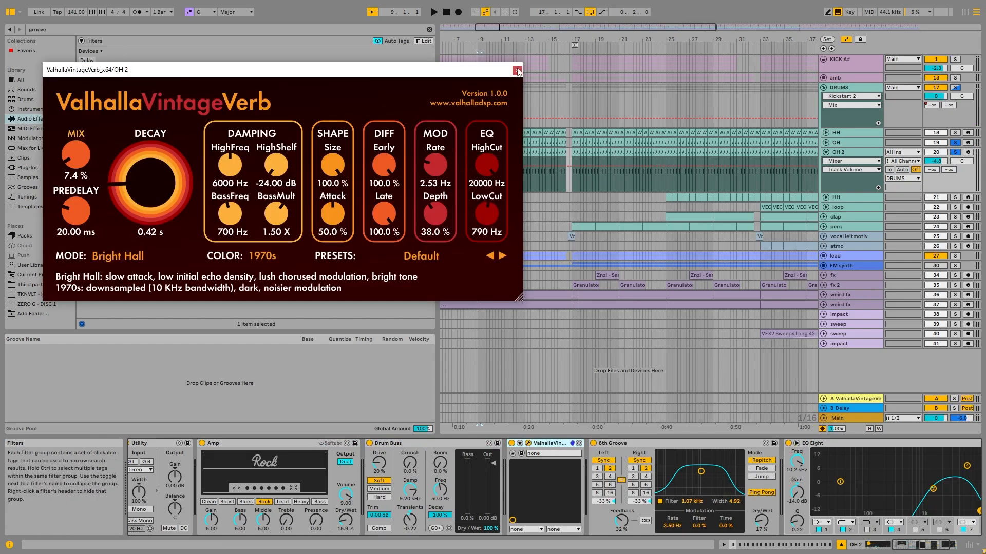
left_click(523, 65)
- Show OH 2's 8th Groove delay and final EQ Eight, followed by the DRUMS group's EQ Eight and Kickstart 2
left_click(675, 445)
left_click_drag(900, 548, 911, 546)
left_click(737, 444)
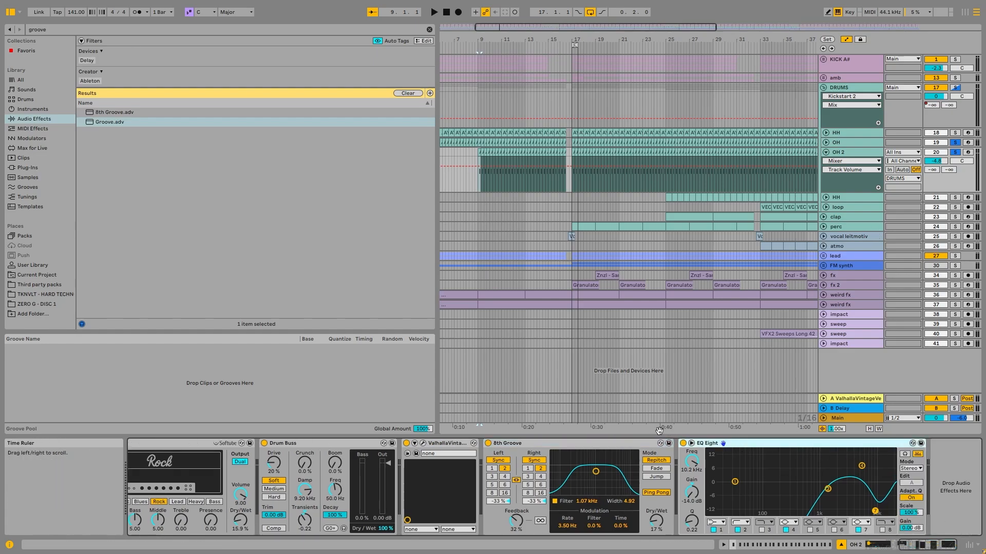
left_click(856, 90)
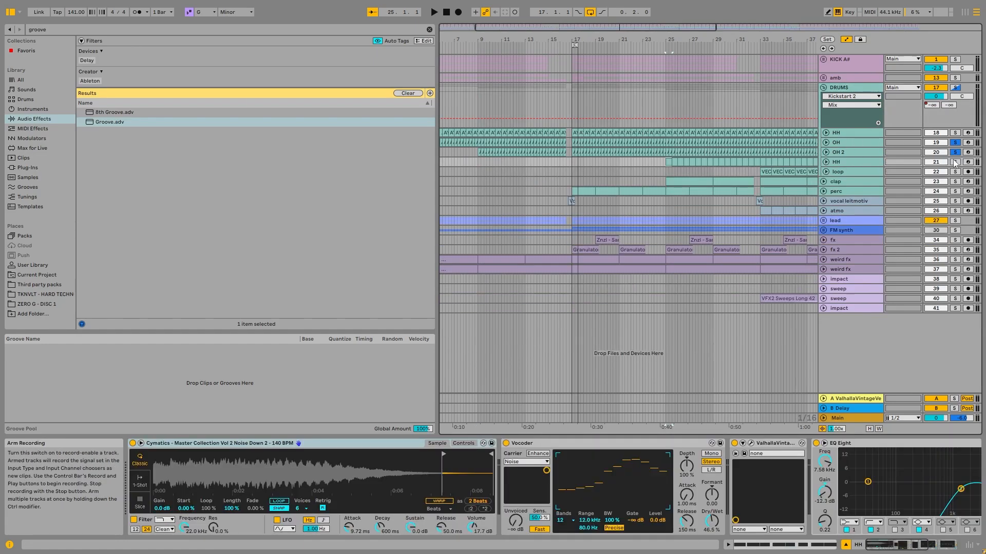
- Solo only the second HH track, play it from its first clip at bar 25 and unfold it to show its notes
left_click(955, 162)
key("space")
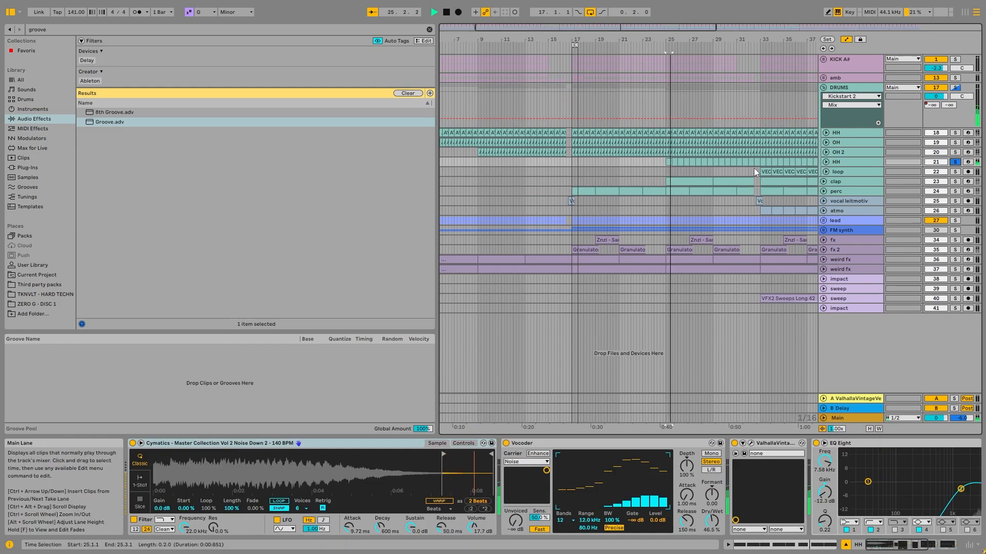
scroll(755, 170, "down", 4)
left_click(826, 162)
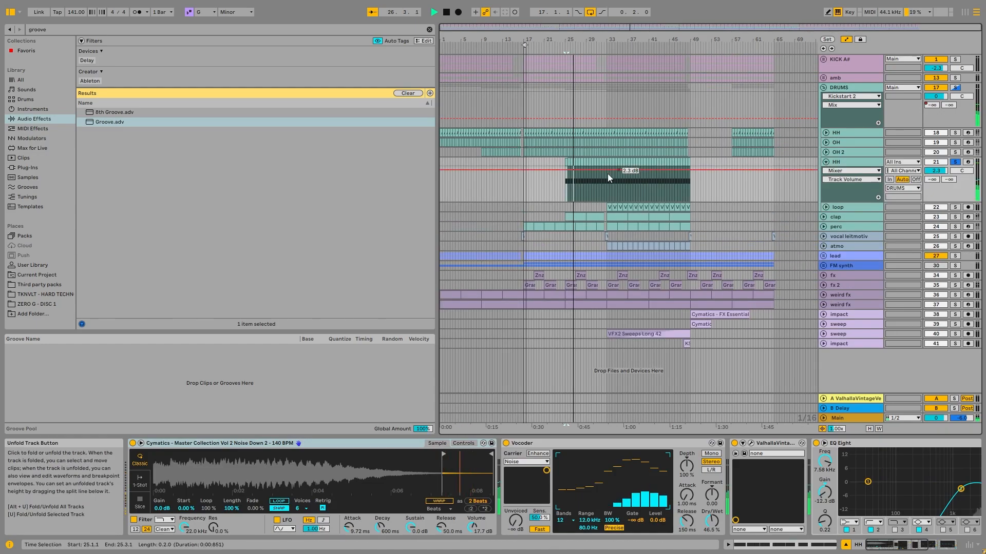
scroll(569, 187, "up", 5)
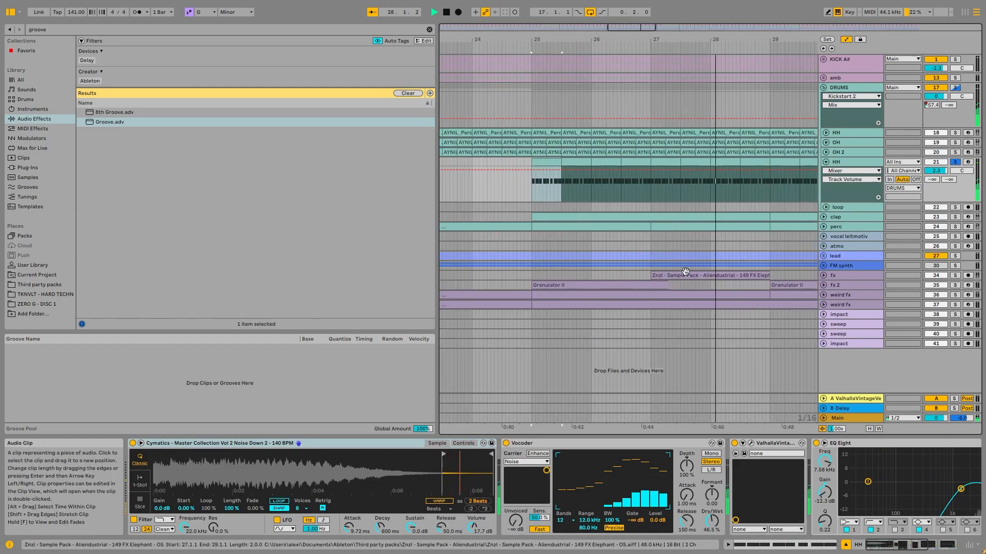
- Stop playback and examine the tail of the Noise Down 2 sample's waveform in the second HH track's sampler
left_click(298, 444)
key("space")
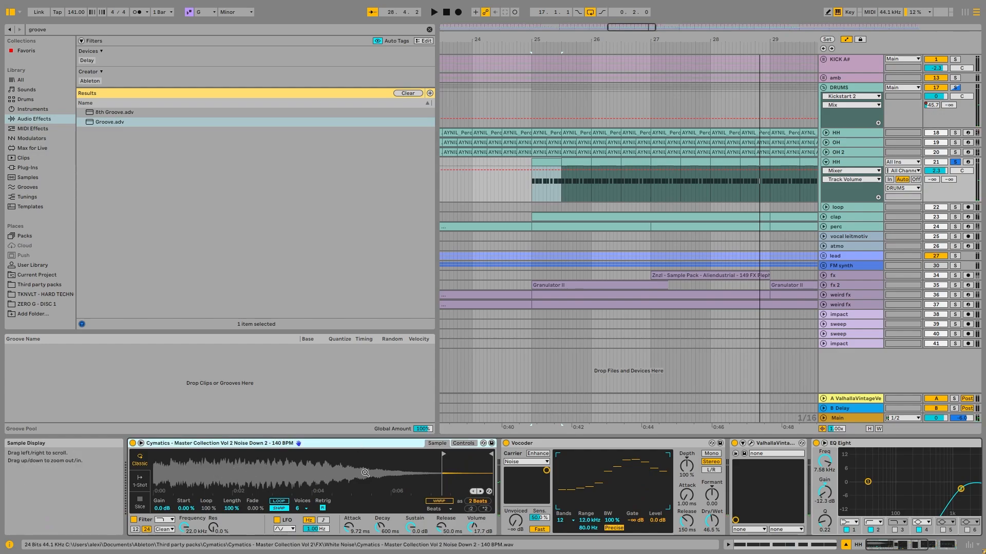
left_click_drag(423, 462, 454, 481)
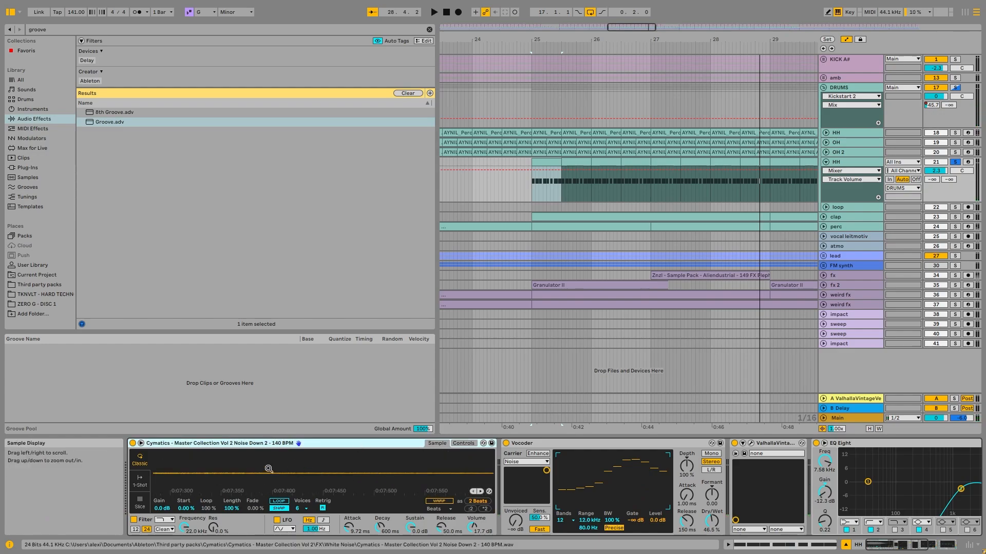
left_click_drag(257, 464, 259, 442)
- Audition the second HH track with its Vocoder switched off and on again, and replay it with the following effects in view
key("space")
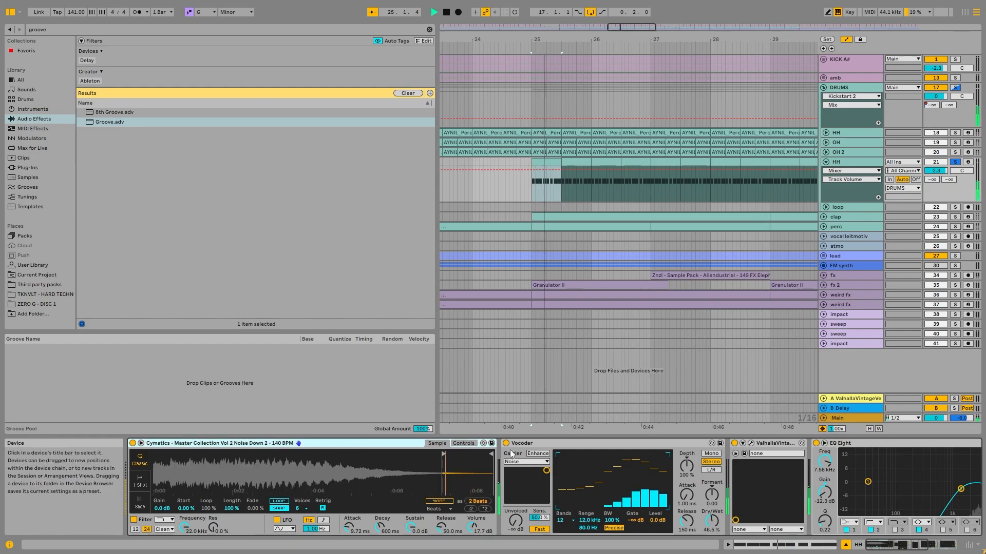
left_click(506, 442)
left_click(507, 445)
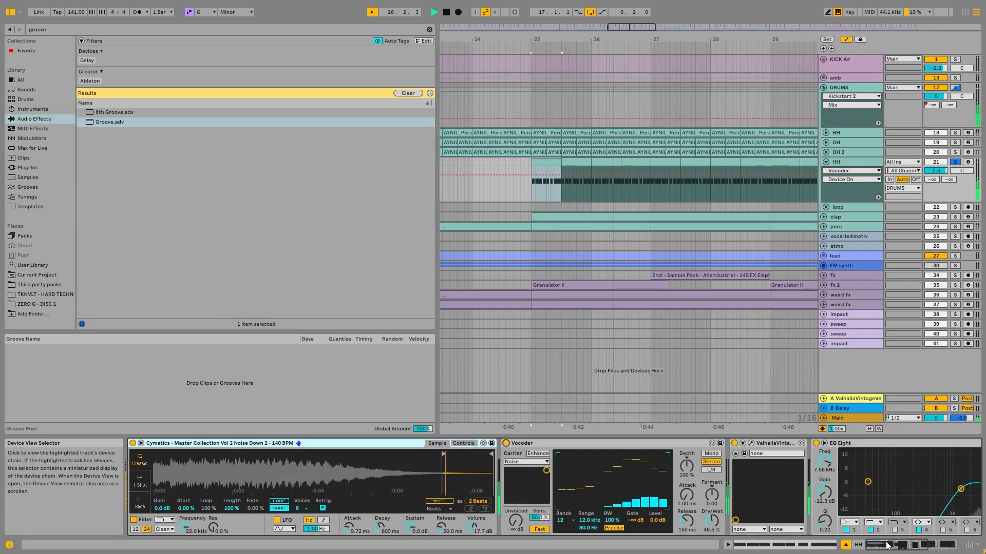
key("space")
left_click_drag(889, 545, 908, 544)
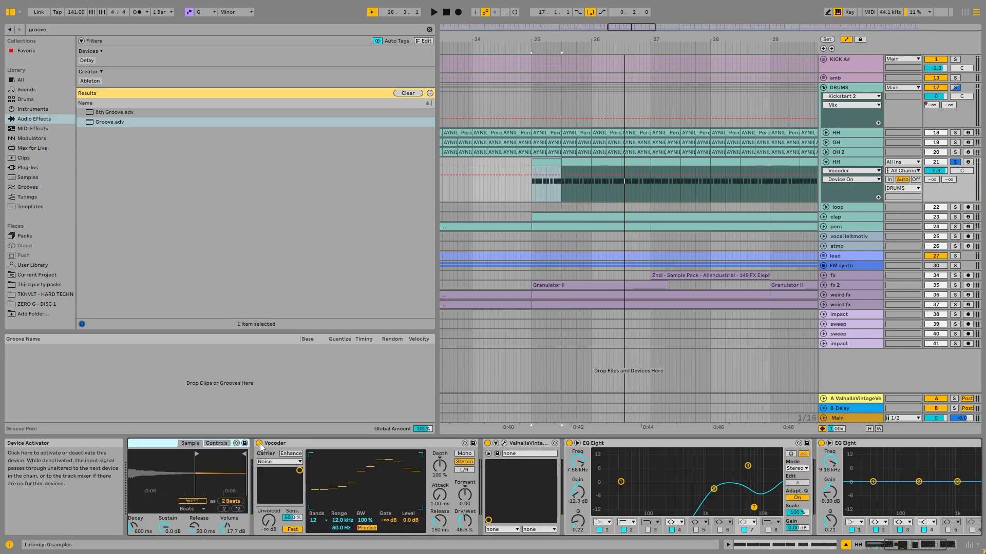
key("space")
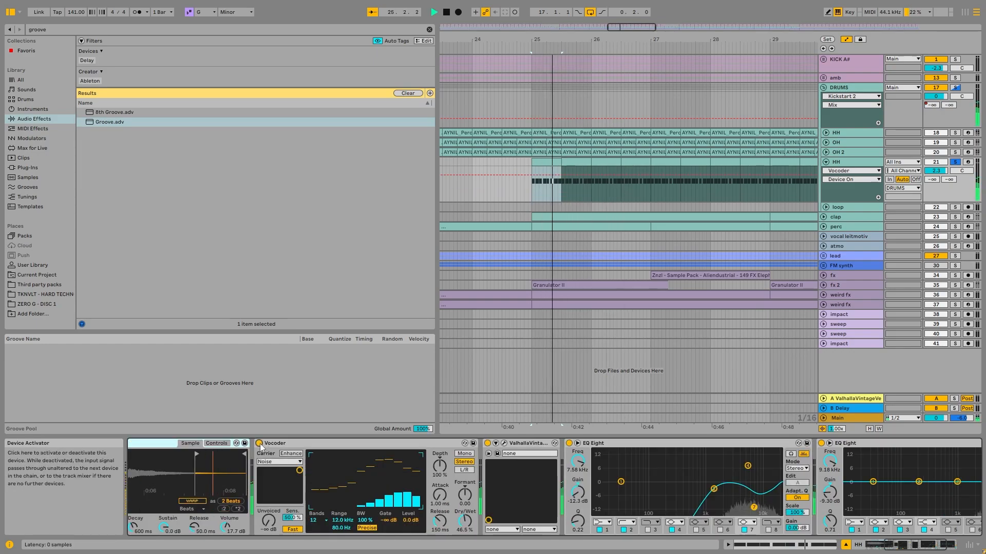
key("space")
left_click(321, 441)
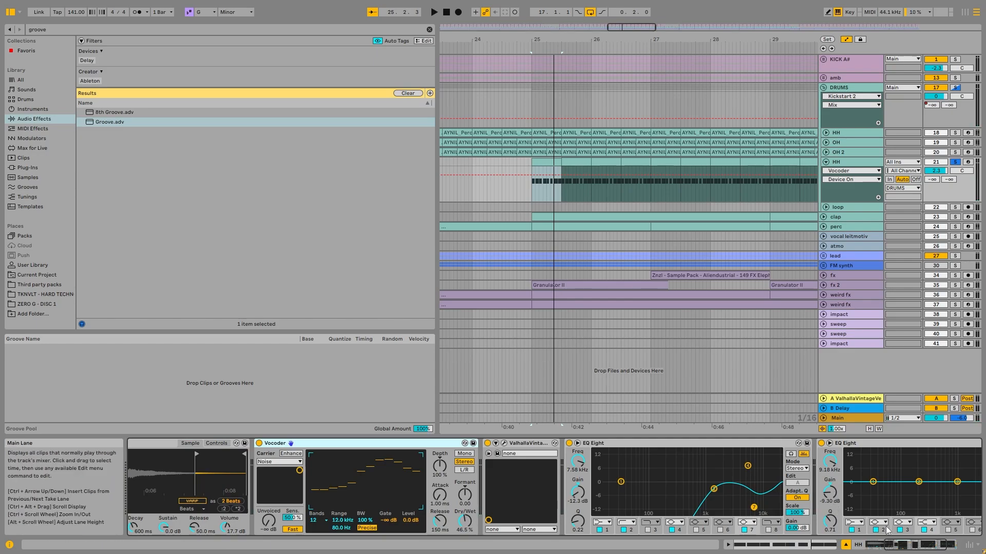
- Open and close the second HH track's ValhallaVintageVerb window, and play the track with its two EQ Eights in view
left_click(504, 443)
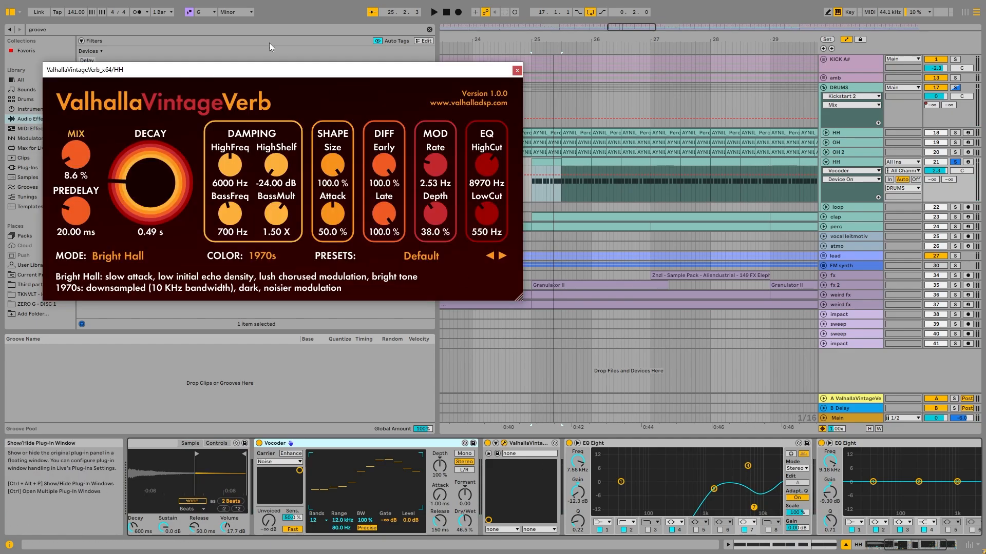
left_click(516, 72)
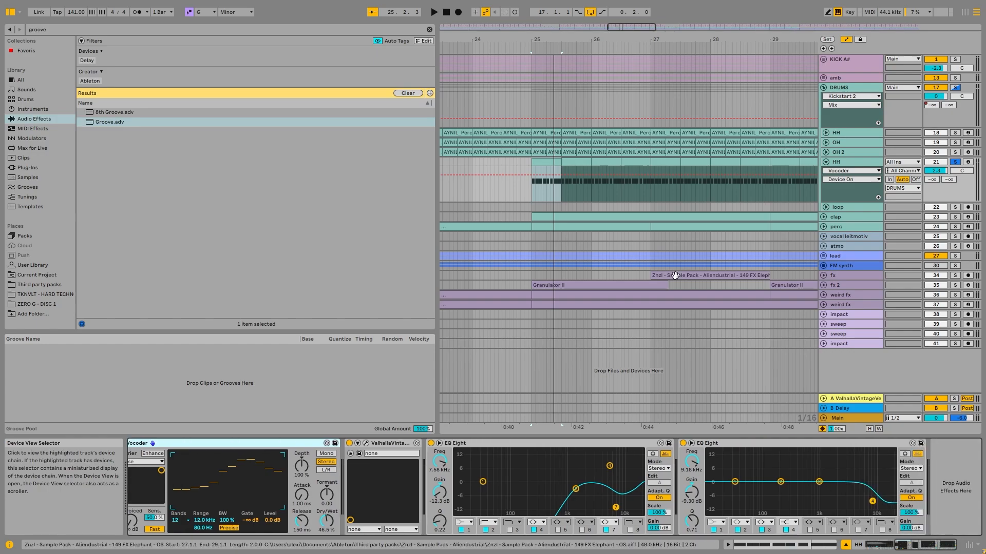
key("space")
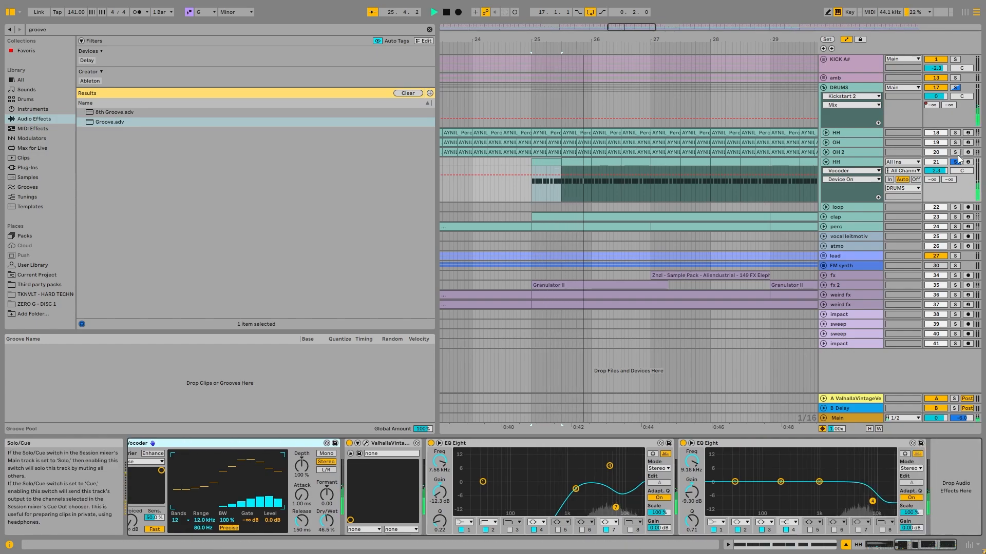
key("space")
- Solo and unfold the loop track, fold the second HH track, and play the loop from its first clip at bar 33
scroll(635, 175, "down", 5)
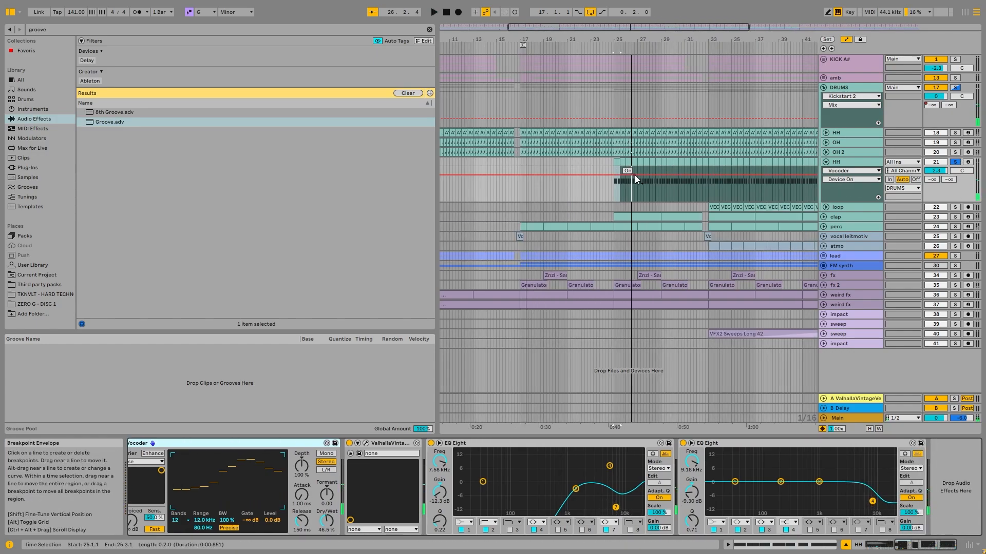
left_click(722, 212)
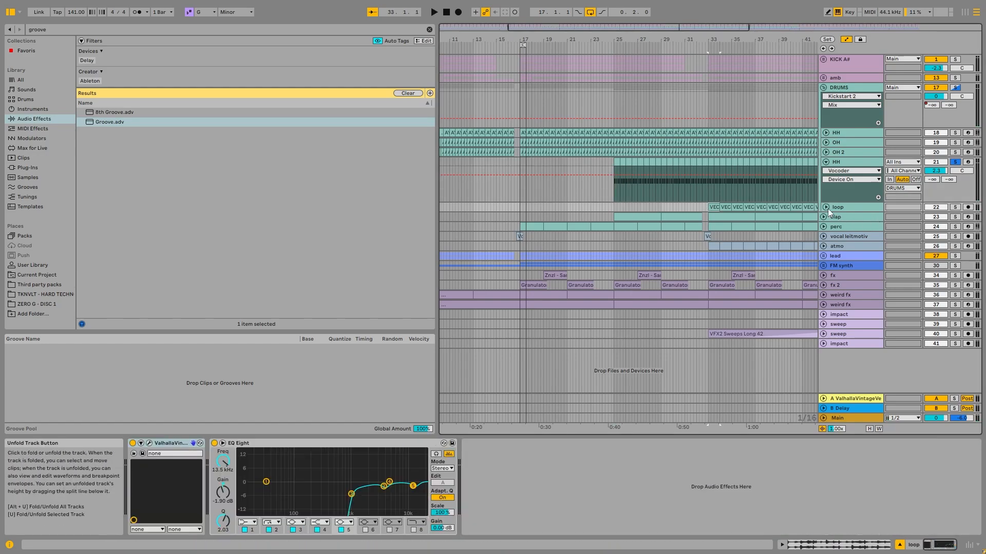
left_click(828, 208)
left_click(952, 207)
left_click(823, 166)
left_click(824, 156)
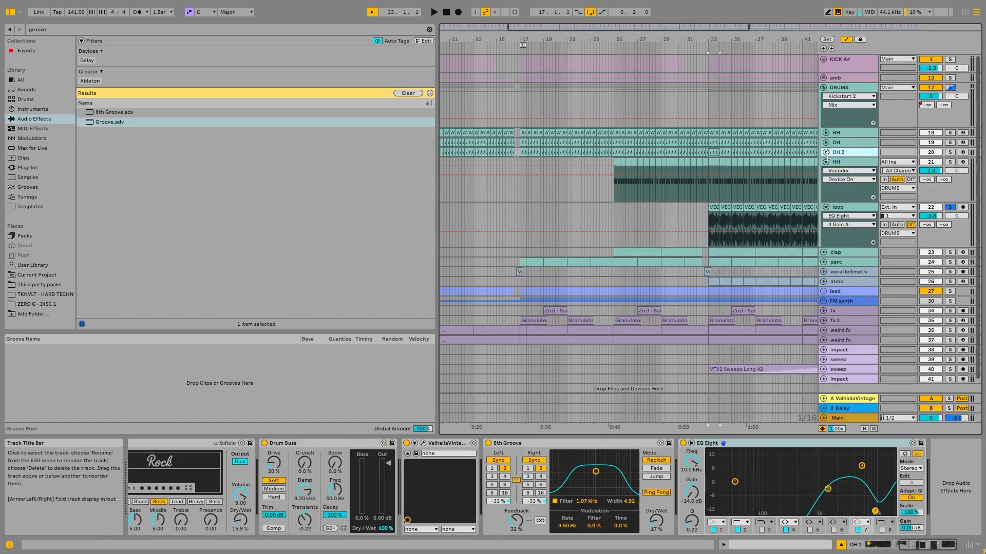
left_click(826, 162)
key("space")
left_click(714, 175)
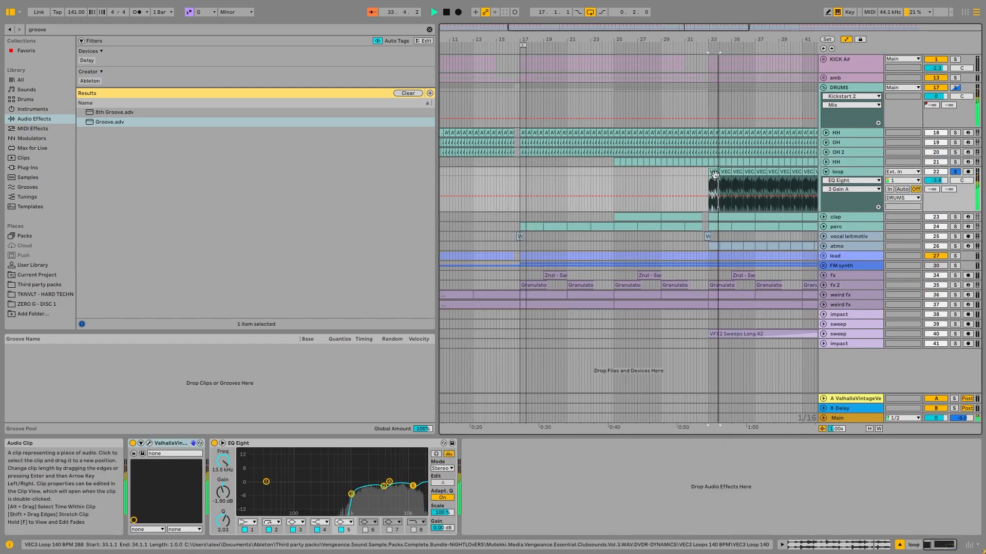
- Audition the loop with its EQ Eight and ValhallaVintageVerb bypassed, and switch both effects back on
left_click(214, 443)
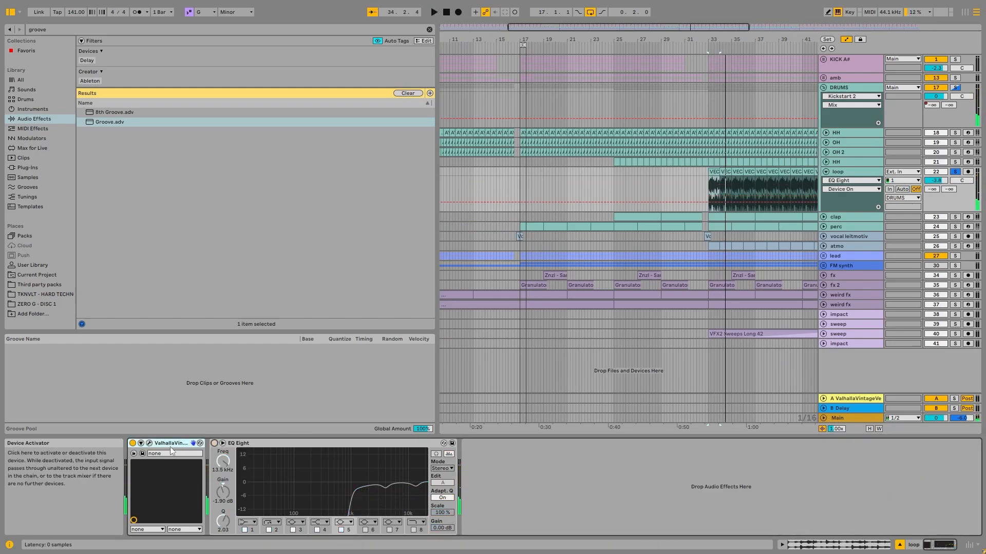
left_click(133, 443)
key("space")
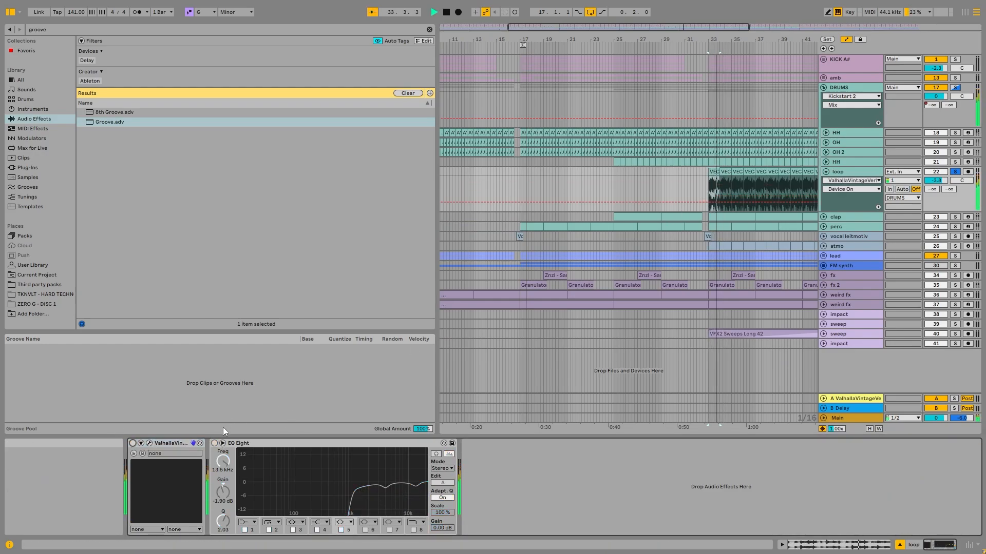
left_click(215, 443)
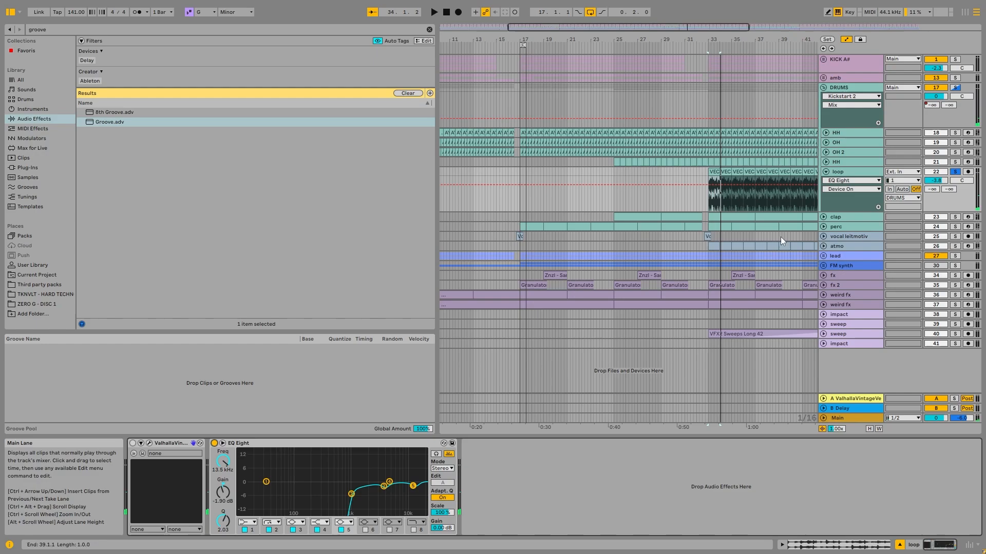
left_click(133, 443)
- Open and close the loop track's ValhallaVintageVerb window, and play the loop with its effects active
left_click(149, 443)
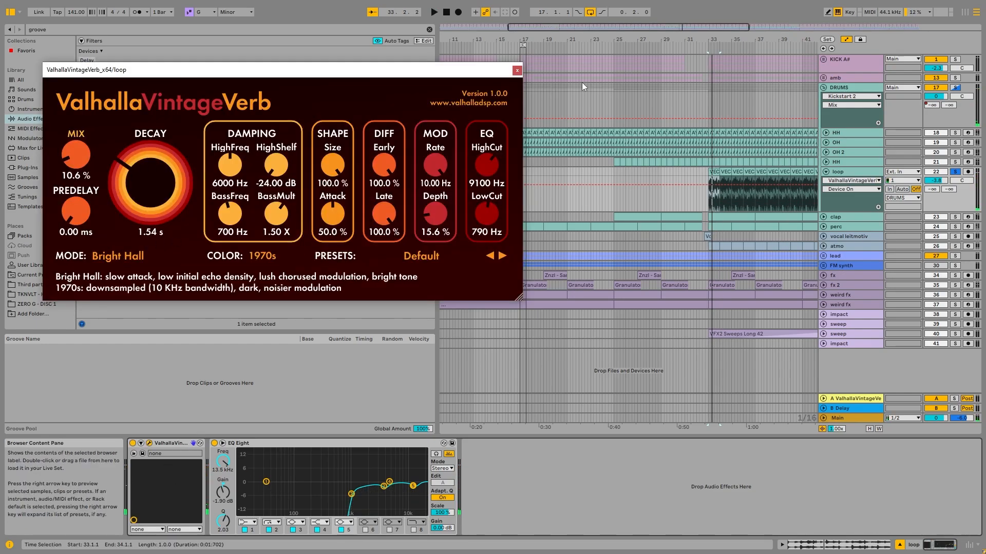
left_click(517, 70)
key("space")
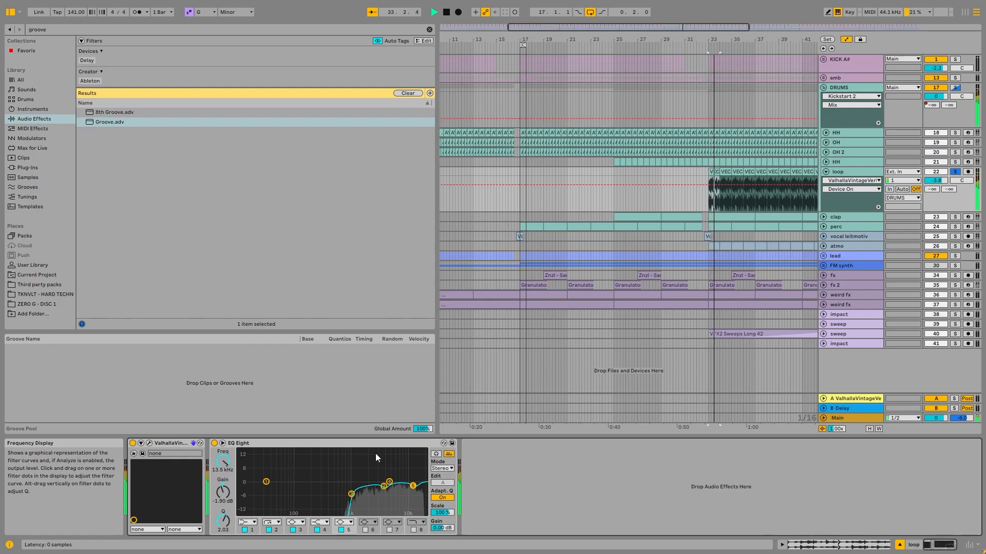
- Solo the whole DRUMS group and play it, switching the loop track off and back on to compare
key("space")
left_click(955, 88)
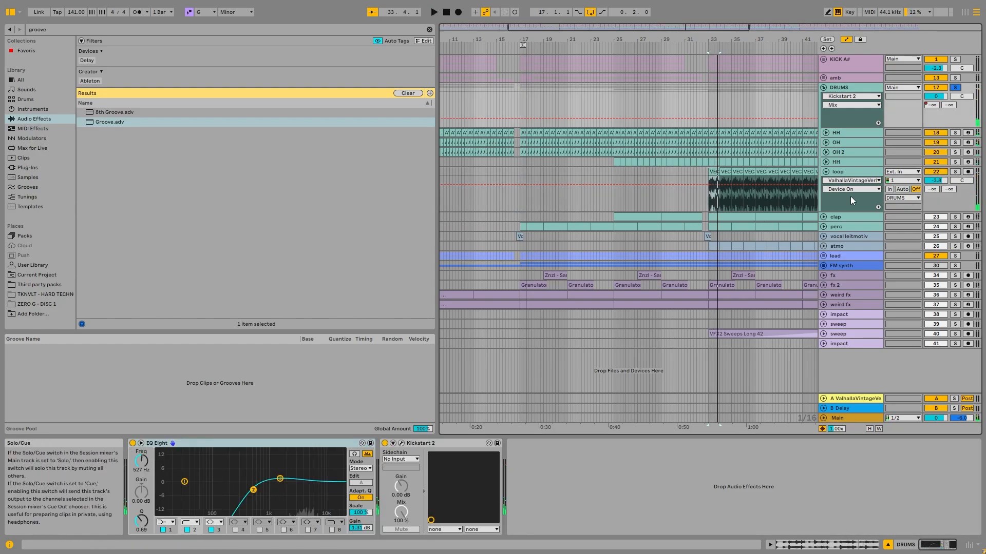
key("space")
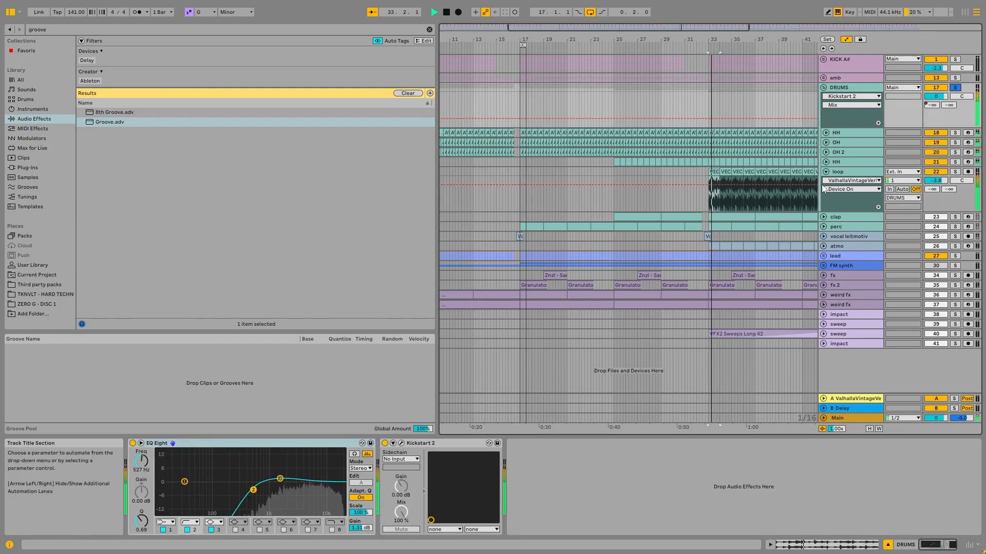
left_click(935, 172)
left_click(935, 172)
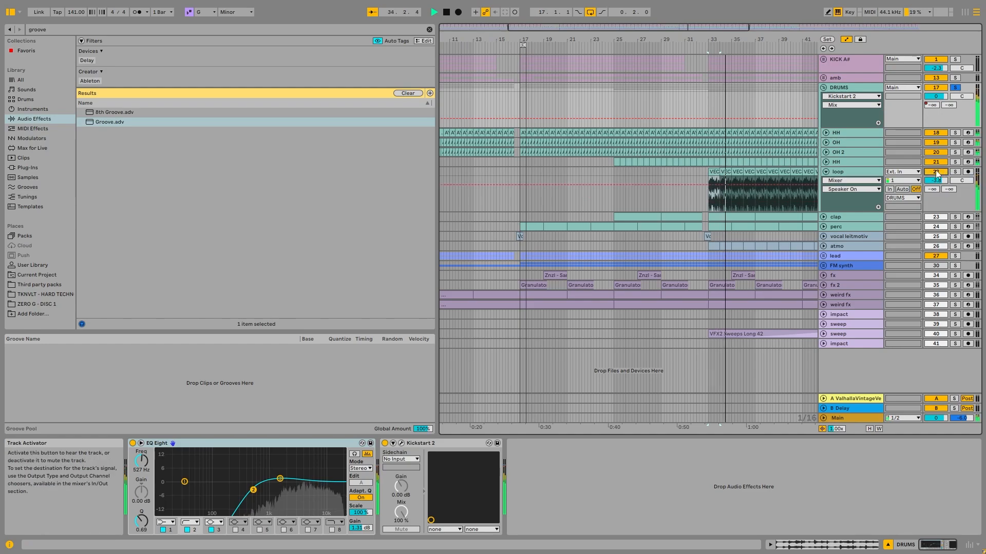
key("space")
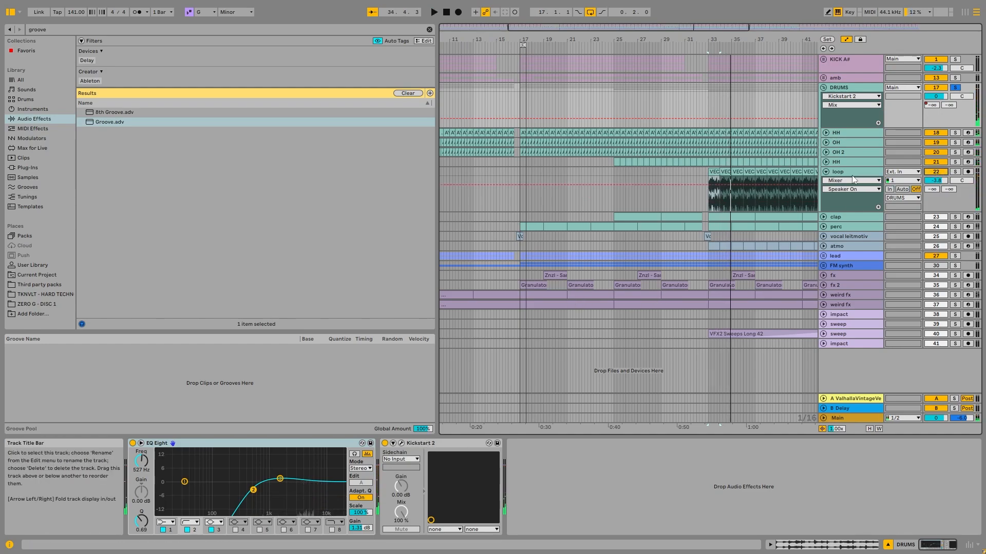
- Solo the loop track and audition it with its EQ Eight's band 3 switched off and back on
left_click(966, 176)
left_click(955, 172)
left_click(314, 444)
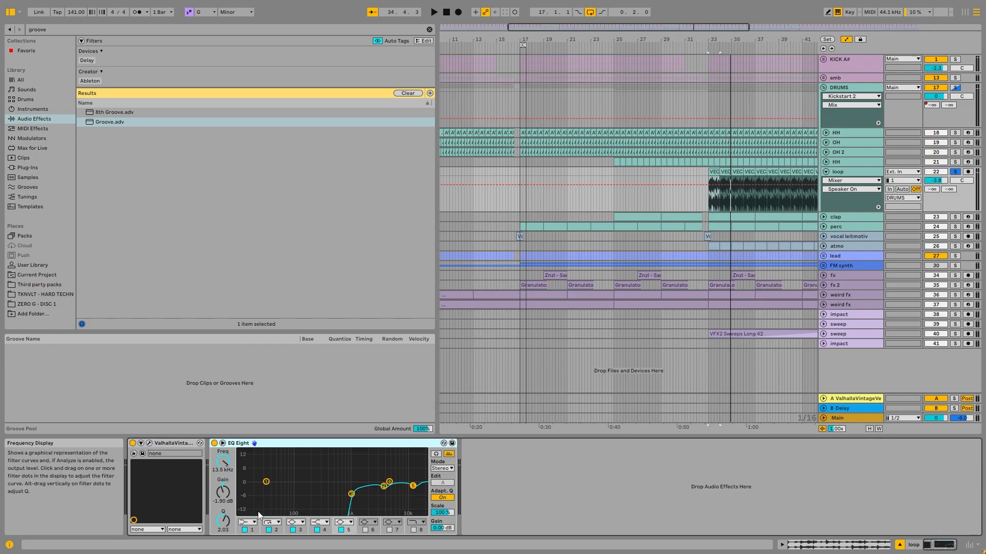
left_click(385, 487)
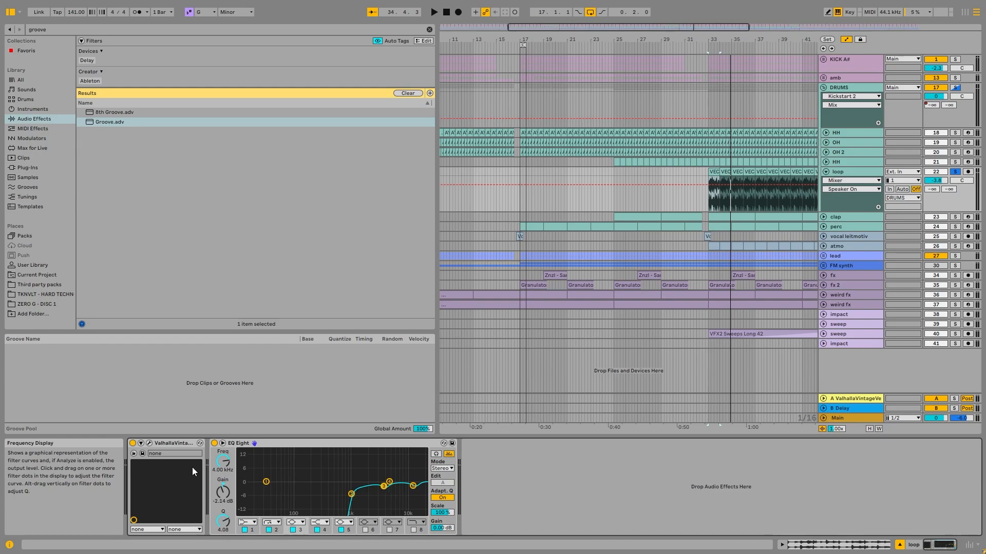
key("space")
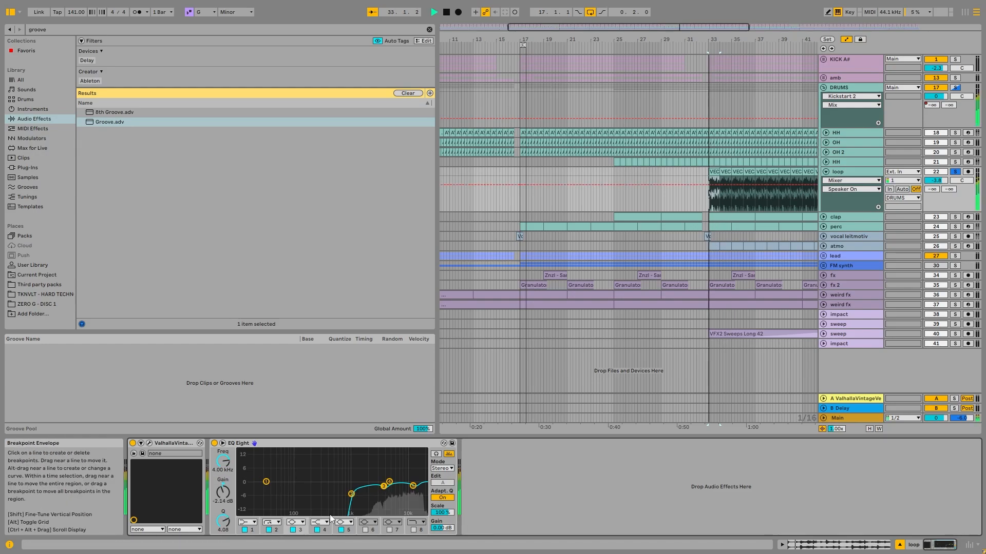
left_click(293, 530)
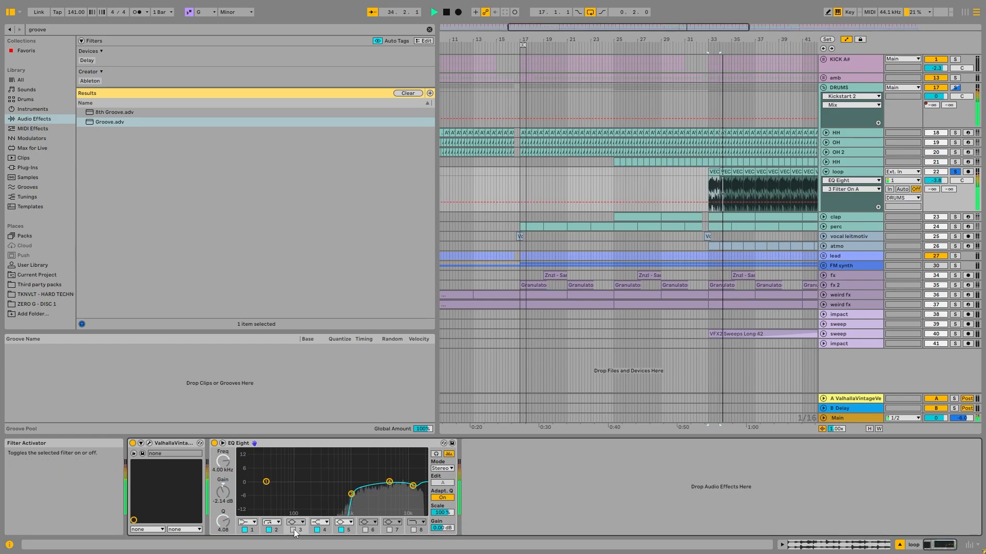
left_click(294, 530)
key("space")
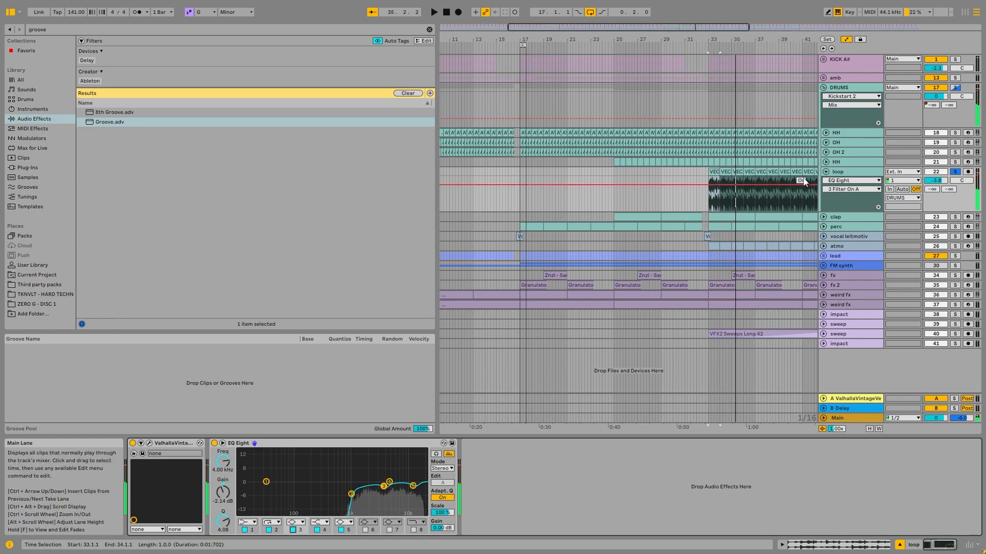
- Fold the loop track, solo the DRUMS group, and play it from bar 33 with its EQ Eight in view
left_click(827, 173)
key("minus")
key("minus")
key("minus")
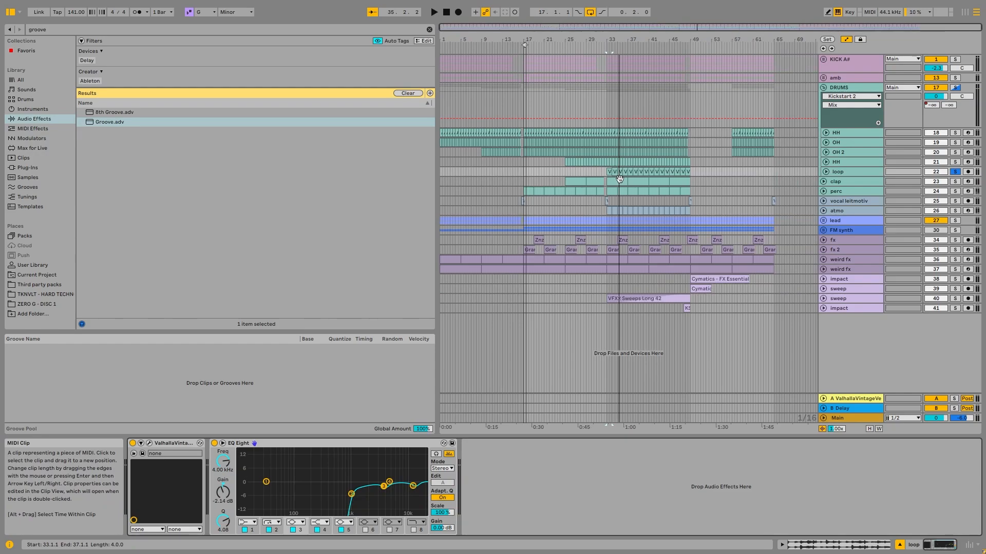
left_click(947, 88)
left_click(955, 88)
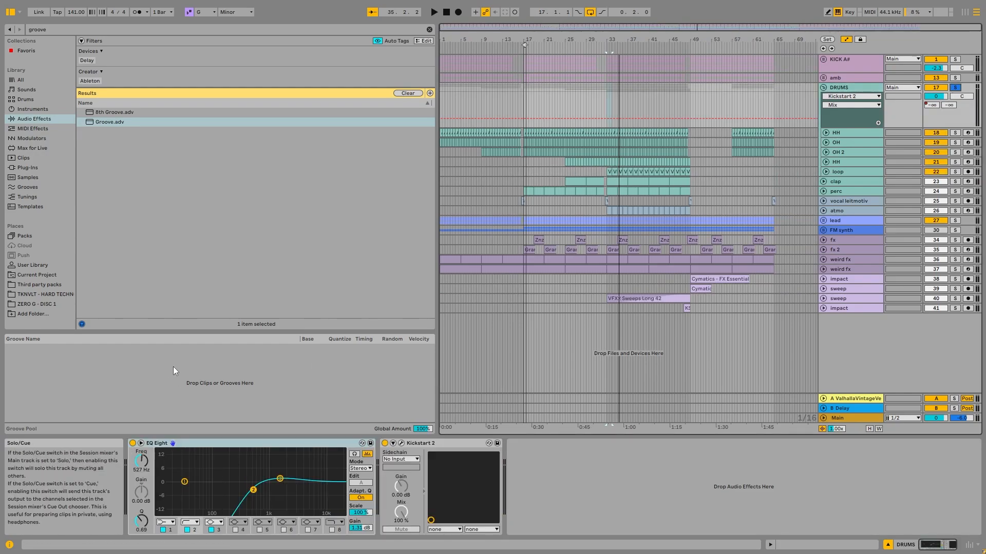
left_click(258, 447)
key("space")
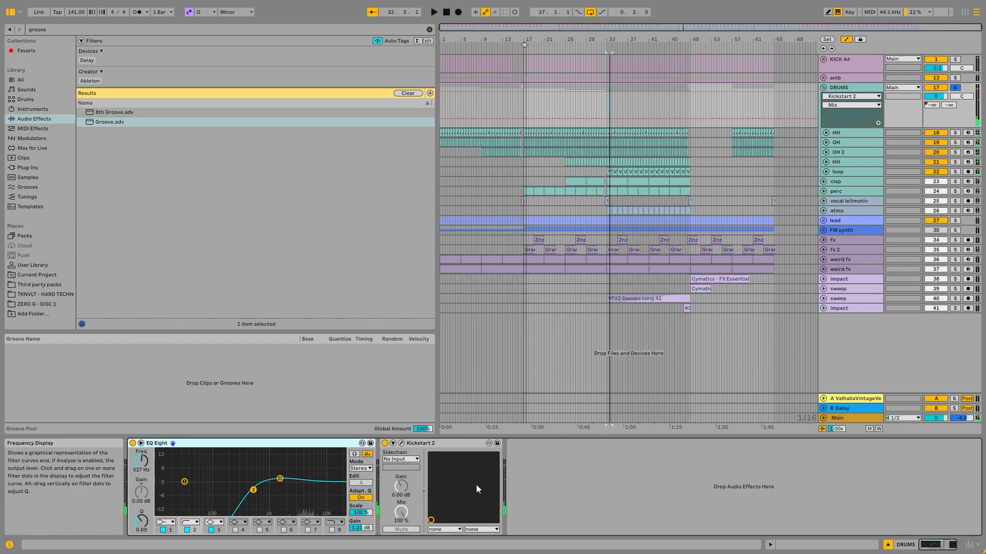
- Fold the DRUMS group, unfold and solo the clap track, and play it from its first clip at bar 25
left_click(823, 88)
left_click(824, 97)
left_click(573, 98)
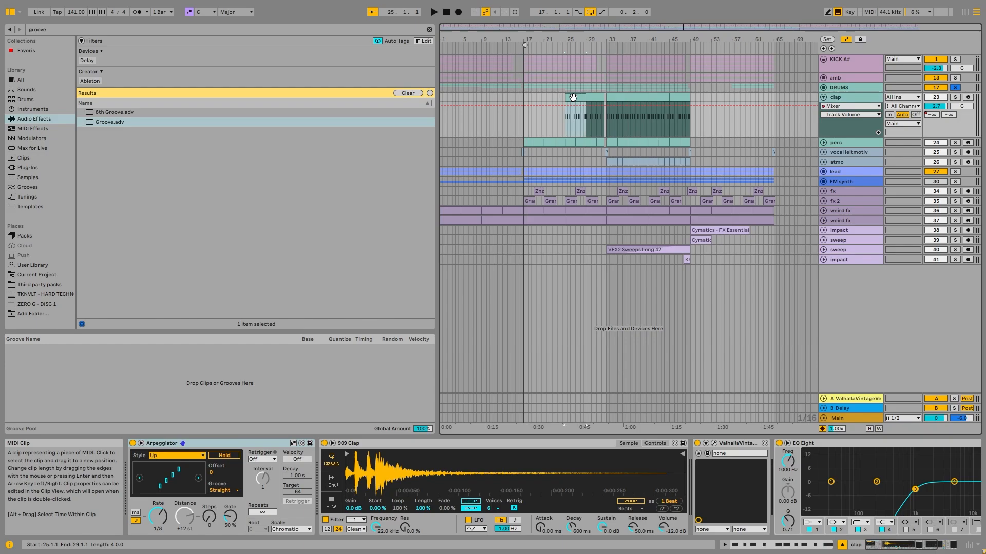
key("space")
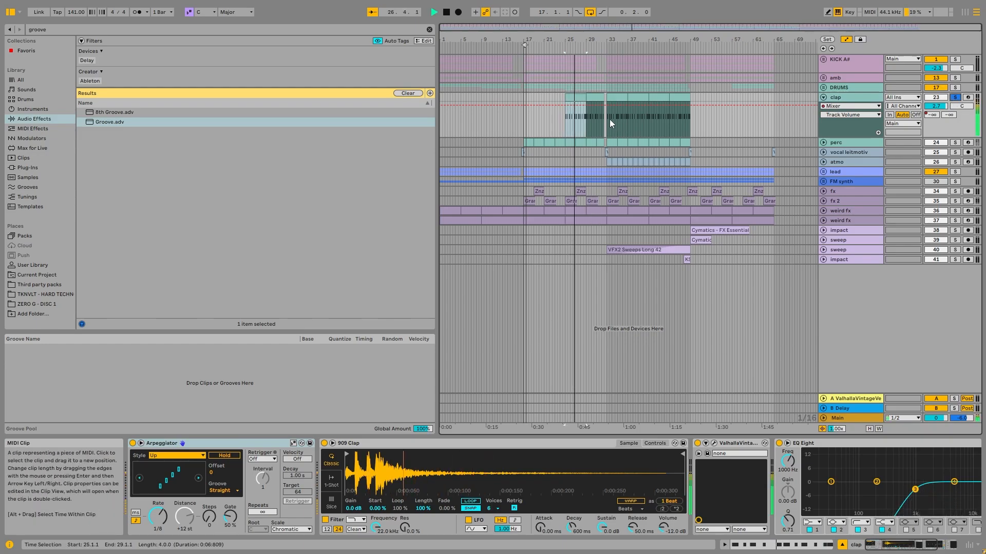
key("space")
- Audition the clap track with its Arpeggiator bypassed, and switch the Arpeggiator back on
mouse_move(898, 544)
left_mouse_down()
mouse_move(916, 542)
mouse_move(902, 543)
left_mouse_up()
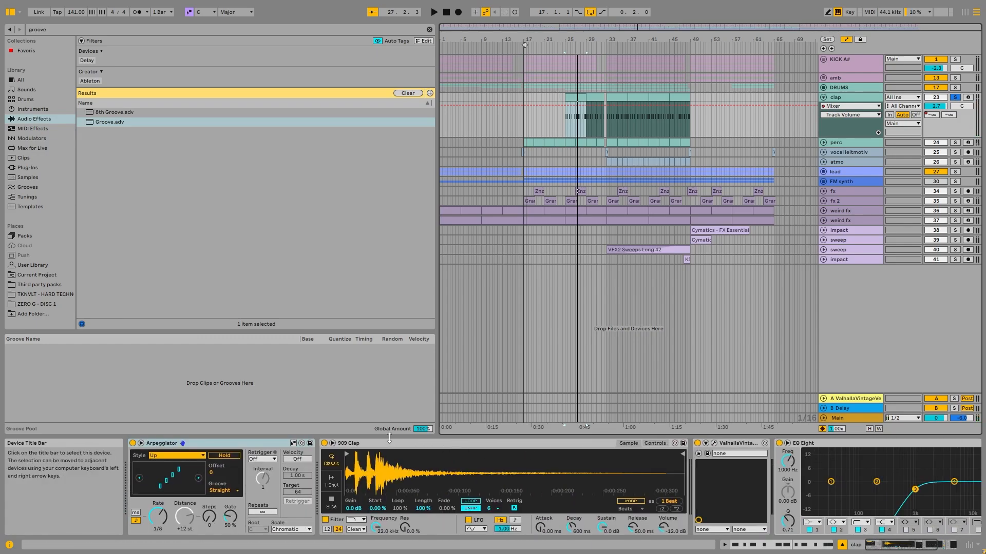
left_click(133, 443)
key("space")
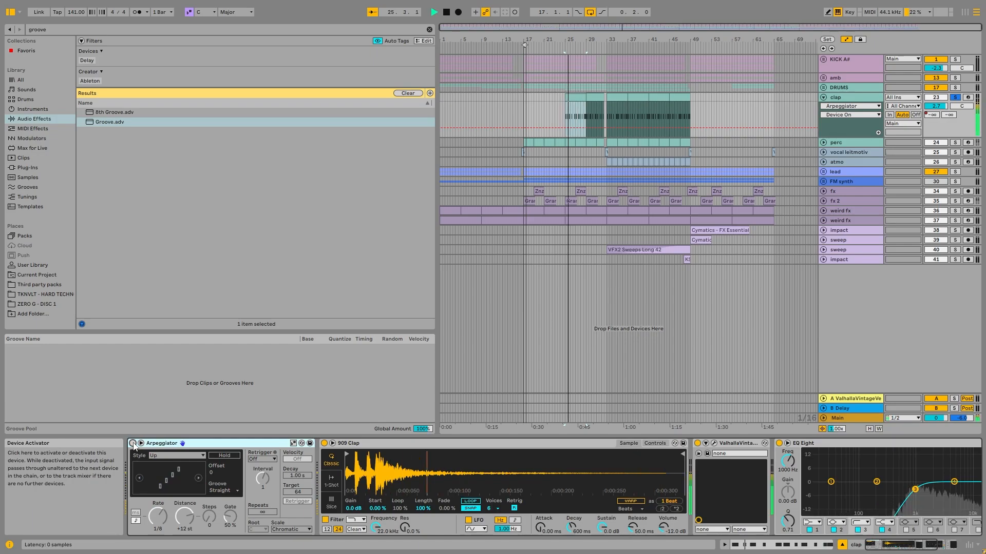
left_click(133, 444)
key("space")
- Open the clap track's first clip in the note editor and play its C3 note pattern
double_click(574, 100)
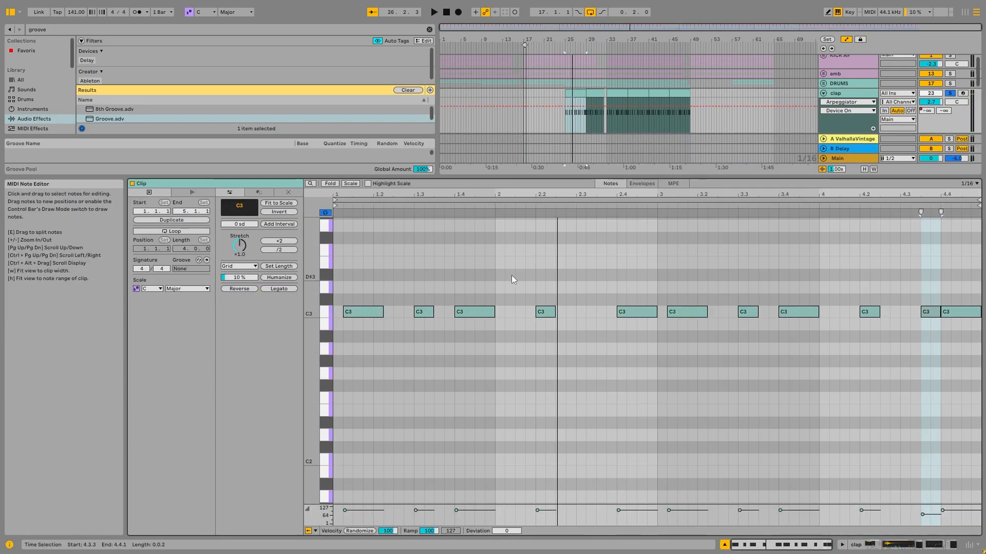
key("space")
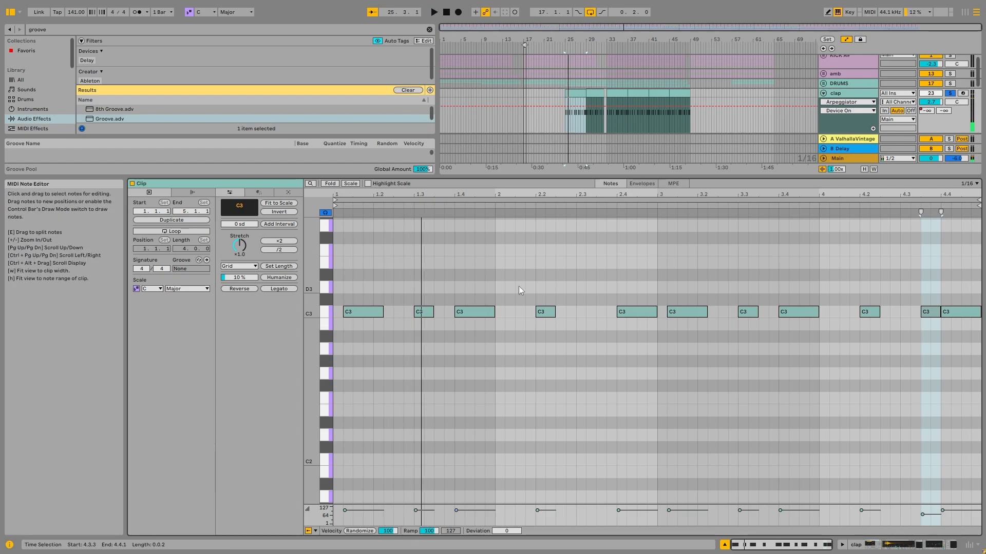
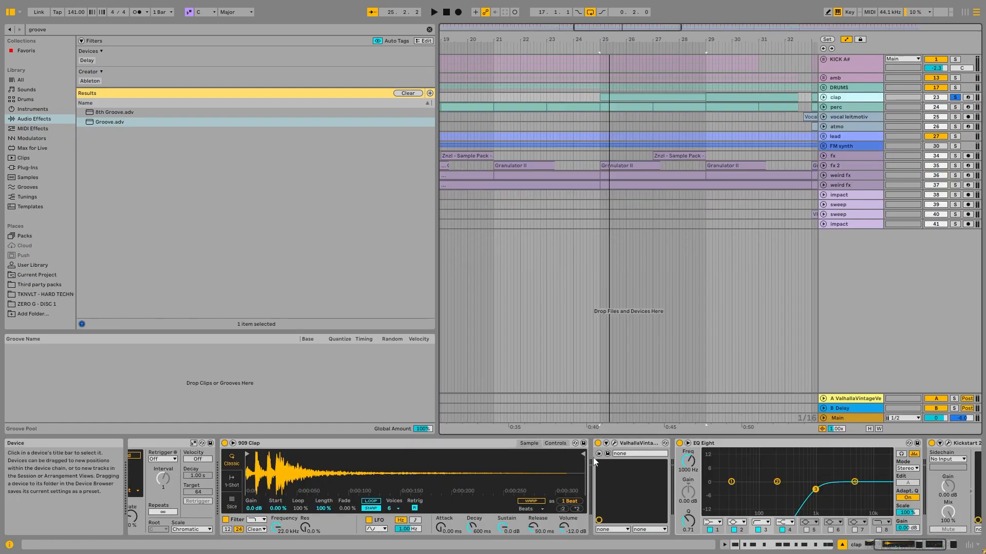
- Examine the clap track's ValhallaVintageVerb settings and play the clap with the plug-in window open
left_click(614, 443)
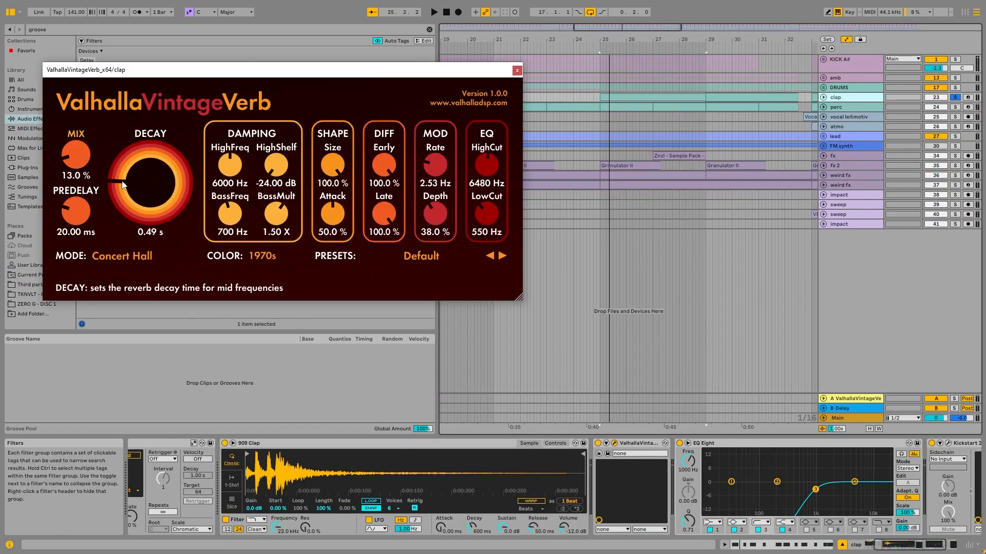
left_click(517, 70)
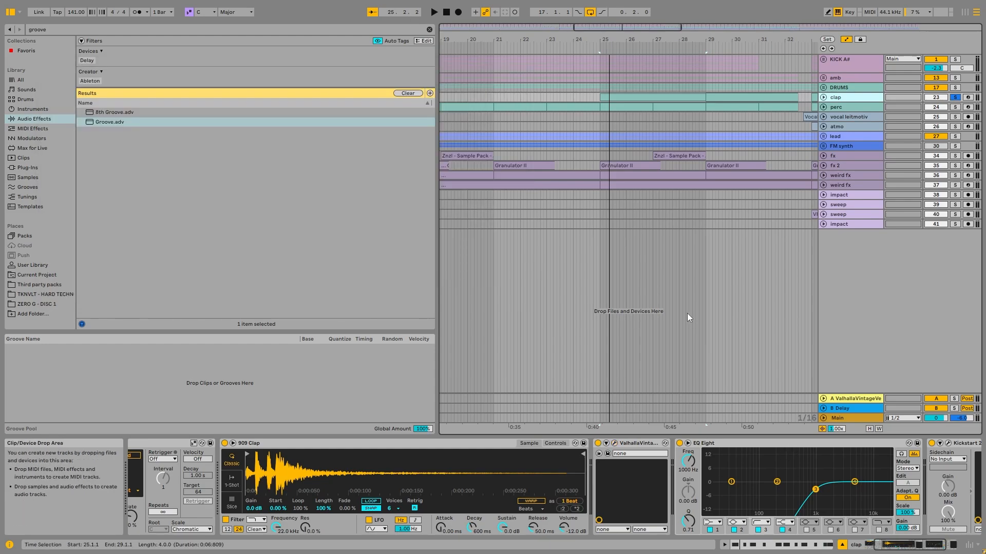
left_click(614, 443)
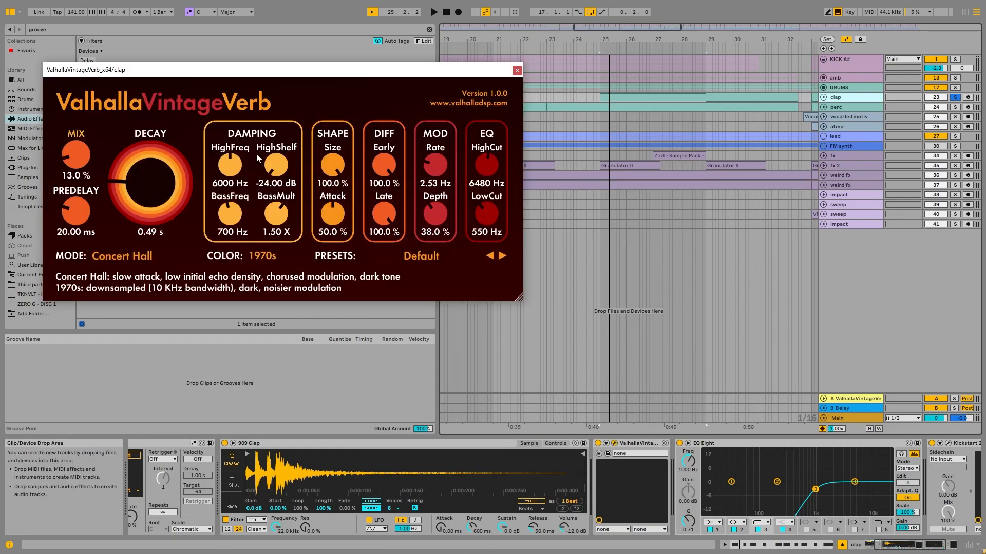
key("space")
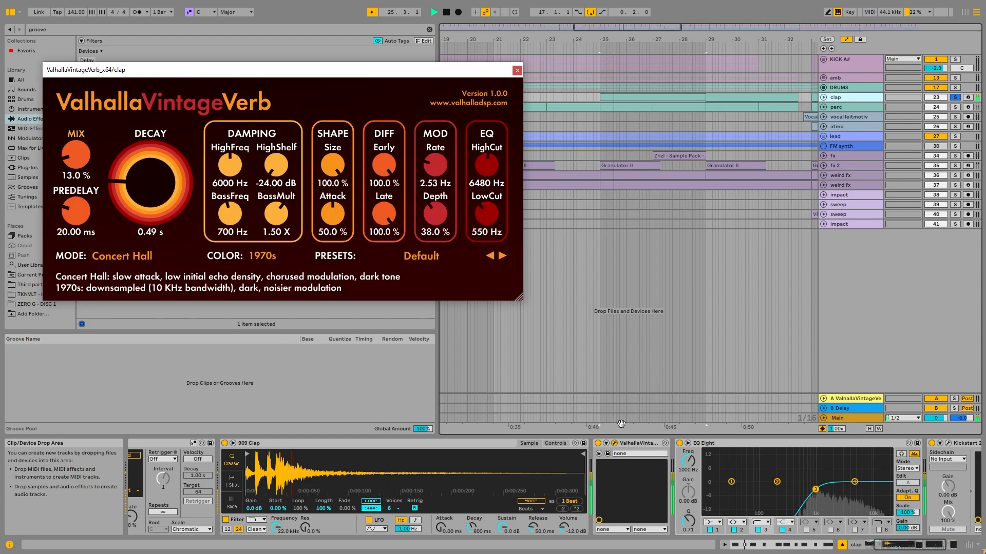
left_click(518, 71)
- Fold the clap track, unfold and solo the perc track, and play it from its first clip at bar 17
left_click(858, 109)
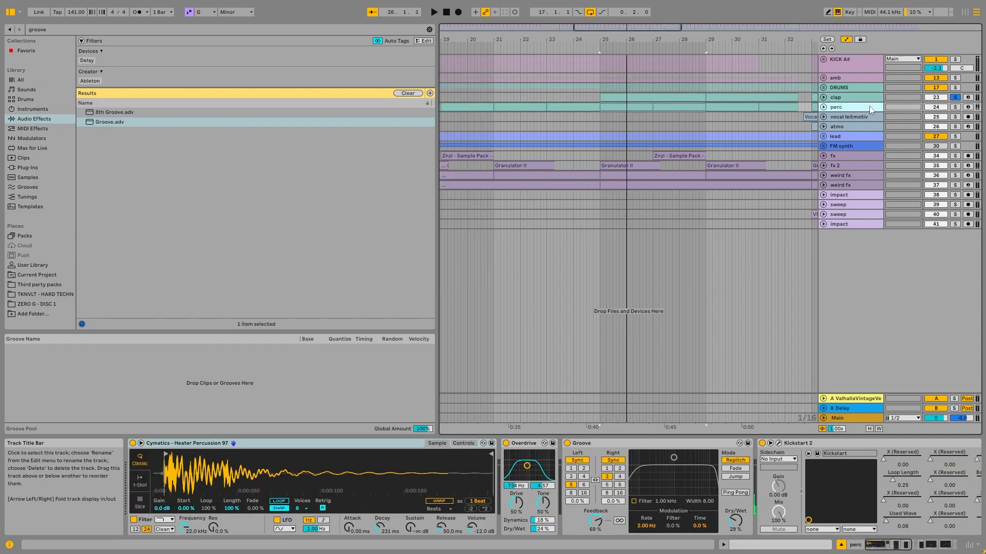
left_click(839, 96)
scroll(633, 134, "down", 4)
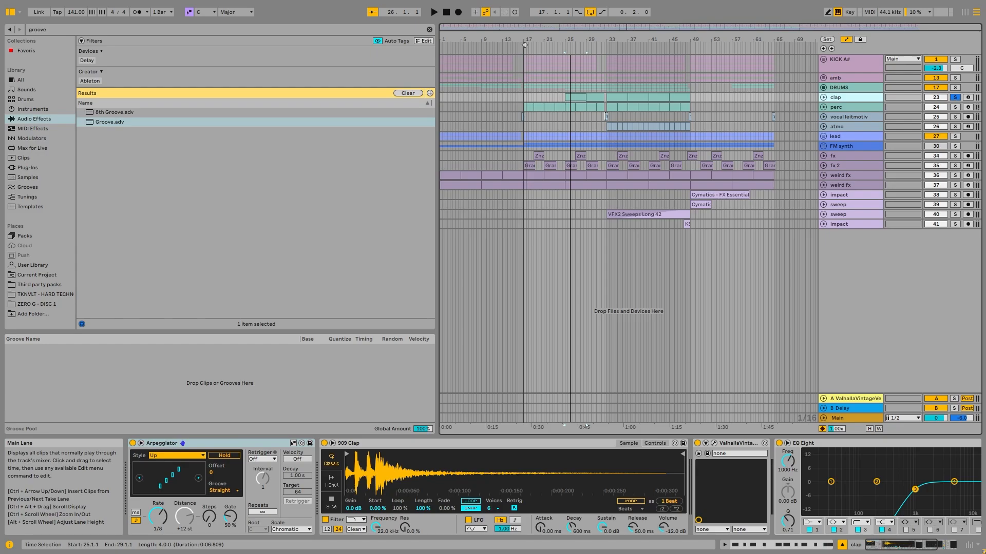
left_click(824, 98)
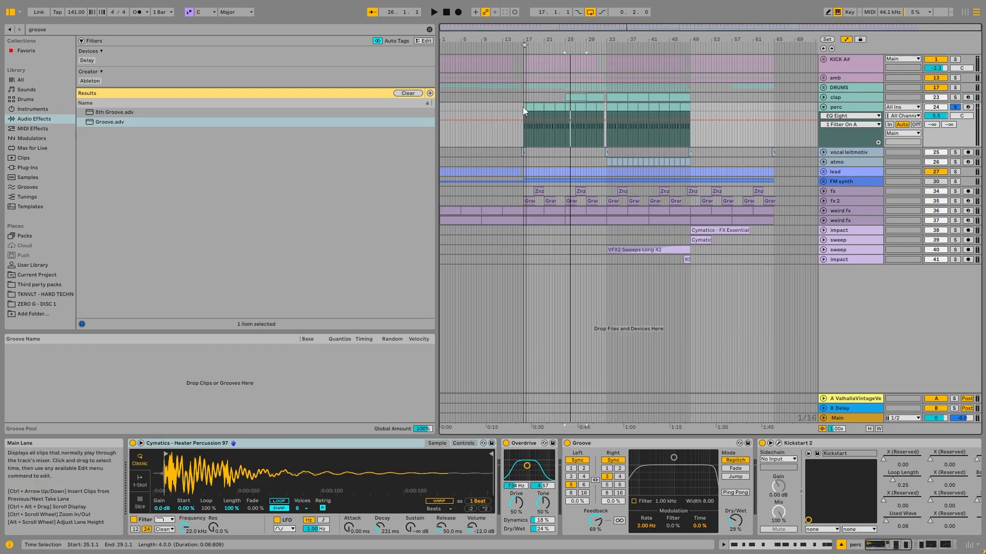
left_click(524, 107)
key("space")
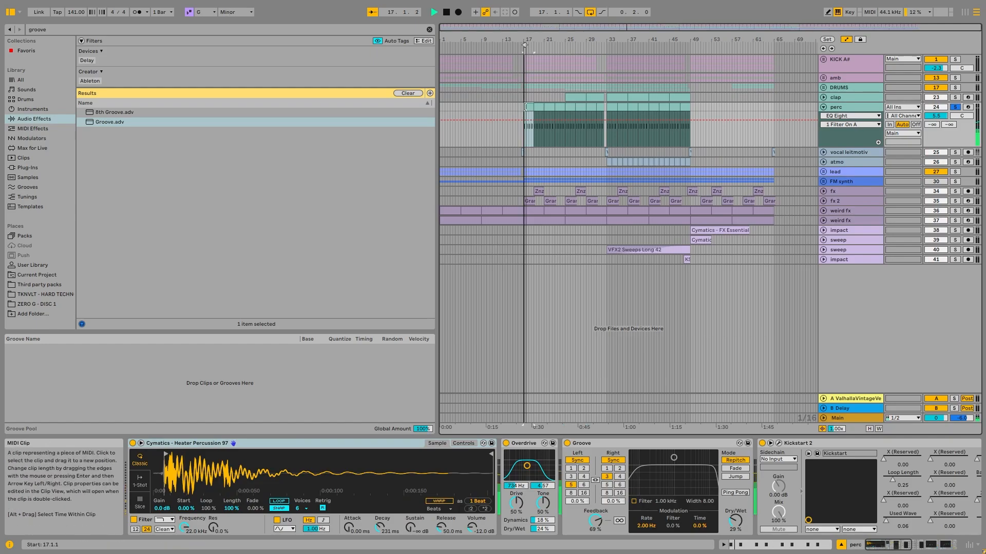
- Set the loop range from bar 17 to bar 21 and audition the perc track with its Heater Percussion sampler in view
scroll(525, 107, "up", 5)
left_click_drag(527, 45, 619, 46)
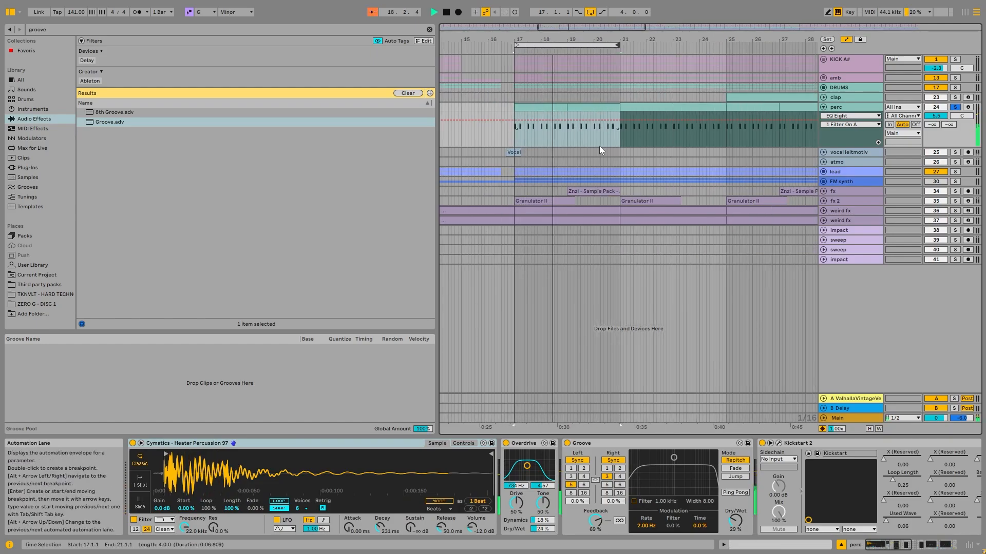
left_click(295, 444)
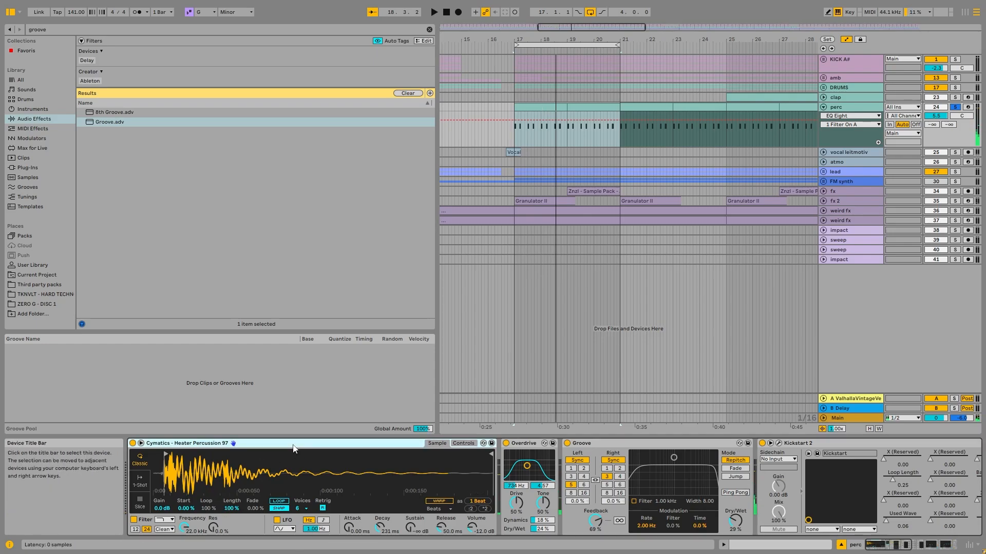
- Play the perc clip's C3 note pattern in the note editor, and return to the track's devices
double_click(543, 109)
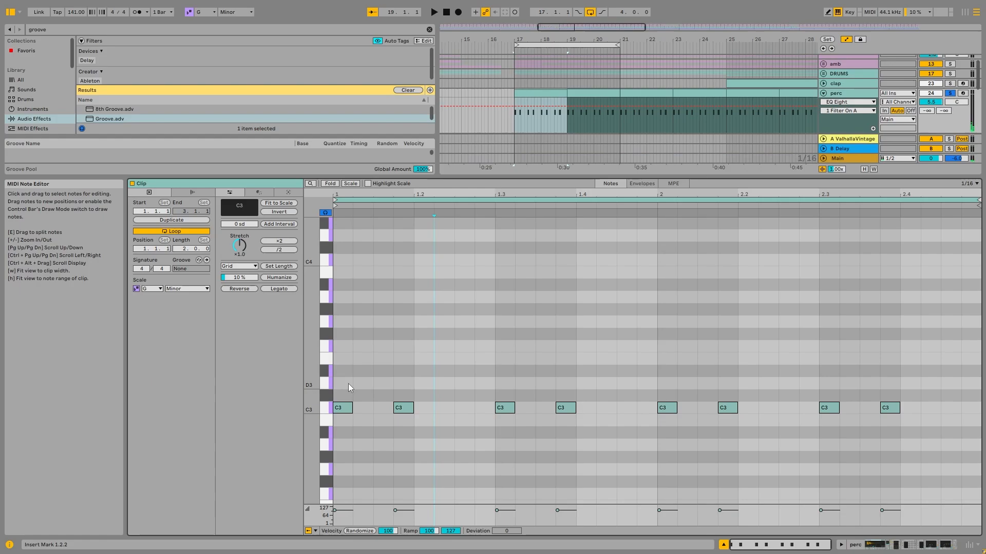
key("space")
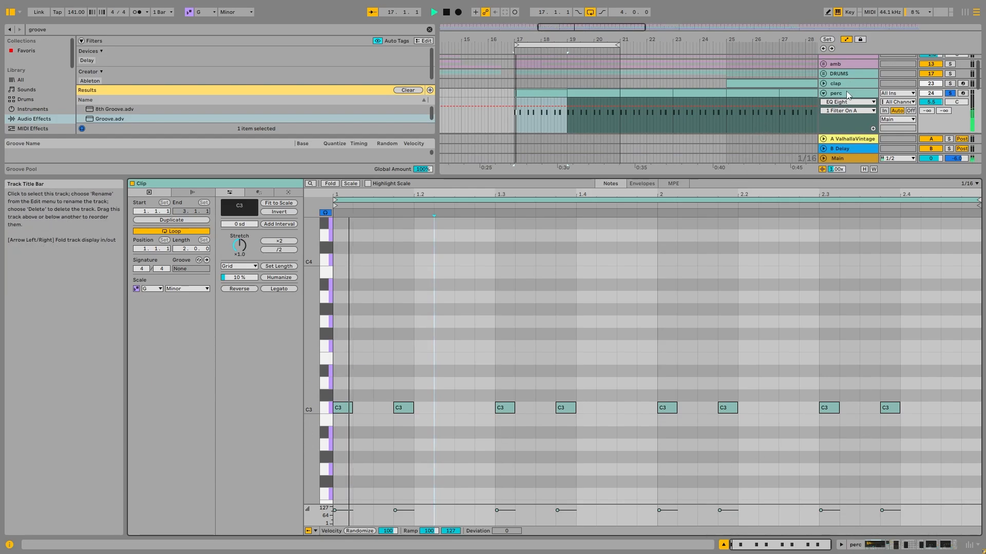
left_click(848, 91)
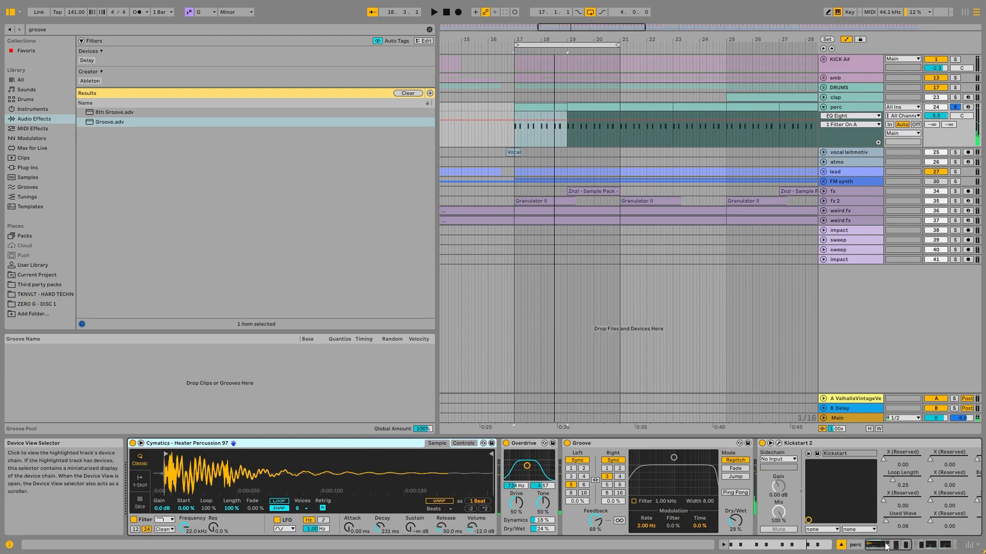
- Examine the perc track's effects chain from Groove and Kickstart 2 through both EQ Eights to Utility
left_click(907, 543)
scroll(908, 543, "down", 5)
scroll(907, 543, "up", 3)
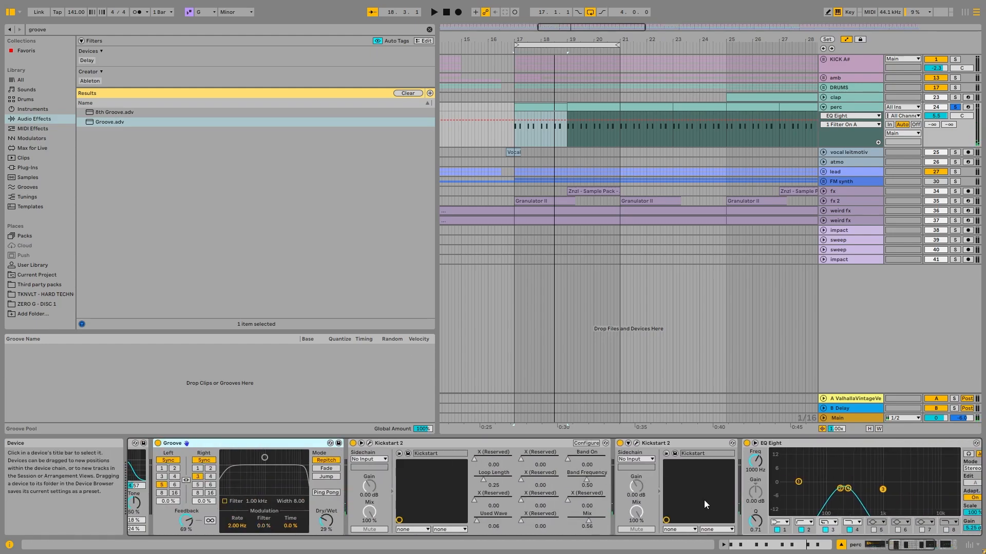
left_click(906, 545)
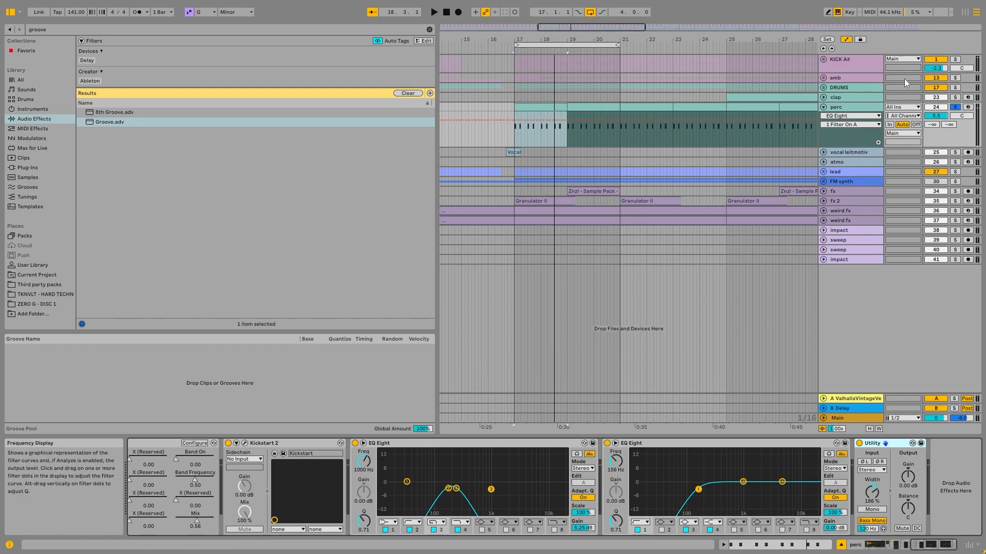
left_click(864, 70)
left_click(848, 173)
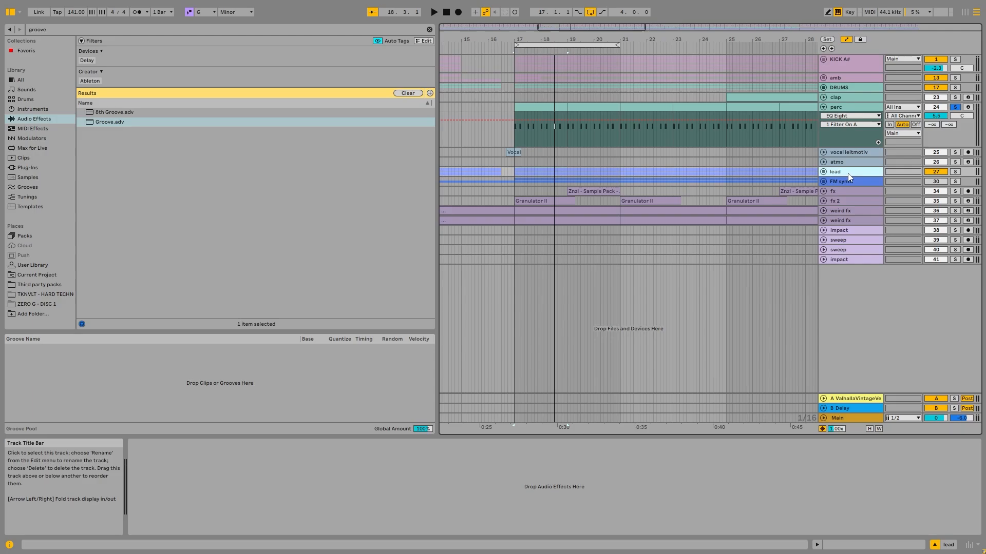
left_click(849, 106)
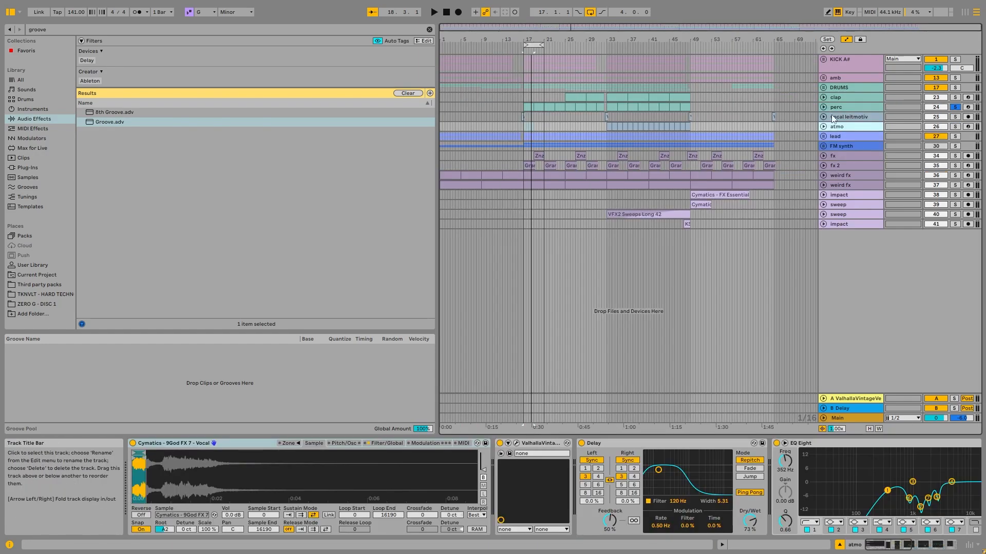
- Fold the perc track, unfold and solo vocal leitmotiv, and play its Vocal 75 clip just before bar 17
left_click(823, 117)
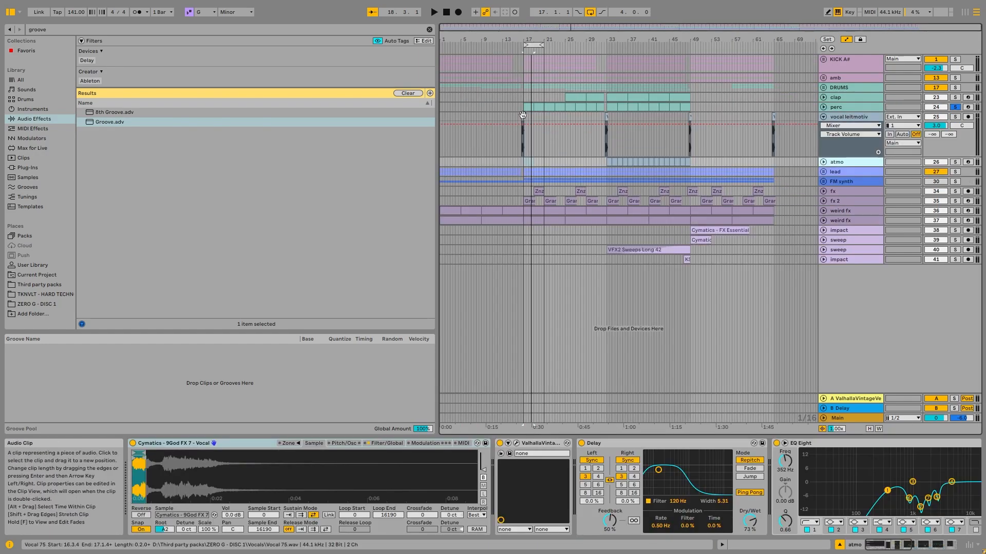
left_click(523, 115)
key("s")
right_click(532, 46)
left_click_drag(523, 41, 599, 151)
key("space")
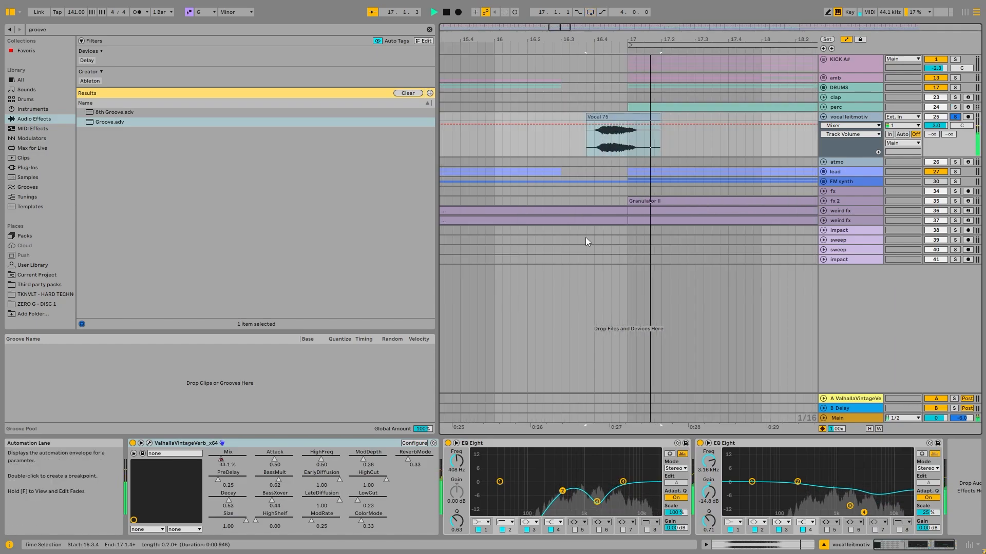
key("space")
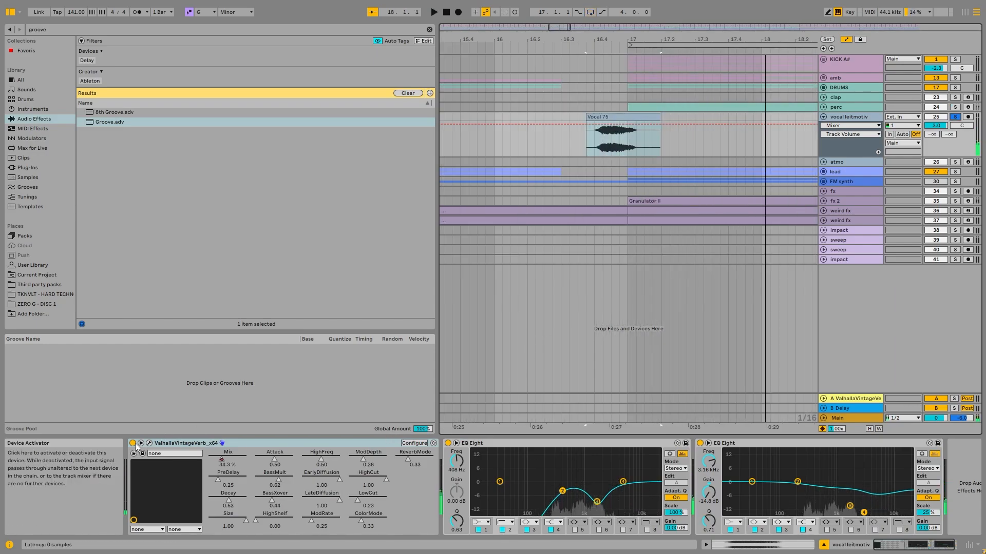
- Audition the Vocal 75 clip with ValhallaVintageVerb and both EQ Eights bypassed
left_click(133, 443)
left_click(448, 443)
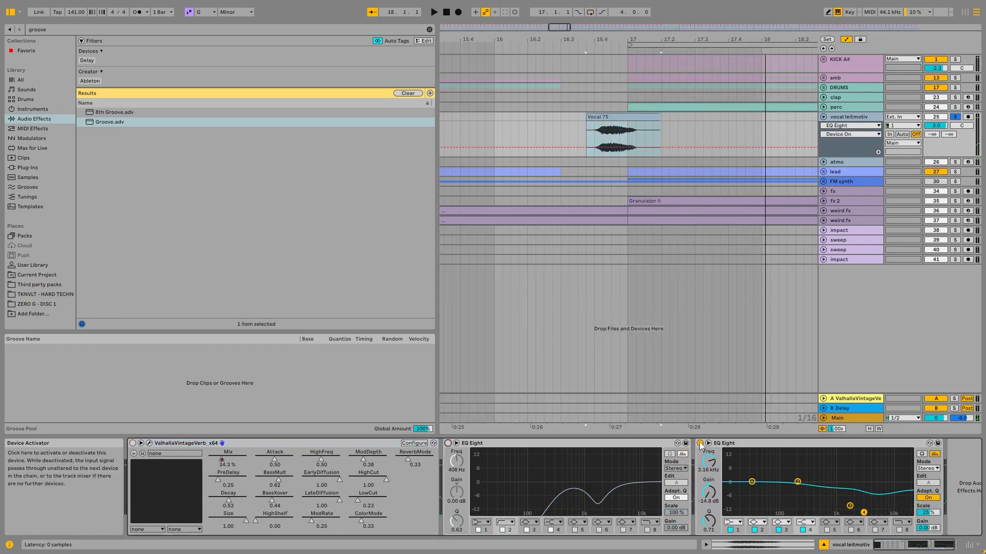
left_click(700, 444)
left_click(575, 183)
key("space")
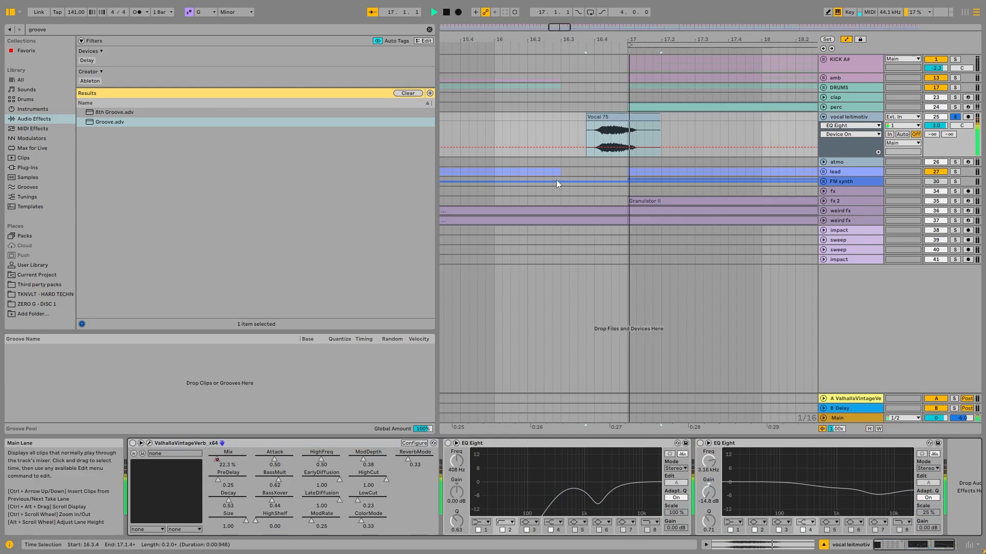
- Switch the vocal's ValhallaVintageVerb back on and examine its settings during playback
left_click(133, 443)
left_click(149, 443)
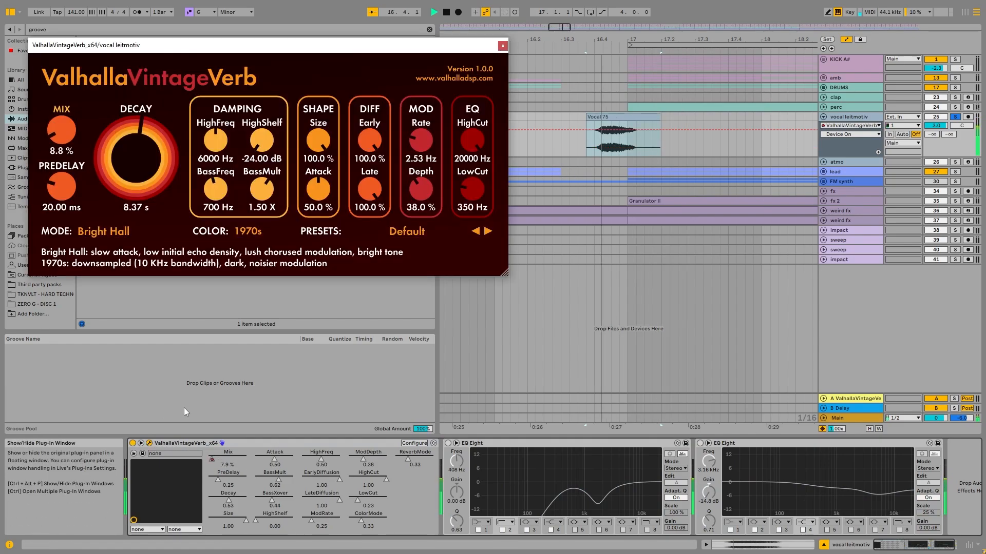
left_click(502, 46)
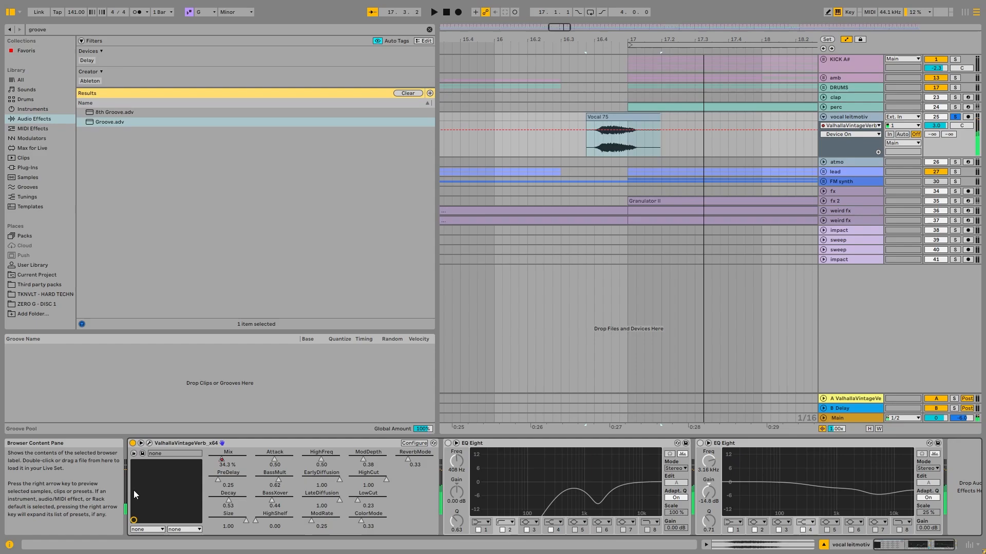
- Show the ValhallaVintageVerb Mix automation on vocal leitmotiv and select the Vocal 75 clip
right_click(224, 458)
left_click(275, 375)
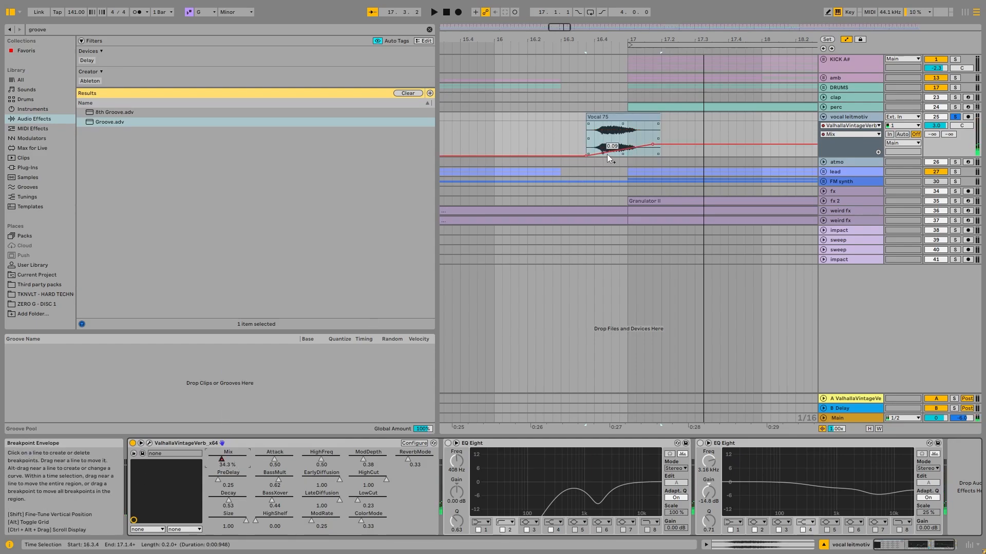
left_click(607, 116)
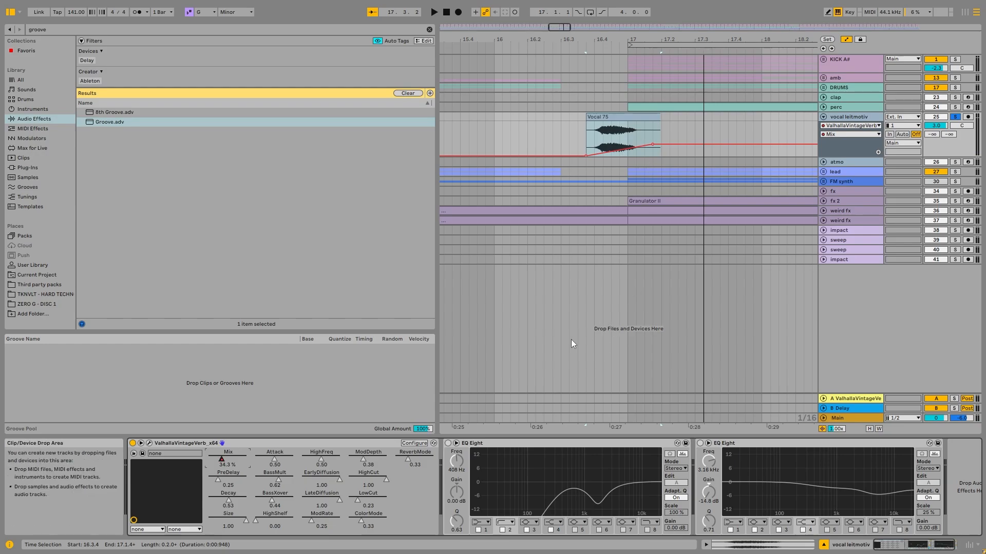
- Switch both EQ Eights on vocal leitmotiv back on, play the clip, and select band 3 of the first EQ
left_click(502, 448)
left_click(700, 443)
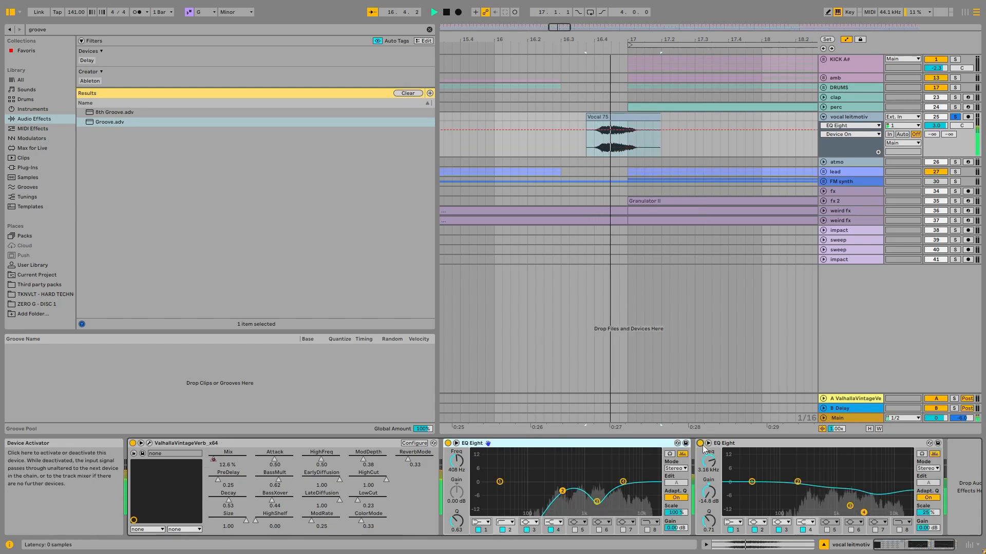
left_click(598, 502)
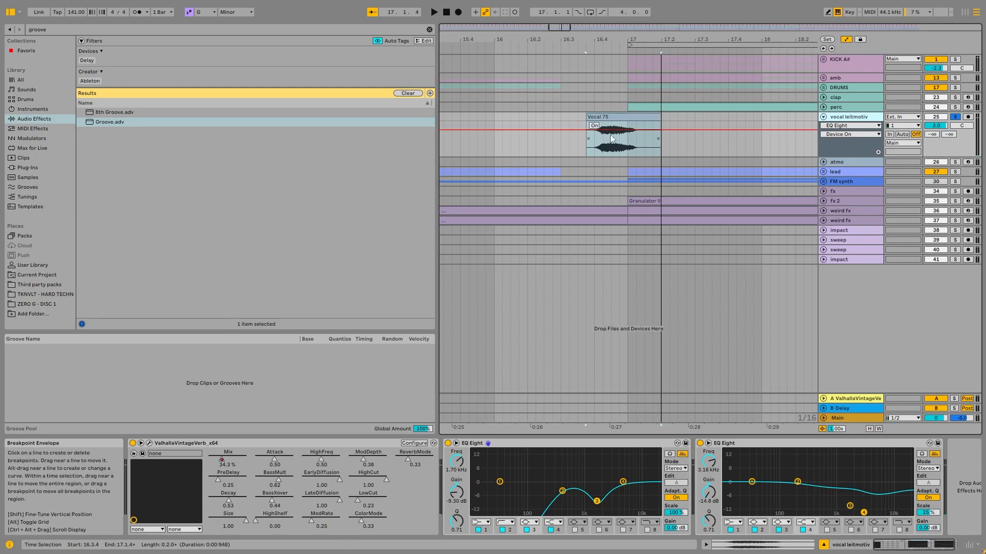
- Fold the vocal leitmotiv track, and unfold and solo the atmo track
scroll(595, 134, "down", 5)
scroll(595, 128, "right", 4)
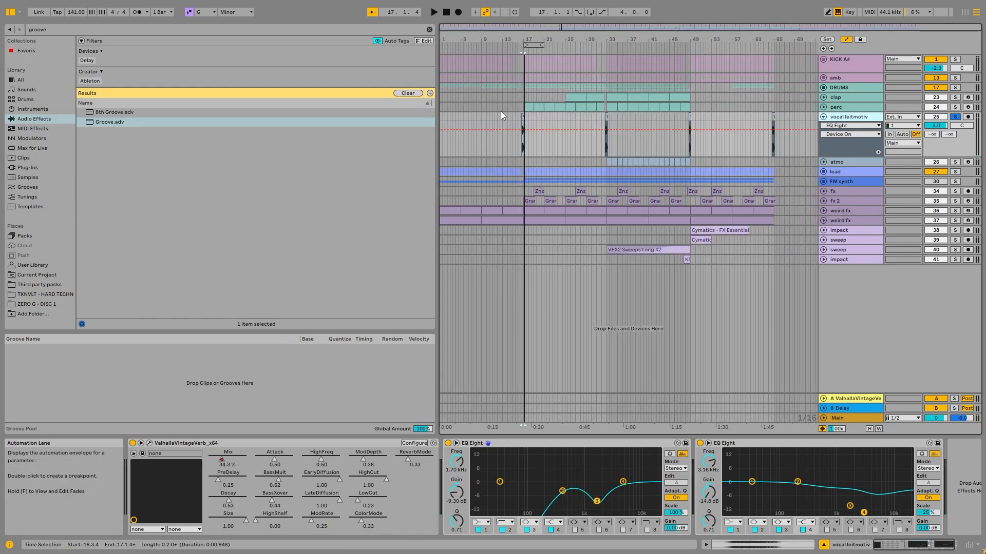
scroll(503, 119, "up", 5)
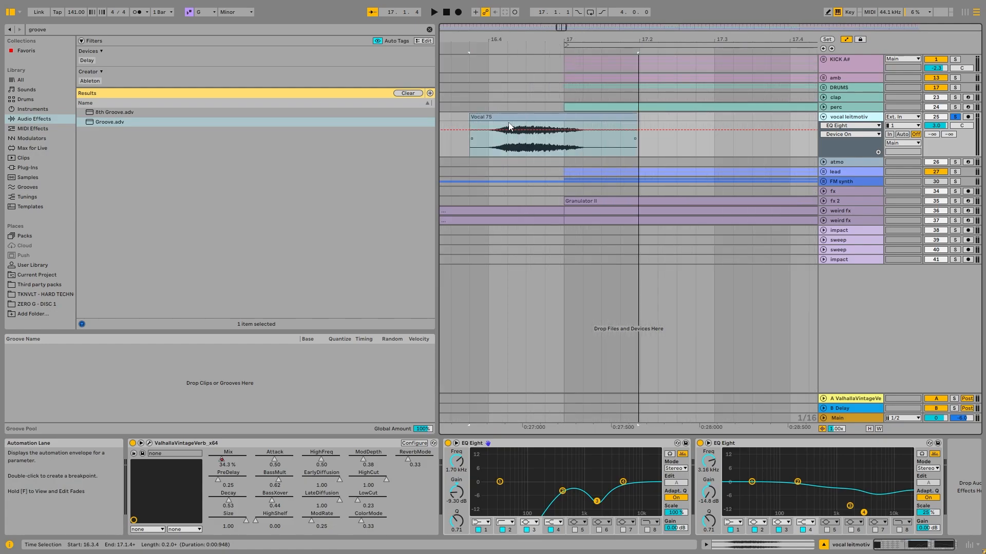
left_click(823, 117)
scroll(679, 121, "down", 10)
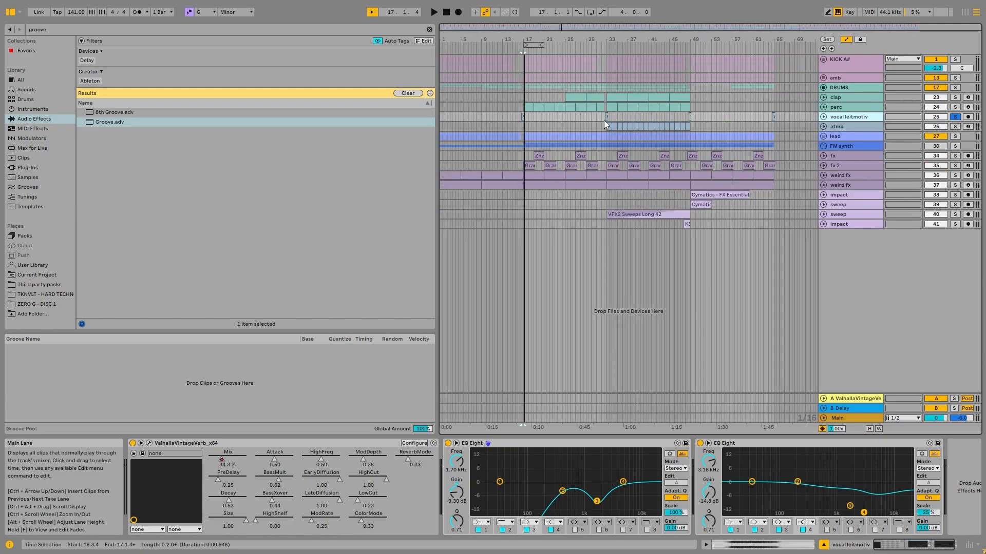
left_click(823, 127)
left_click(955, 126)
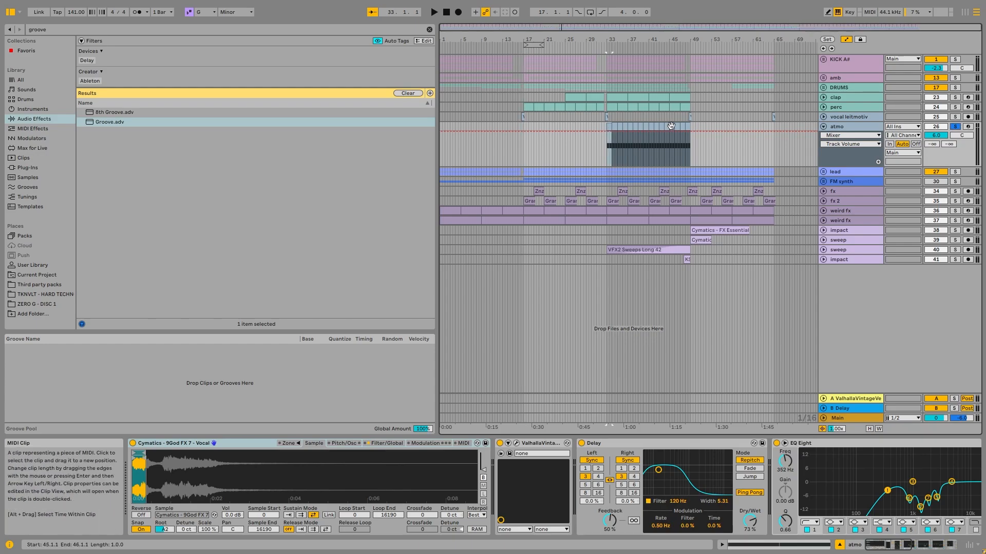
- Select the atmo clips from bar 33 to bar 49, and place the insert marker on vocal leitmotiv at 48.3.1
left_click(641, 123)
left_click(641, 126)
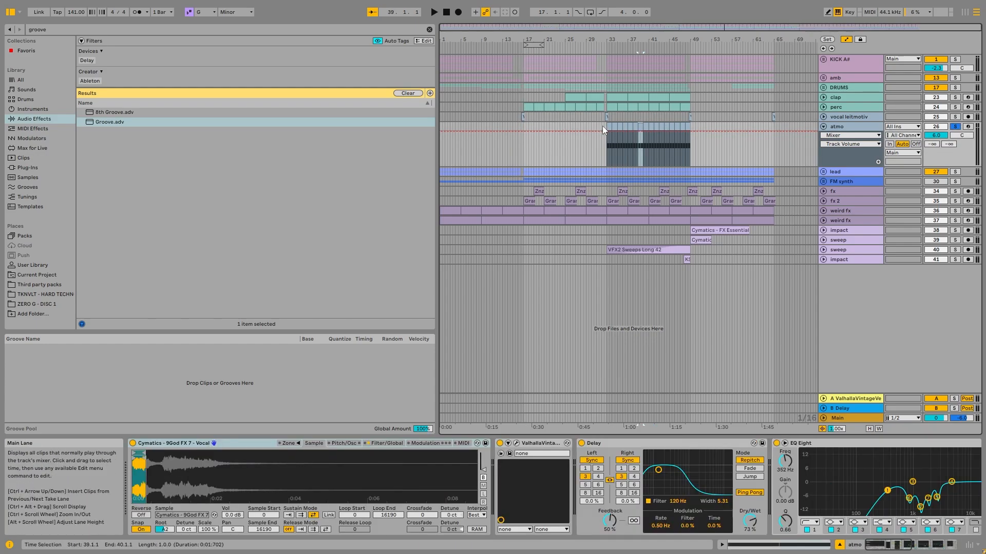
left_click(608, 126)
left_click(690, 127, "shift")
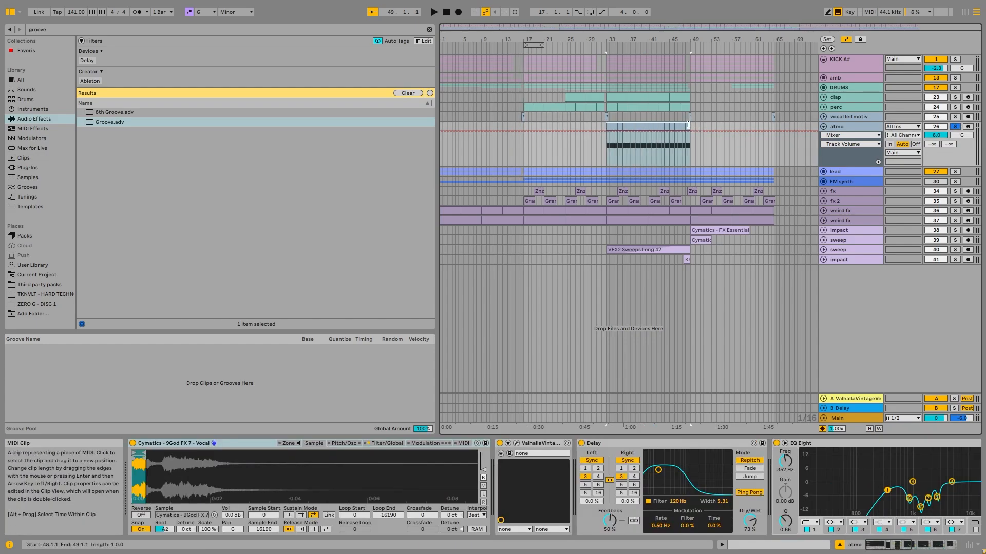
left_click(688, 116)
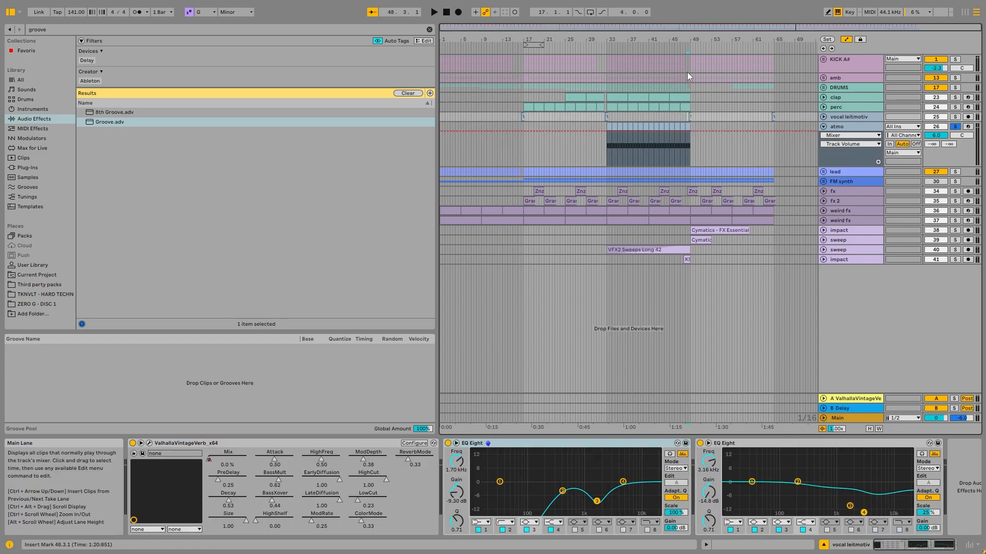
- Play the soloed atmo track from about bar 47
scroll(687, 74, "up", 5)
scroll(667, 127, "down", 10)
scroll(692, 128, "up", 7)
left_click(622, 154)
key("space")
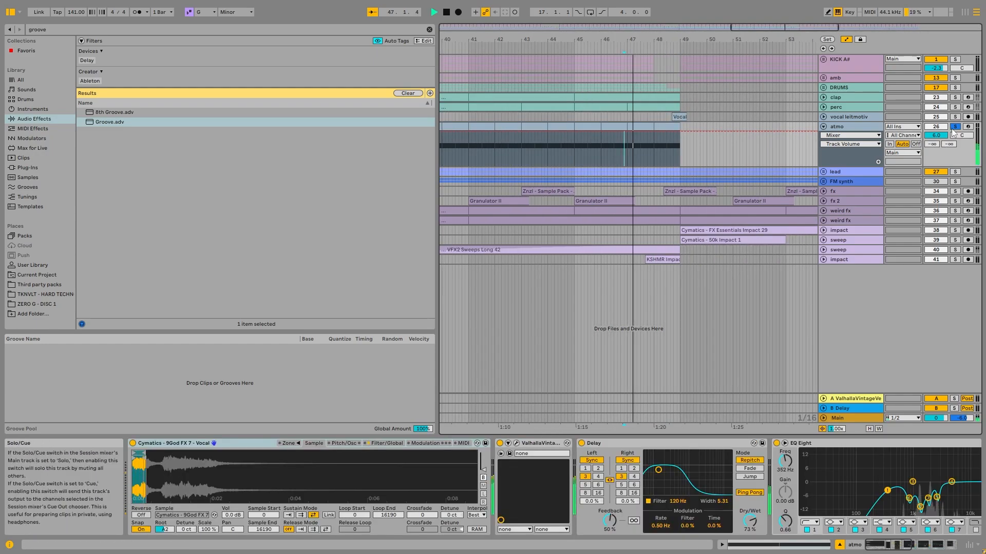
key("space")
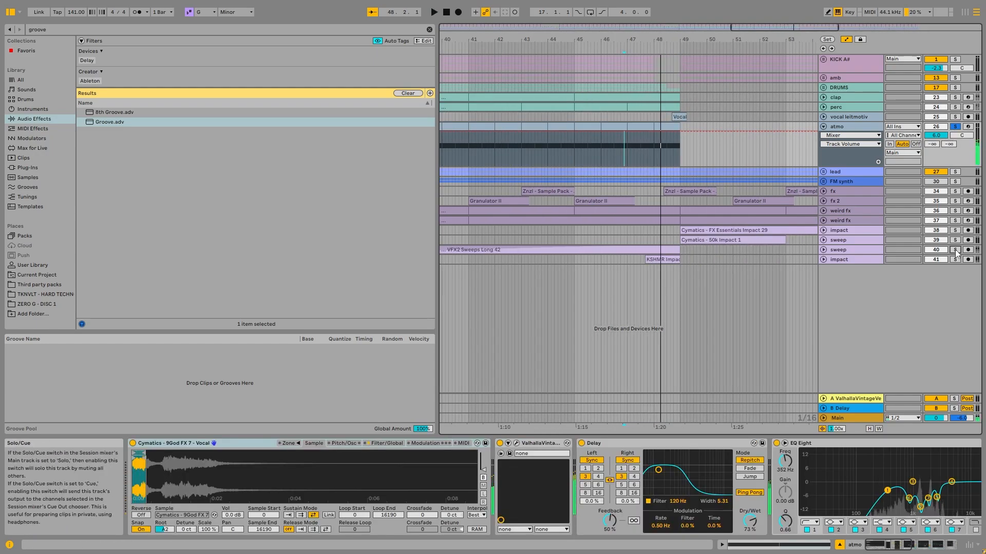
- Solo the sweep track holding VFX2 Sweeps Long 42 and play its clip from bar 33 and from near its end
left_click(955, 250)
key("space")
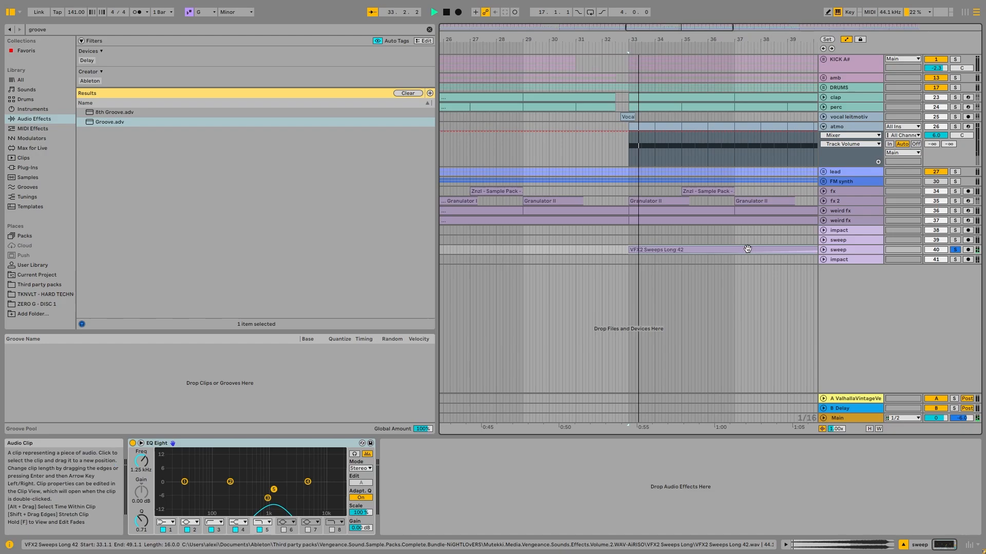
scroll(748, 249, "down", 7)
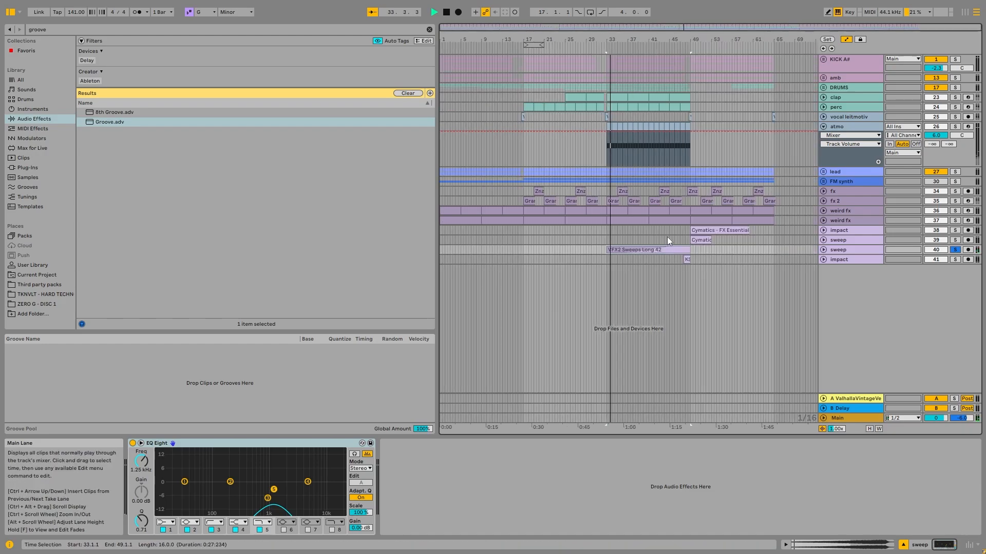
left_click(674, 241)
key("space")
- Solo the last impact track and play its KSHMR Impact w Sweep 07 clip
key("space")
left_click(954, 260)
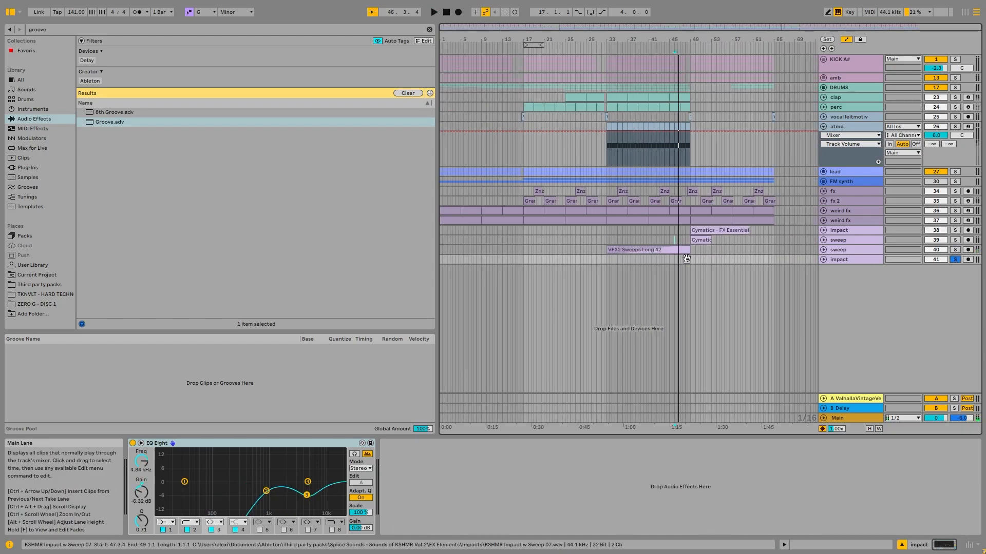
left_click(686, 260)
key("space")
key("space")
- Add atmo and the long sweep to the soloed impact and play the build-up into bar 49
key("space")
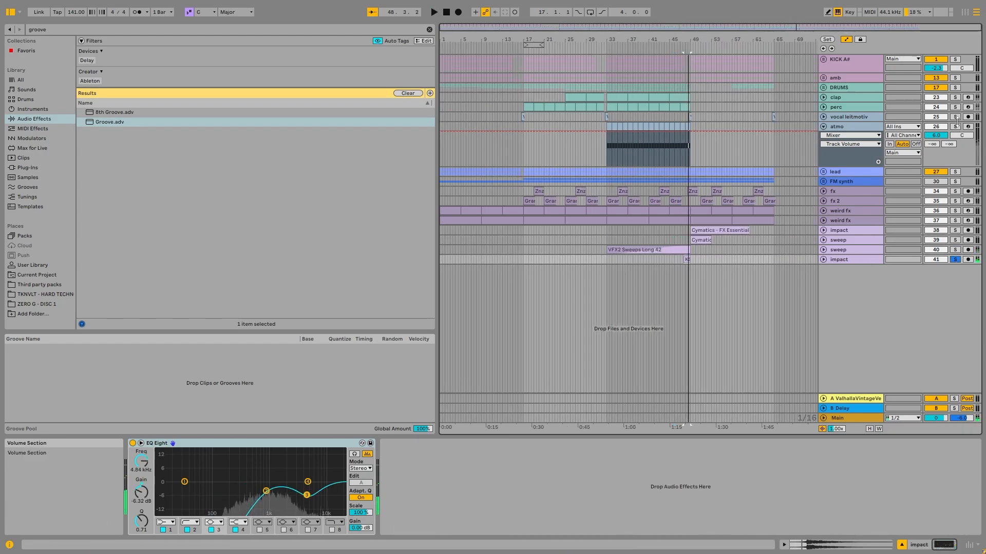
left_click(954, 126)
left_click(954, 250)
key("space")
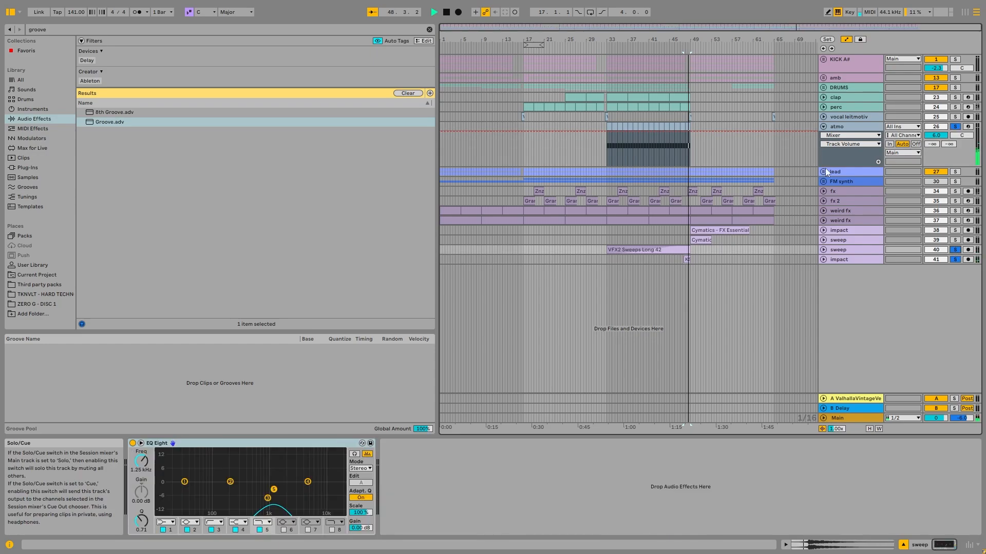
- Unsolo the tracks and play the full mix through the transition at bar 49
left_click(958, 124)
left_click(692, 107)
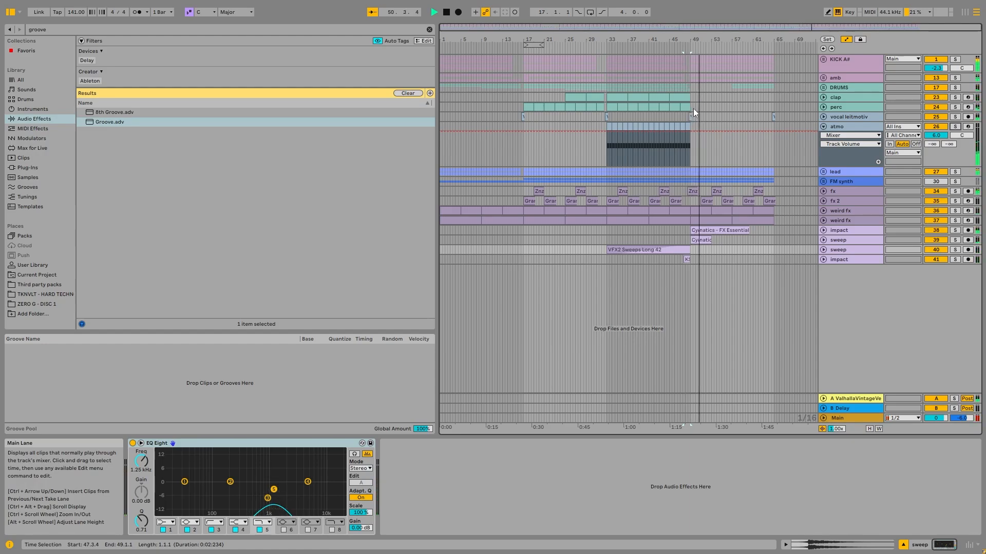
key("space")
- Solo and unfold the atmo track, and play its clip from bar 45
left_click(823, 126)
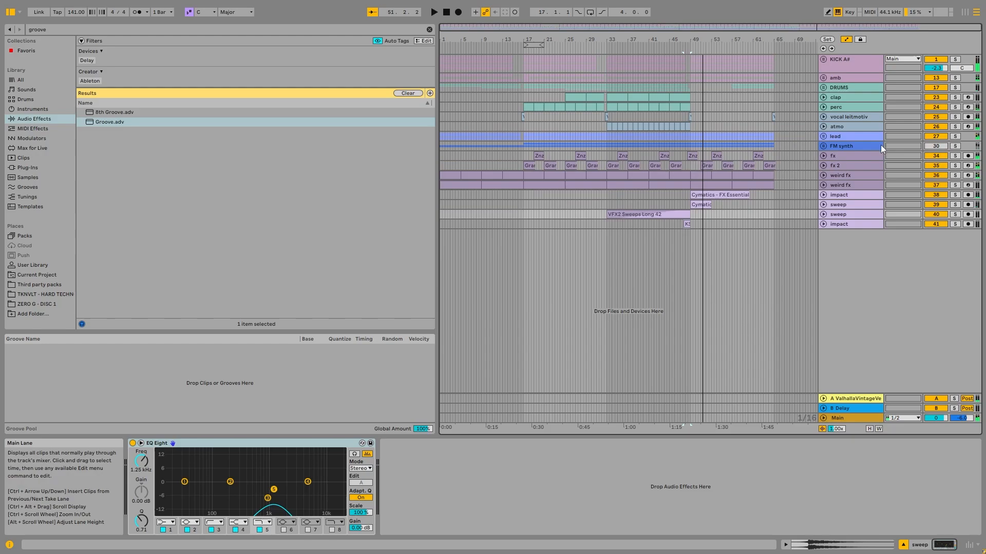
left_click(845, 126)
left_click(823, 127)
left_click(955, 126)
left_click(670, 125)
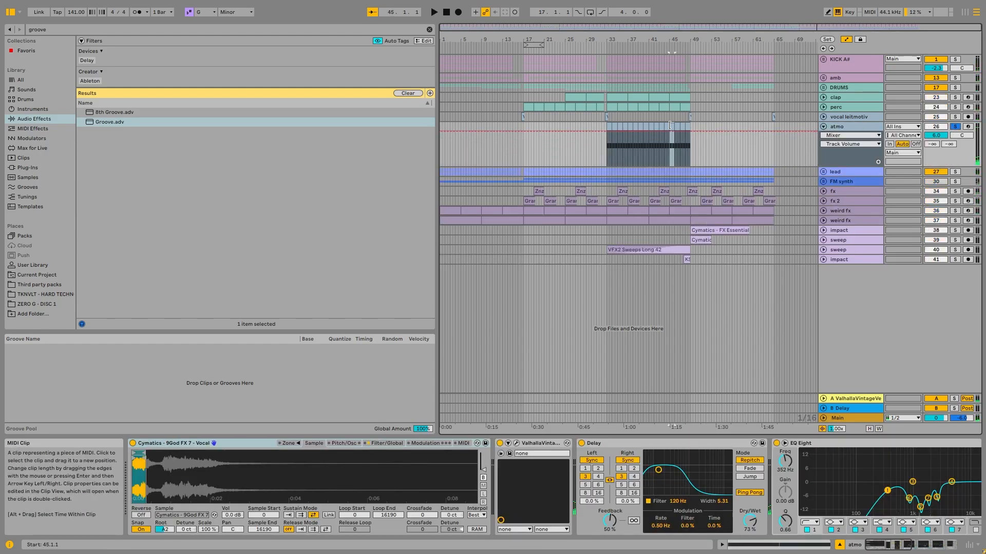
key("space")
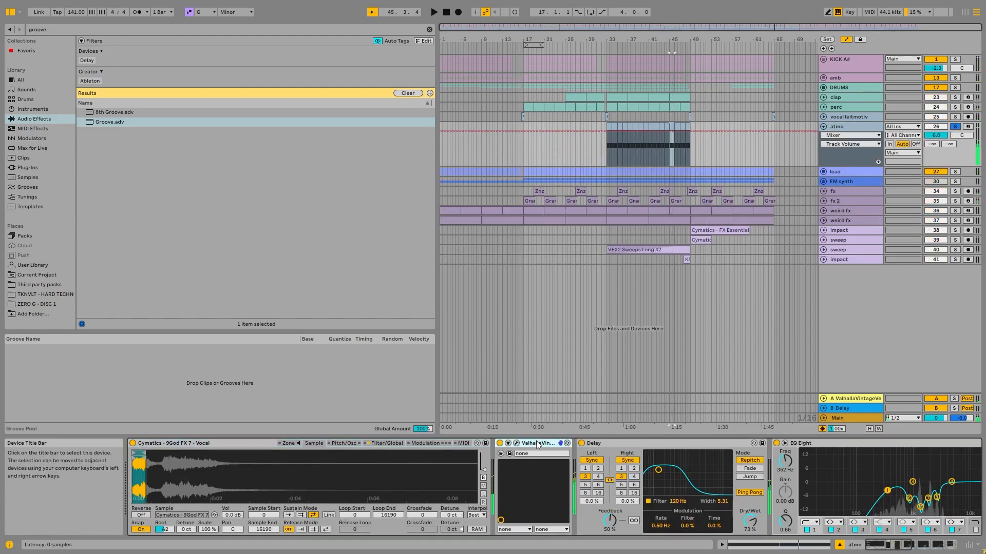
- Group atmo's ValhallaVintageVerb, Delay and three EQ Eights into an Audio Effect Rack and switch the rack off during playback
scroll(890, 537, "down", 5)
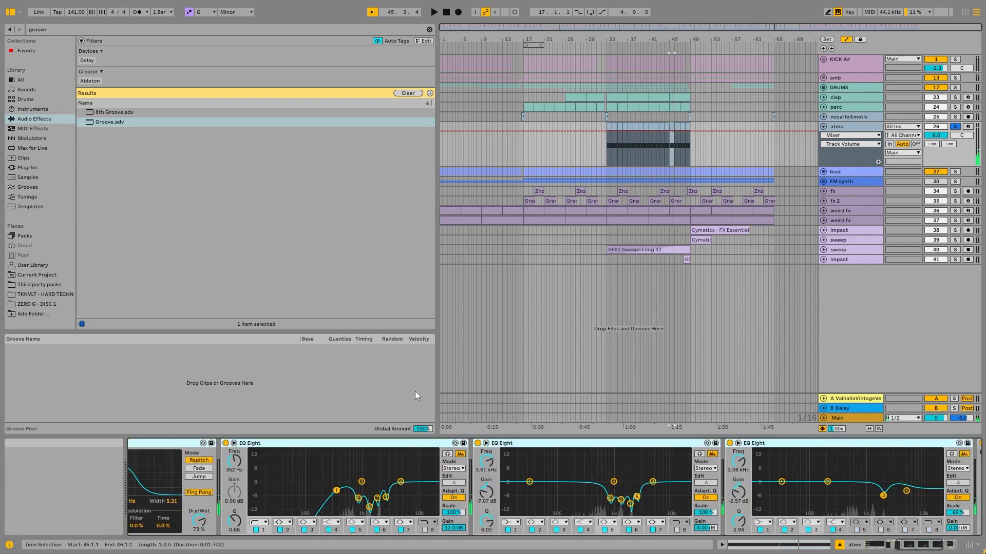
scroll(899, 525, "up", 5)
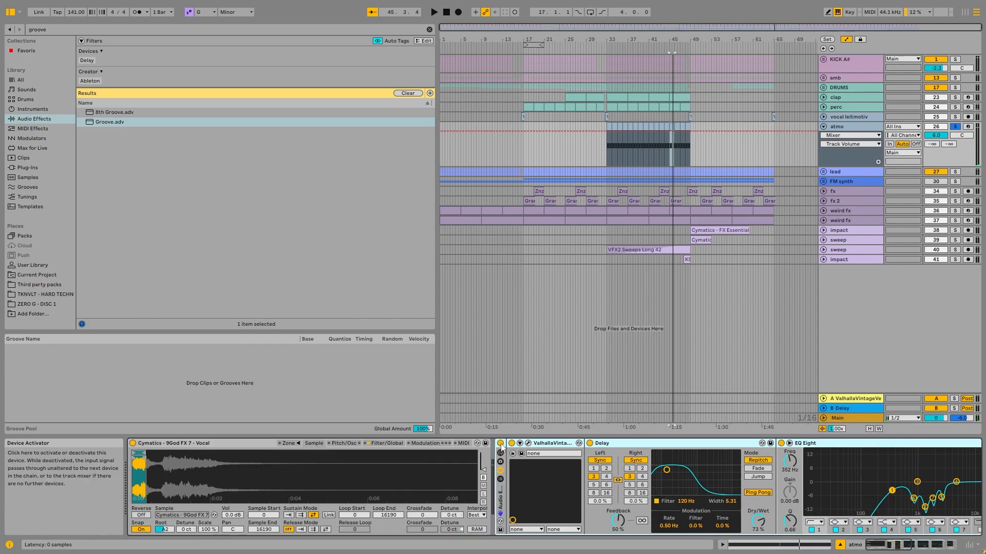
key("space")
scroll(898, 526, "down", 6)
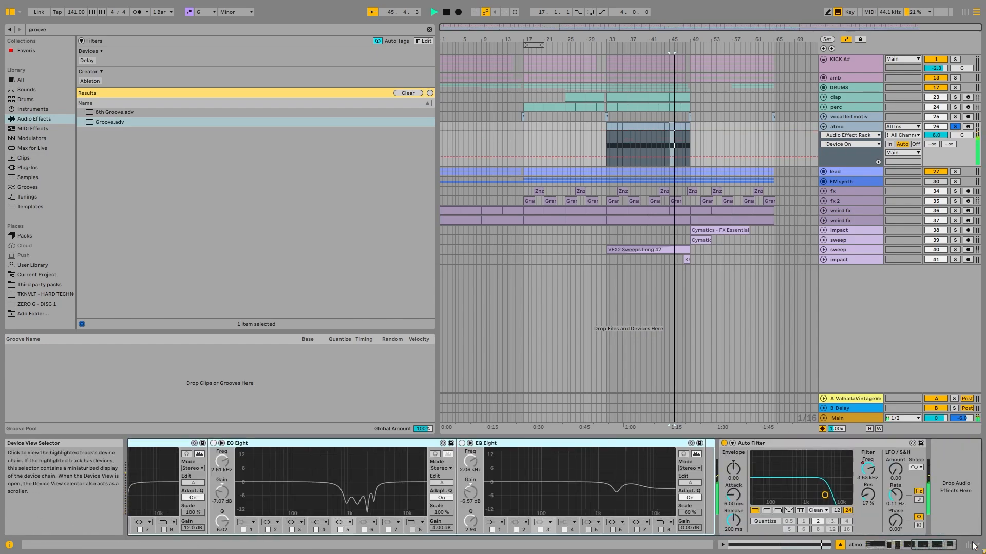
- Play the atmo clips with the effect rack off, from bar 33 and from bar 43
scroll(974, 546, "up", 6)
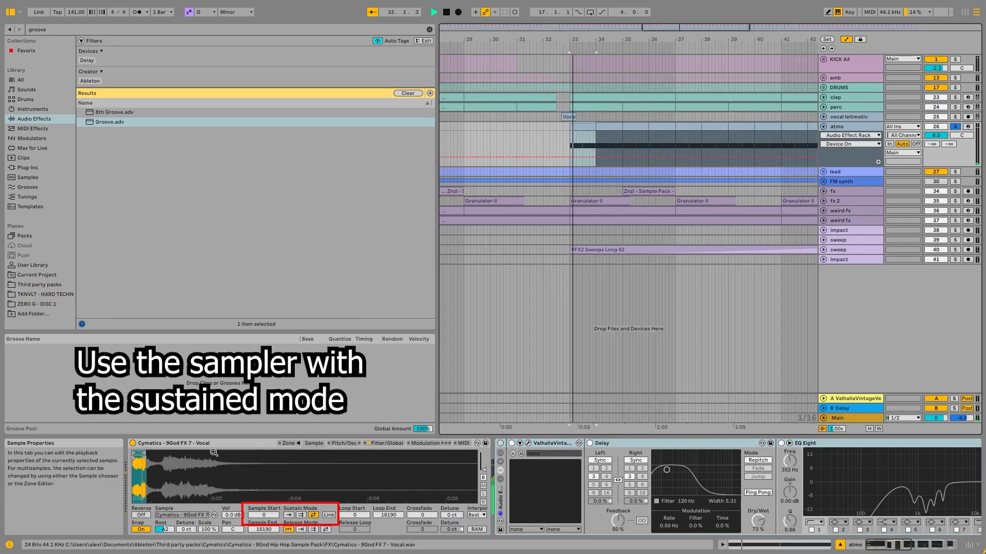
scroll(694, 155, "down", 4)
left_click(767, 128)
key("space")
key("space")
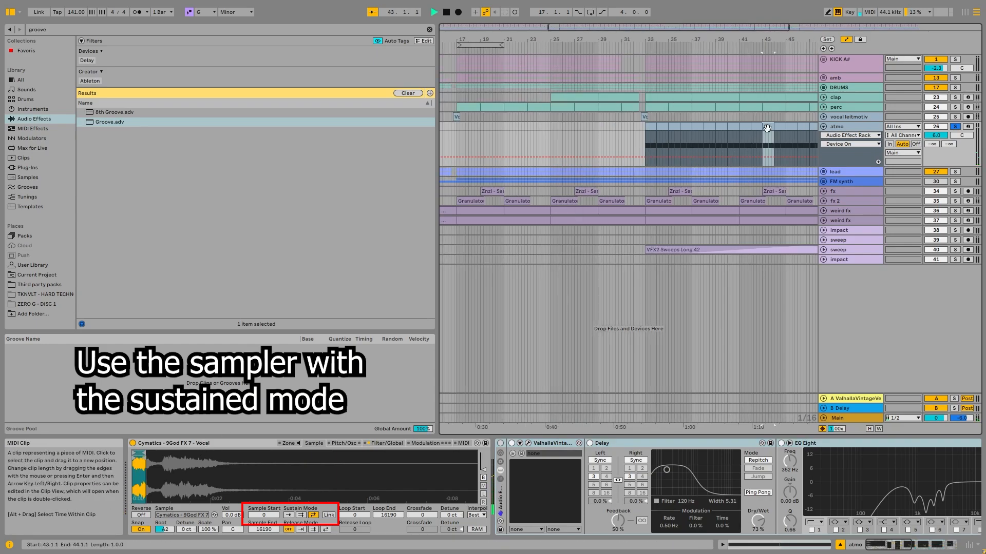
- Switch the atmo effect rack back on, and view the ValhallaVintageVerb and Delay settings while playing from bar 43
left_click(500, 444)
left_click(527, 443)
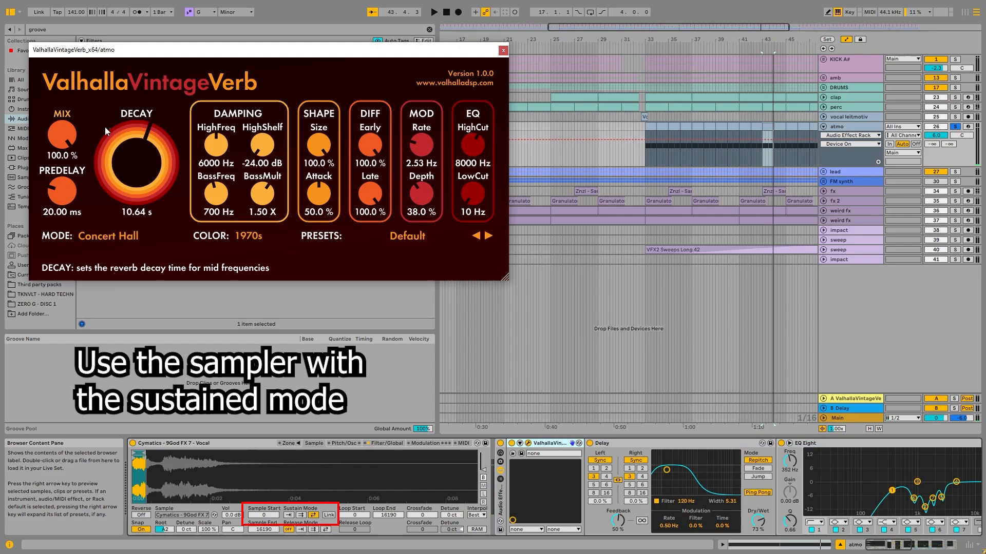
left_click(503, 50)
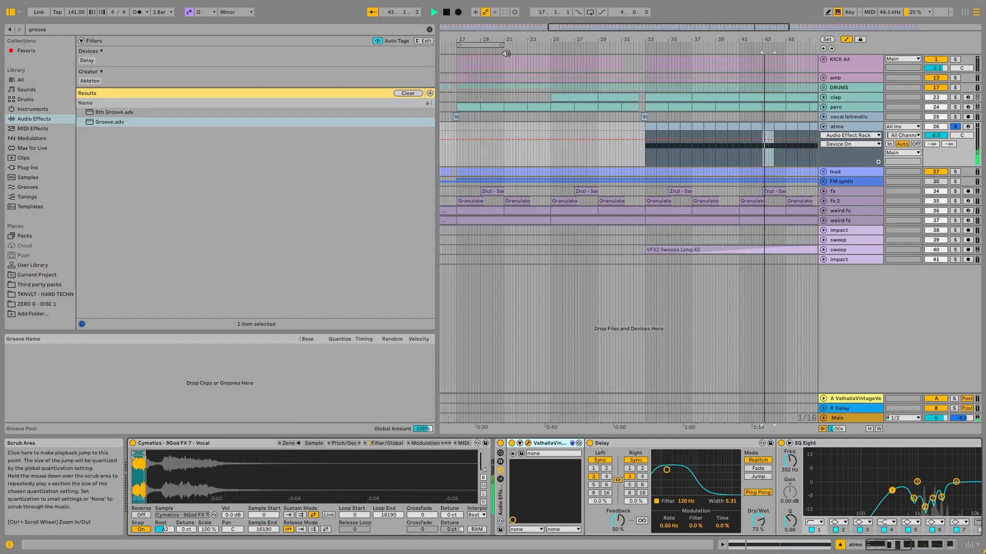
left_click(646, 446)
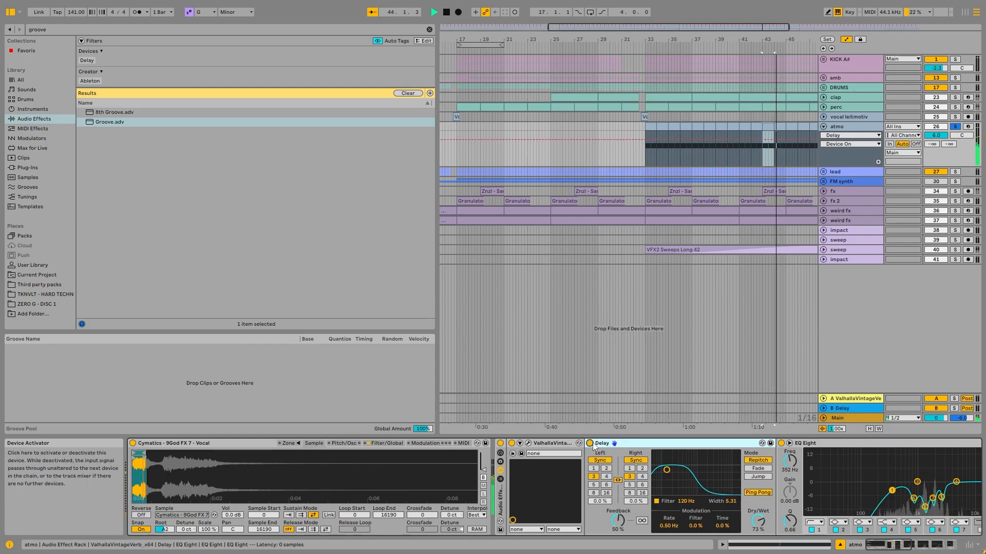
scroll(825, 499, "right", 5)
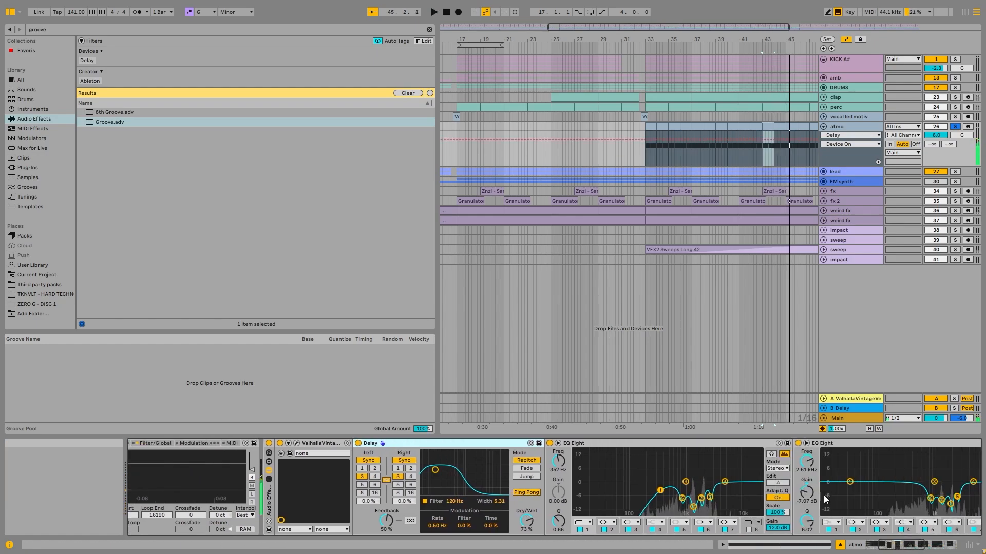
left_click_drag(919, 544, 932, 542)
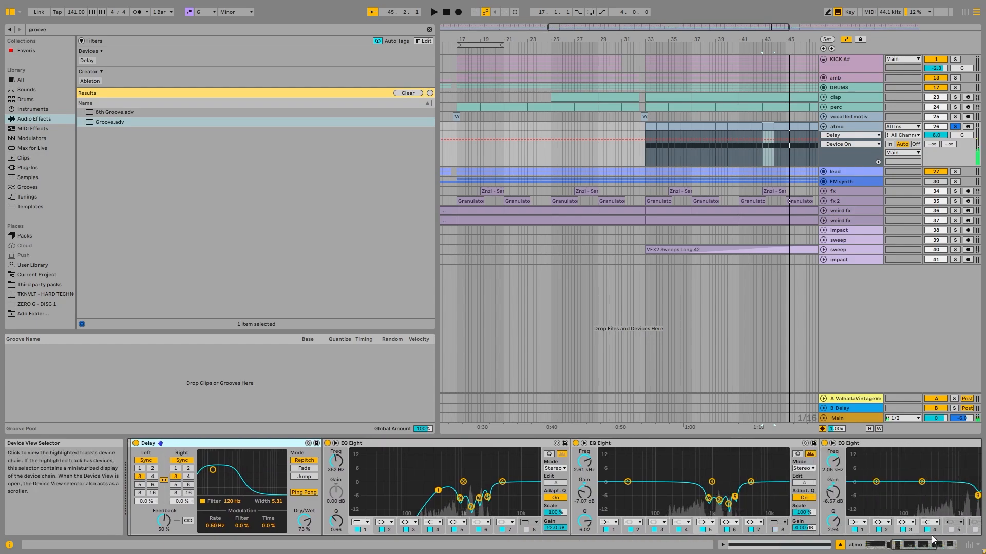
- Switch off the first two EQ Eights on atmo and play the clips from bar 43
left_click(327, 443)
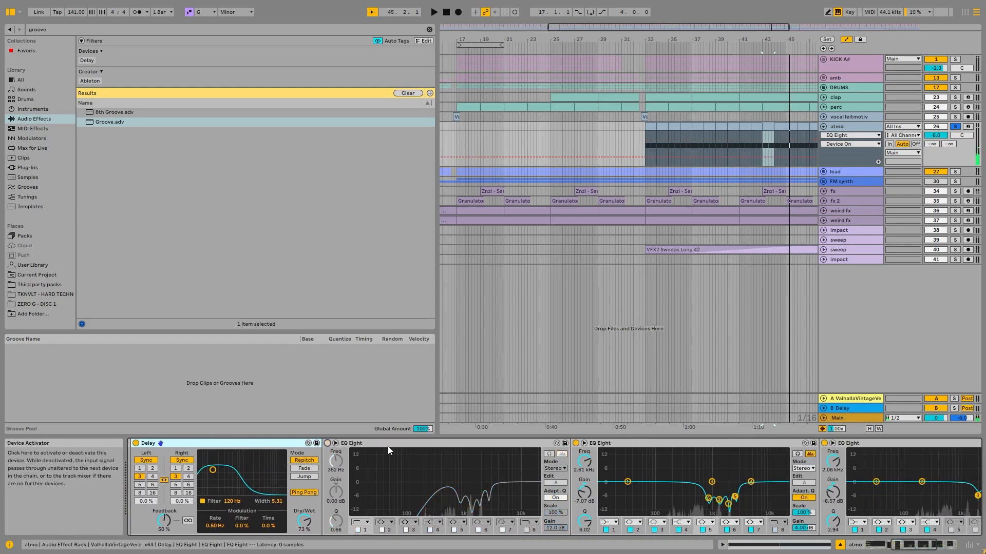
left_click(575, 443)
scroll(728, 478, "right", 5)
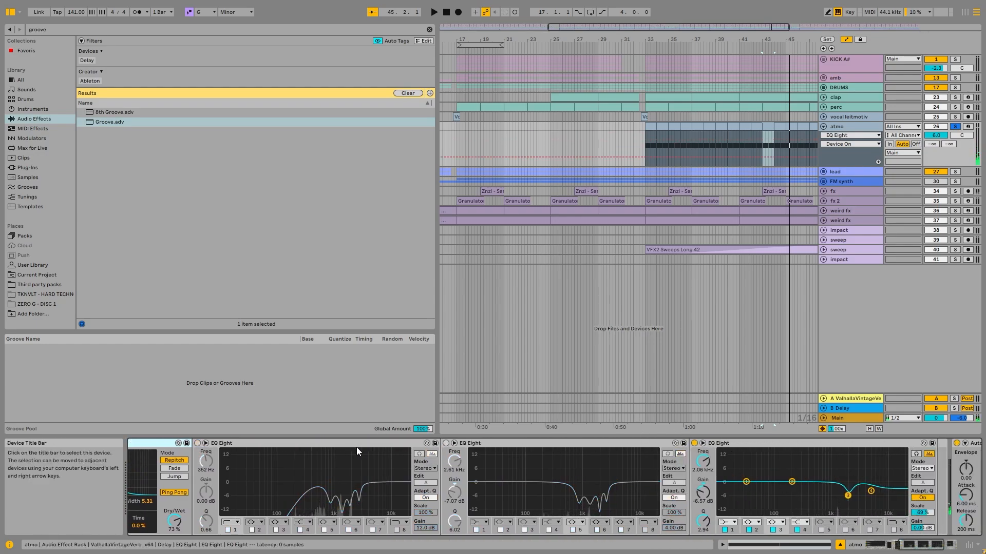
key("space")
scroll(767, 149, "down", 5)
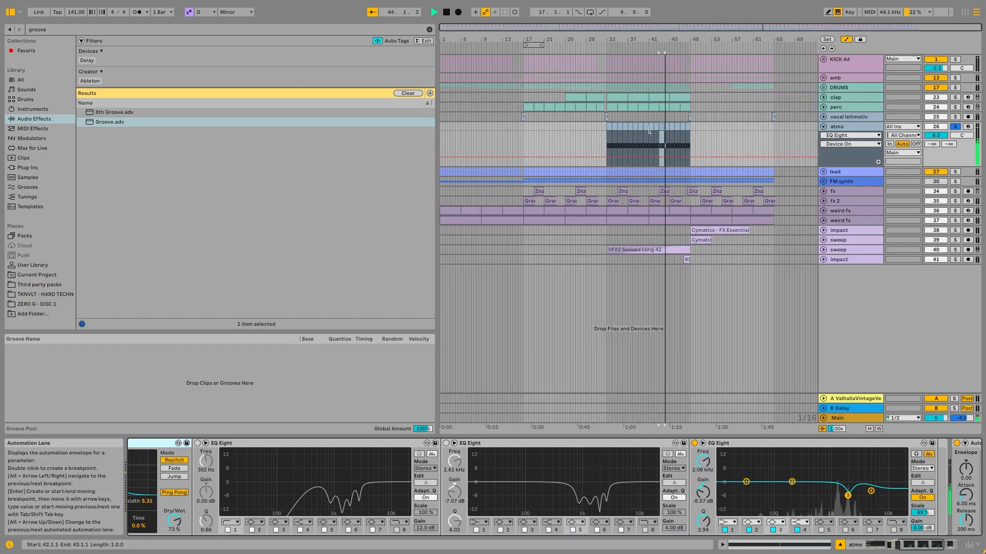
- Place the insert marker at 47.3.3, play atmo, and switch the first two EQ Eights back on
left_click(683, 136)
left_click(197, 443)
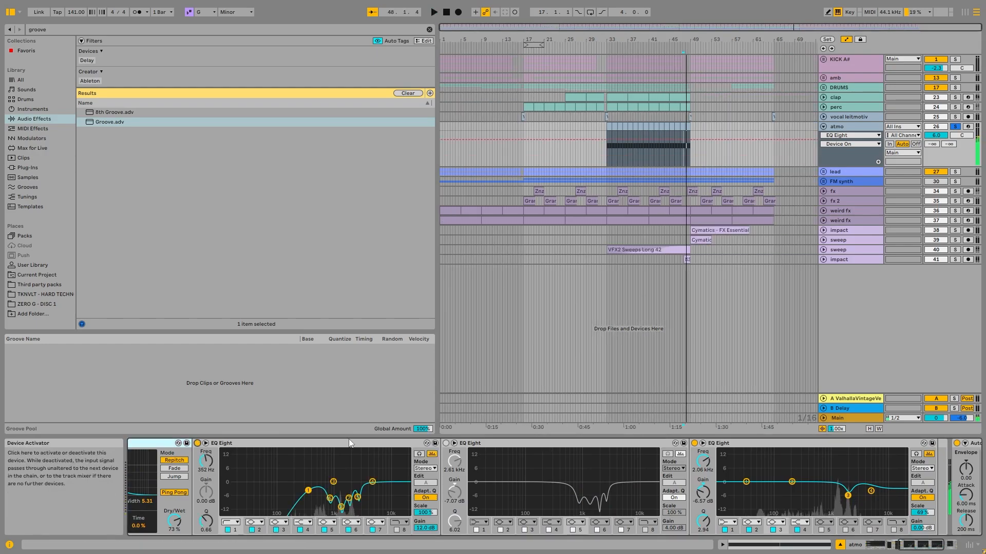
left_click(446, 443)
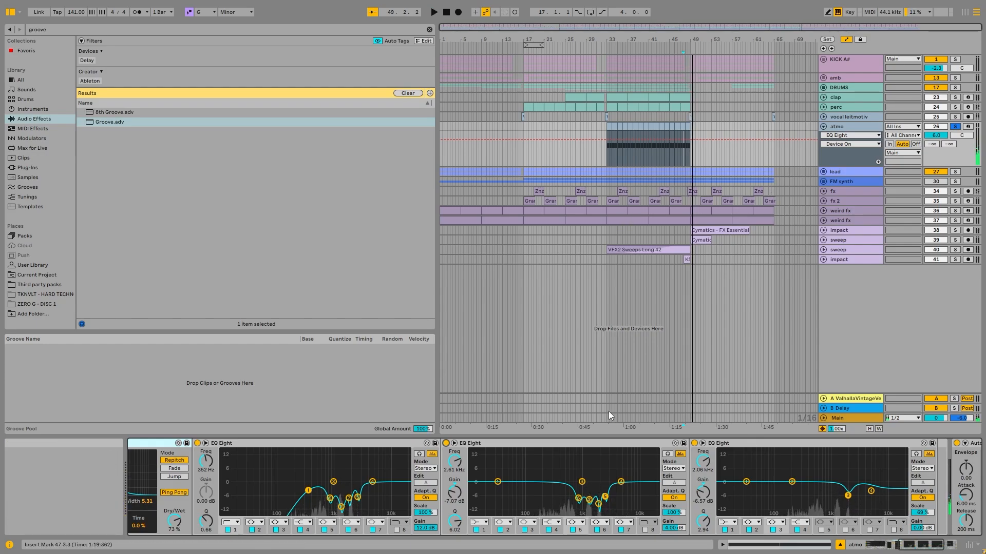
- View the second EQ Eight's curve enlarged, and show atmo's Auto Filter Frequency automation from bar 33 to 49
double_click(601, 474)
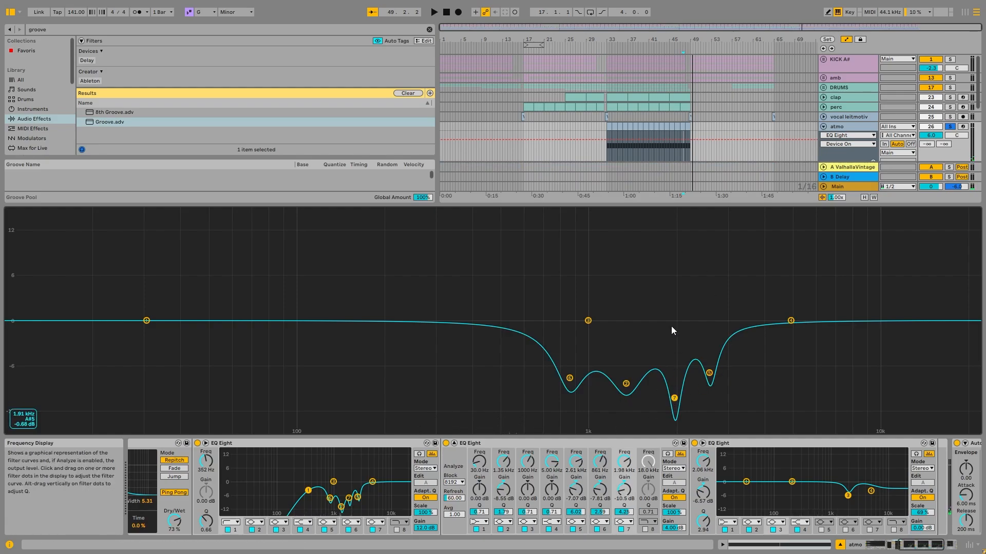
double_click(651, 273)
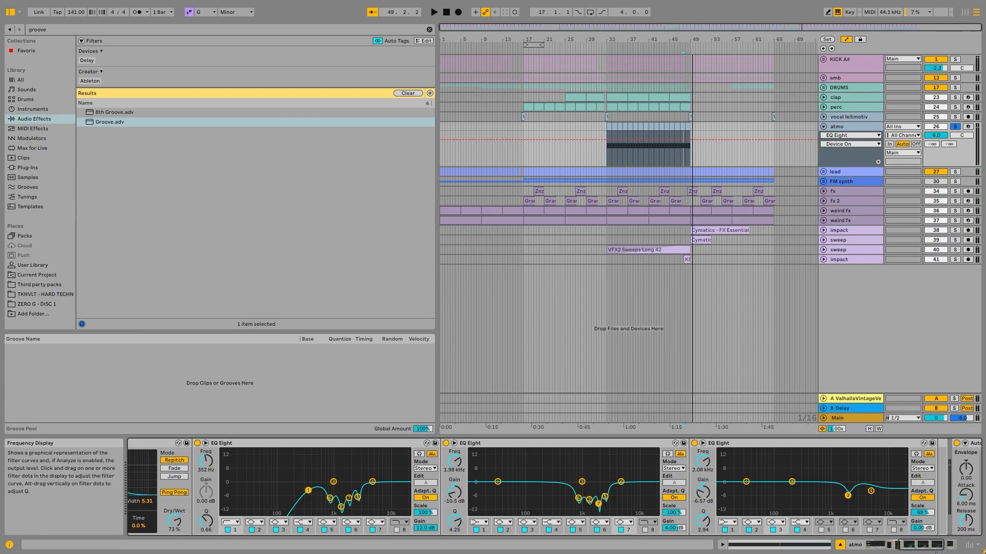
scroll(865, 475, "down", 5)
right_click(871, 470)
left_click(799, 386)
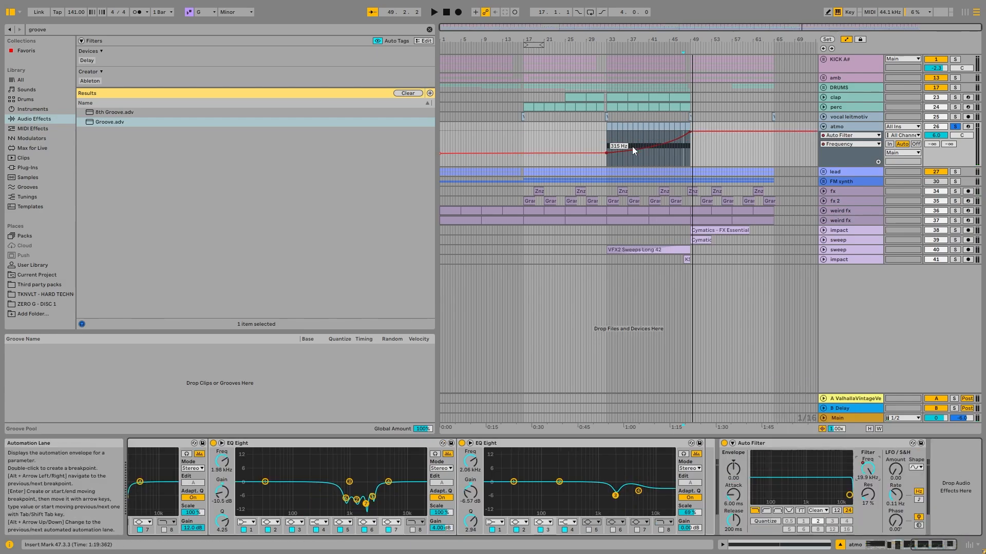
scroll(687, 126, "up", 5)
scroll(765, 129, "down", 3)
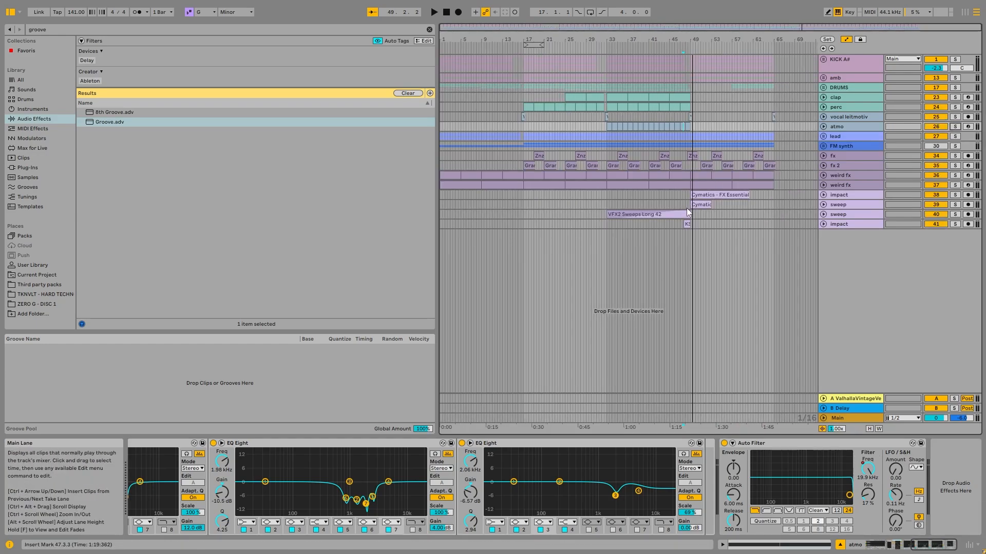
- Fold and unsolo the atmo track, and unfold the impact and sweep tracks whose clips start at bar 49
left_click(660, 215)
left_click(836, 216)
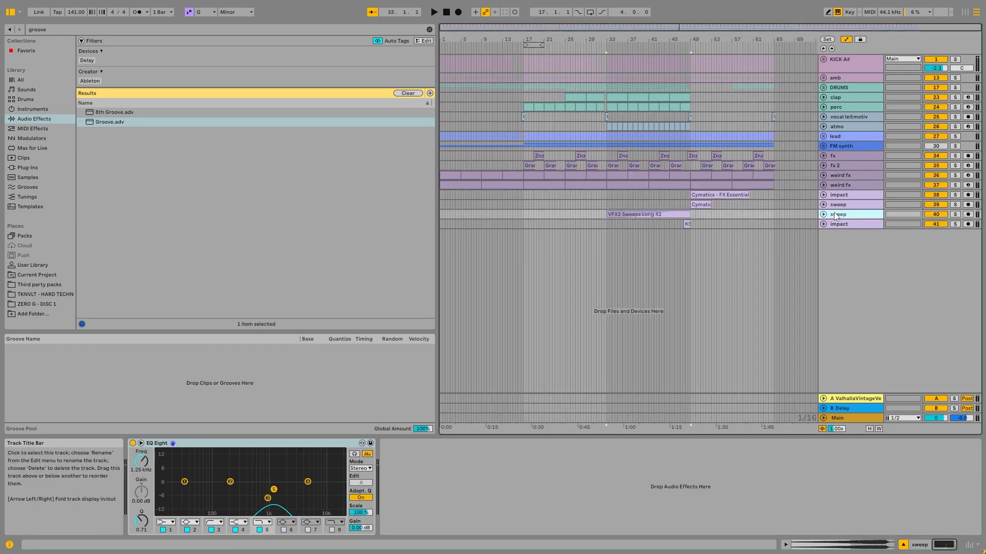
left_click(823, 204)
left_click(823, 195)
- Solo the unfolded impact and sweep tracks and play them from the Cymatics - FX Essentials Impact 29 clip at bar 49
left_click(705, 196)
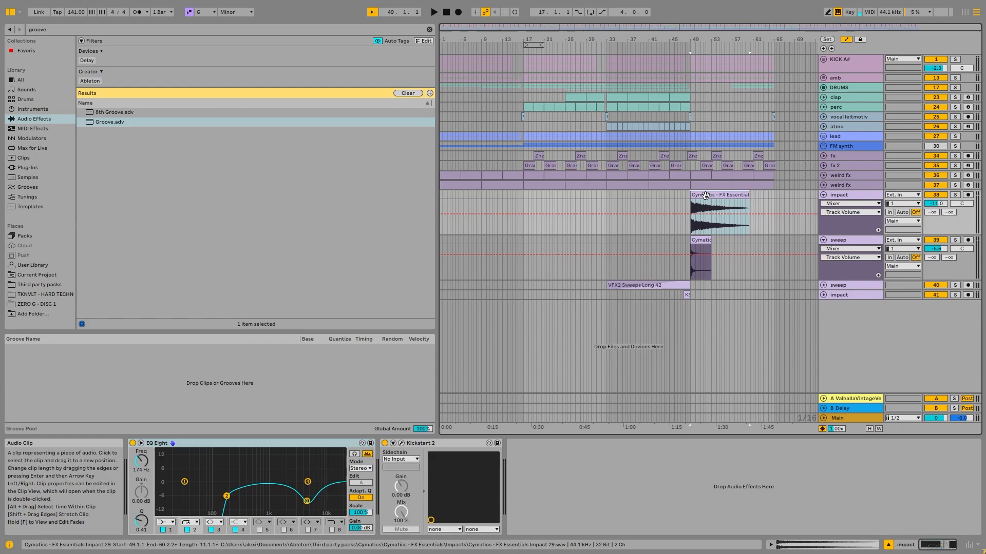
scroll(705, 196, "up", 5)
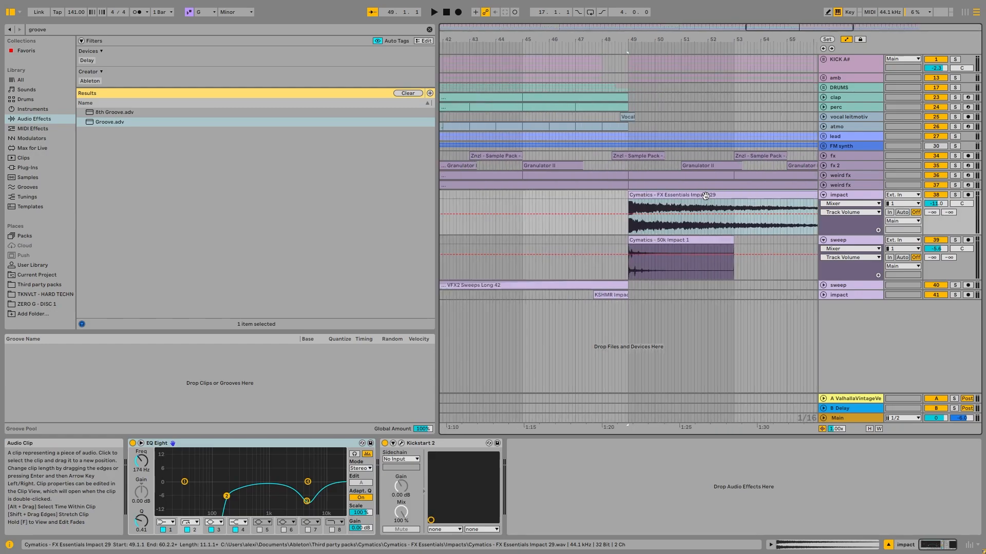
left_click(954, 196)
left_click(953, 240)
key("space")
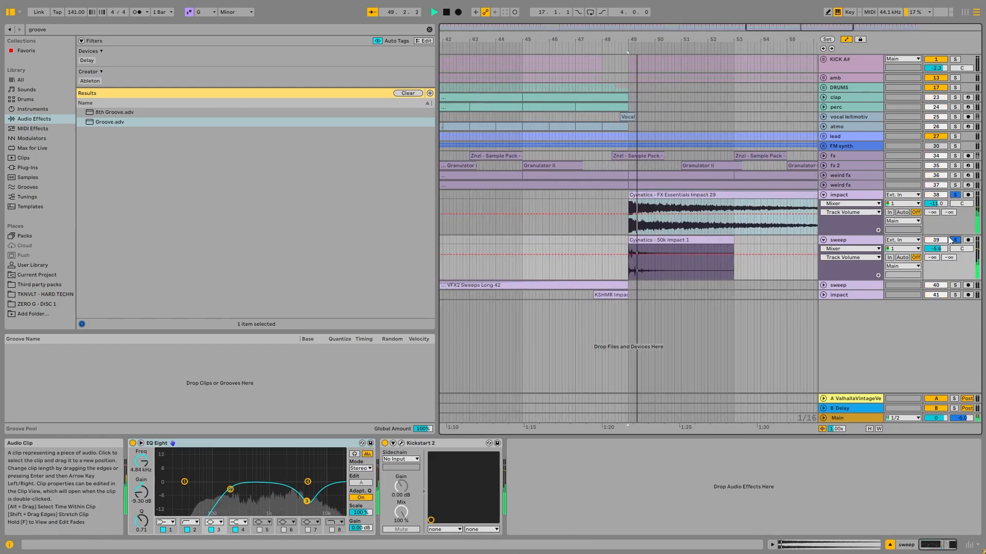
- View the sweep track's devices, and select Kickstart 2 on the impact track
left_click(839, 240)
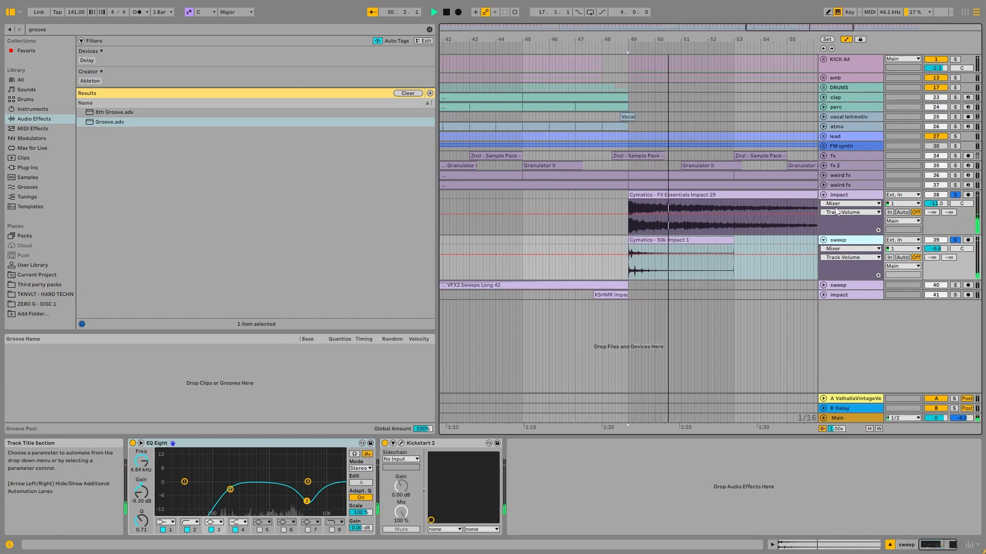
left_click(856, 196)
left_click(445, 441)
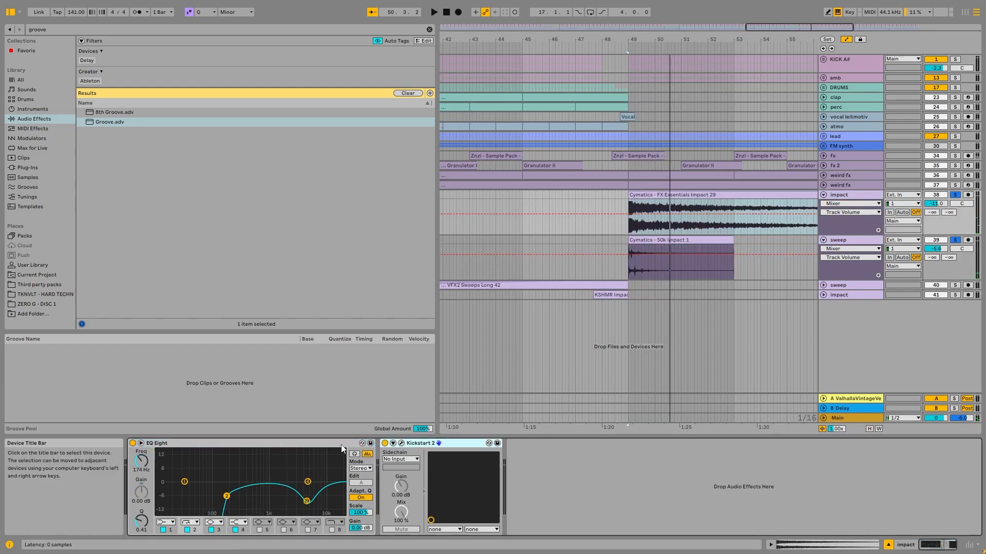
- Select the impact track's EQ Eight, and fold the unfolded impact and sweep tracks
left_click(241, 444)
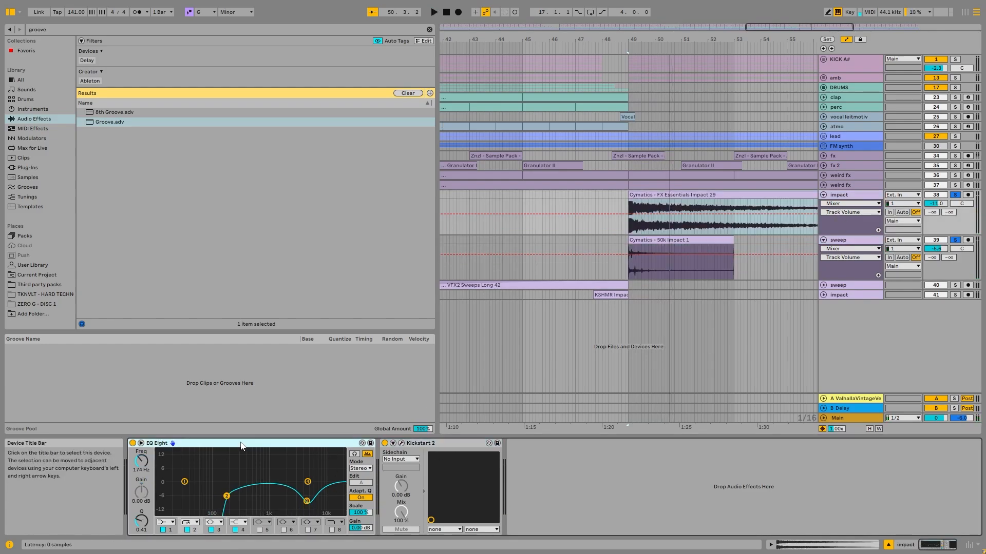
left_click(823, 195)
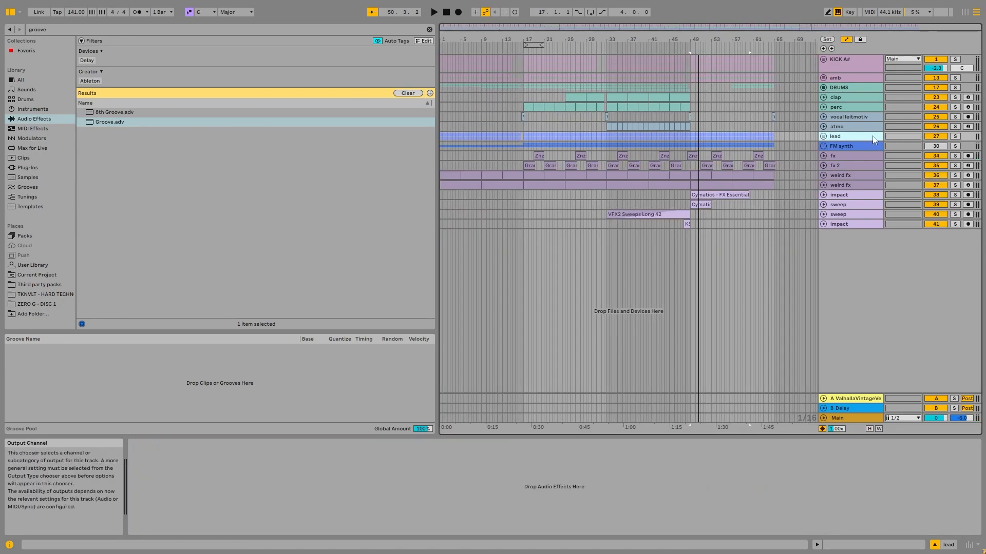
- Unfold and solo the lead group, and play it from the low perc clip at bar 1
left_click(823, 136)
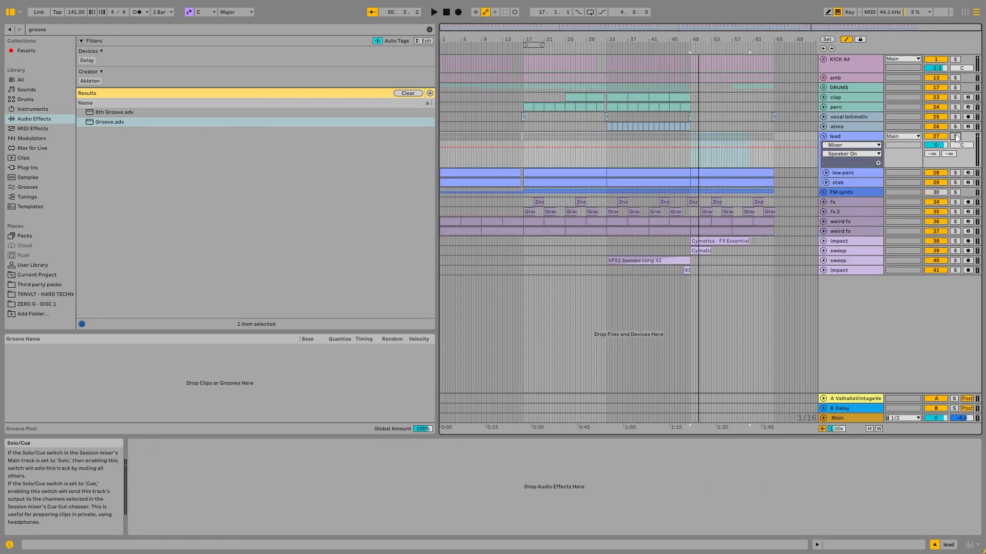
left_click(955, 136)
left_click(496, 173)
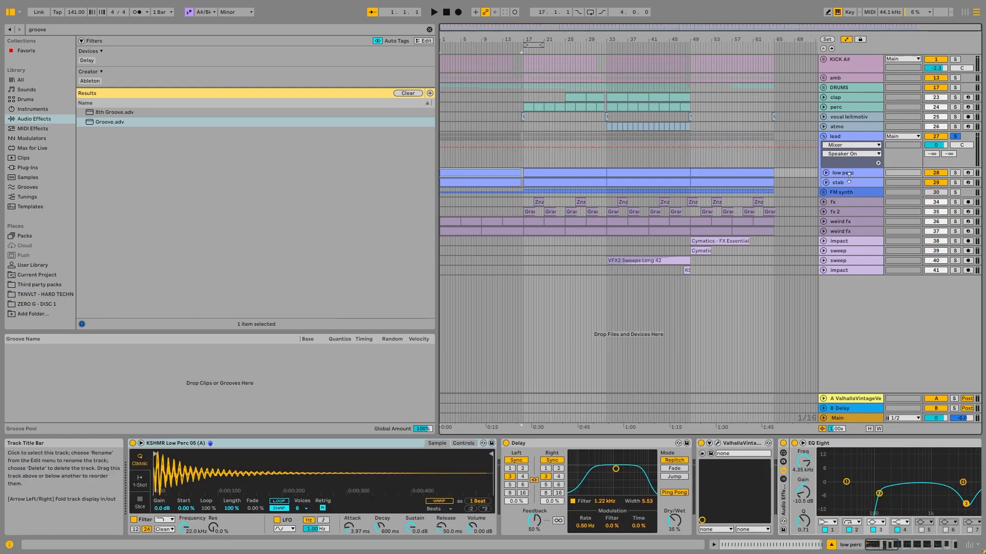
key("space")
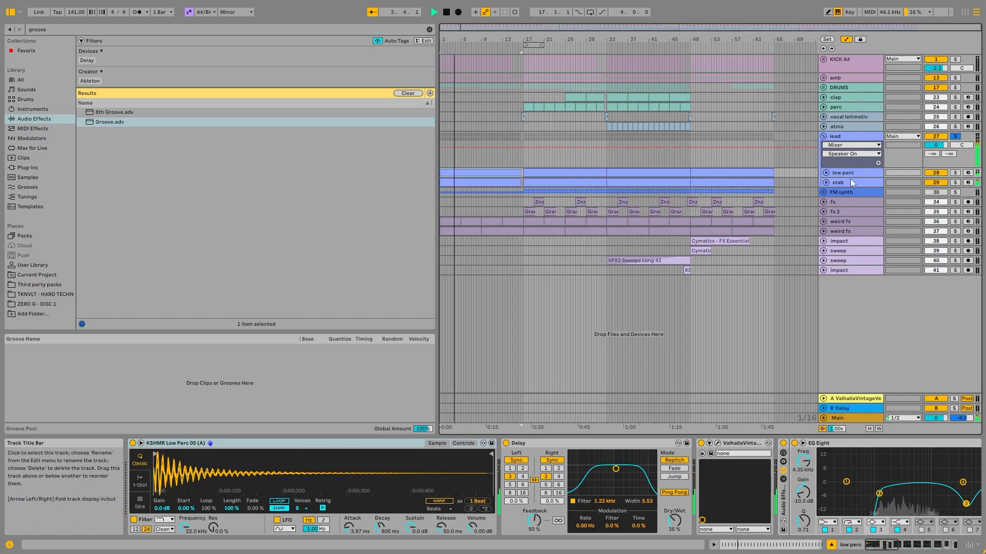
- Unfold the stab and low perc tracks, and play stab soloed from its clip at bar 1
left_click(826, 182)
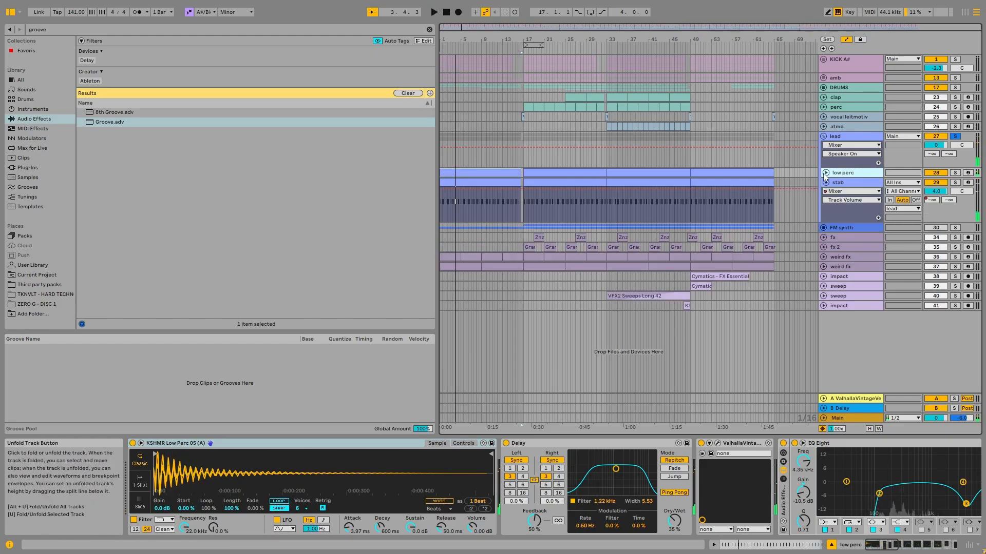
left_click(826, 173)
left_click(834, 218)
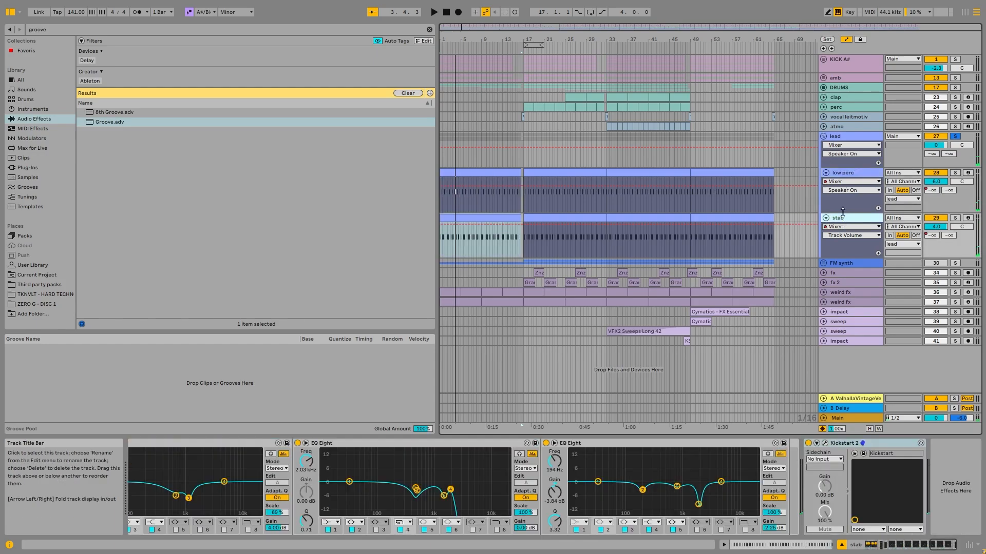
left_click(955, 218)
left_click(467, 216)
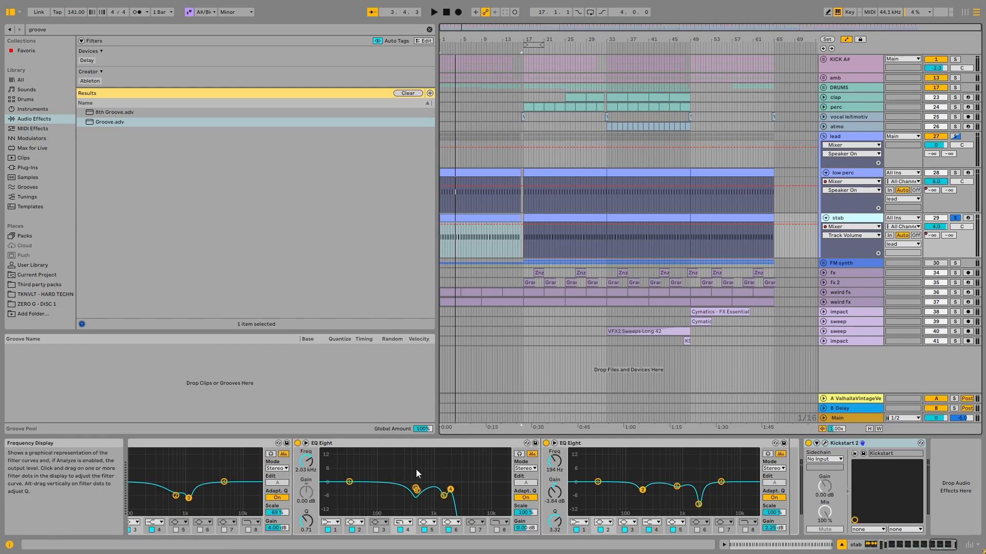
key("space")
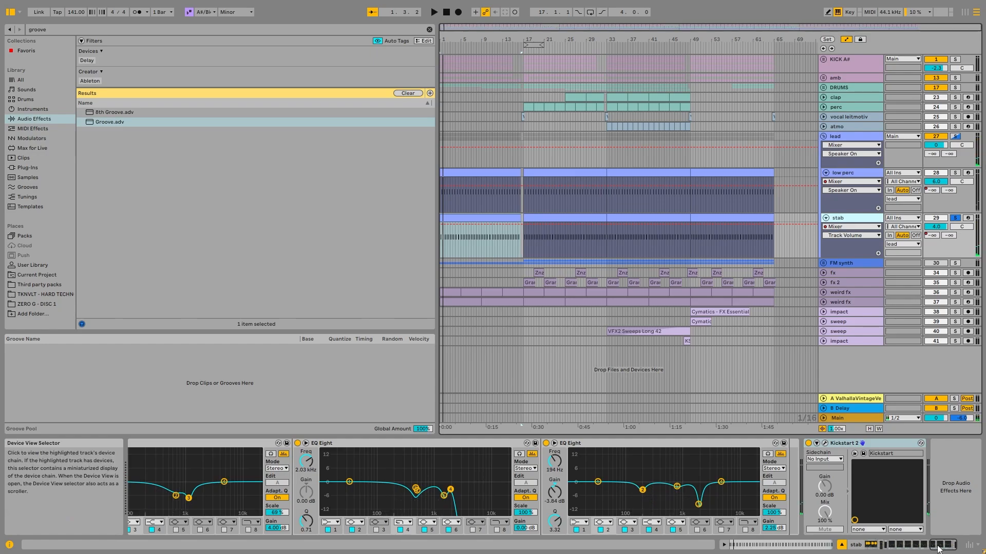
- View stab's Akkya Synth Loop 2_130 sampler, and play the track while switching its ValhallaVintageVerb and Delay off and back on
left_click(874, 545)
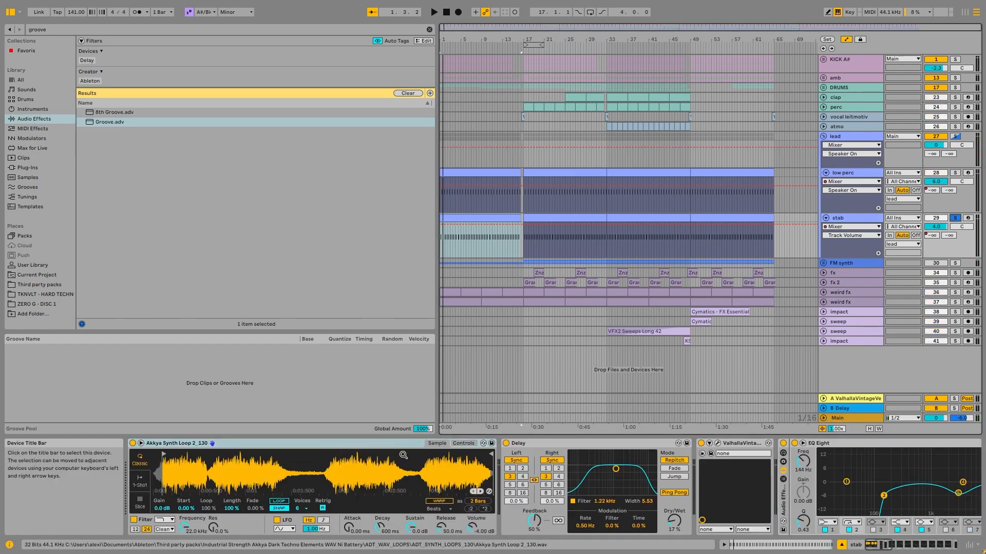
left_click(886, 546)
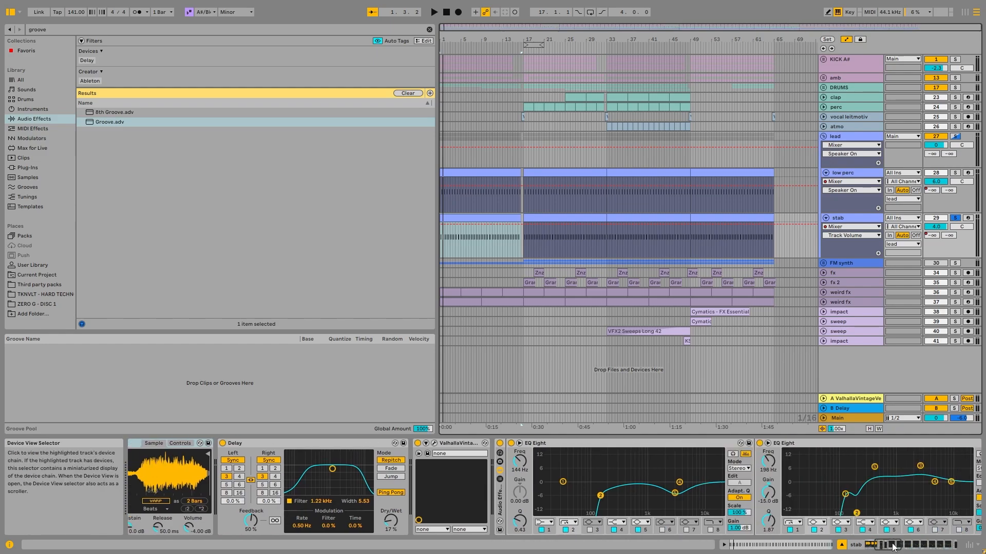
key("space")
left_click(418, 443)
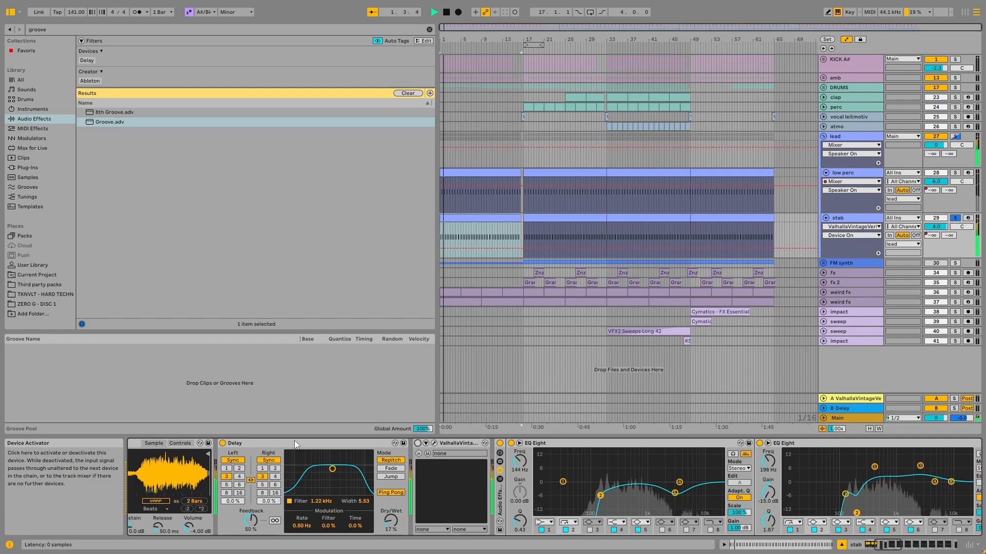
left_click(223, 443)
left_click(222, 443)
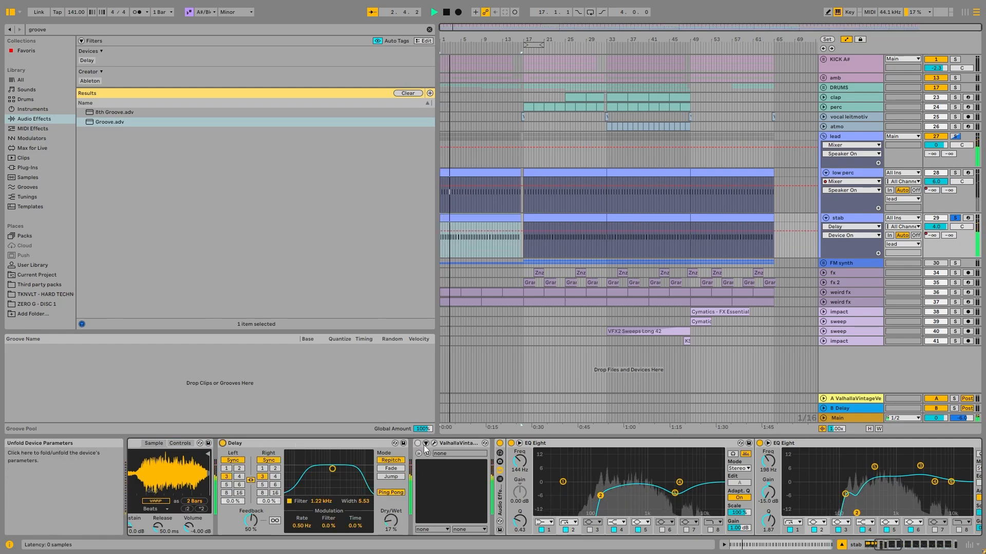
left_click(418, 443)
key("space")
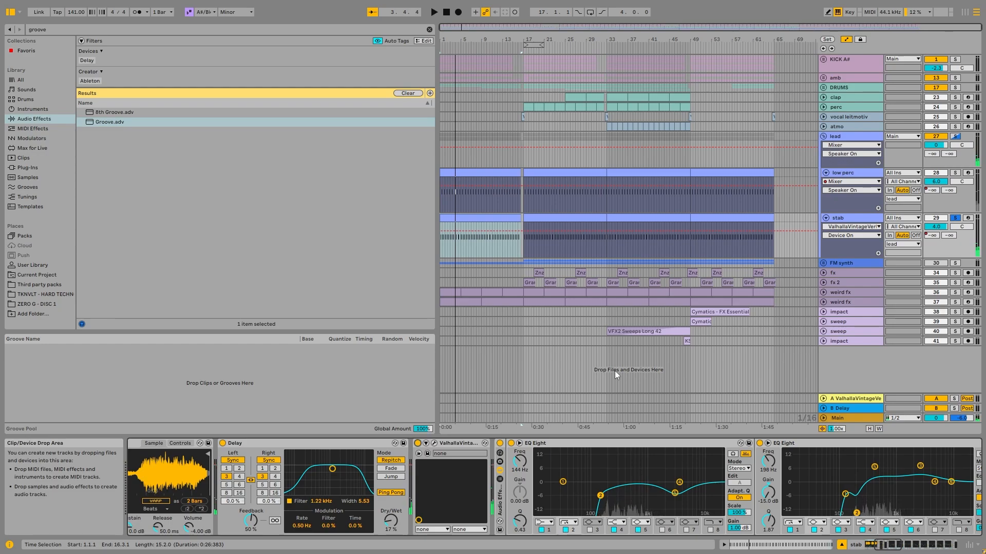
- Compare the stab from bar 1 with its Audio Effect Rack switched off and back on
left_click(893, 544)
mouse_move(892, 541)
left_mouse_down()
mouse_move(910, 542)
mouse_move(879, 542)
left_mouse_up()
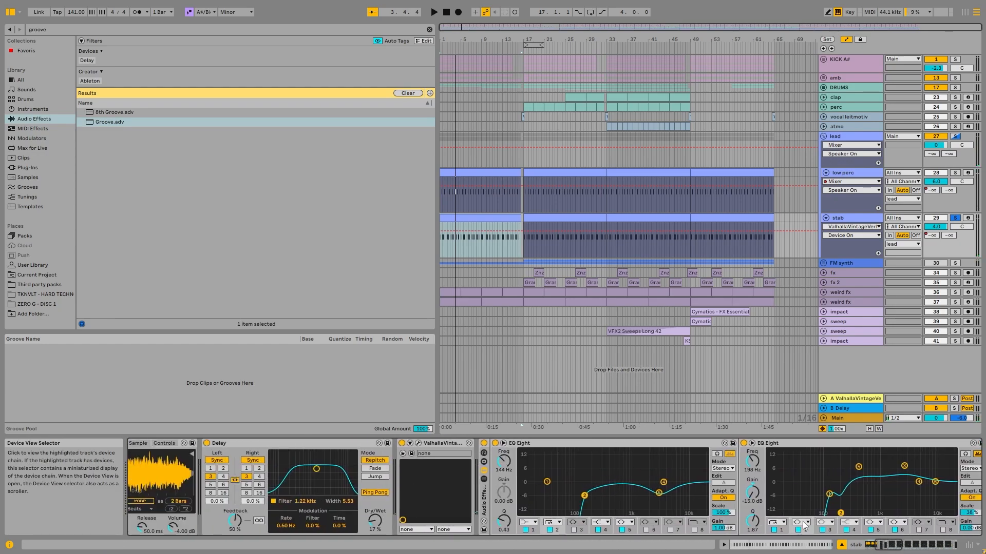
left_click(484, 443)
left_click(497, 218)
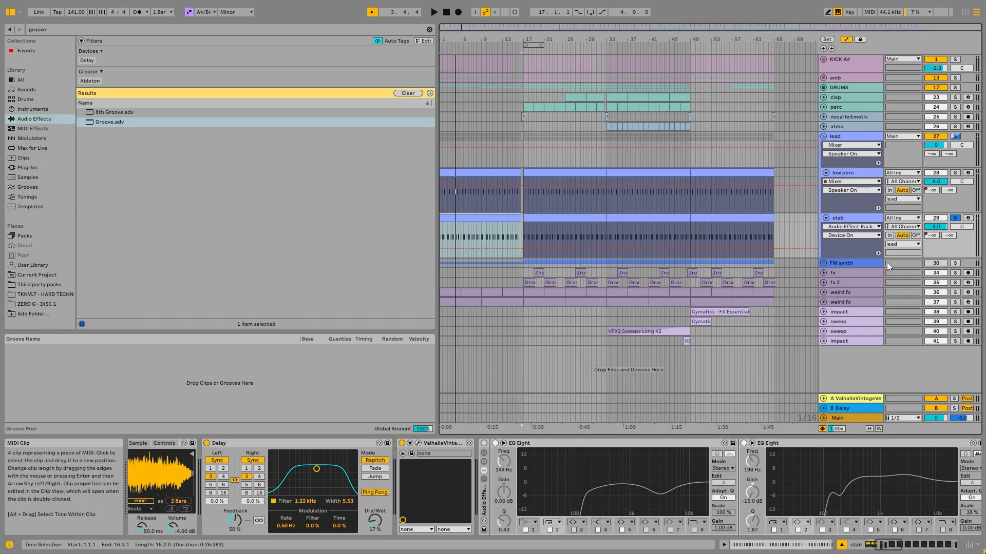
key("space")
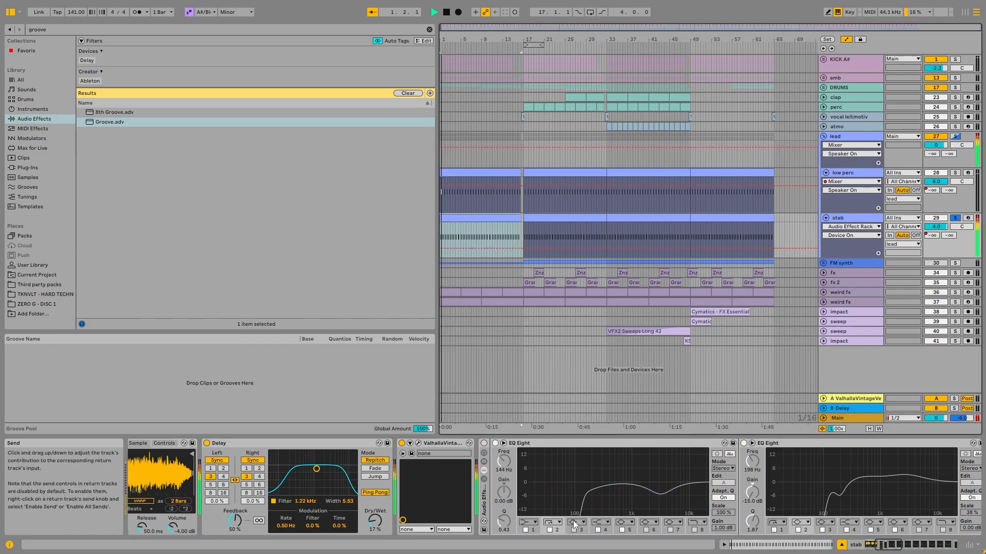
left_click(484, 443)
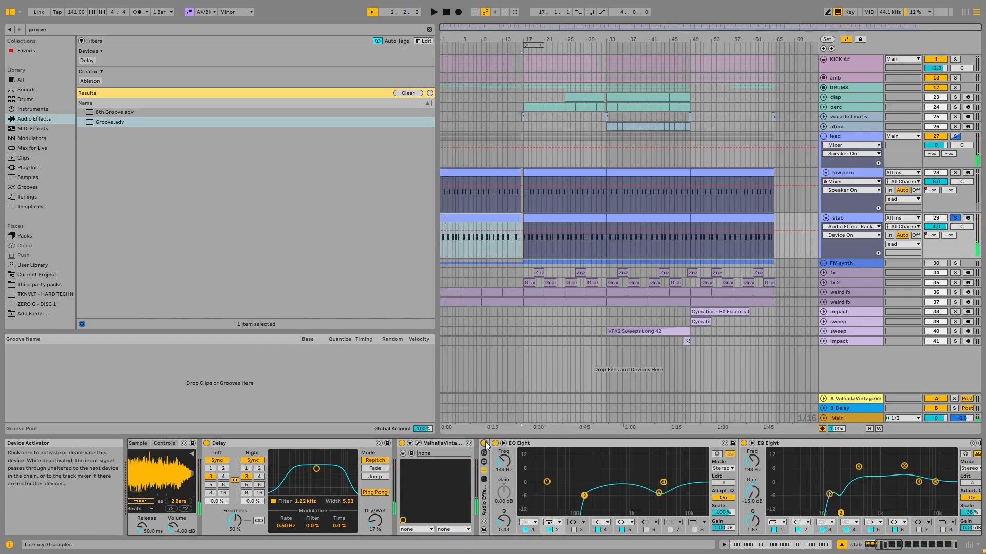
key("space")
key("space")
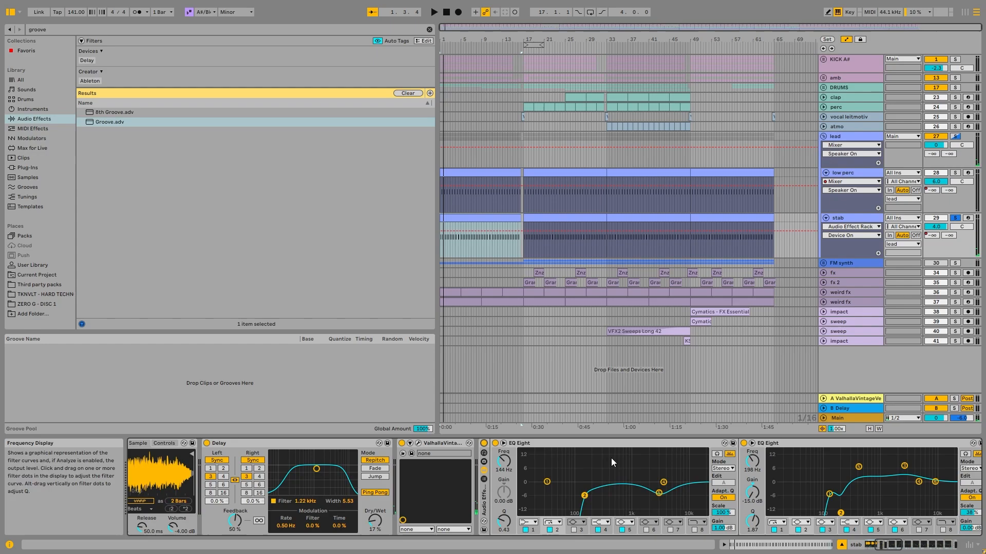
- View stab's remaining EQ Eights through to Kickstart 2, and play its clip from bar 17
left_click(902, 546)
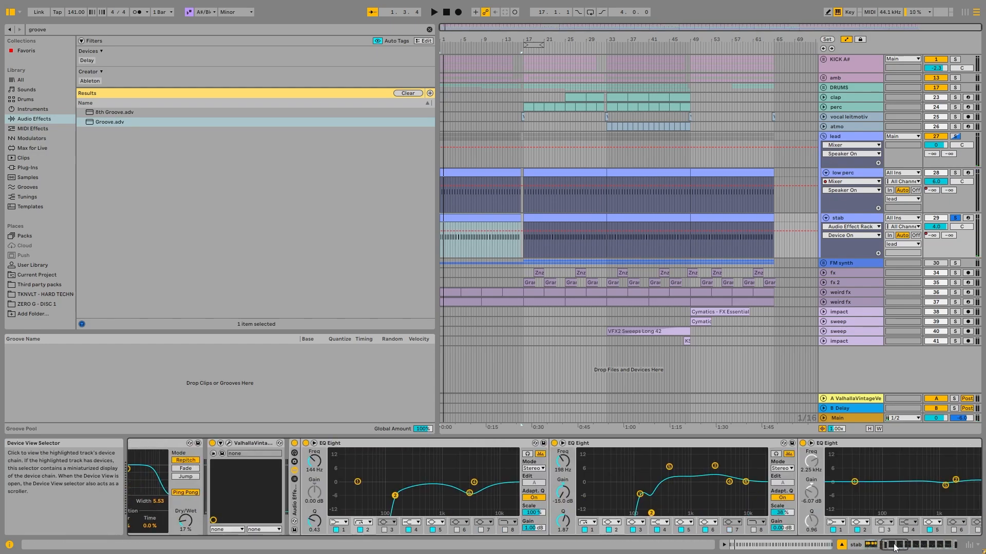
left_click_drag(901, 544, 969, 544)
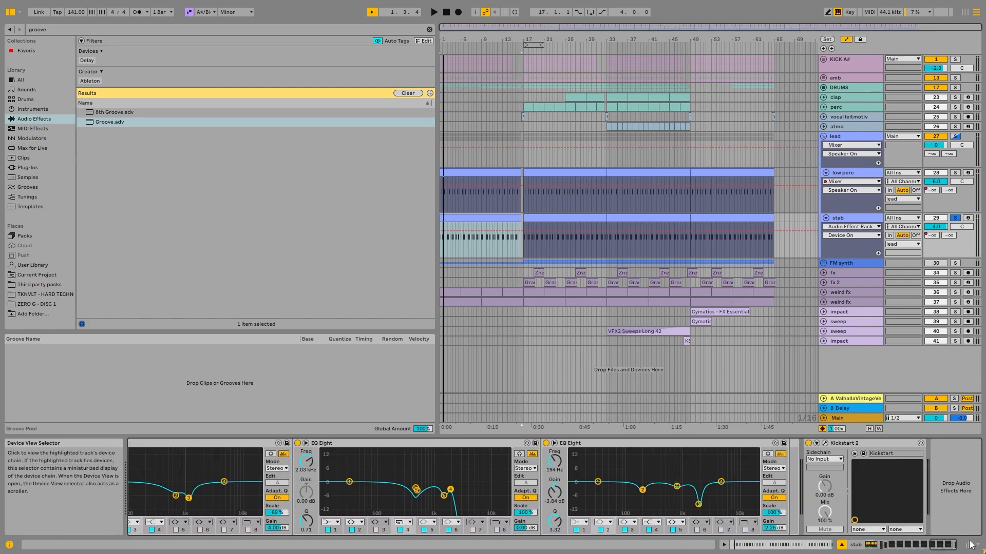
left_click(557, 221)
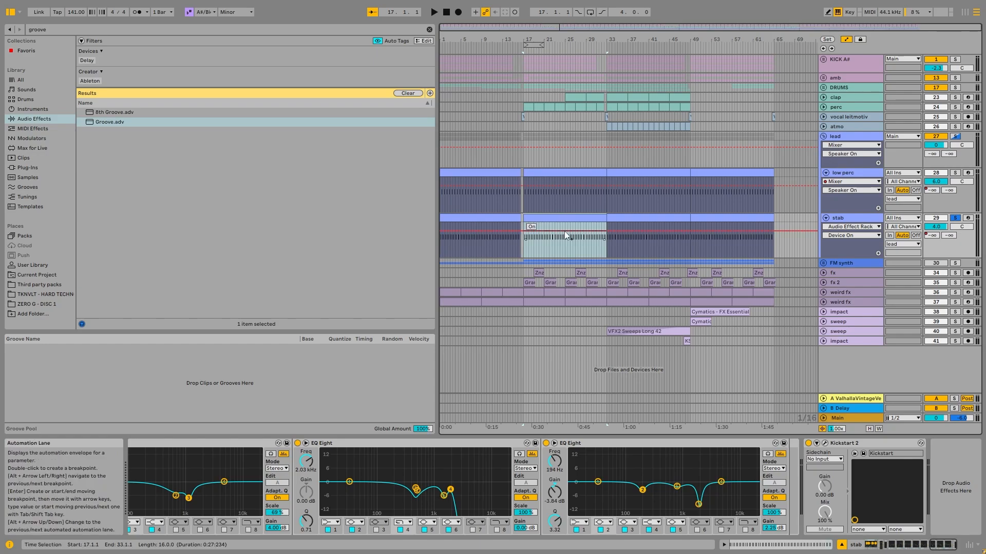
key("space")
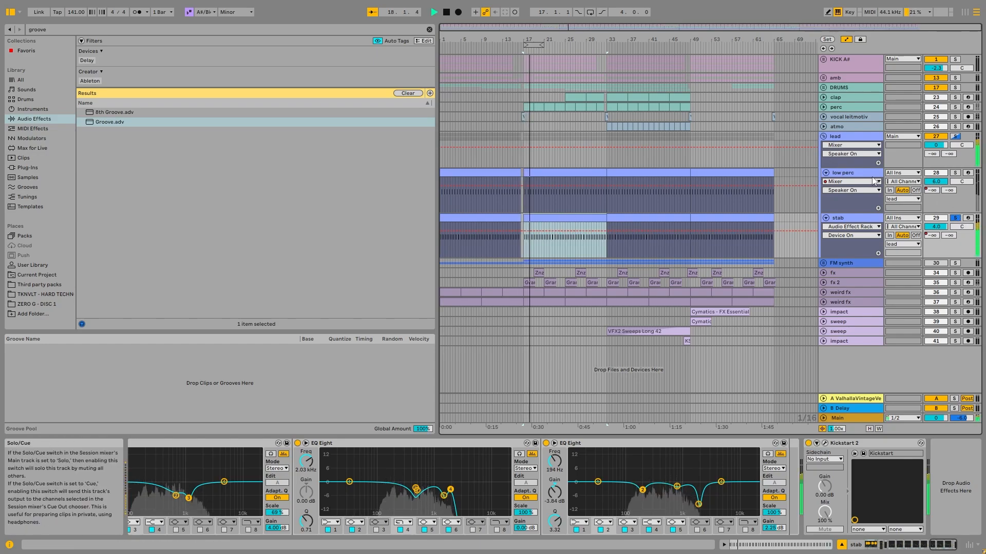
- Play low perc soloed from bar 1, and view its sampler's Controls page and its EQ Eight devices
key("Up")
left_click(955, 174)
left_click(493, 173)
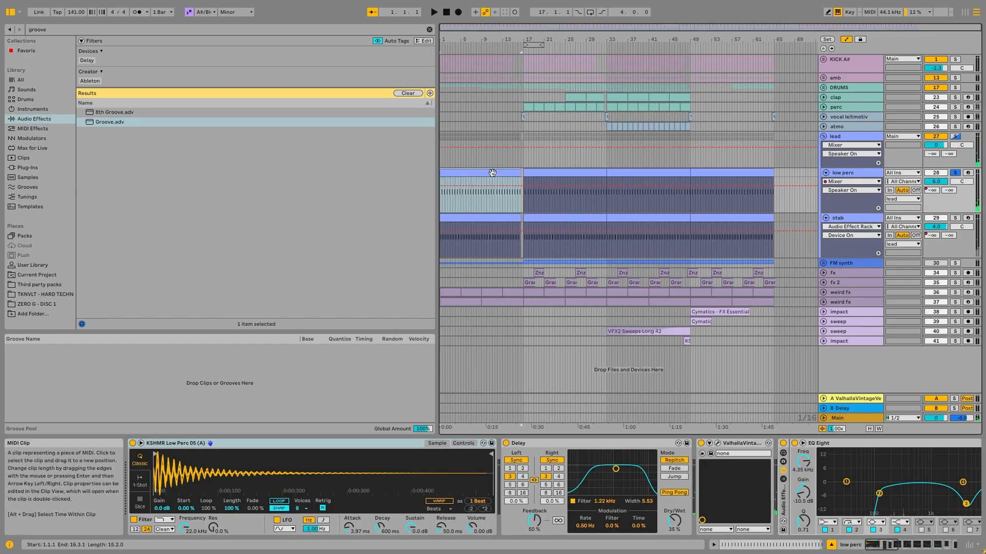
left_click_drag(884, 545, 889, 545)
key("space")
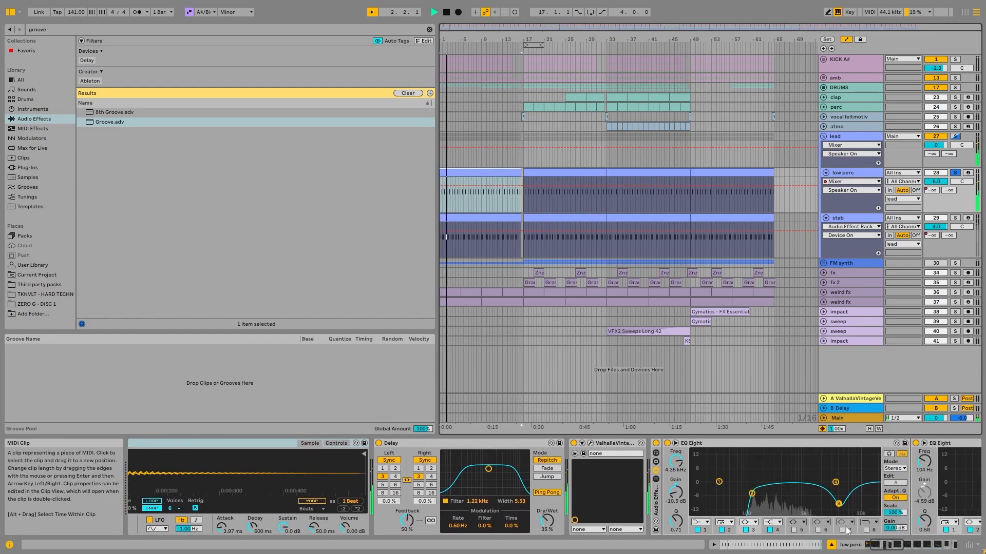
left_click(336, 444)
key("space")
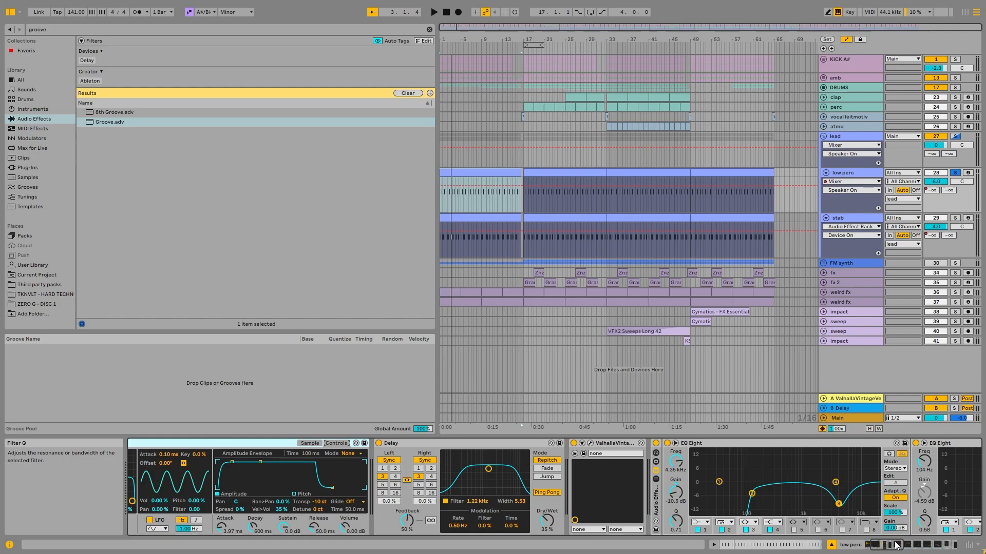
left_click_drag(896, 546, 921, 545)
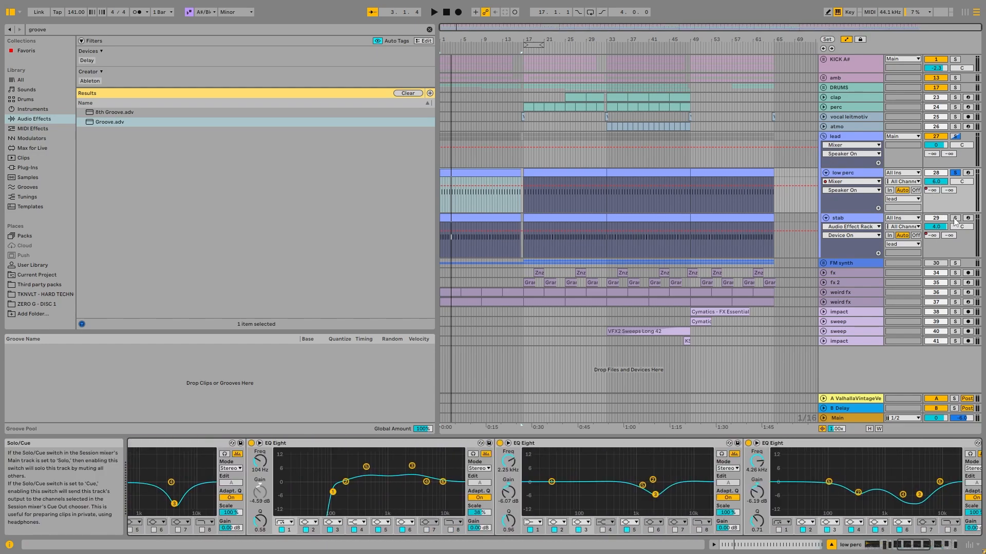
- Solo stab together with low perc, and play both from bar 1 while viewing stab's device chain
left_click(955, 218)
key("space")
left_click(933, 546)
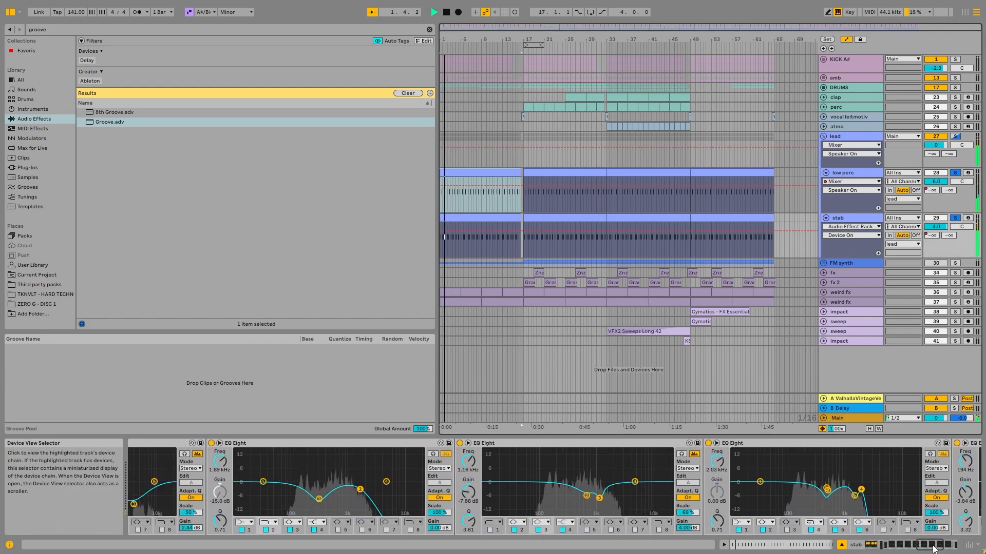
left_click(933, 546)
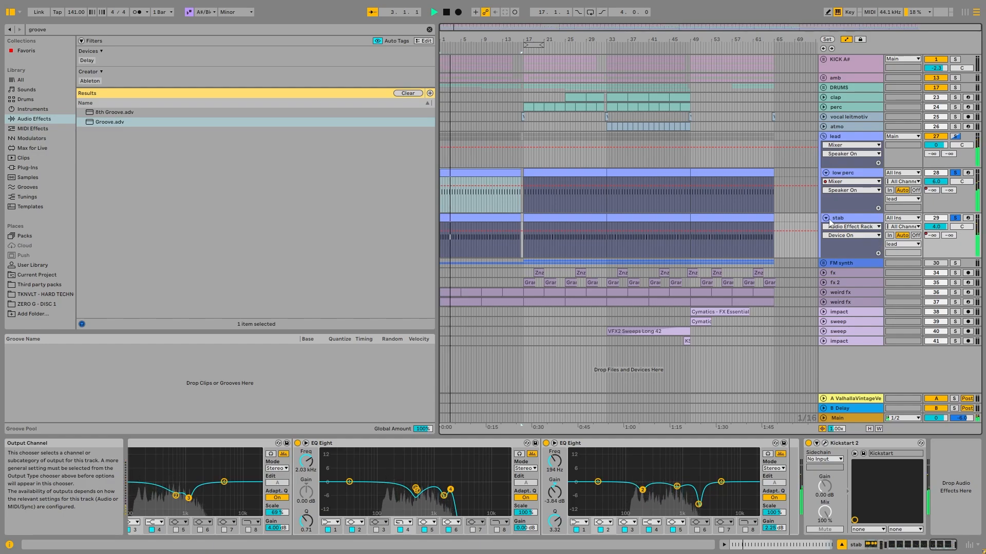
left_click(768, 278)
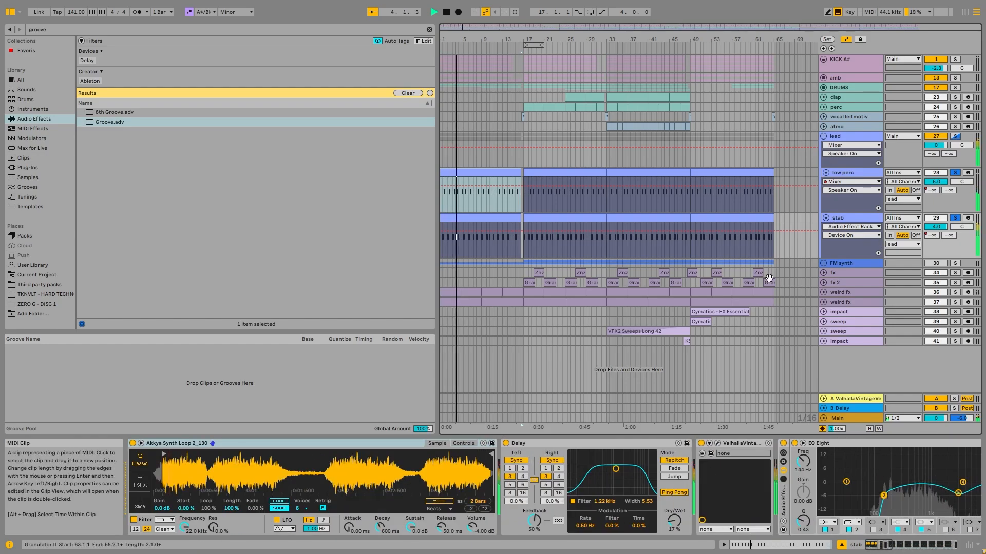
key("space")
- Fold and unsolo the lead group, and unfold and solo the FM synth group
left_click(824, 136)
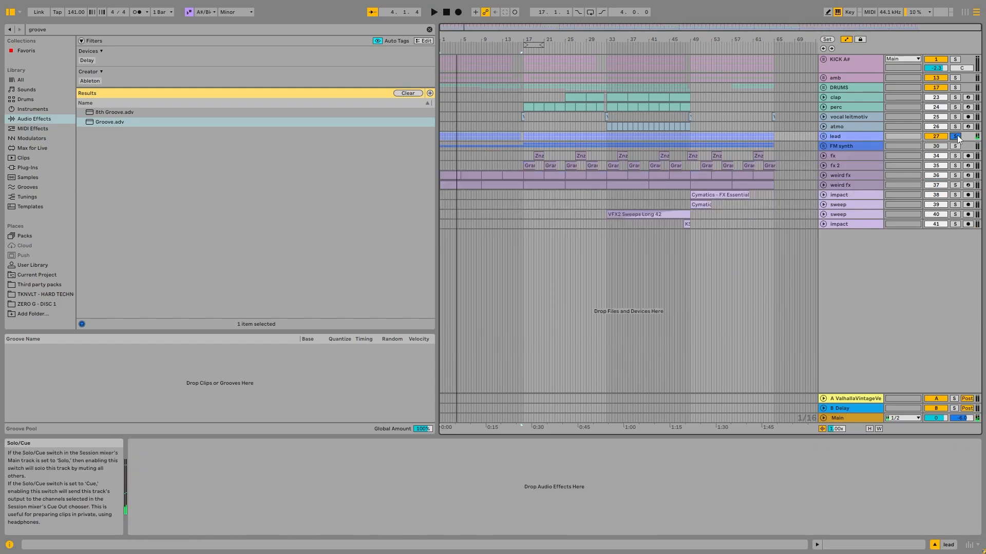
left_click(957, 135)
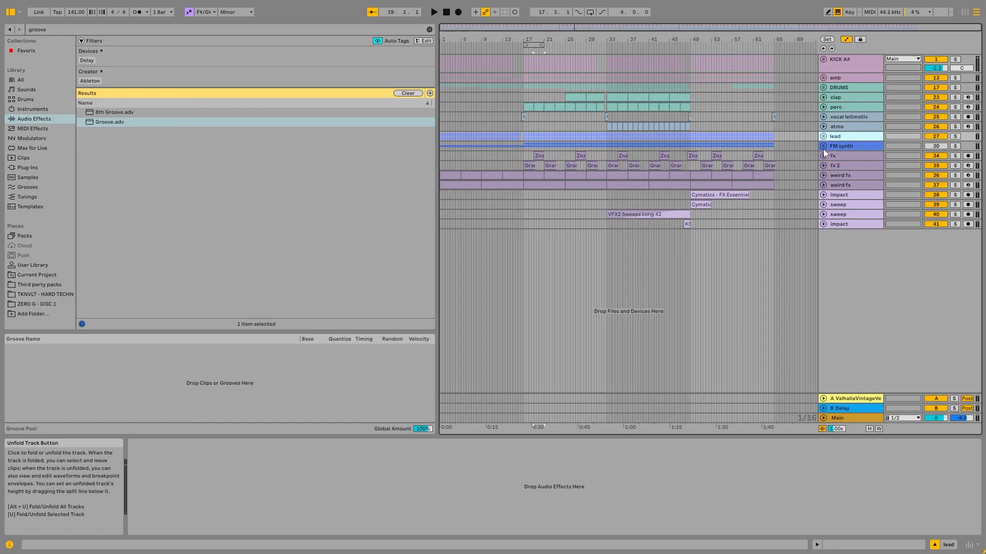
left_click(823, 147)
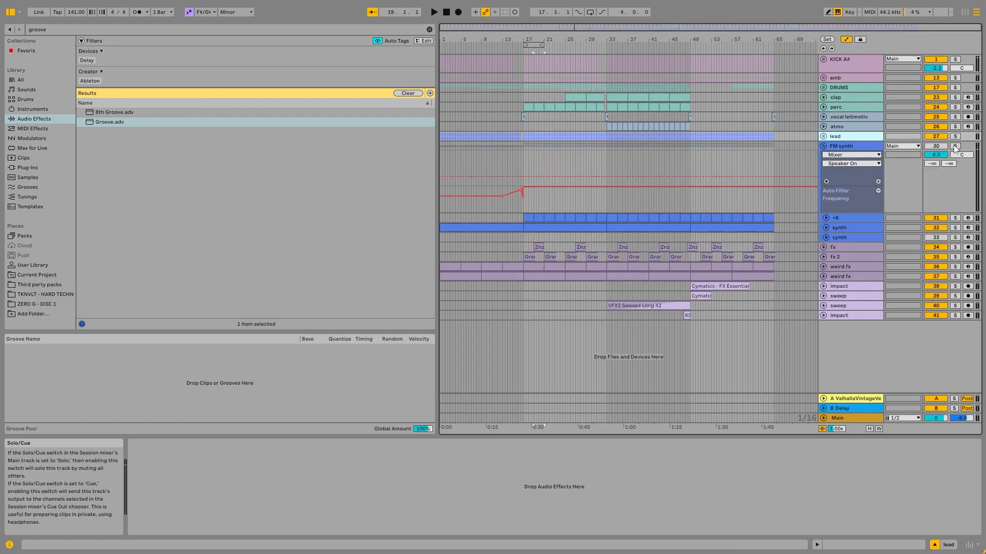
left_click(956, 148)
- Play the FM synth group soloed from the +6 track's clip at bar 17
left_click(612, 216)
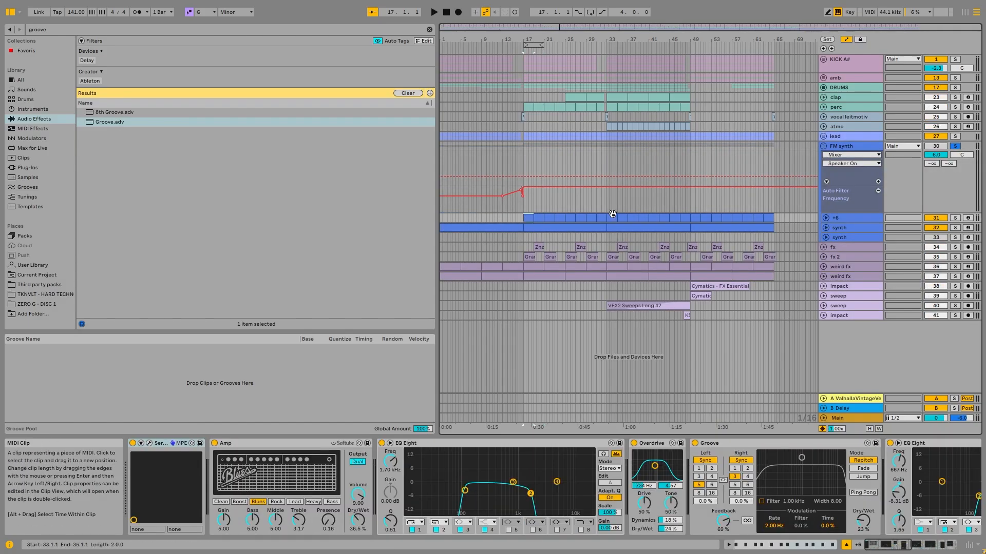
left_click(955, 137)
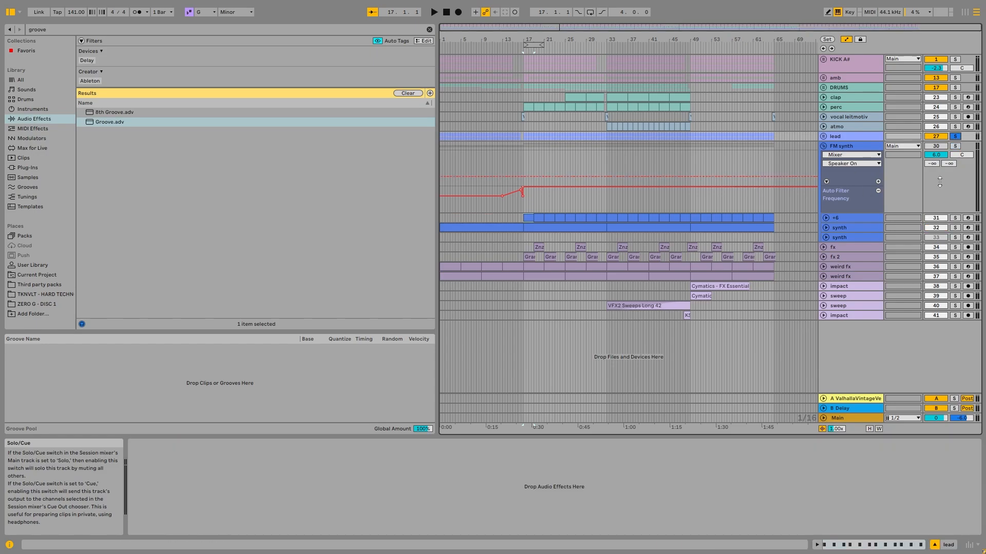
left_click(959, 146)
key("space")
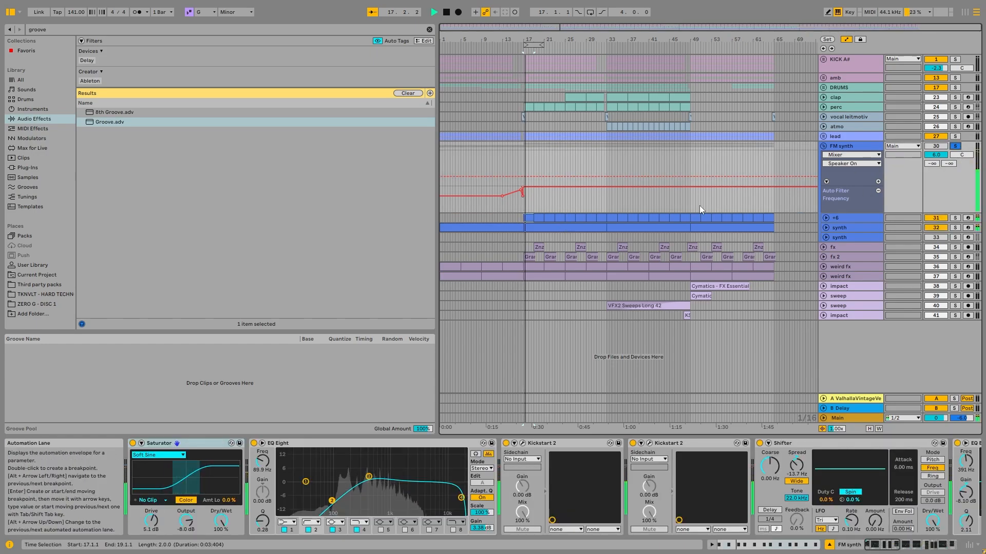
- Unfold the +6 track and the synth track below it, solo that synth track, open its Serum plug-in and play from bar 17
left_click(826, 216)
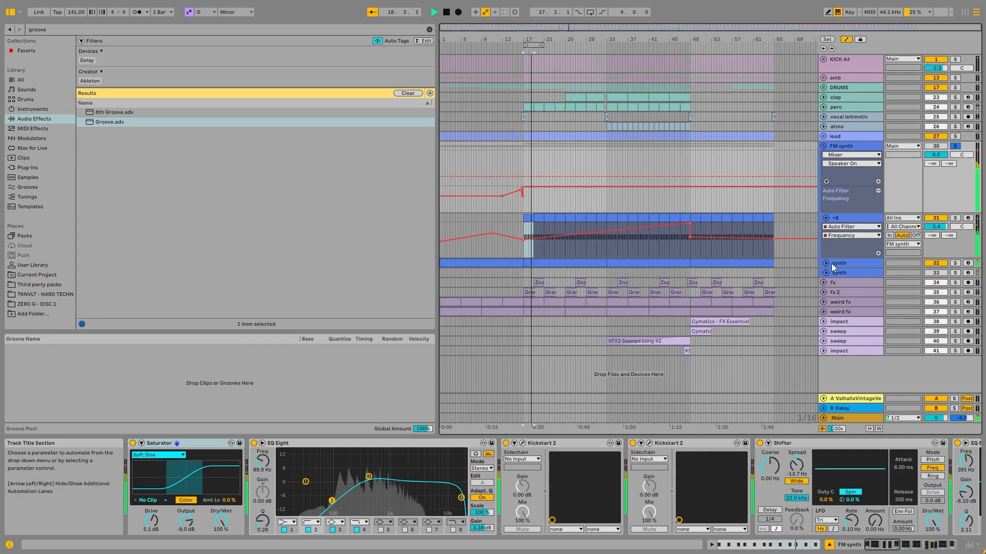
left_click(826, 263)
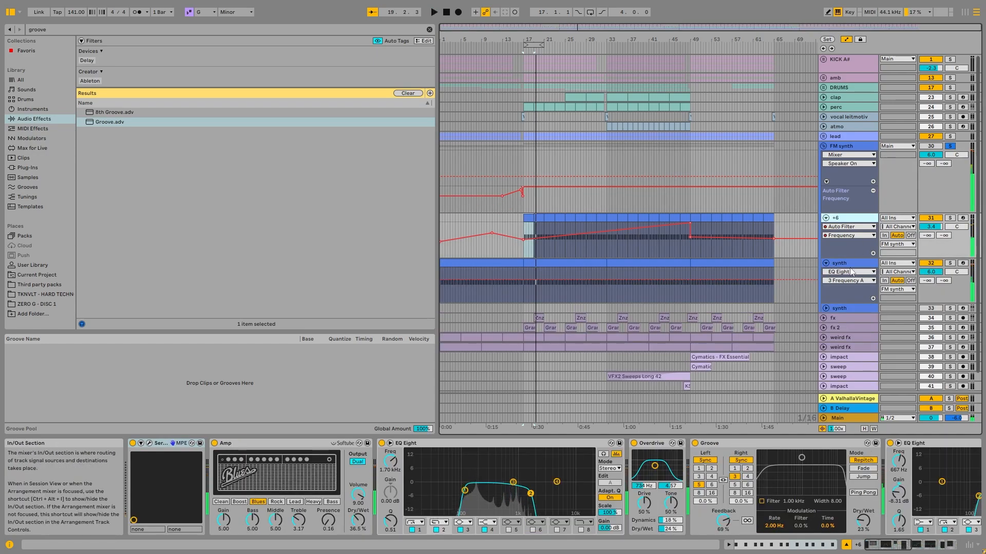
left_click(850, 264)
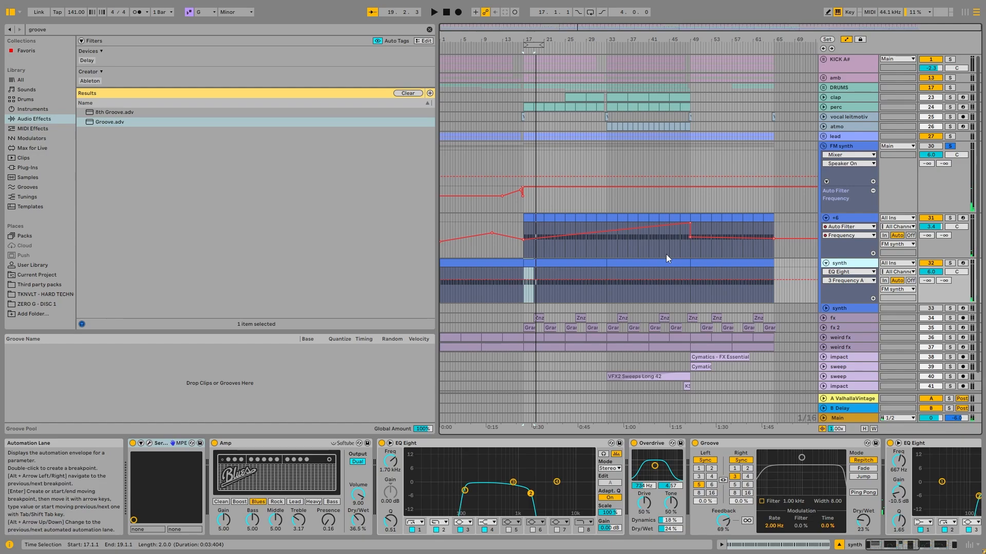
left_click(949, 263)
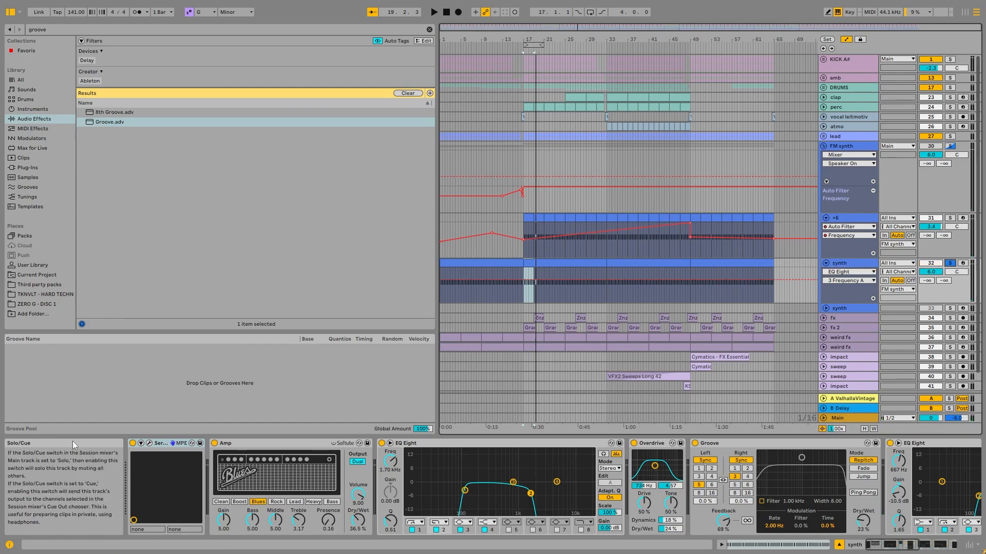
left_click(149, 443)
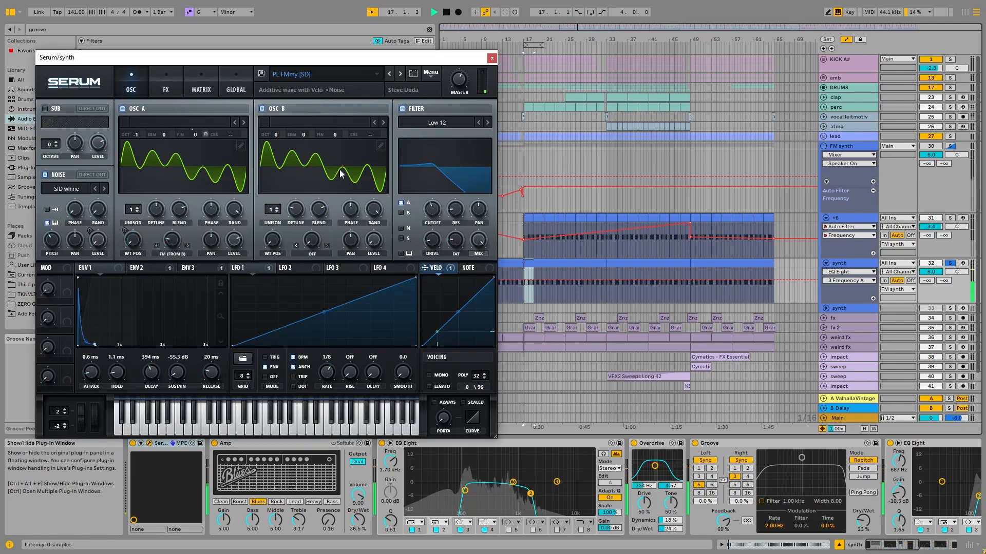
key("space")
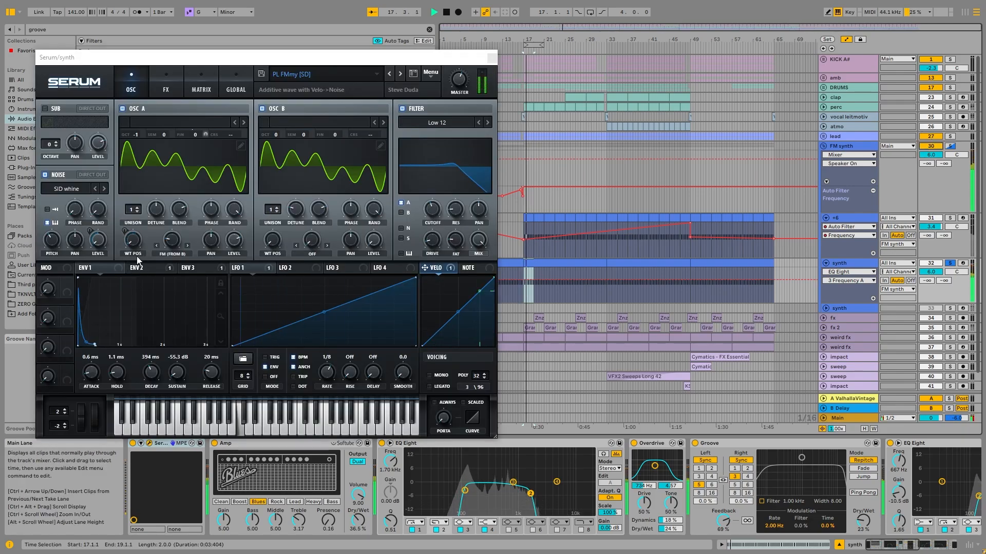
- View Serum's FX page, return to its oscillators, and show Env 2 while playing the synth track
left_click(165, 84)
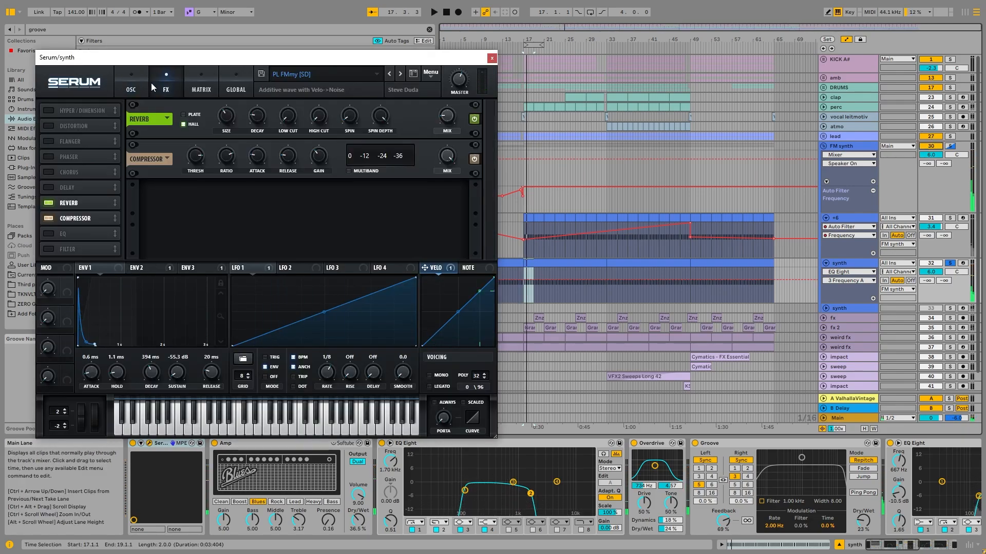
left_click(131, 86)
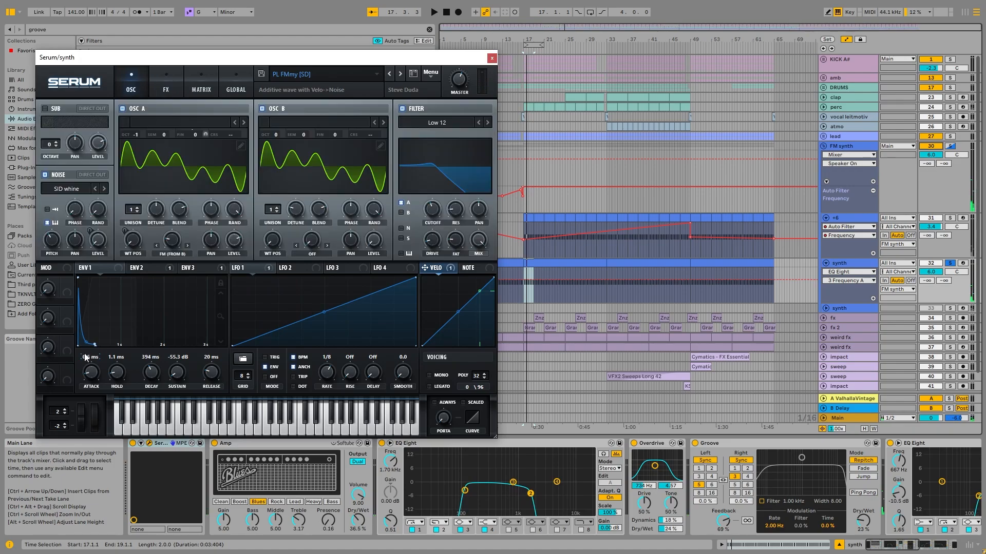
left_click(144, 268)
key("space")
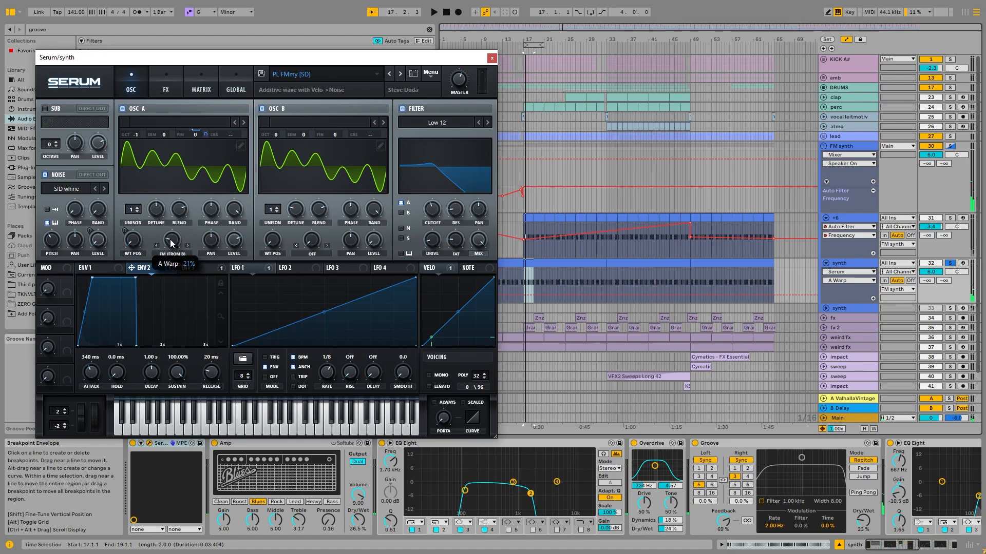
- Compare the Serum sound with Osc B off and on during playback, view Env 1, and close Serum
key("space")
left_click(262, 109)
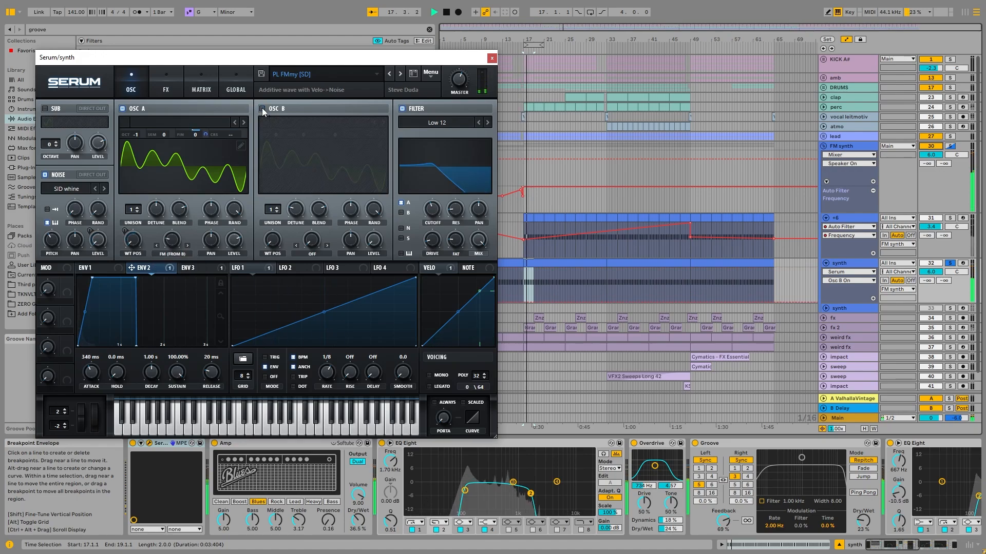
left_click(262, 109)
left_click(116, 271)
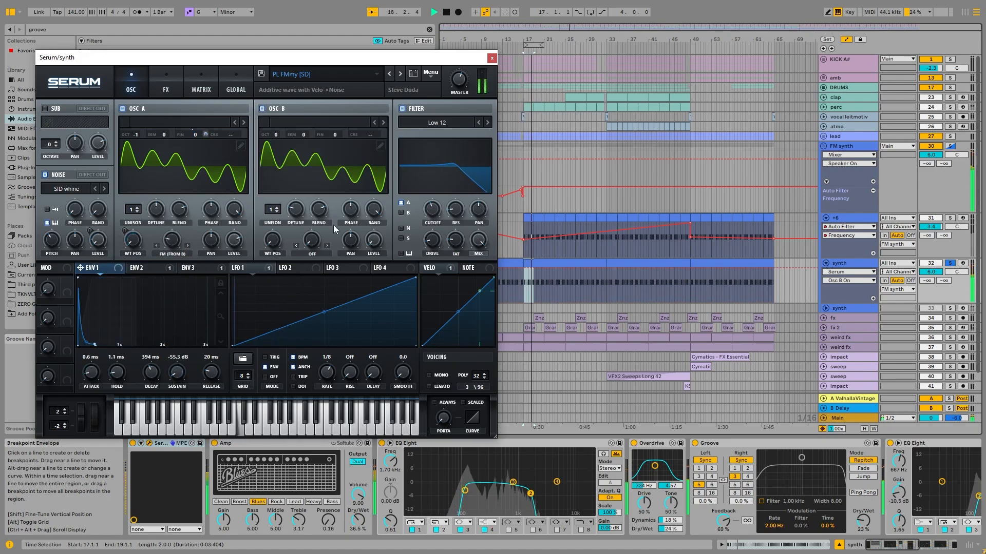
key("space")
left_click(492, 59)
- View the synth track's Groove device and the EQ Eight and Kickstart 2 devices after it, and play the track
left_click(728, 443)
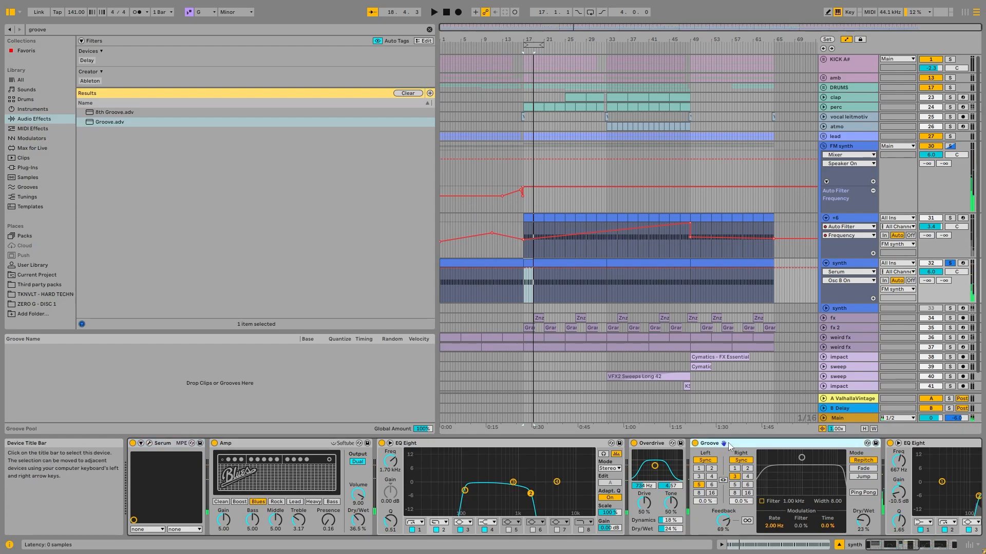
scroll(573, 519, "right", 3)
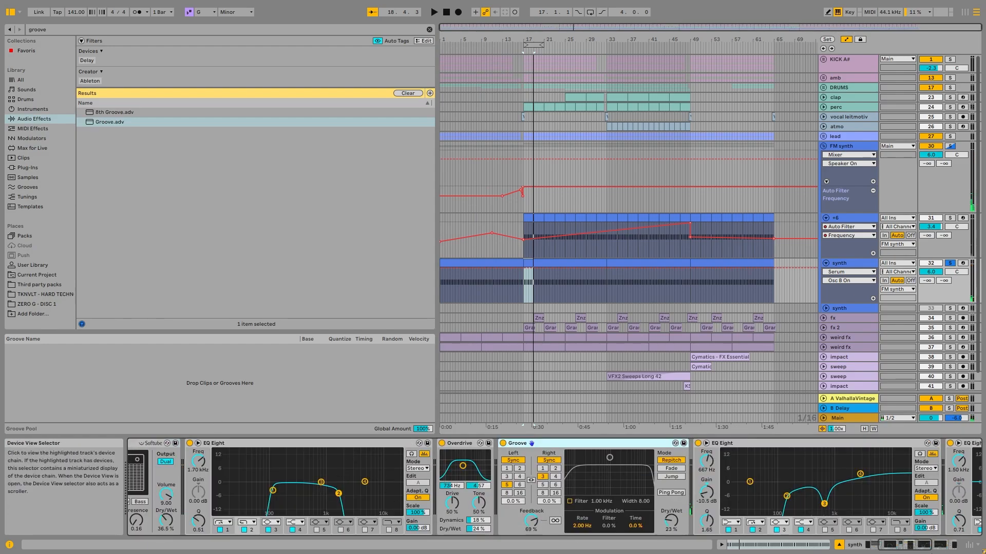
scroll(353, 512, "right", 6)
key("space")
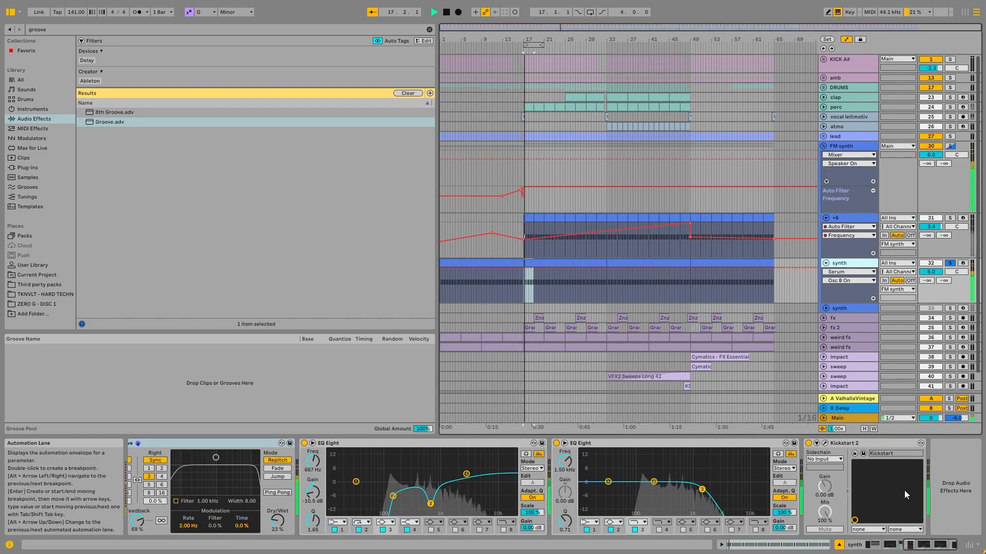
- Solo the +6 track together with synth, and view the notes of its clip at bar 17
left_click(951, 217)
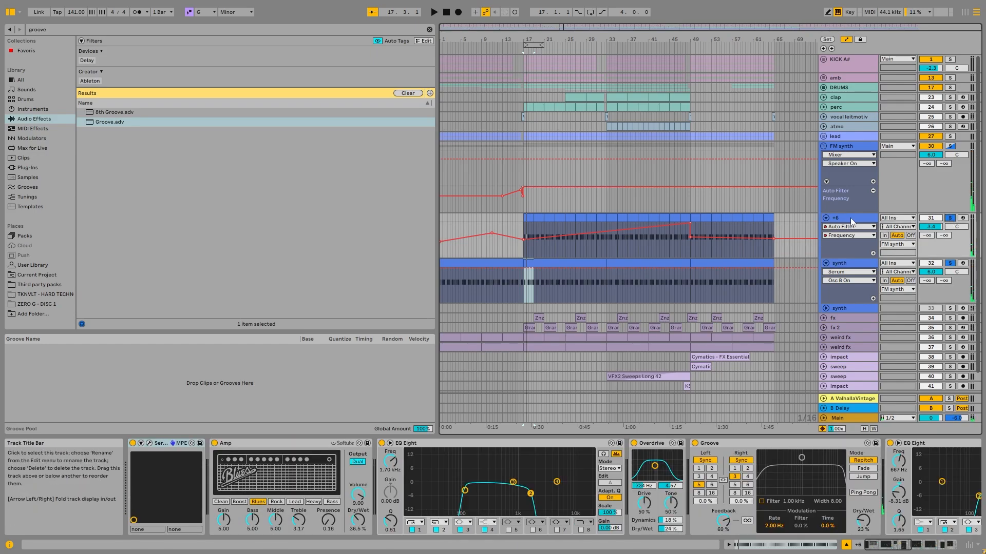
left_click(529, 226)
left_click(549, 263)
left_click(528, 217)
left_click(599, 215, "shift")
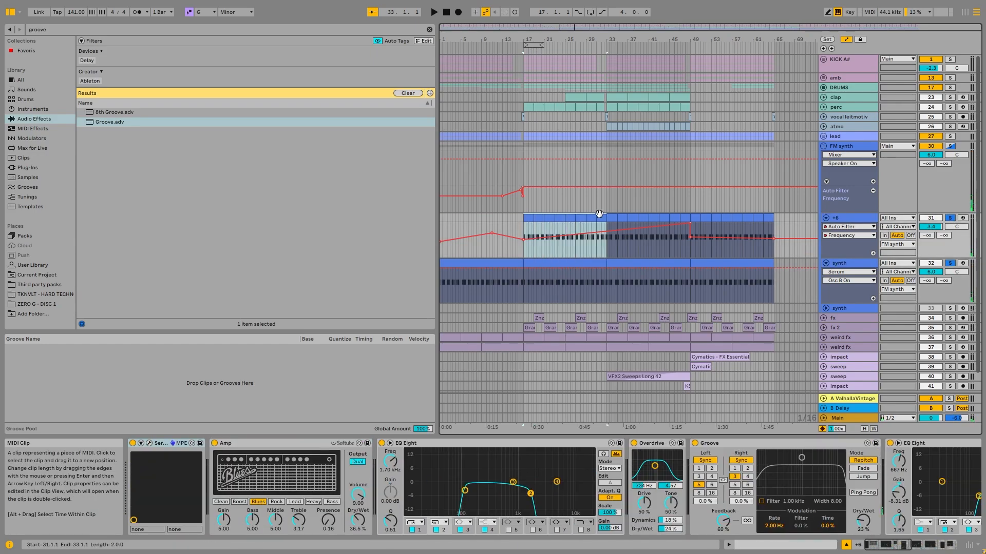
double_click(565, 216)
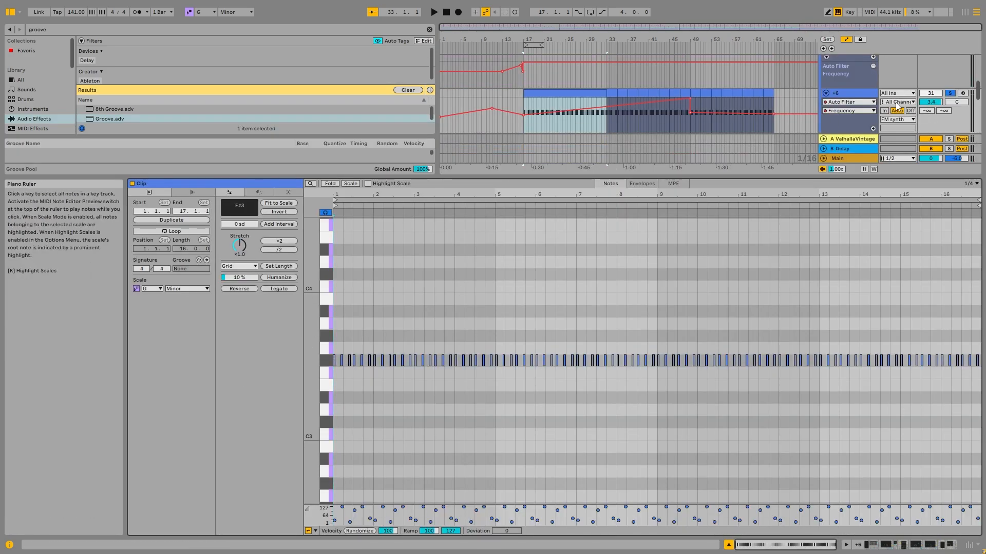
- View the notes of the synth track's clip at bar 17, and play both soloed tracks from there
double_click(850, 93)
double_click(546, 263)
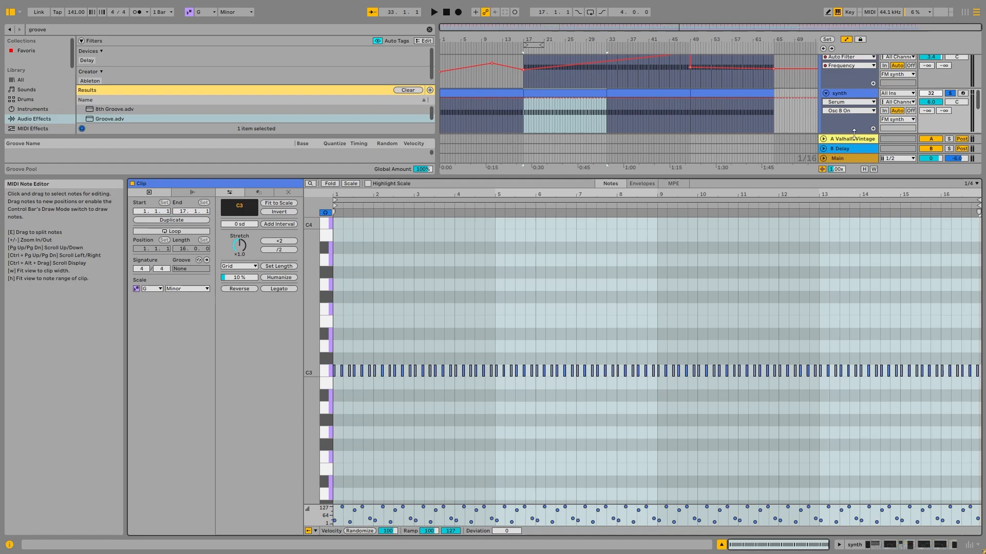
left_click(852, 91)
key("space")
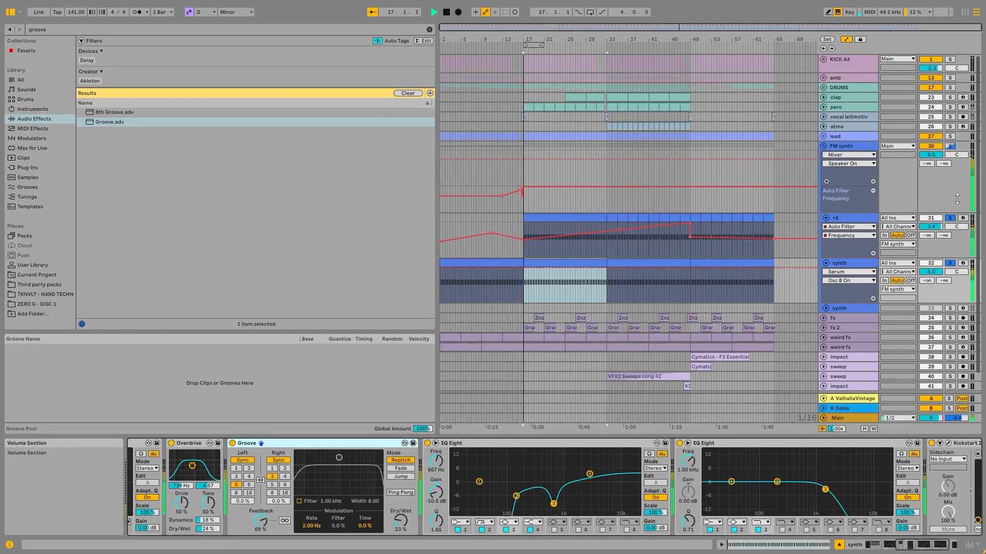
- Unsolo and re-solo +6 during playback to compare the layers, viewing the +6 and synth device chains
left_click(950, 218)
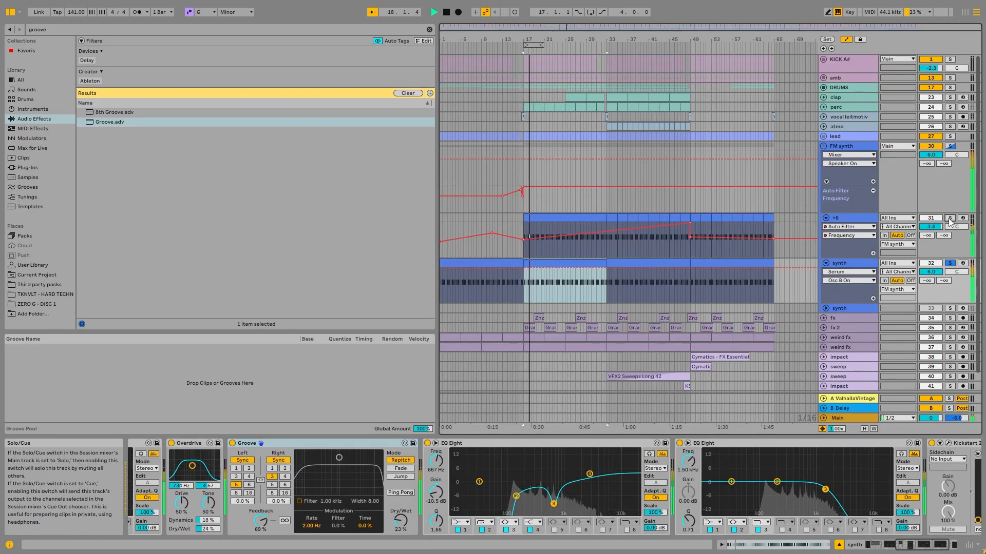
left_click(949, 218)
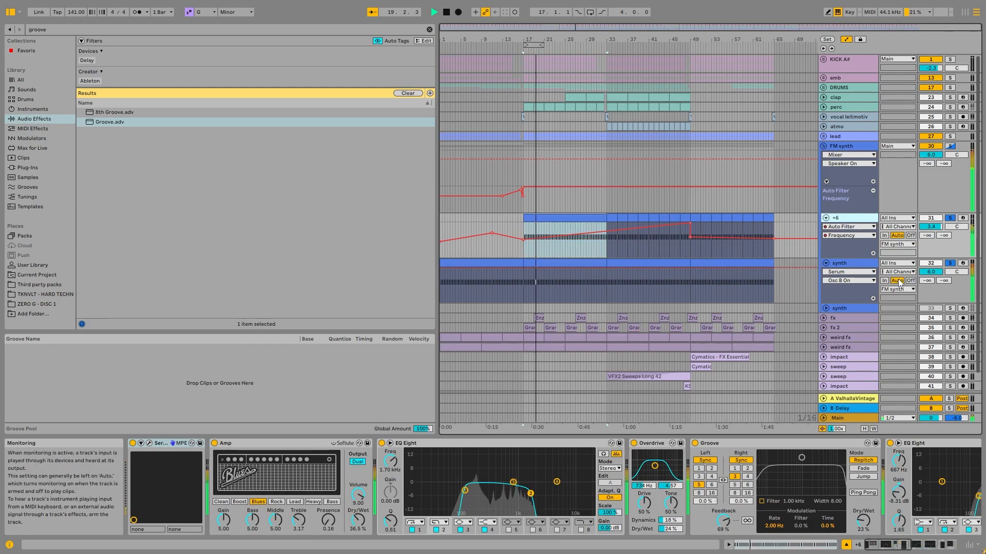
key("space")
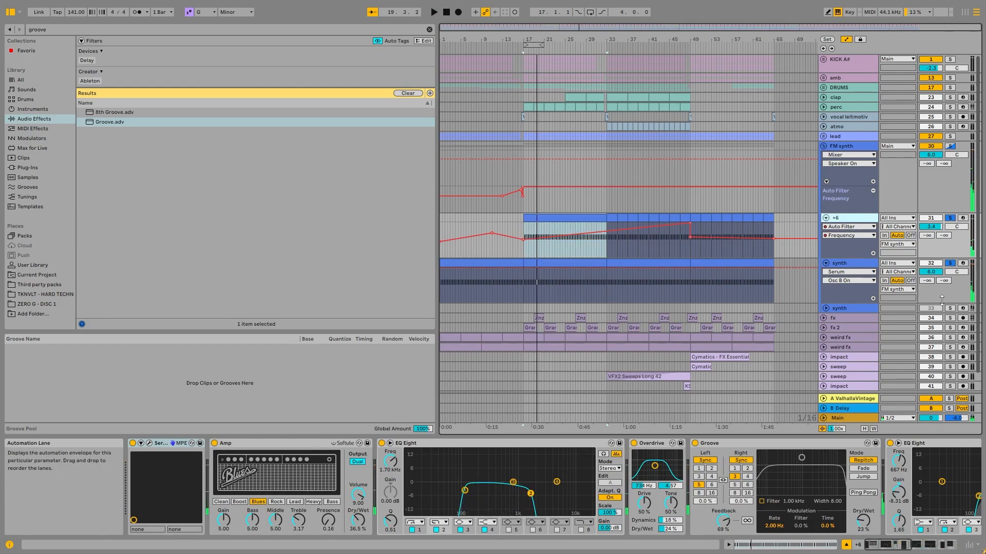
left_click(860, 264)
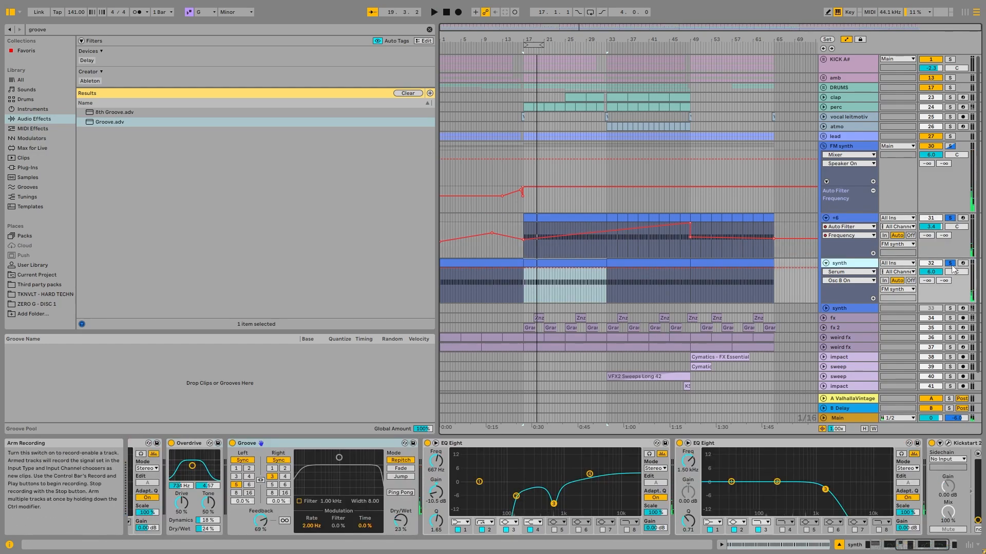
- Add the Chord MIDI effect before Serum on the synth track, and try its Shift 3 at +6 st during playback
left_click(135, 32)
type("chord")
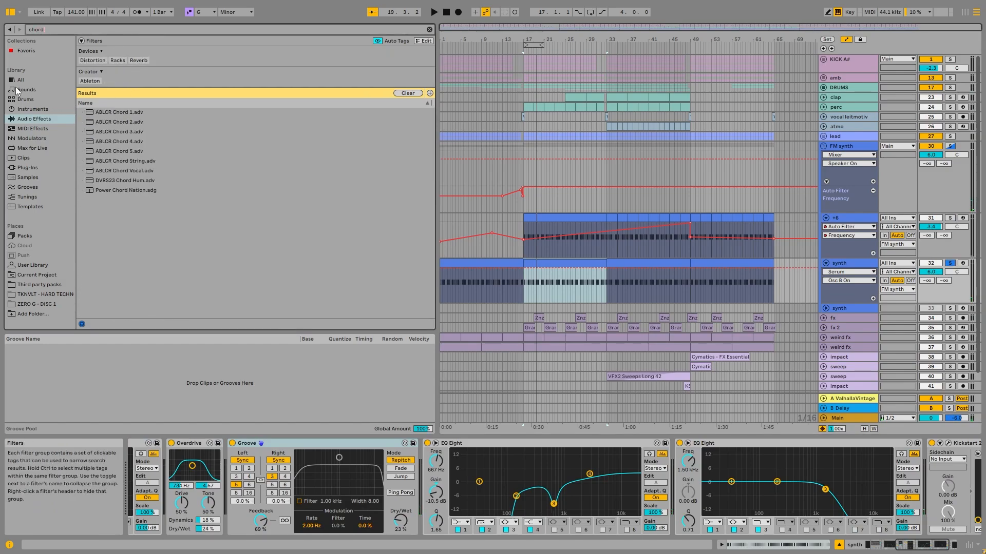
left_click(32, 129)
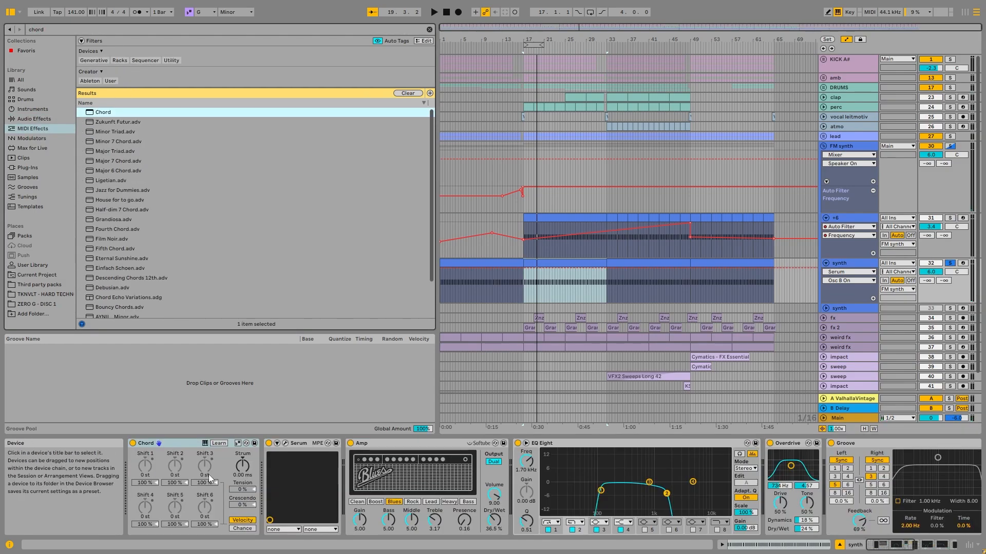
left_click(209, 474)
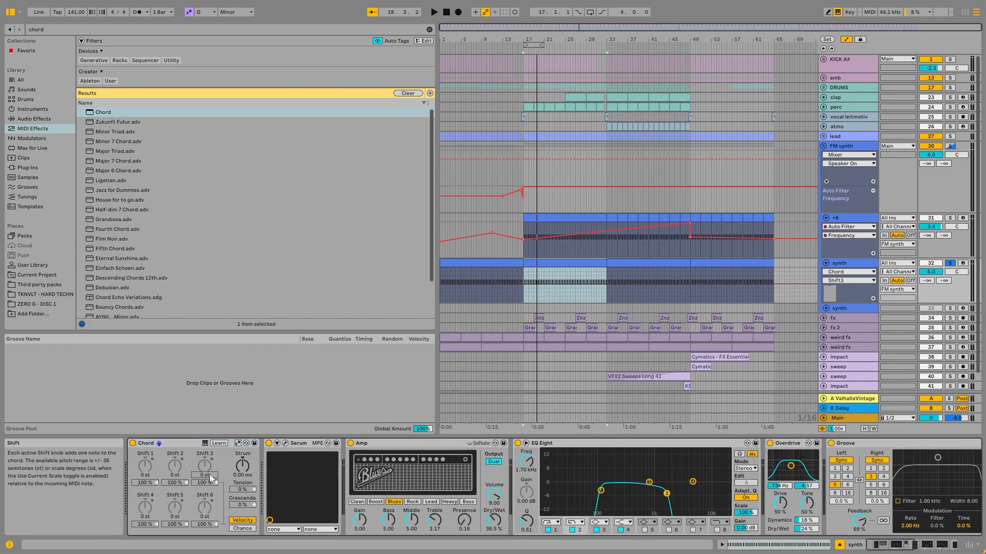
type("+6")
key("Return")
key("space")
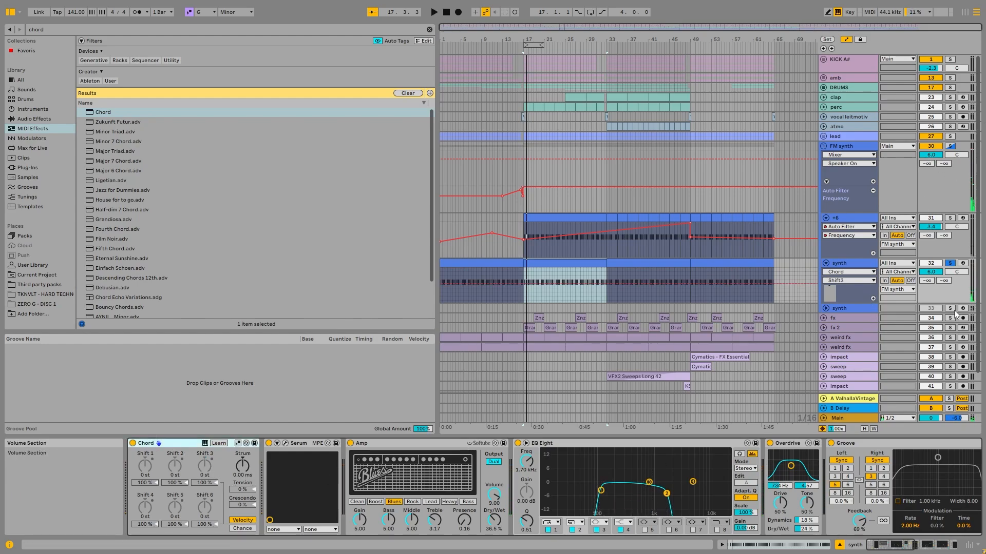
- Unfold and solo the second synth track, and view the notes of the first synth track's clip at bar 17
left_click(831, 308)
left_click(521, 270)
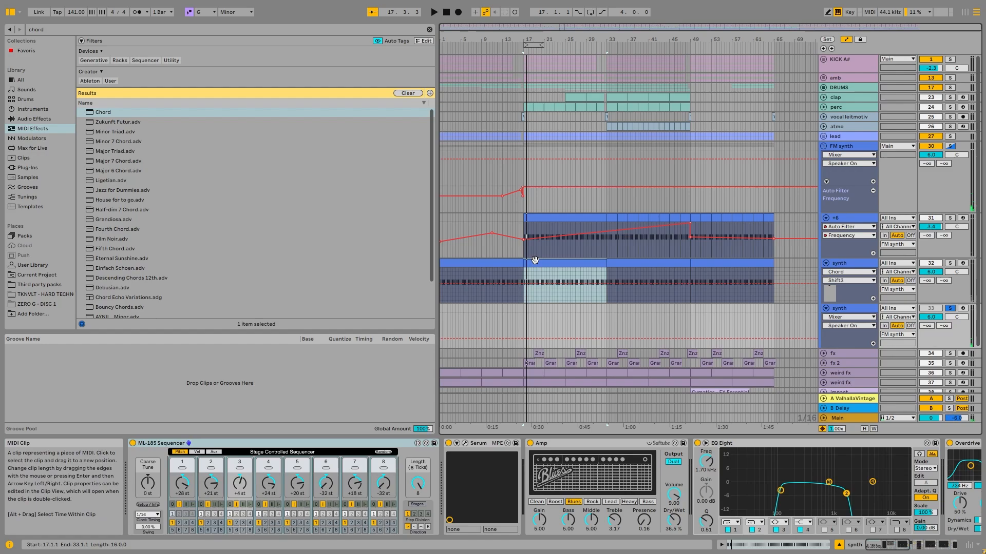
double_click(534, 260)
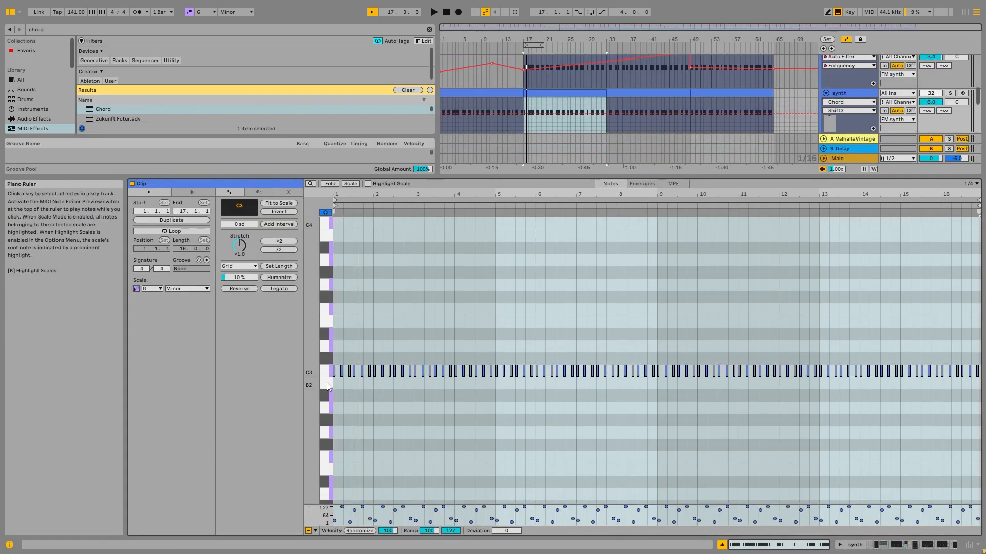
left_click(854, 545)
- Arm the synth track that holds the ML-185 Sequencer, and play it from bar 17
left_click(834, 309)
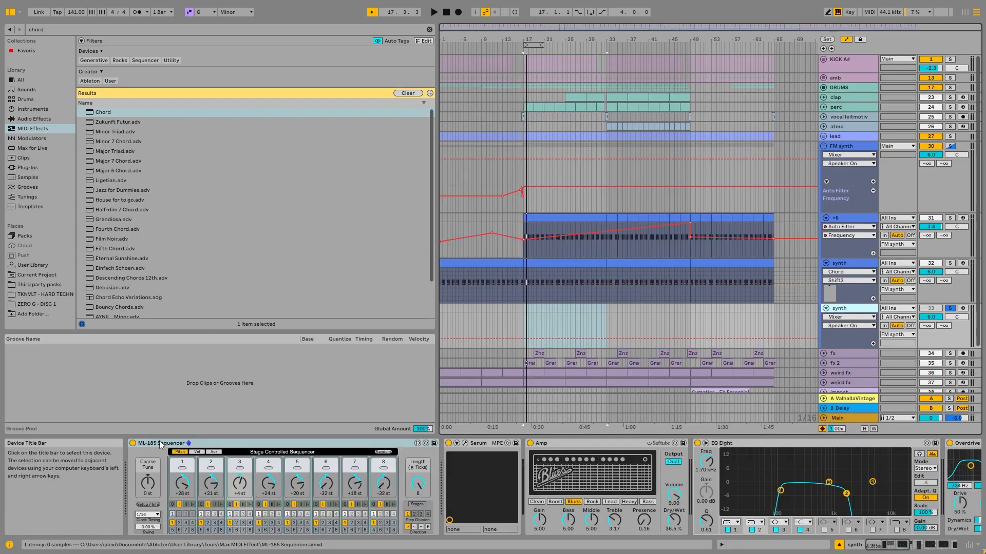
left_click(963, 308)
key("space")
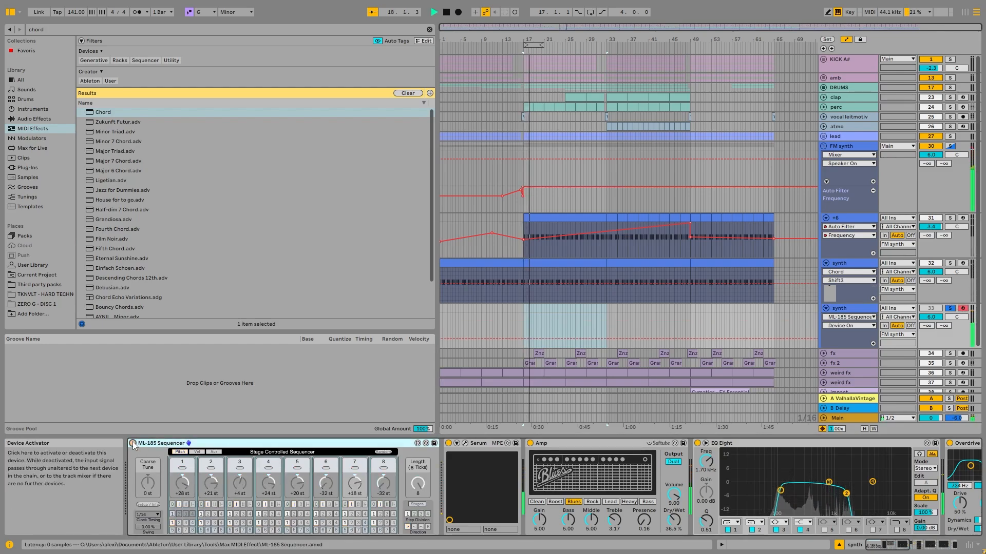
- Randomize the ML-185 Sequencer's pitches several times during playback, and set its sequence length to 5
left_click(386, 453)
left_click(385, 452)
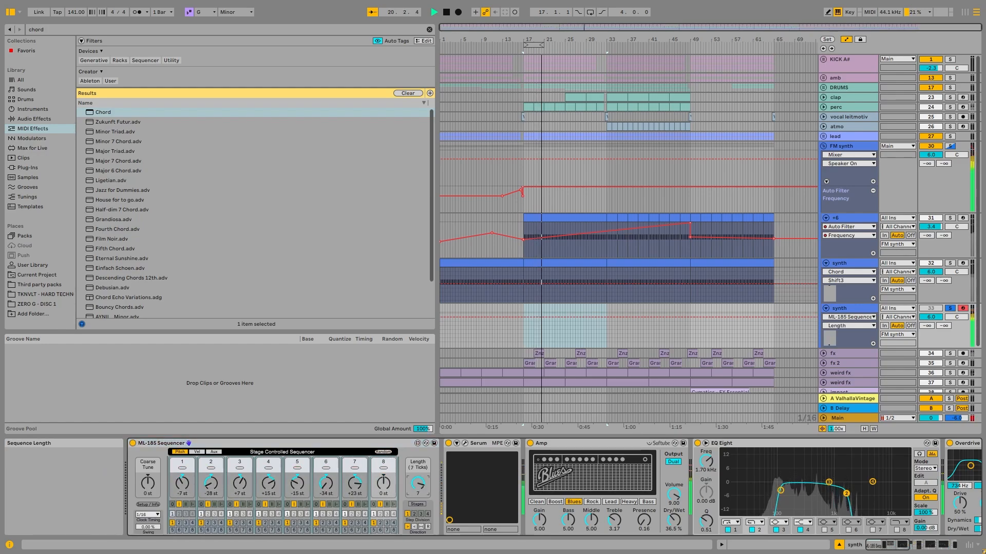
mouse_move(417, 485)
left_mouse_down()
mouse_move(417, 505)
mouse_move(416, 479)
left_mouse_up()
left_click(383, 453)
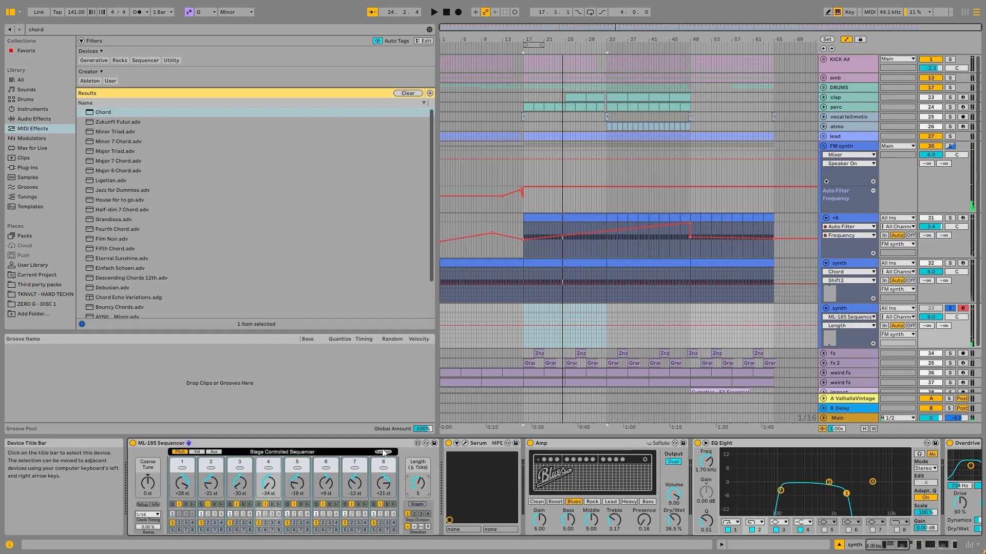
- Solo KICK A# along with the sequenced synth, play from bar 17, and randomize the ML-185 Sequencer's pitches again
left_click(950, 59, "ctrl")
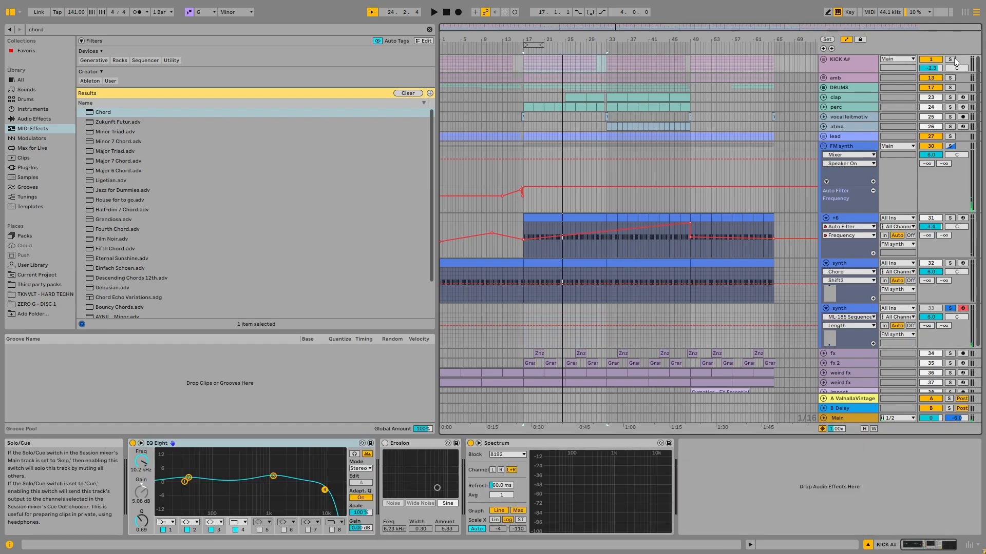
key("space")
left_click(842, 308)
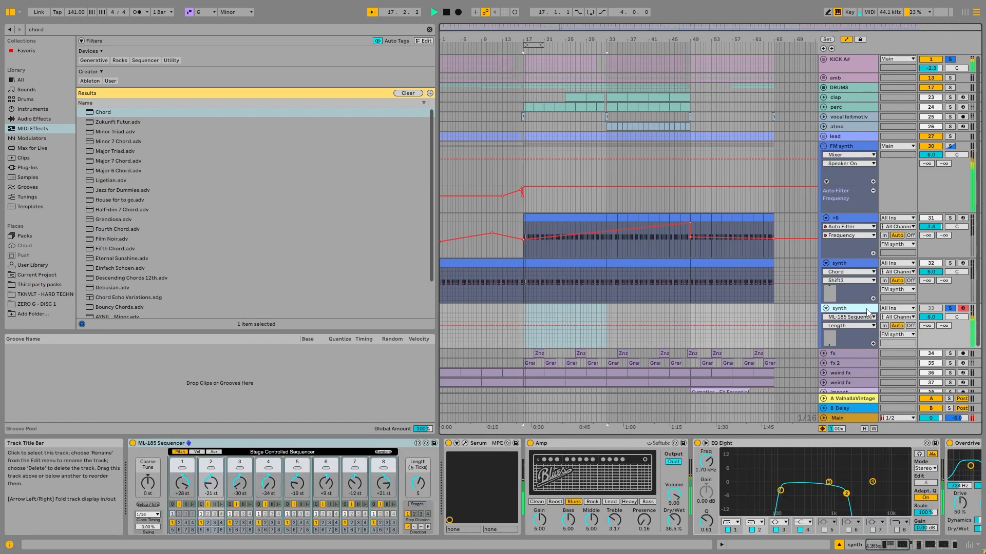
left_click(389, 456)
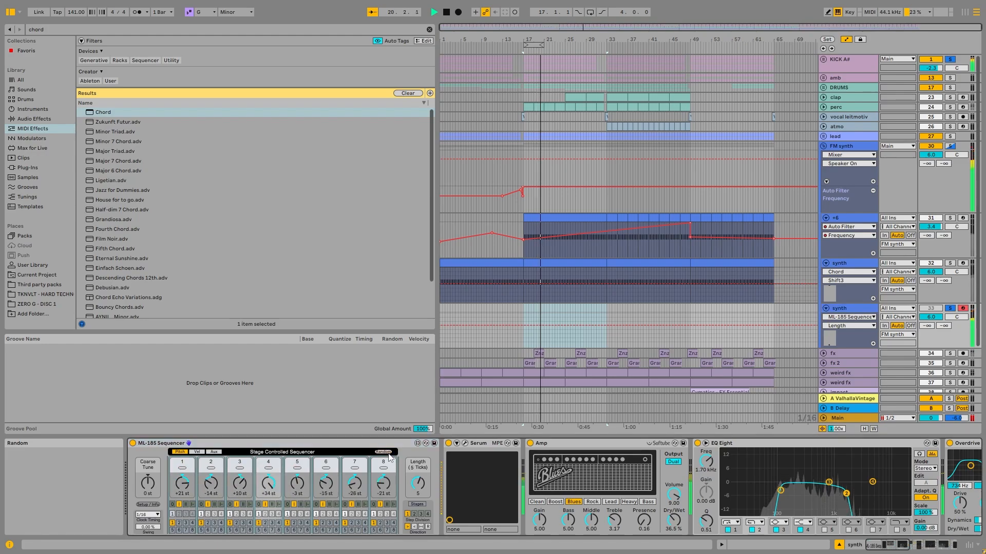
- Randomize the ML-185 Sequencer's pitches again during playback, lower the EQ Eight high-cut to about 1.19 kHz, and stop playback
left_click(388, 457)
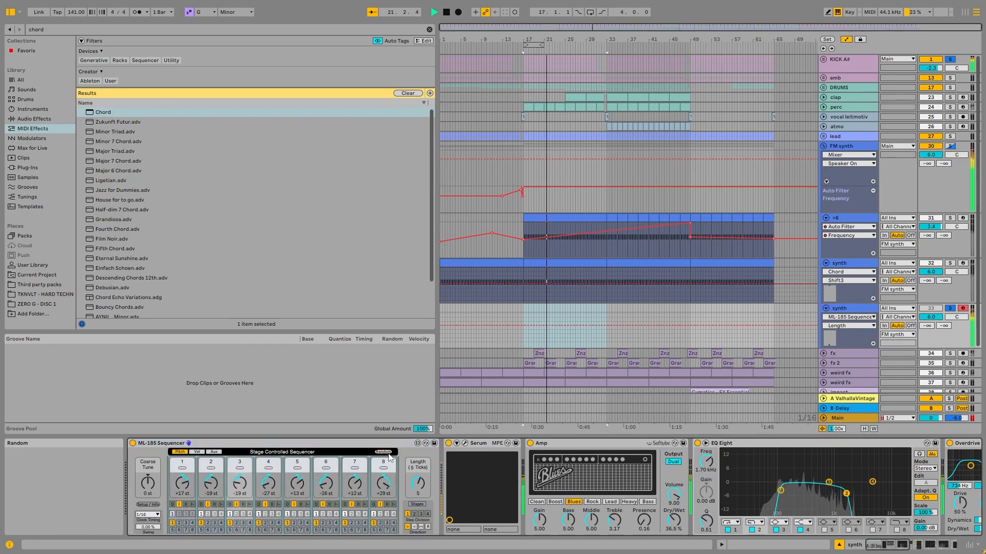
left_click_drag(846, 493, 837, 493)
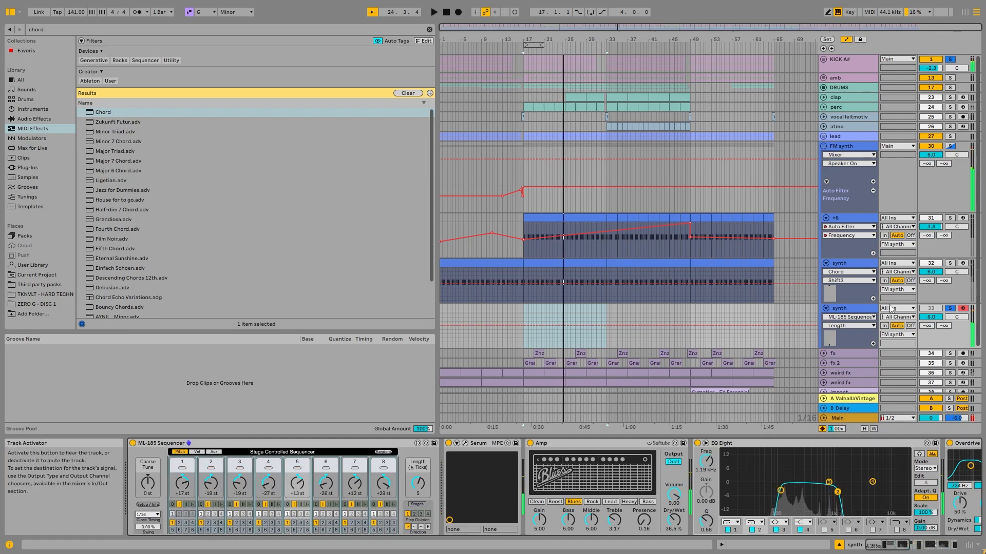
key("space")
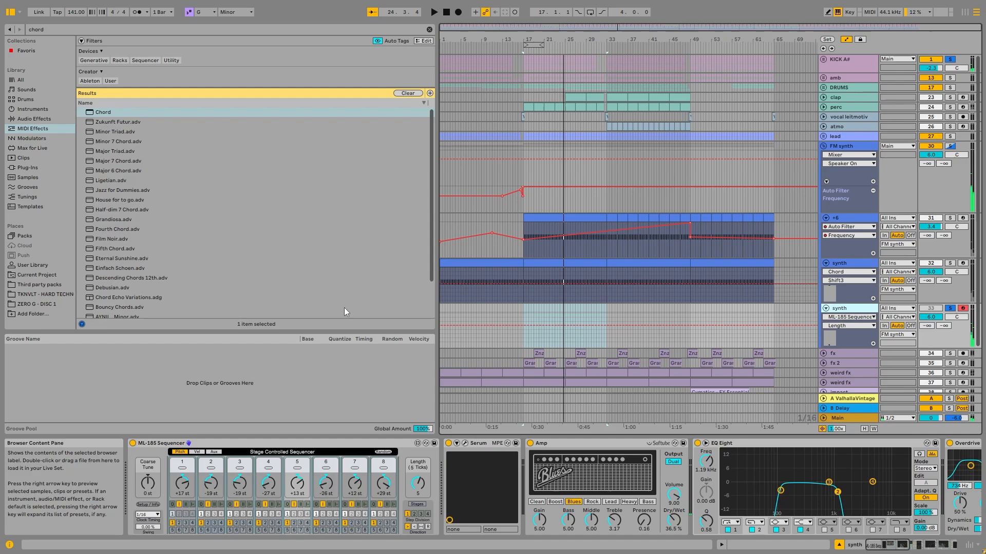
- View the sequenced synth track's effect chain through to Kickstart 2, and collapse the FM synth group
left_click(233, 453)
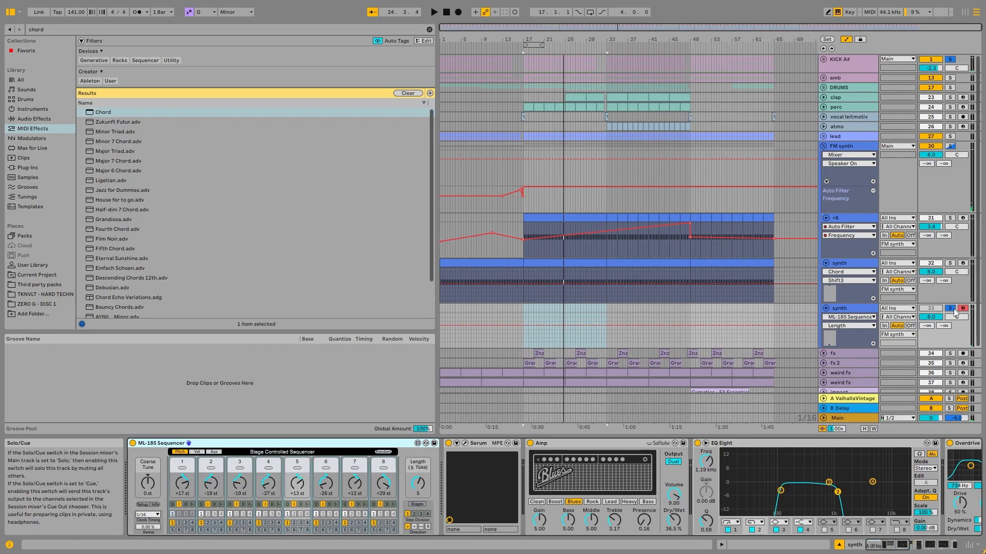
left_click_drag(898, 546, 949, 545)
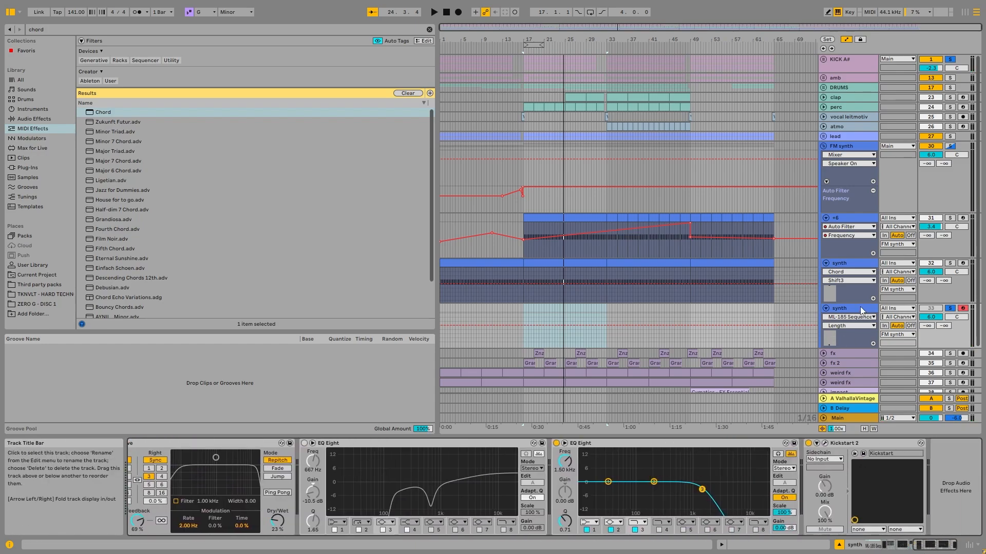
left_click(822, 126)
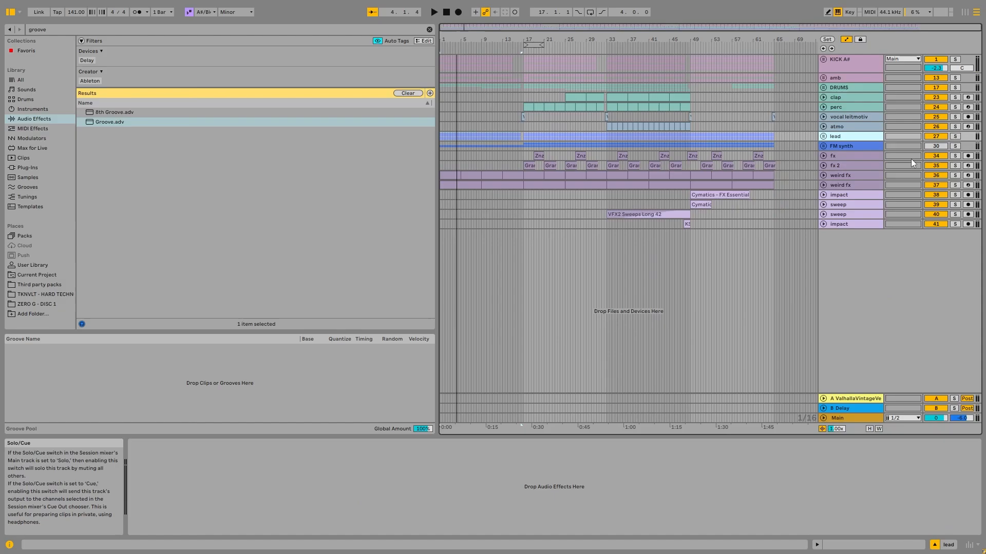
- Solo the first fx track and bring up its device chain with the two Grain Delays
left_click(840, 155)
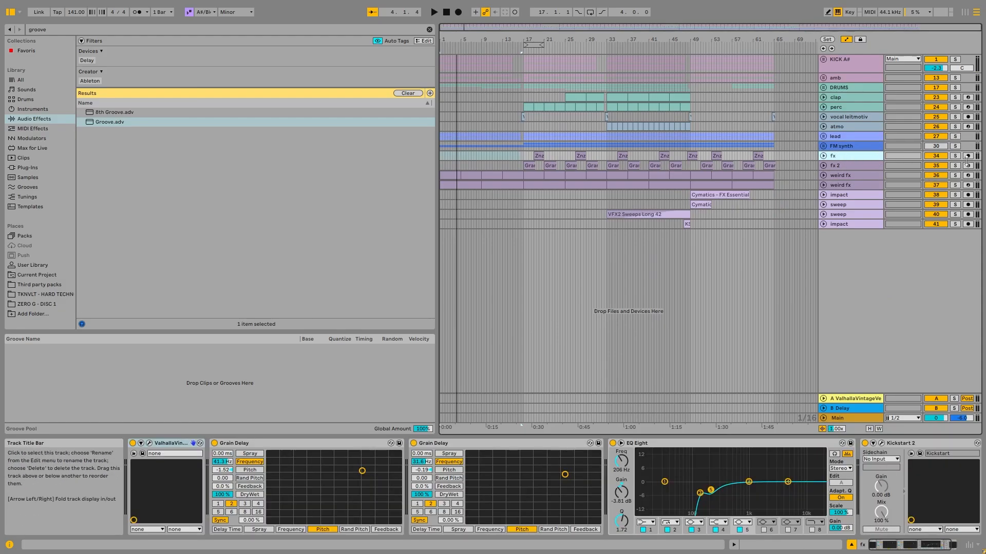
left_click(955, 156)
left_click(538, 156)
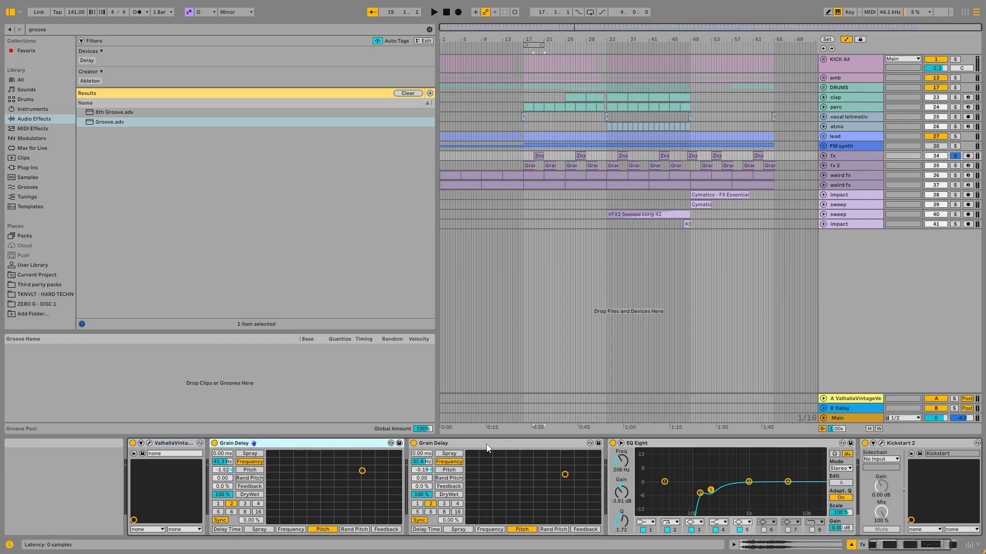
left_click(426, 443)
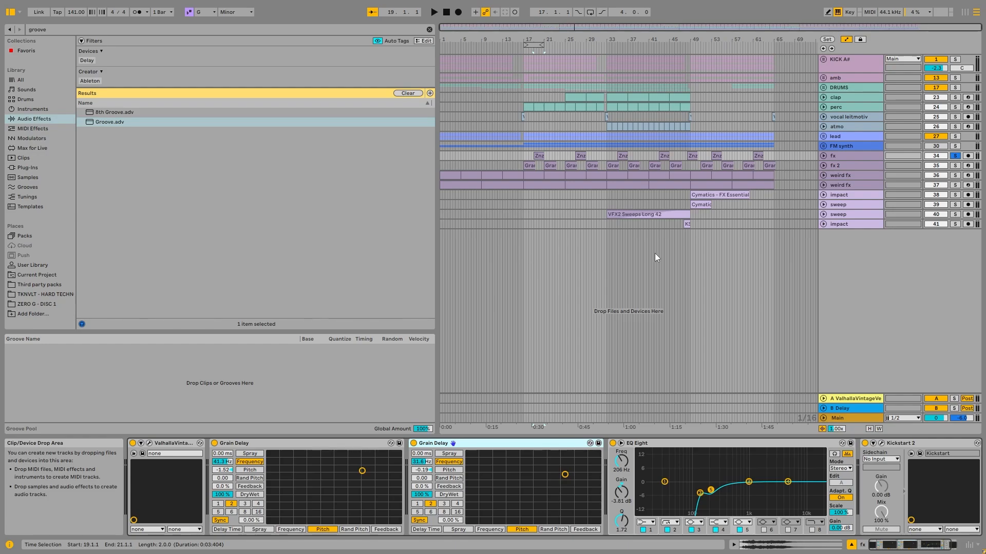
- Unfold the soloed fx track and select its audio clip at bar 19
left_click(823, 155)
scroll(531, 157, "up", 8)
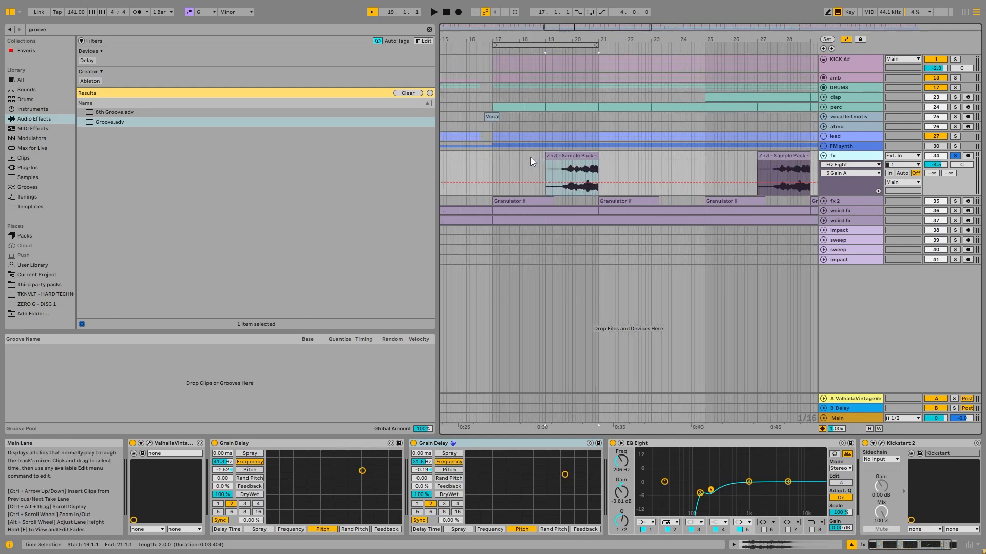
left_click(610, 166)
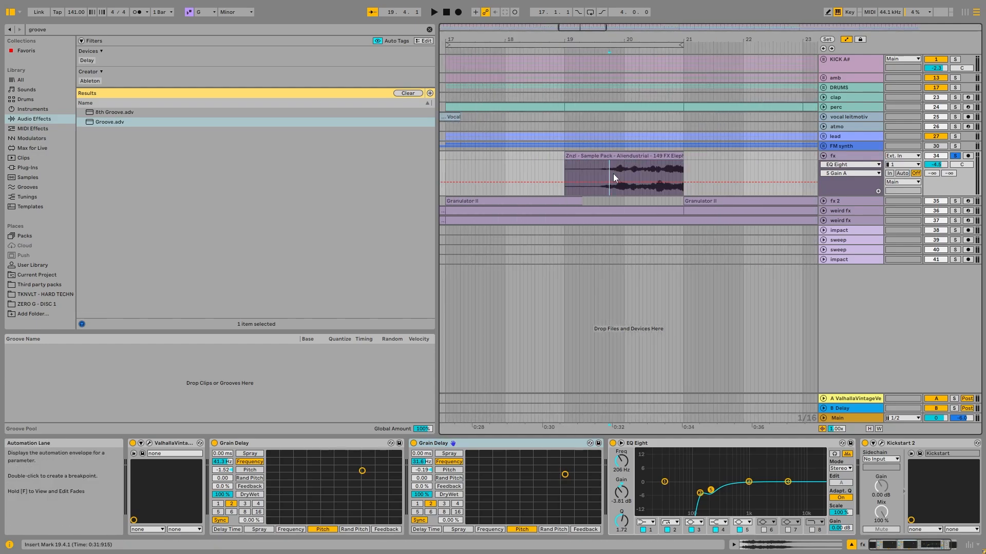
left_click(635, 169)
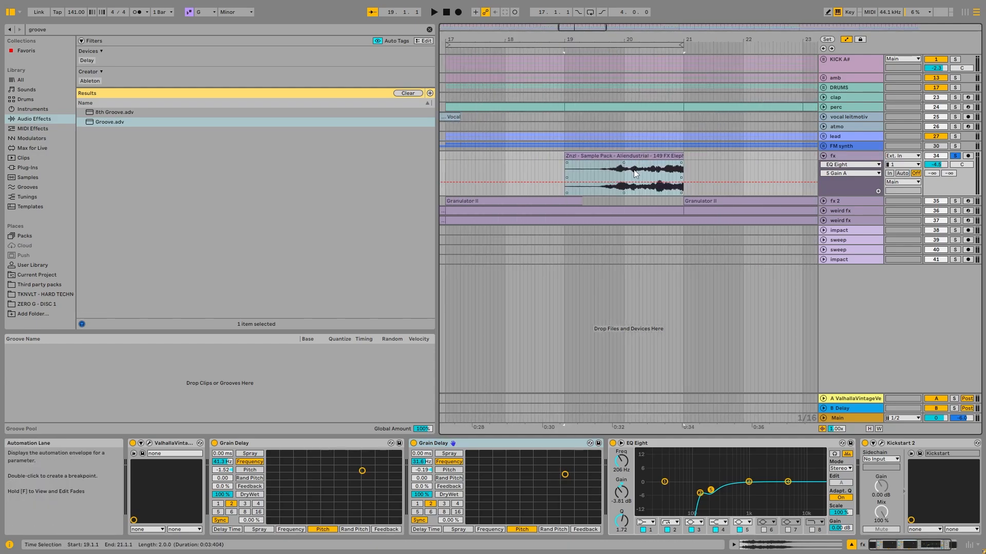
left_click(652, 156)
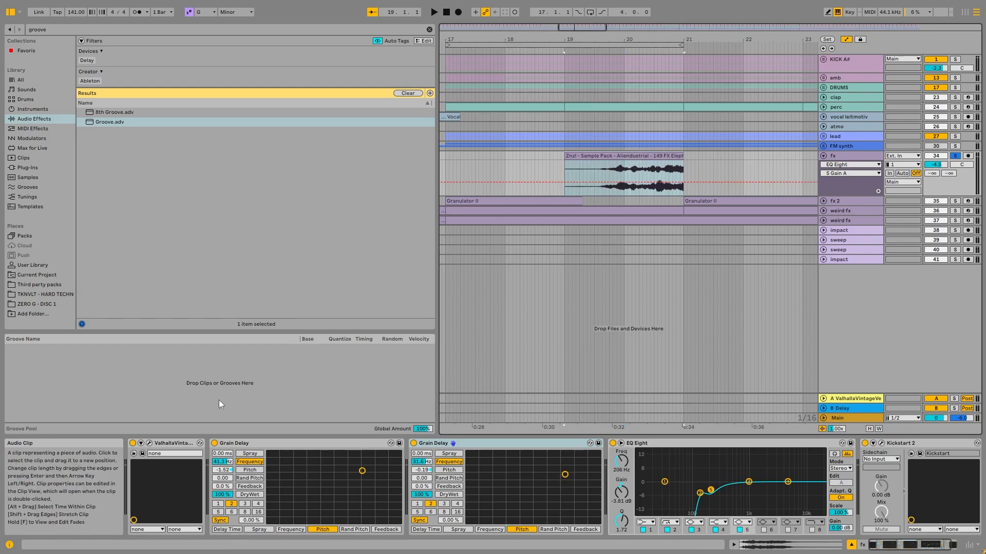
- Group the two Grain Delays, EQ Eight and Kickstart 2 into a rack, and play the fx clip with that rack deactivated
left_click(267, 442)
left_click_drag(885, 544, 894, 545)
left_click(873, 443, "shift")
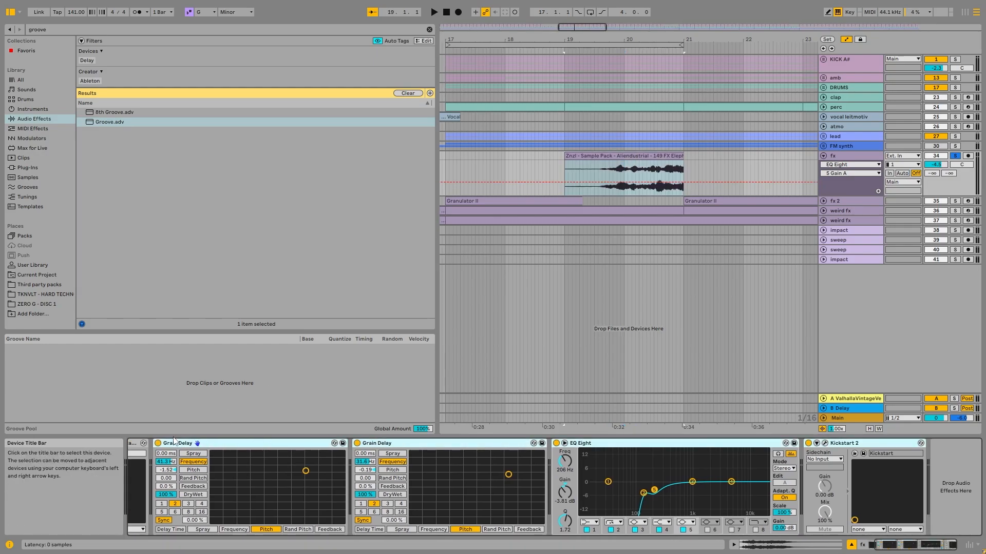
key("ctrl+g")
left_click(158, 443)
key("space")
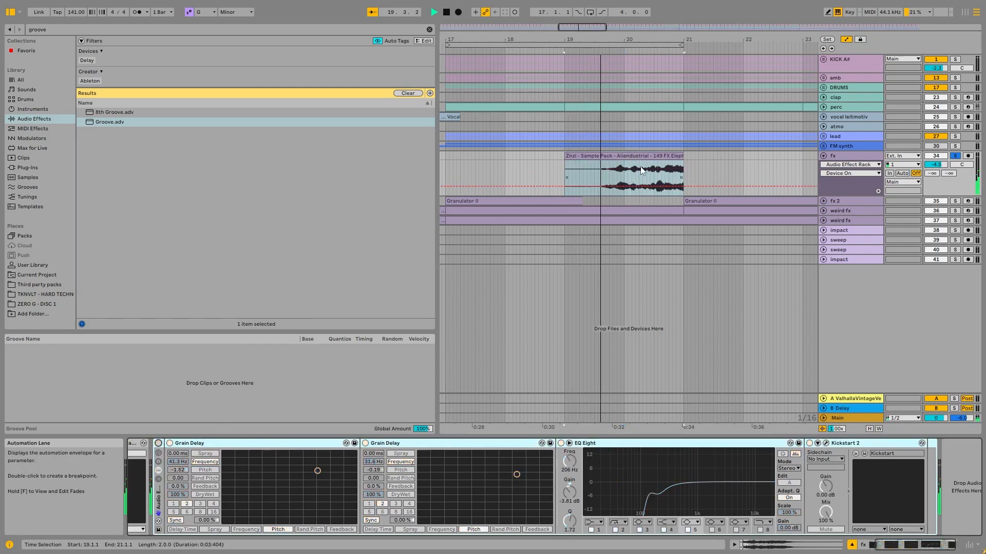
- Open the fx clip's sample view, set its transposition to 0 semitones, and play it
double_click(651, 156)
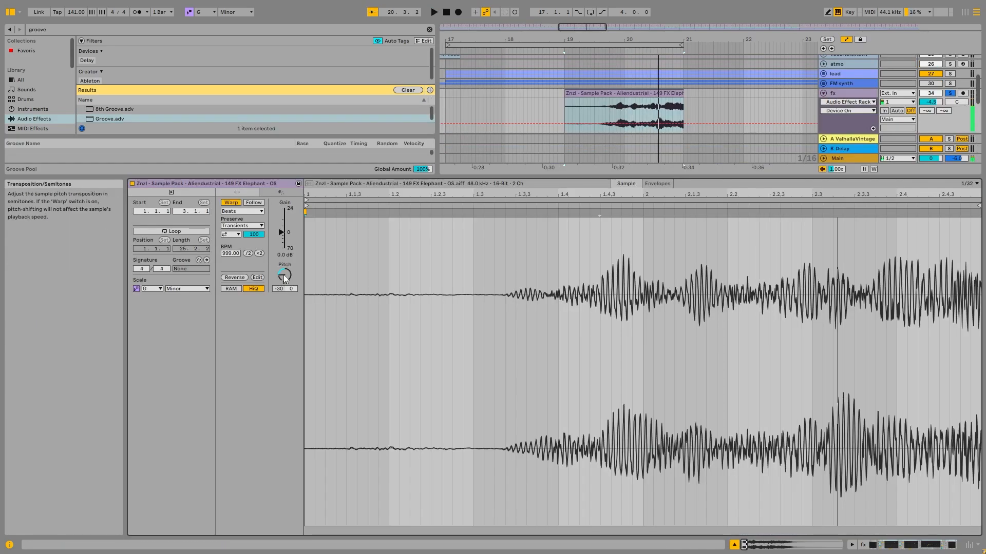
key("space")
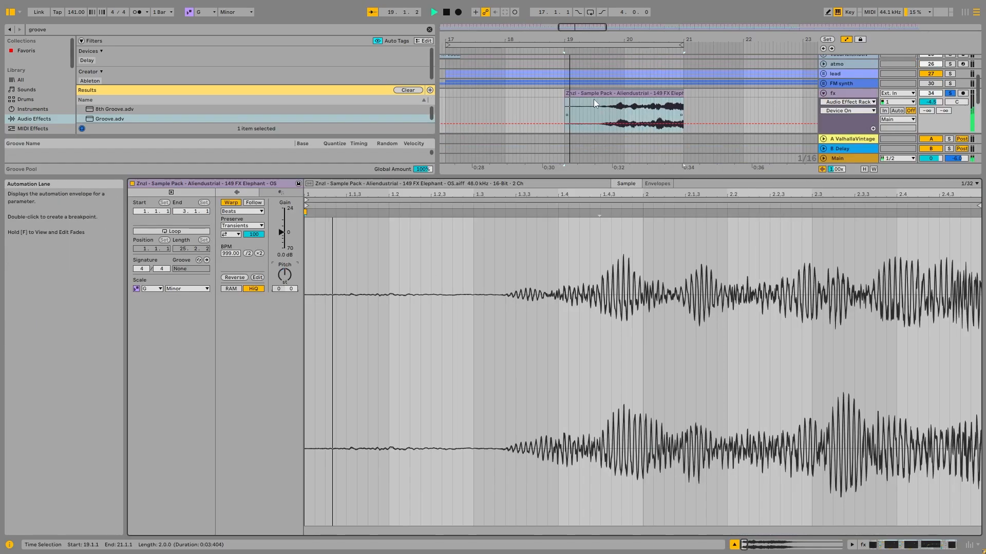
- Play the fx clip unwarped and extended to the full sample length, and restore its warping
left_click(232, 205)
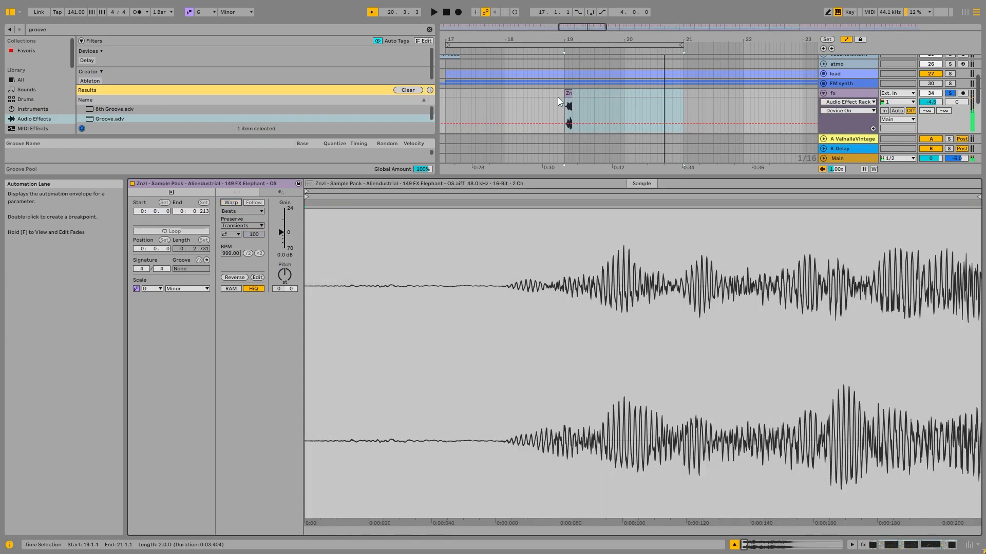
left_click(571, 92)
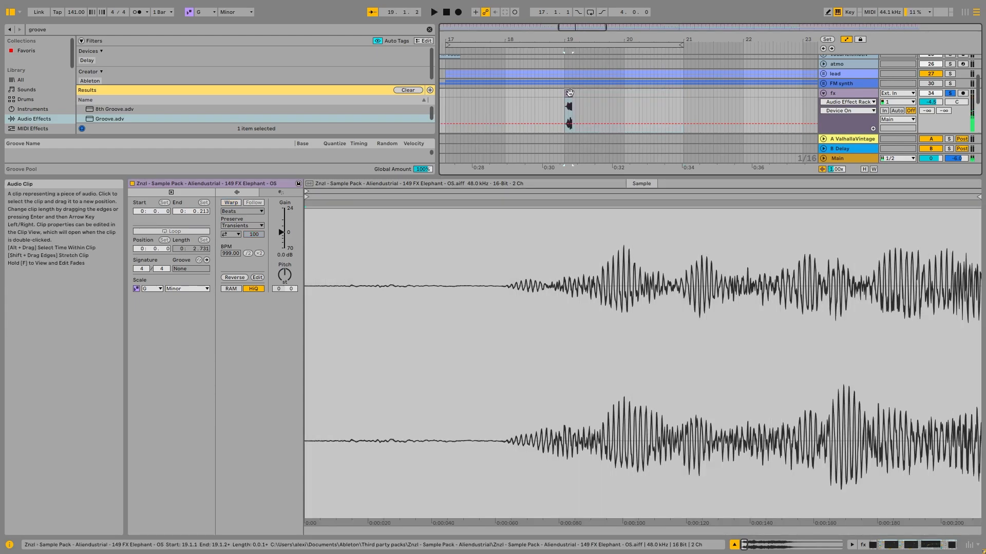
left_click_drag(571, 93, 660, 94)
key("space")
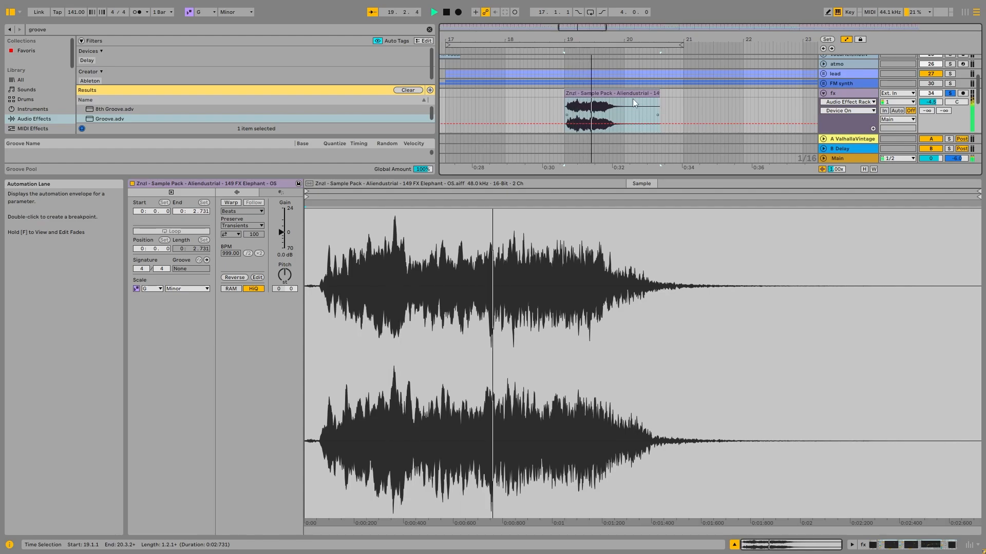
key("space")
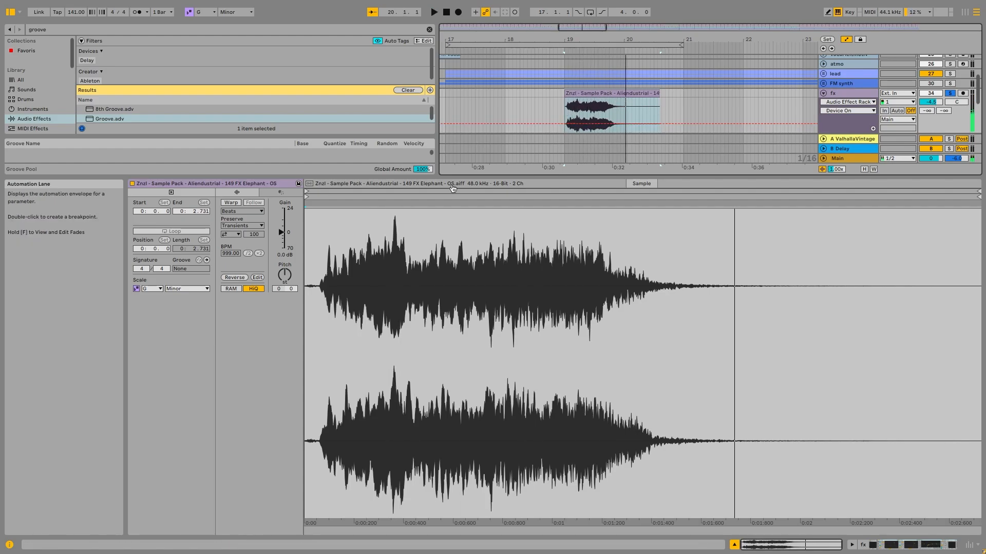
left_click(235, 203)
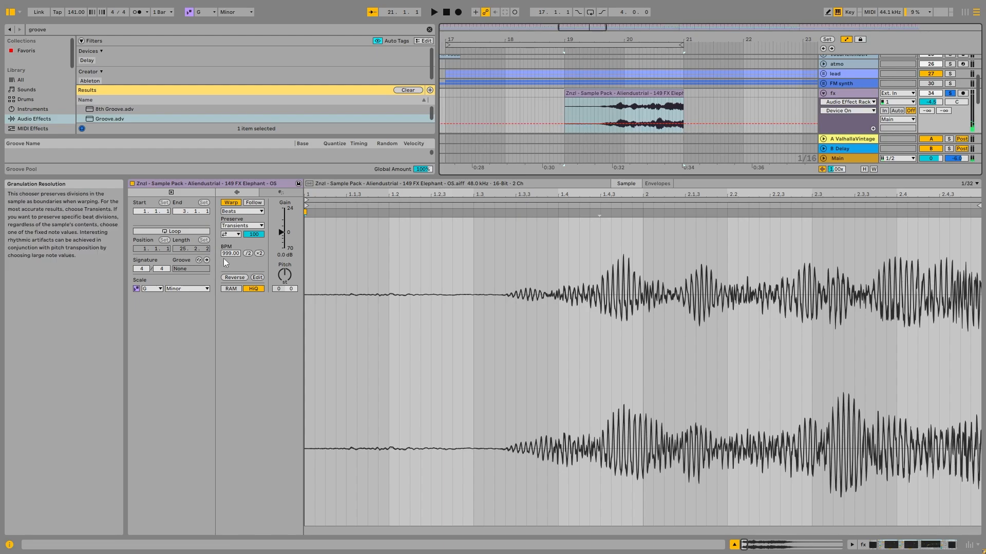
- Set the fx clip's segment tempo to 999 BPM and its transposition to -30 semitones, and play it
mouse_move(235, 253)
left_mouse_down()
mouse_move(235, 511)
mouse_move(235, 253)
left_mouse_up()
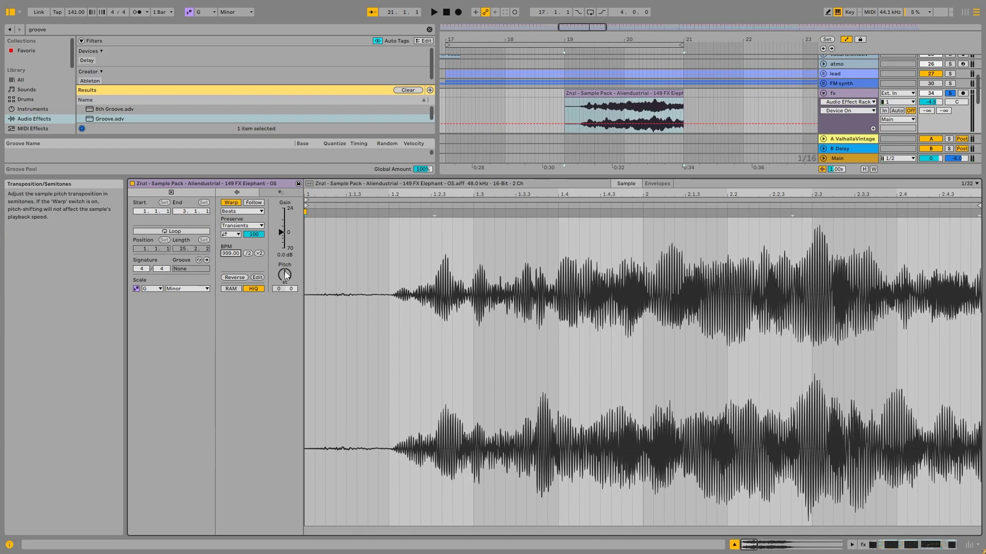
left_click_drag(283, 282, 283, 329)
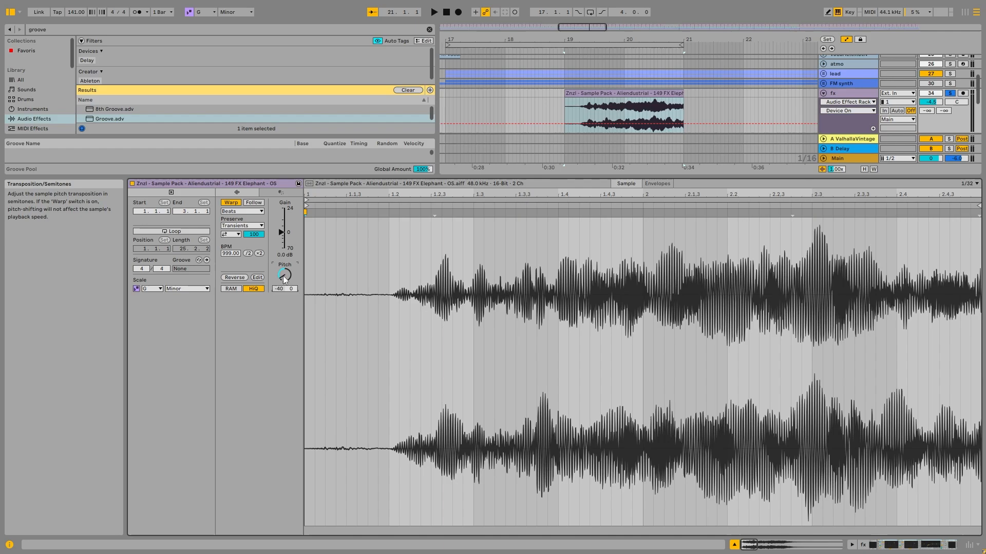
key("space")
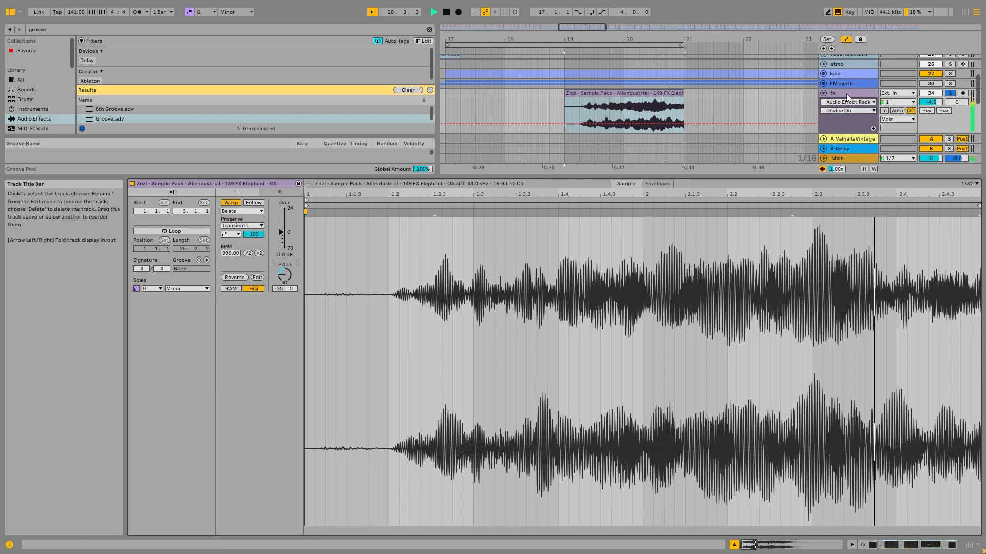
key("space")
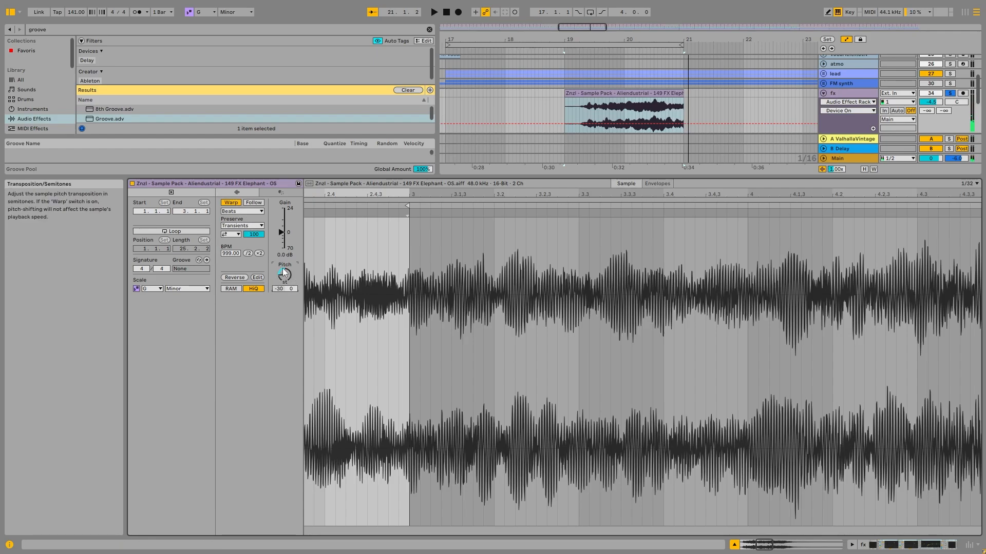
- View the available warp modes for the fx clip, and return to the track's device chain
left_click(257, 212)
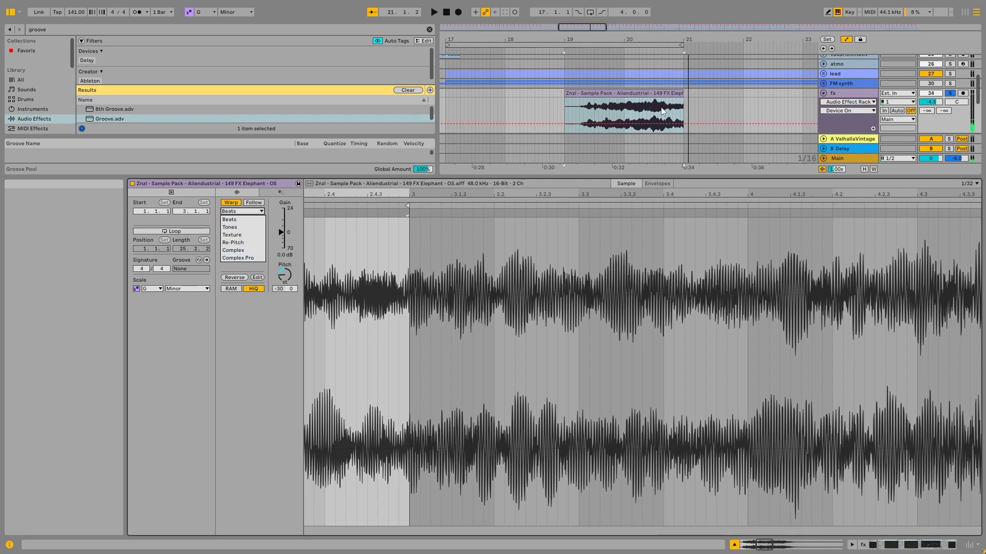
left_click(660, 108)
double_click(857, 94)
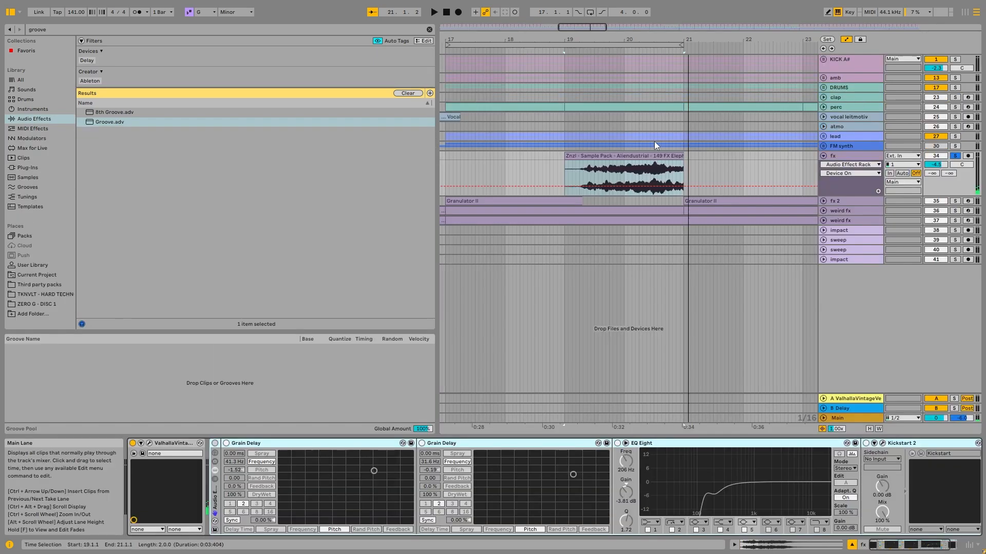
- Play the fx clip with the effect rack off, and compare it with the rack reactivated
key("space")
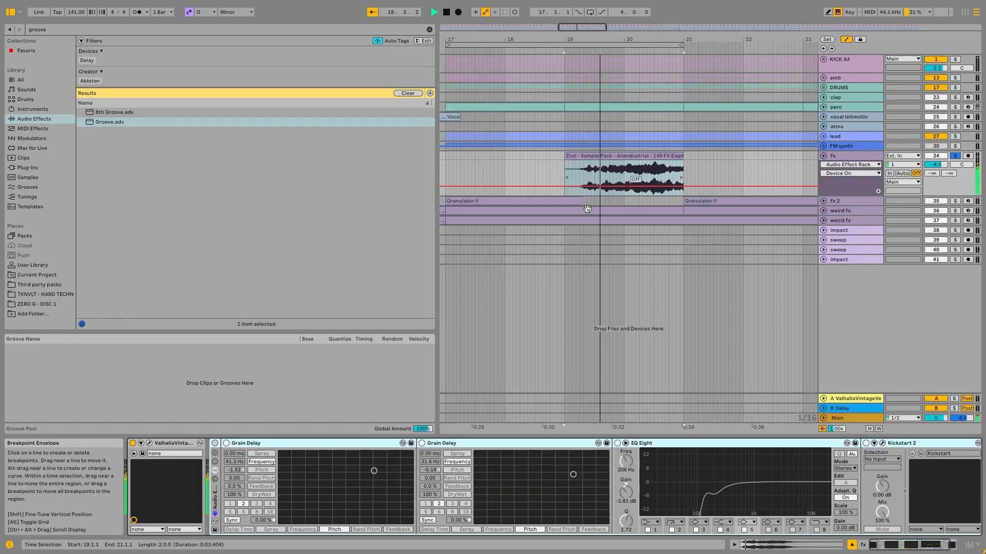
key("space")
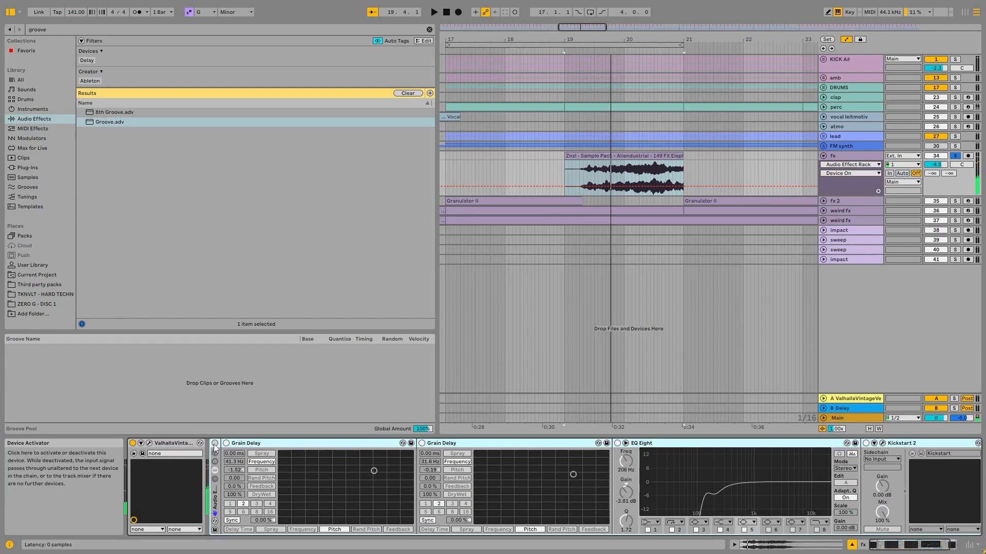
left_click(214, 445)
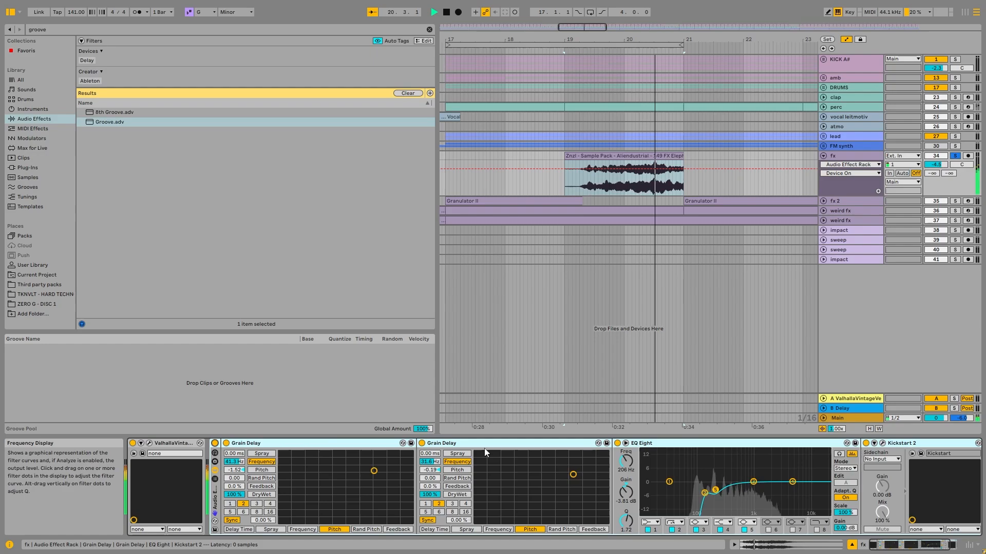
left_click(359, 445)
key("space")
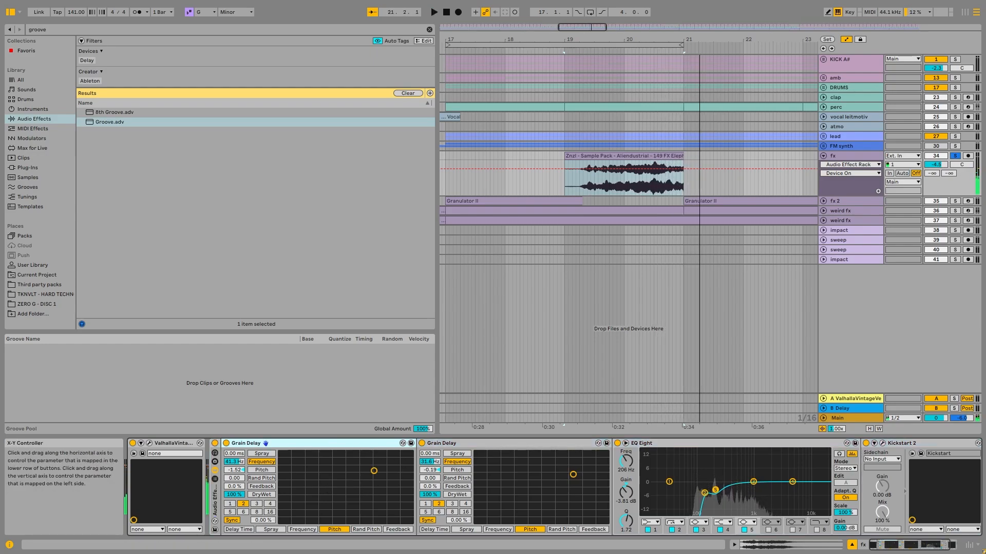
- Try a 14.8 Hz frequency and -19.0 pitch on the first Grain Delay, and play the fx clip
left_click(327, 485)
key("space")
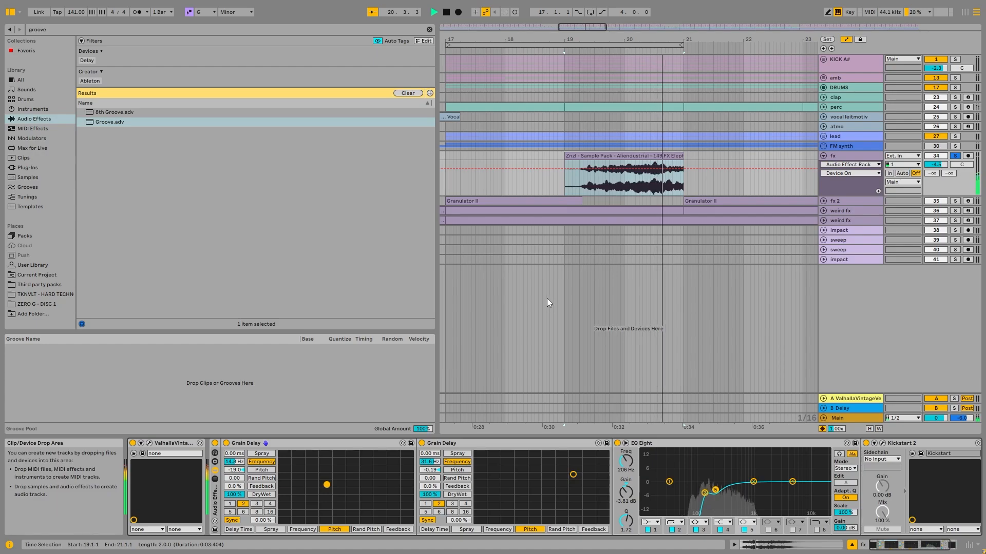
left_click(333, 445)
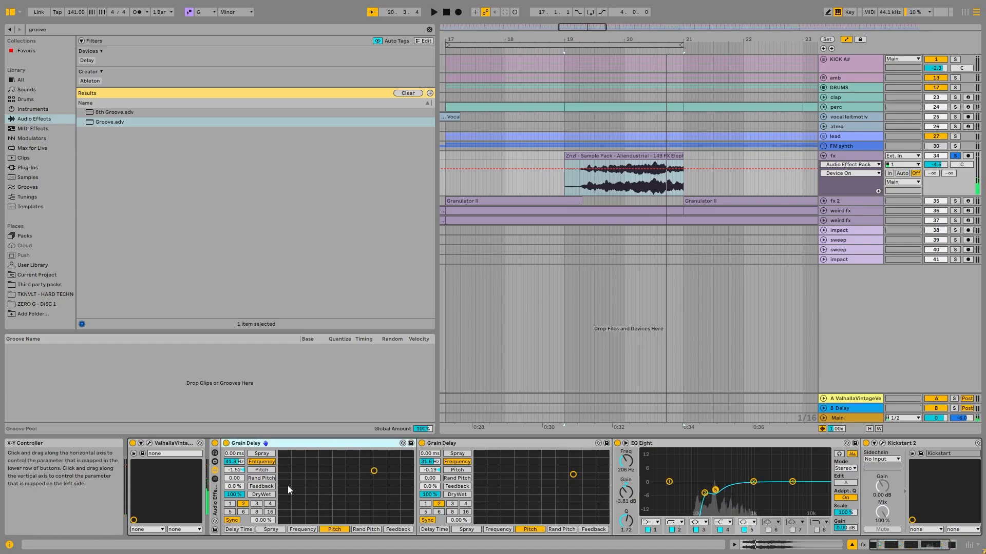
- Try a lower frequency on the fx track's first Grain Delay, and undo the change
left_click_drag(234, 462, 234, 489)
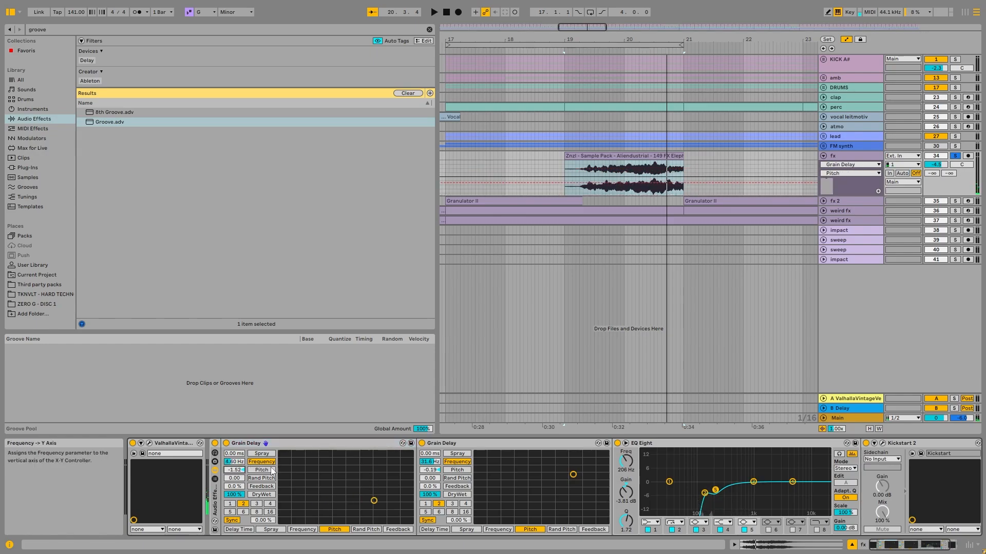
key("ctrl+z")
- Fold the fx track and inspect the ValhallaVintage reverb and Kickstart 2 in its device chain
scroll(626, 164, "down", 5)
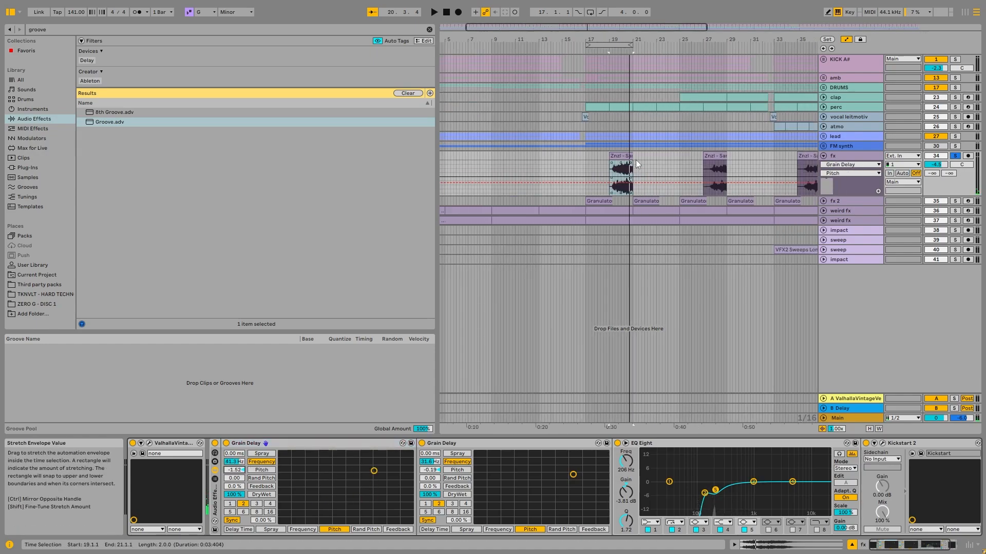
left_click(823, 156)
left_click_drag(935, 545, 873, 545)
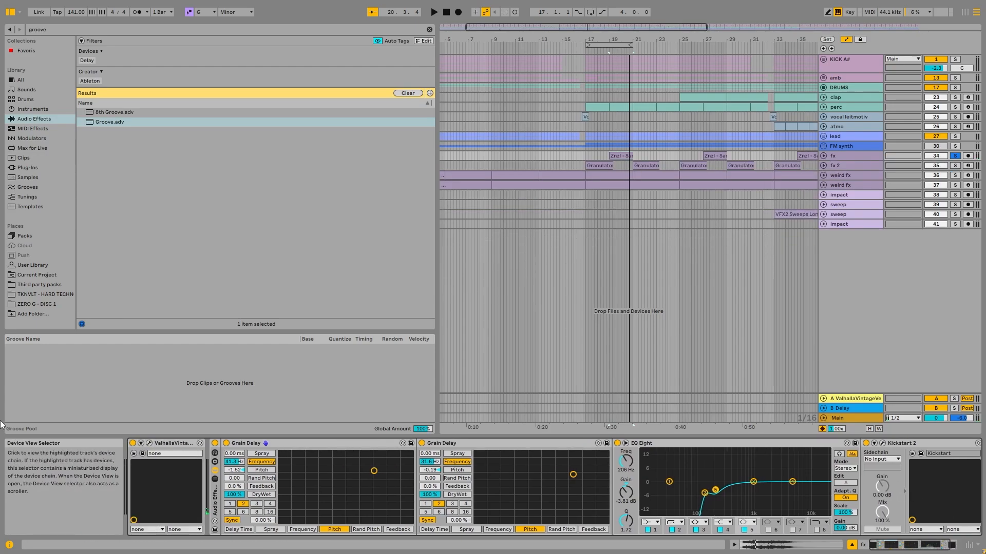
left_click(149, 445)
left_click(521, 91)
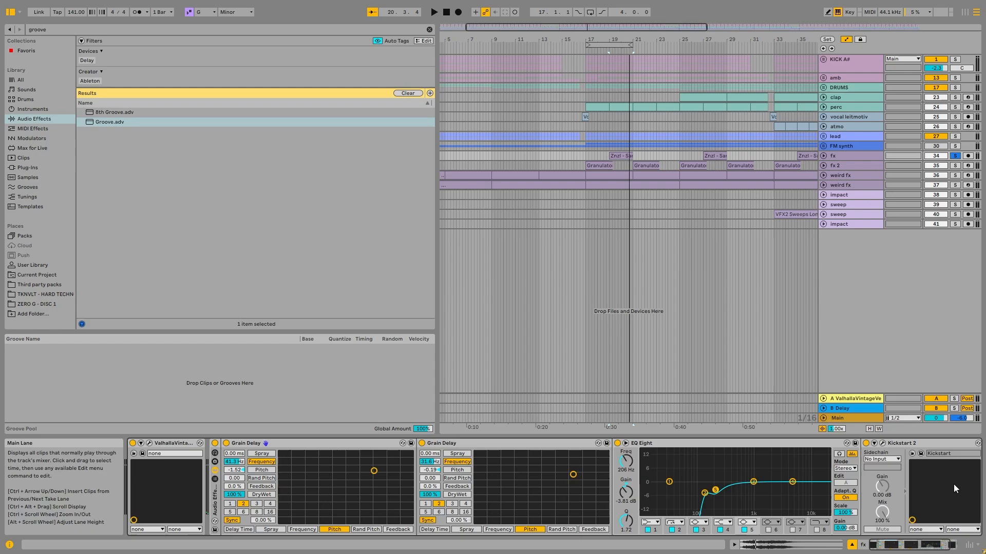
left_click(935, 442)
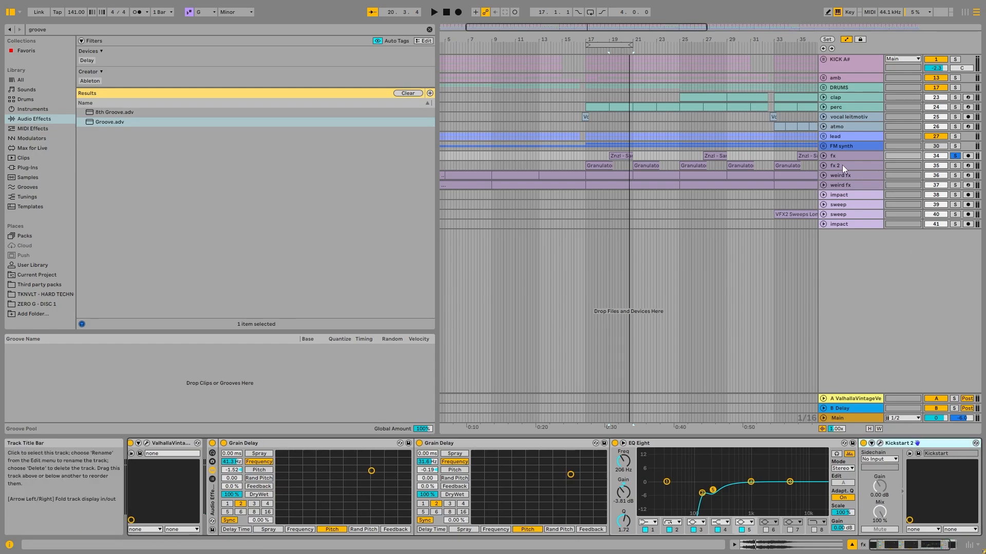
- Unfold and solo the fx 2 track, and play its first Granulator II clip
left_click(824, 166)
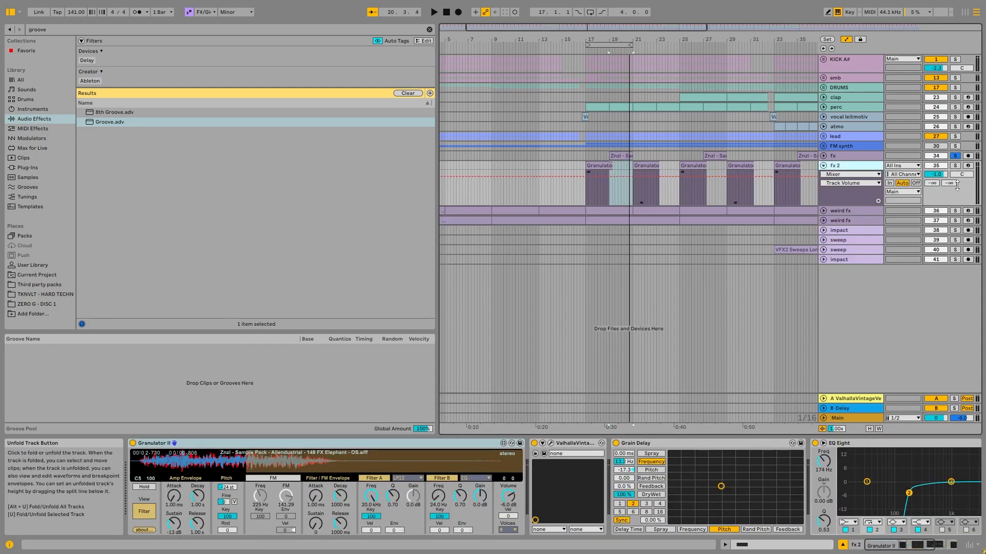
left_click(955, 166)
left_click_drag(614, 160, 588, 159)
key("space")
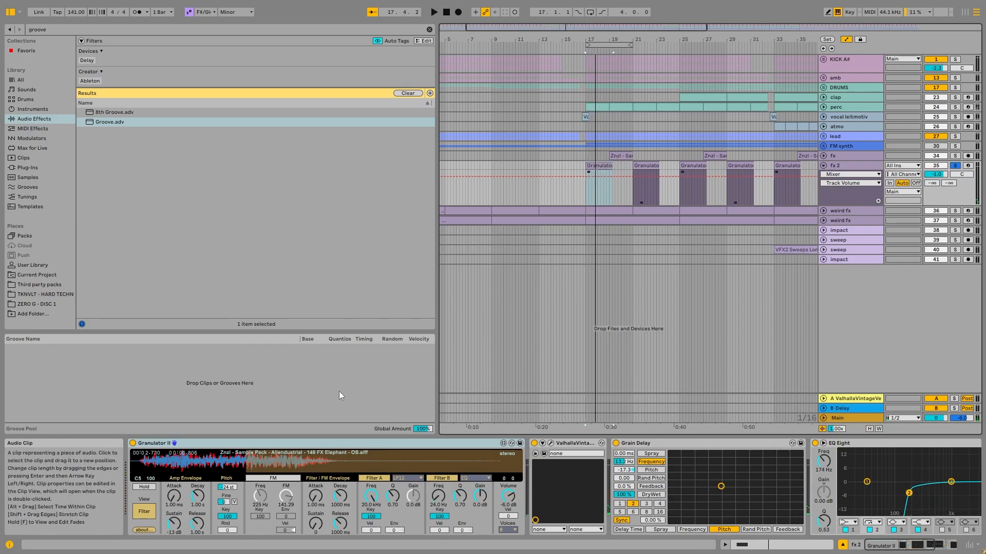
- Play the fx 2 clip with Granulator II's FM switched on, and switch the FM off again
left_click(204, 447)
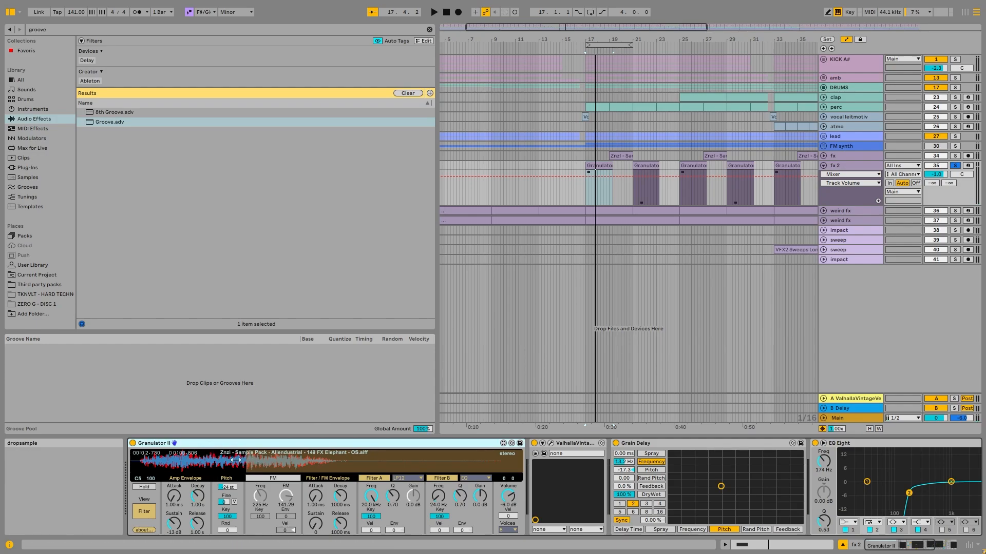
left_click(273, 478)
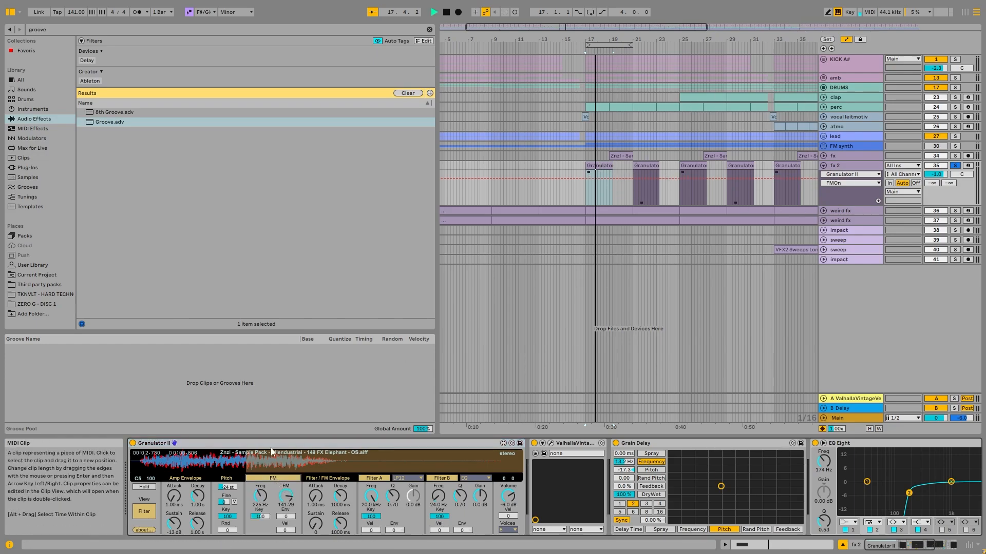
key("space")
left_click(272, 478)
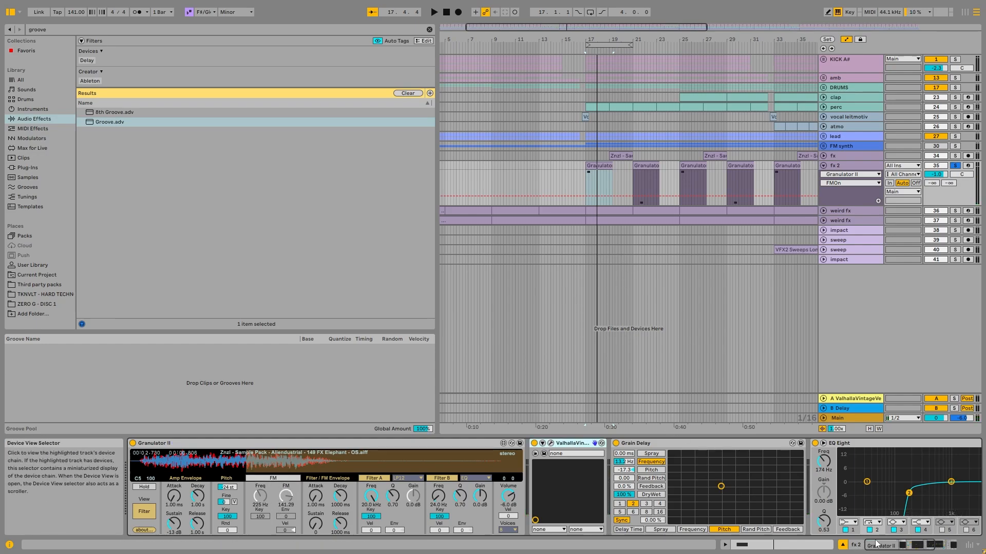
- Select the Grain Delay in fx 2's device chain and play the first clip through it
left_click_drag(877, 545, 919, 547)
left_click(512, 444)
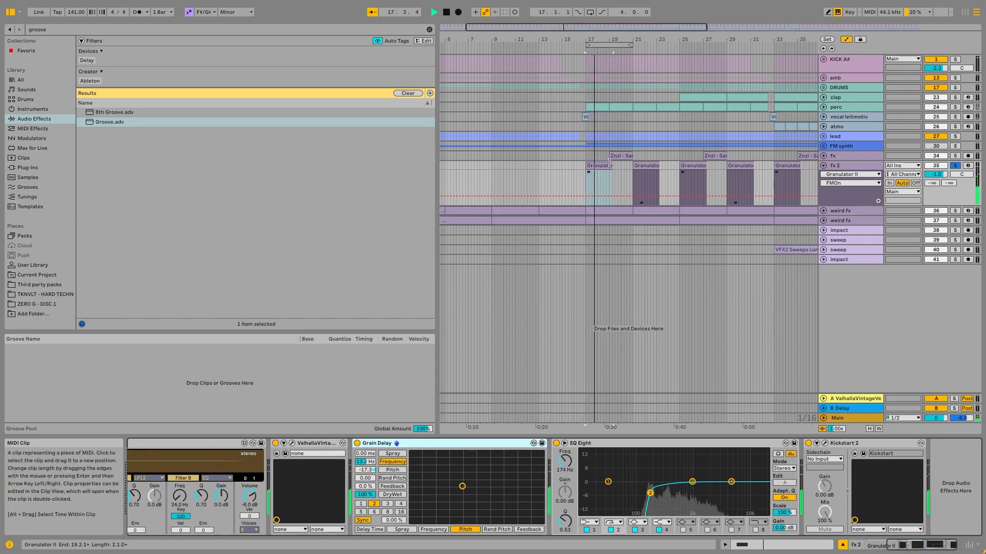
scroll(616, 168, "down", 2)
scroll(563, 183, "up", 2)
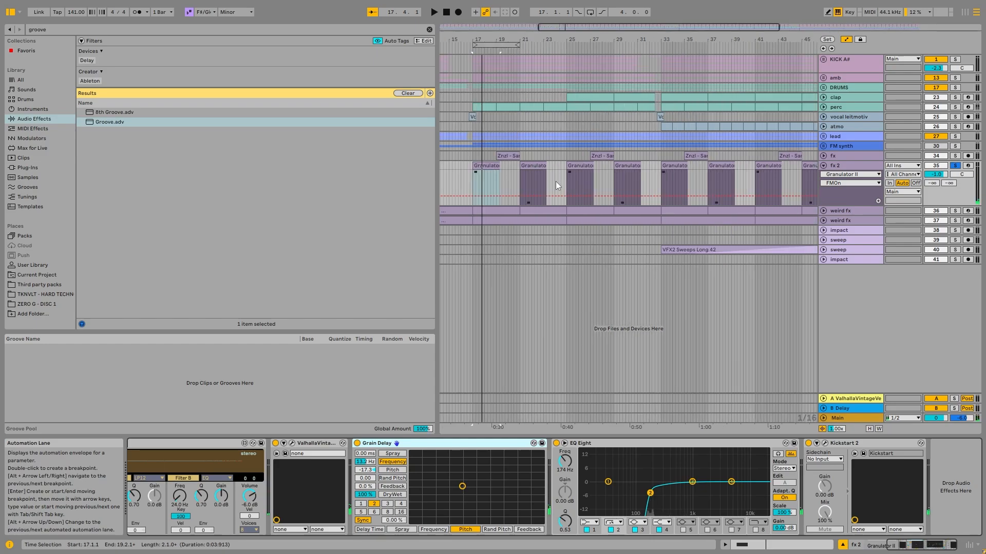
scroll(555, 180, "up", 2)
key("space")
- Open the notes of the fx 2 clip at bar 17, and compare them with the clips at bars 21, 25 and 29
left_click(766, 166)
scroll(734, 188, "down", 2)
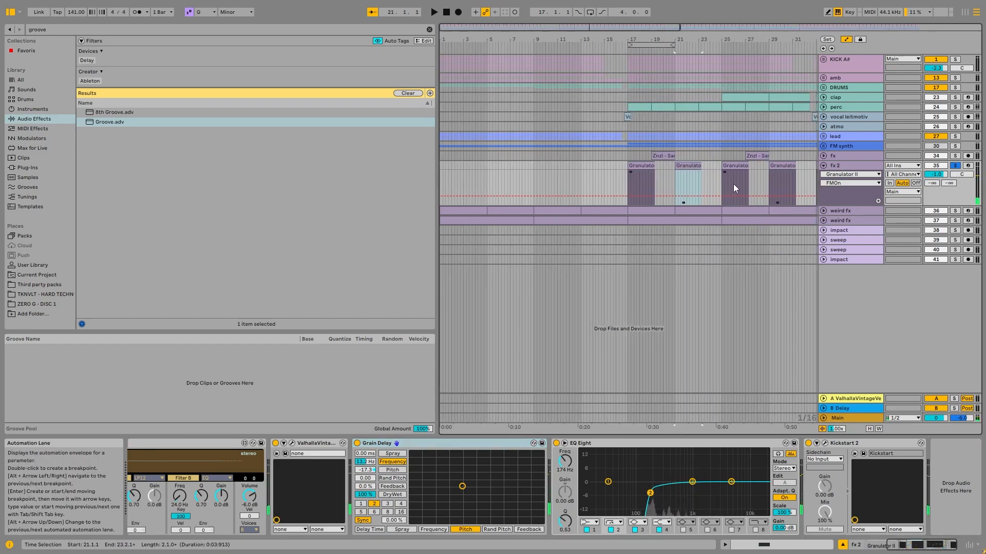
left_click(692, 165)
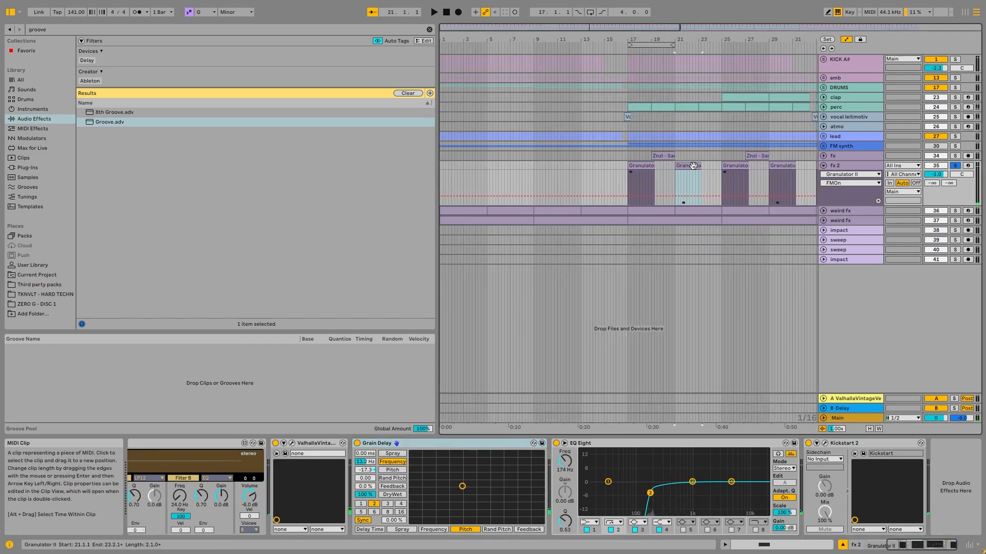
double_click(651, 169)
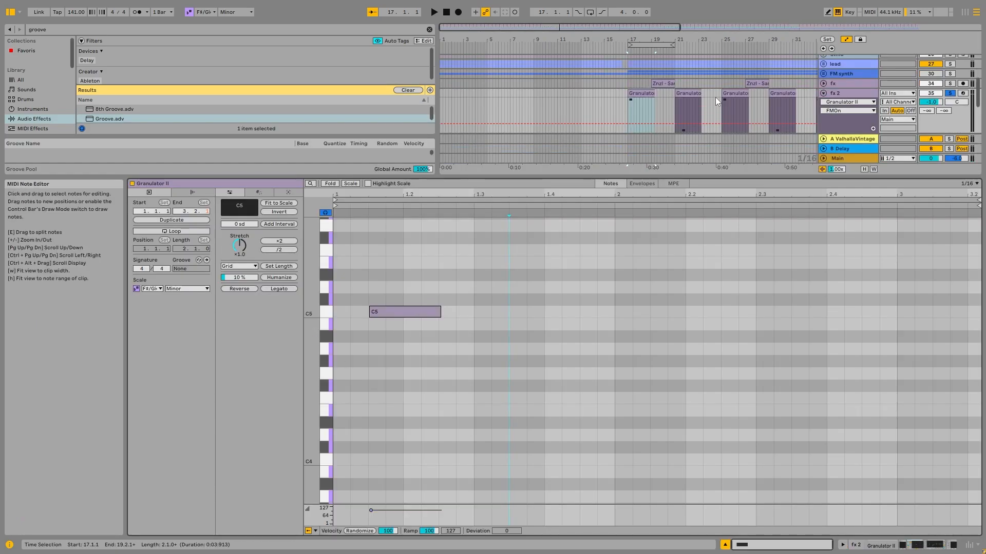
left_click(689, 97)
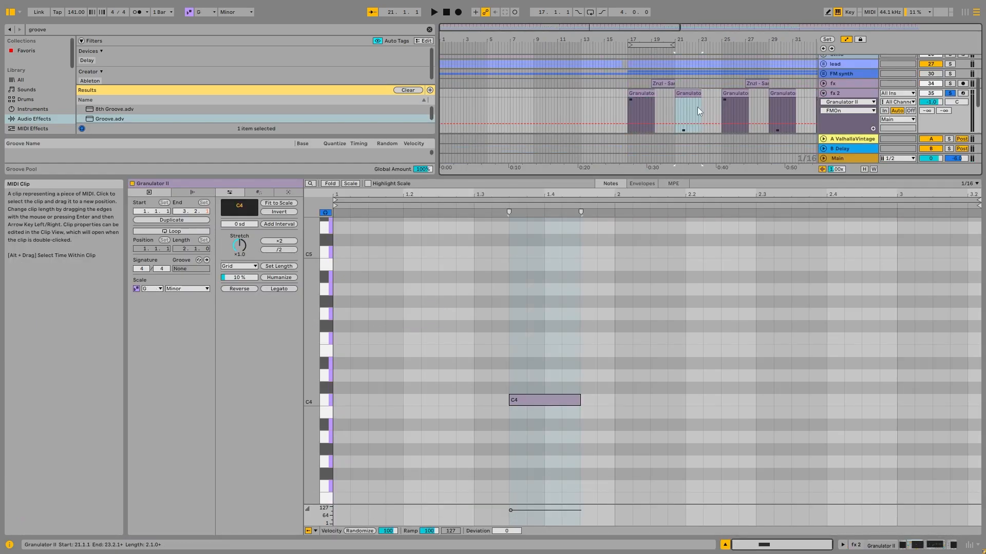
left_click(737, 93)
left_click(781, 93)
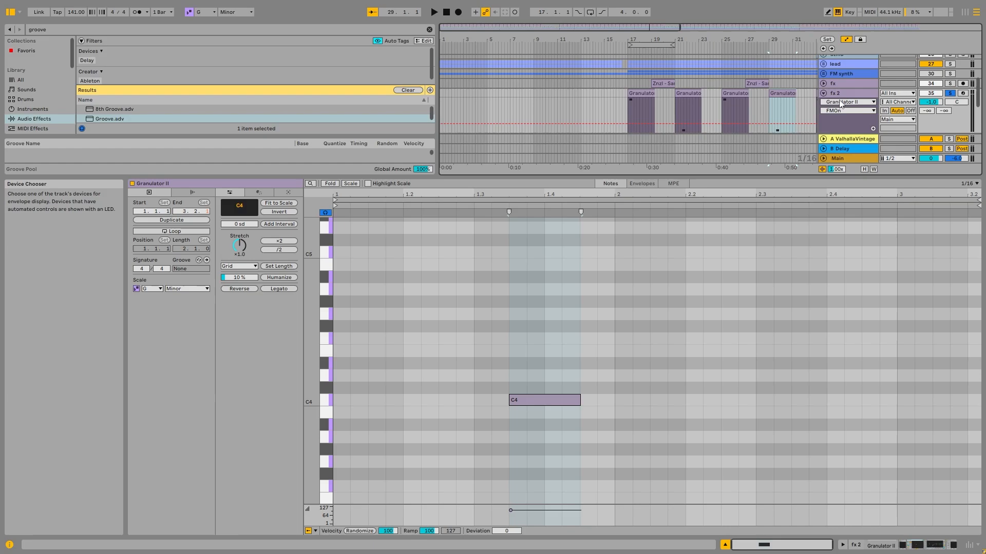
- Solo the first weird fx track and play its opening clip
double_click(850, 93)
scroll(807, 164, "down", 5)
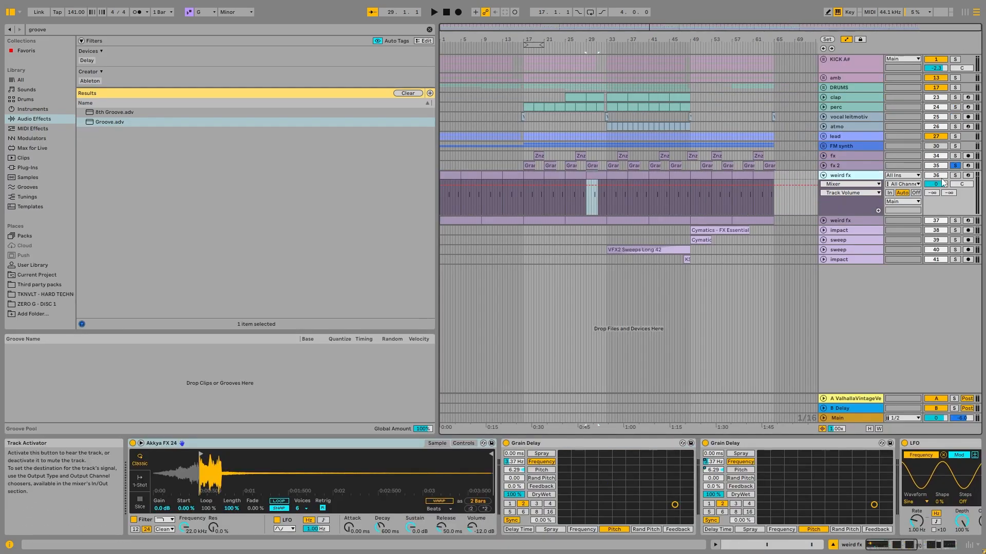
left_click(954, 175)
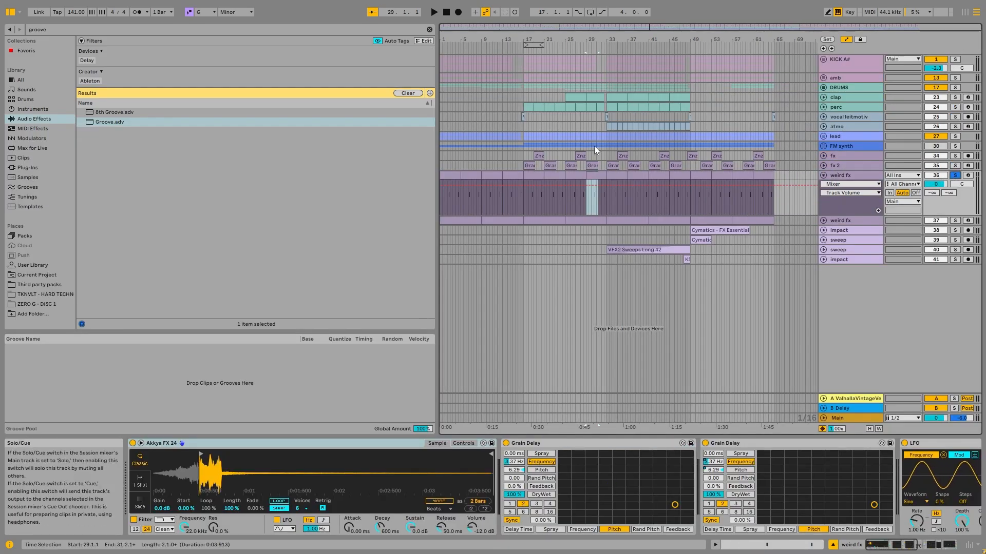
left_click(452, 175)
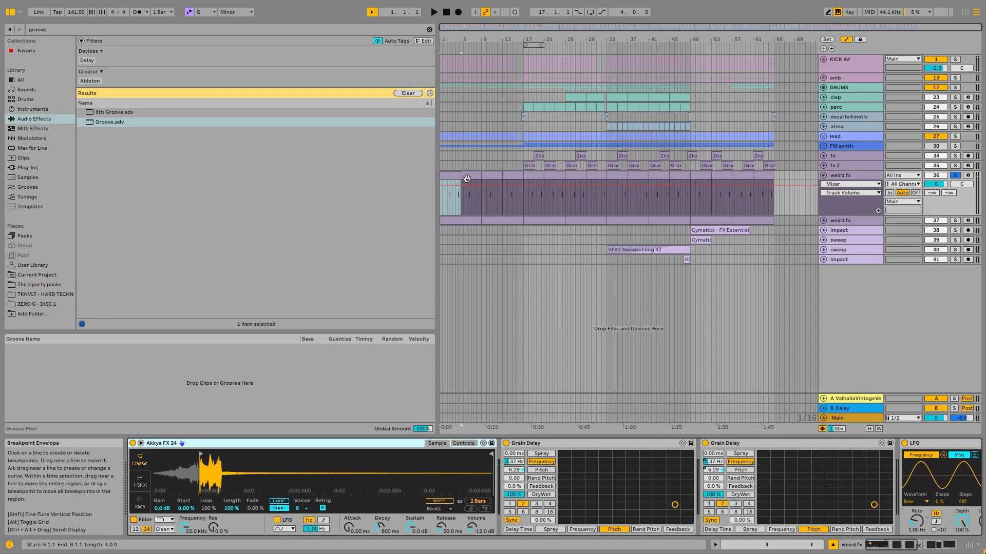
key("space")
left_click(448, 201)
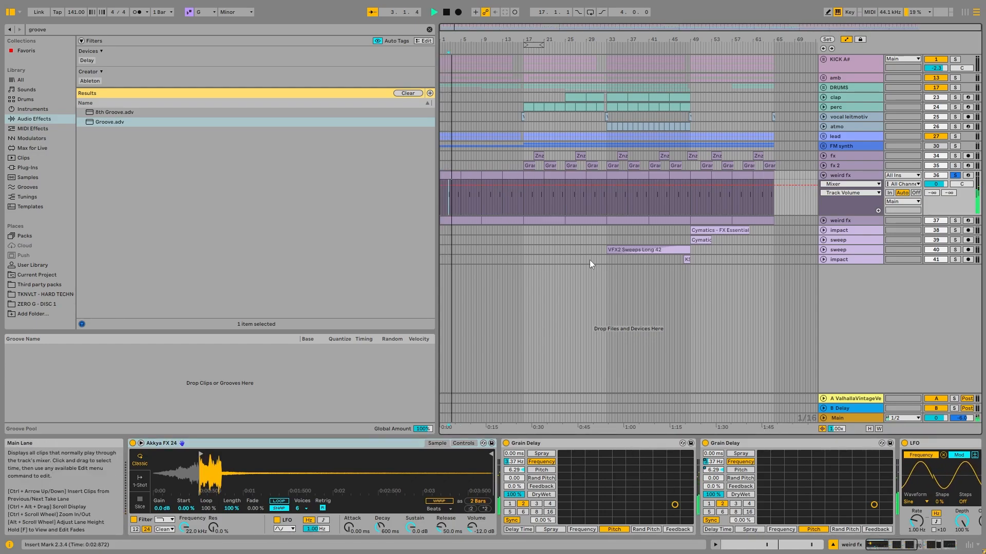
key("space")
- Examine the Grain Delays and LFO in the first weird fx track's chain, and play the track from bar 4
left_click(911, 545)
mouse_move(910, 547)
left_mouse_down()
mouse_move(937, 547)
mouse_move(919, 546)
left_mouse_up()
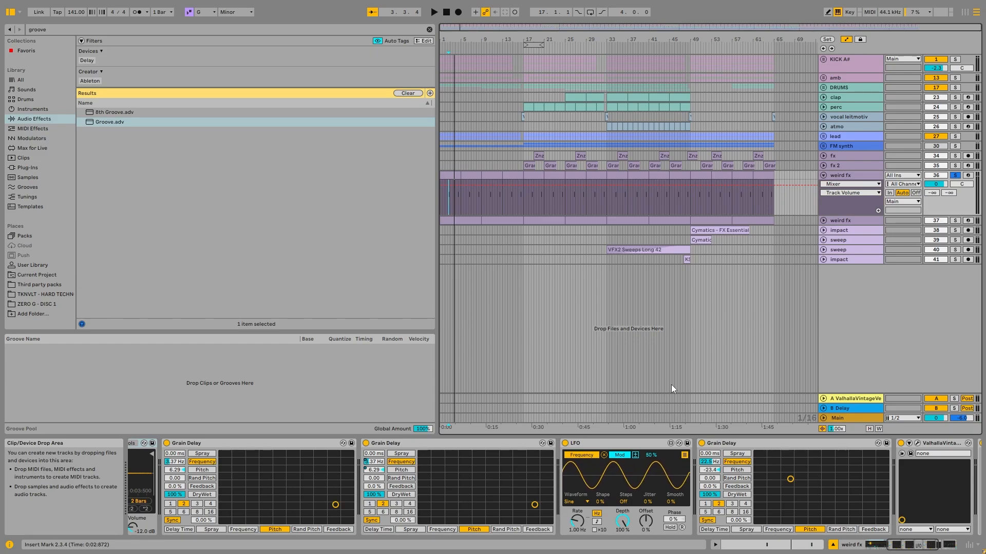
left_click(457, 196)
key("space")
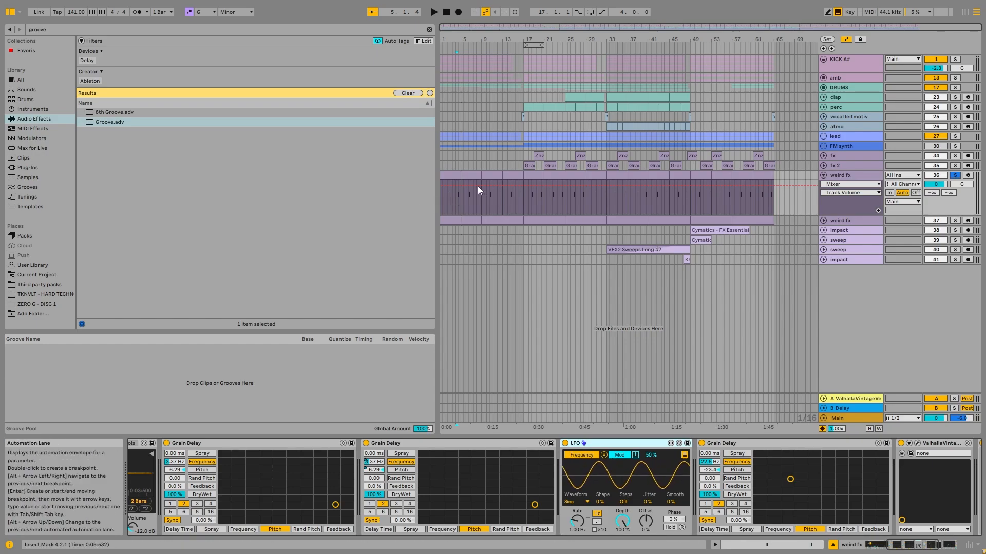
- Try a 24% modulation amount on the LFO with the bar 9 clip, and return it to 50%
left_click(488, 198)
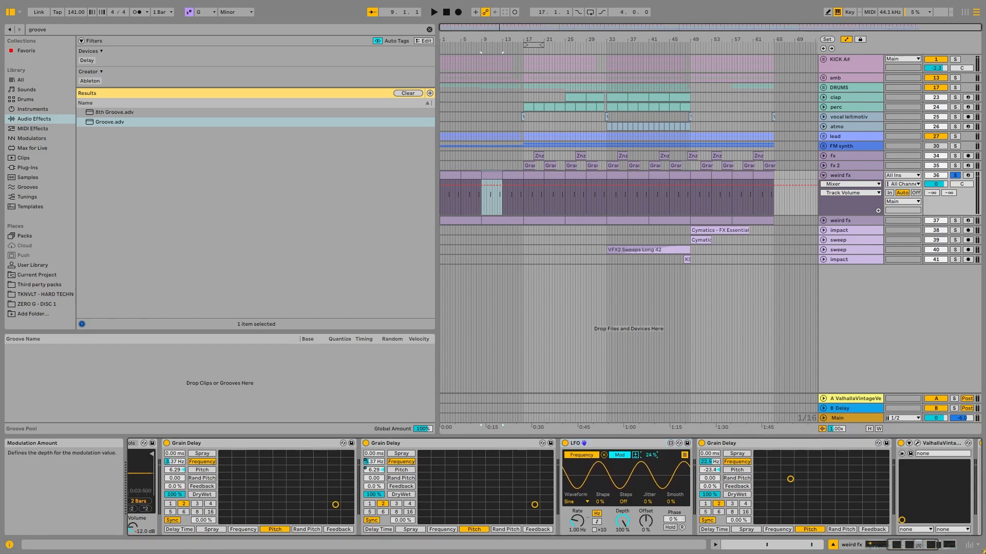
left_click(683, 444)
left_click(660, 24)
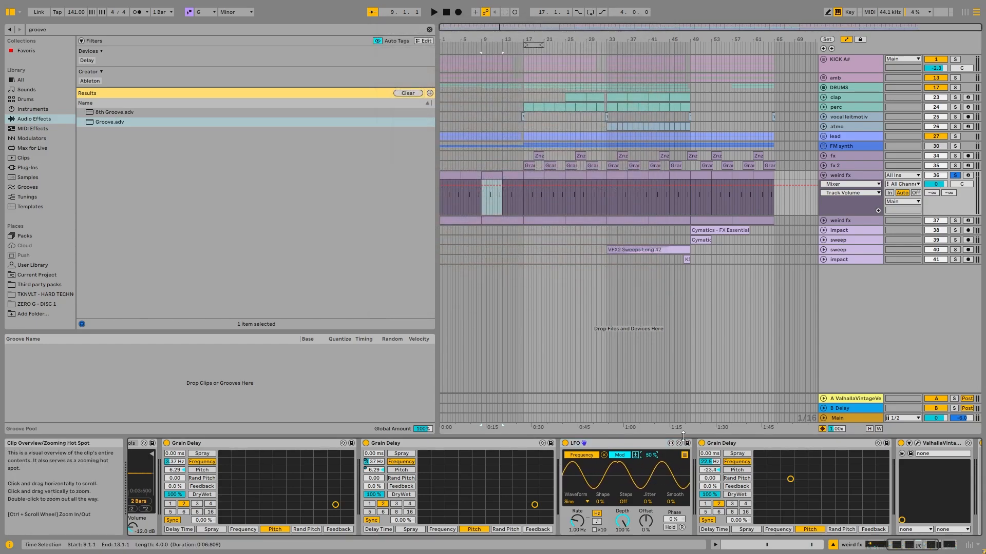
- Fold the first weird fx track, then solo the second weird fx track and play it from bar 21
left_click(535, 176)
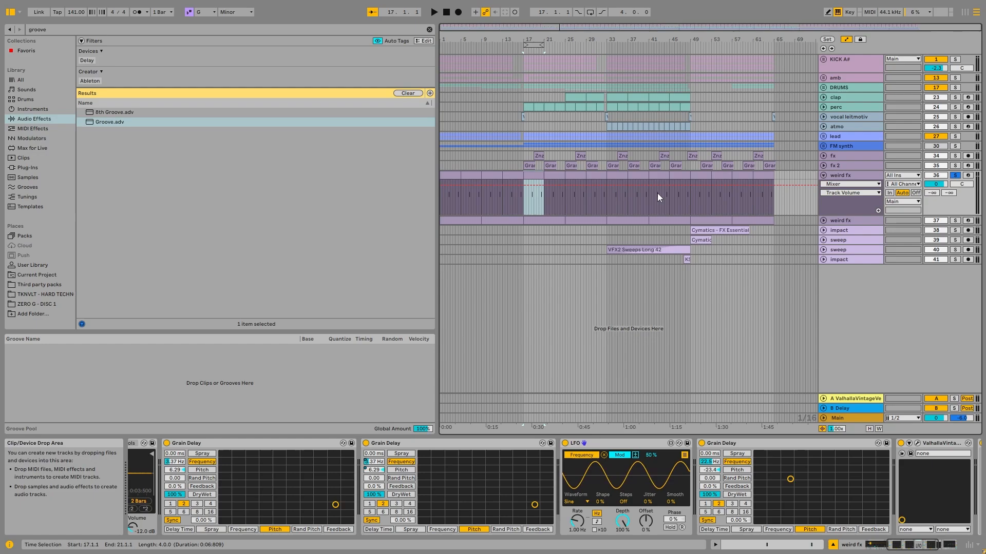
left_click(822, 176)
left_click(824, 185)
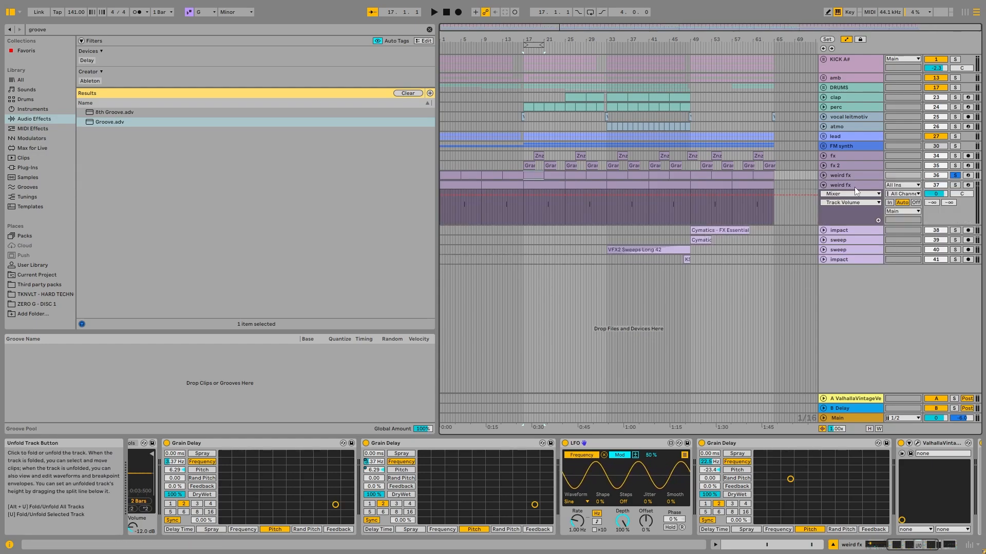
left_click(847, 187)
left_click(955, 185)
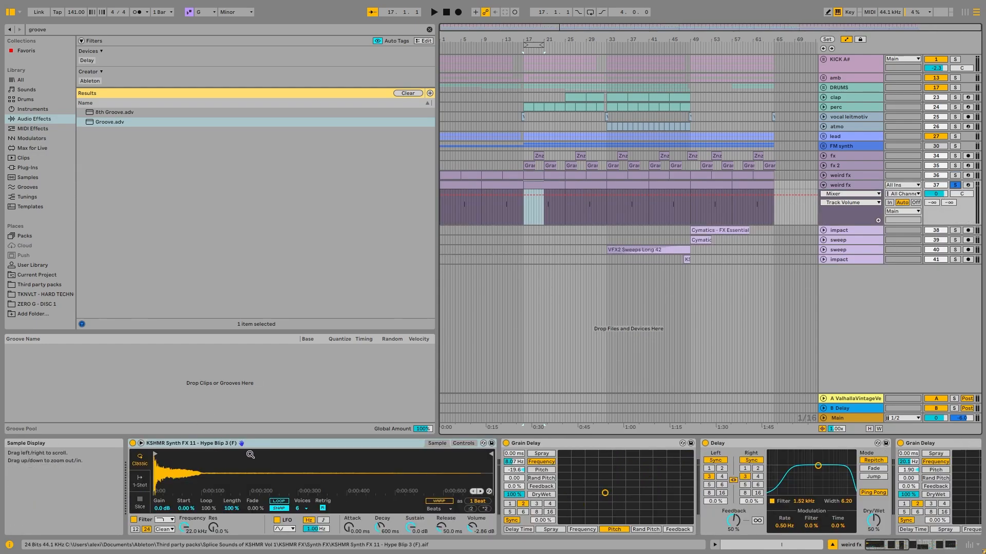
left_click(548, 210)
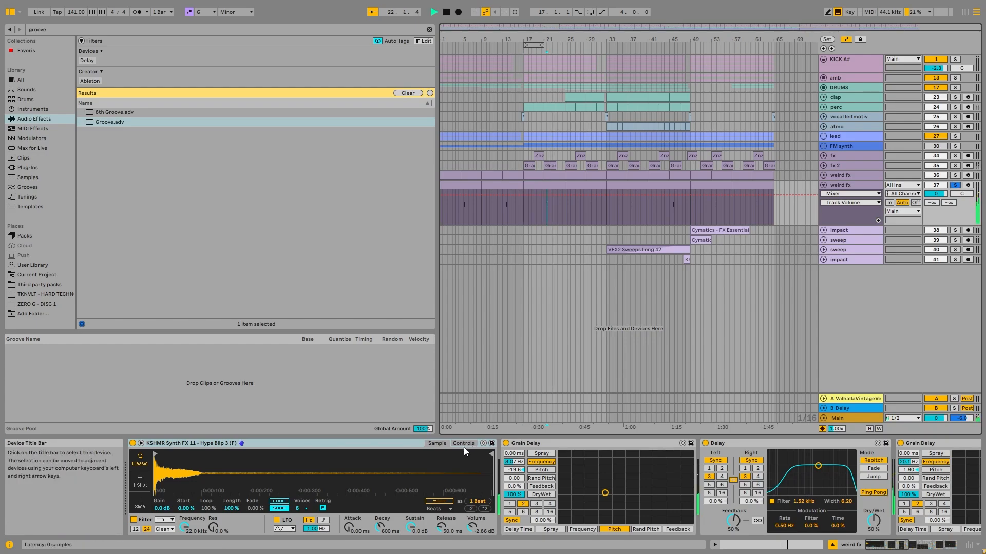
key("space")
- Examine the sampler controls of the second weird fx track, and compare them with the first weird fx track's sampler
left_click(464, 443)
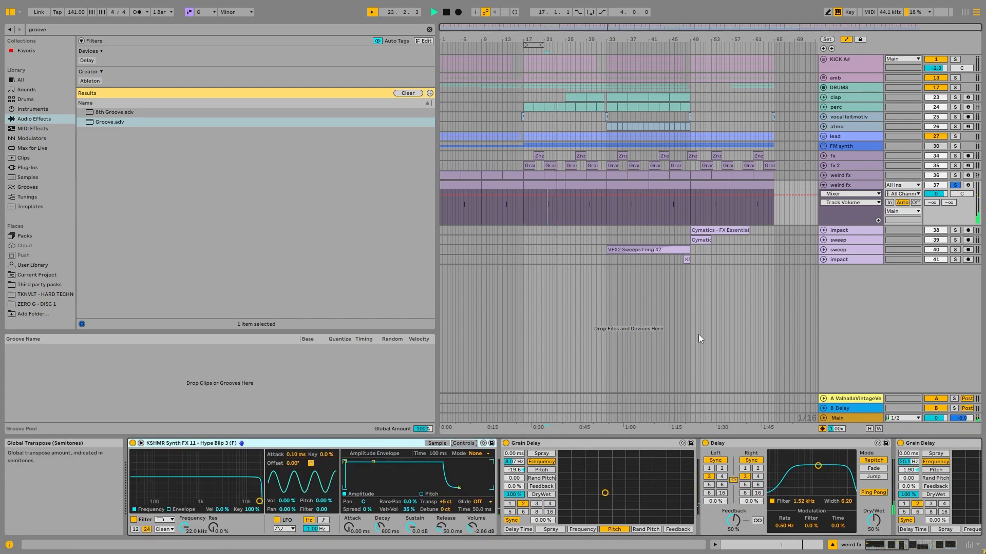
left_click(841, 175)
left_click(874, 545)
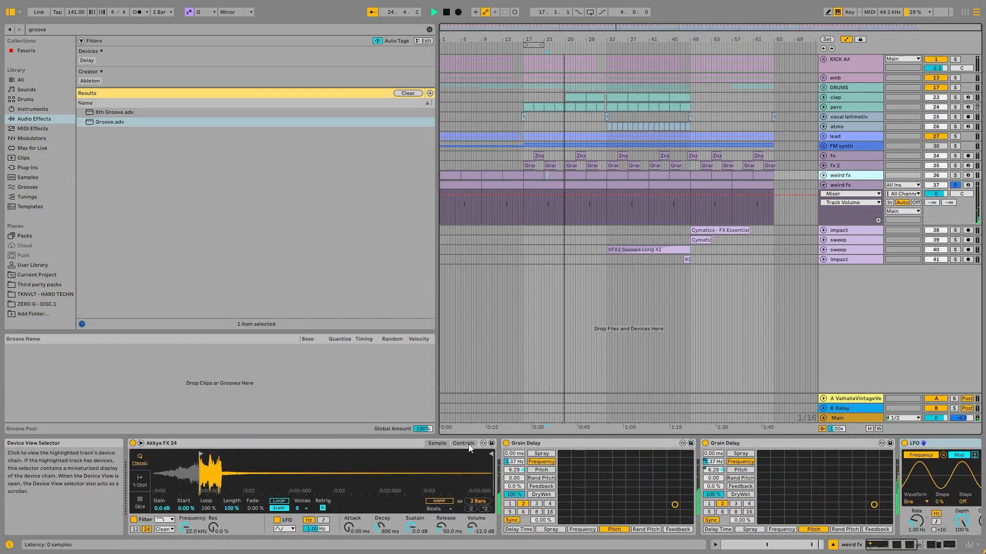
left_click(462, 443)
left_click(442, 443)
- Play the second weird fx track from bar 29 with Roar off, and compare it with Roar reactivated
left_click(823, 185)
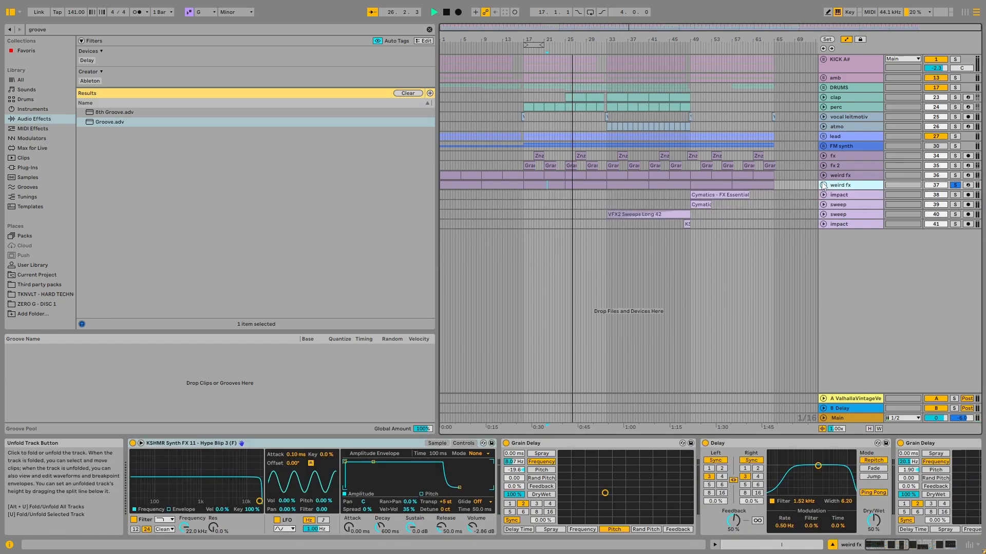
left_click_drag(888, 545, 924, 545)
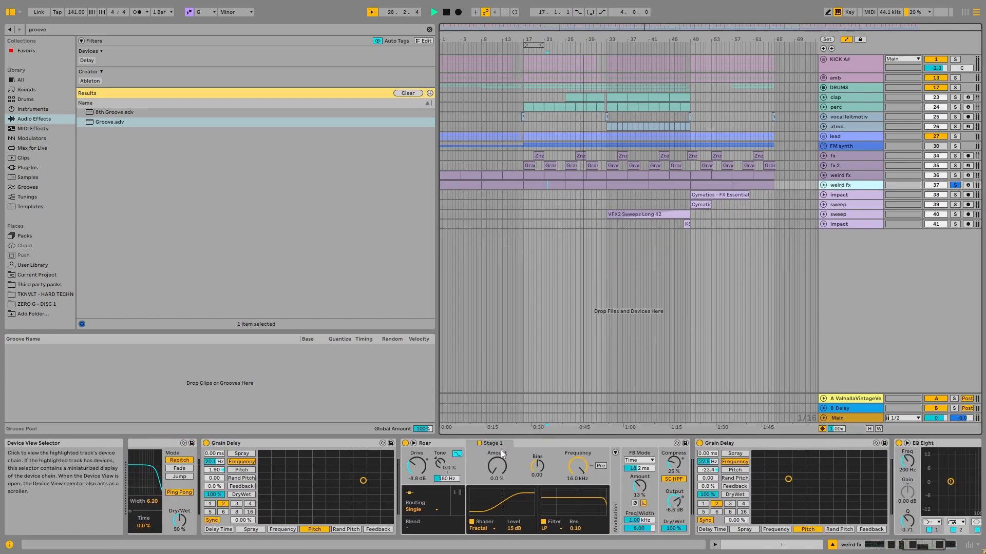
left_click(443, 443)
left_click(588, 166)
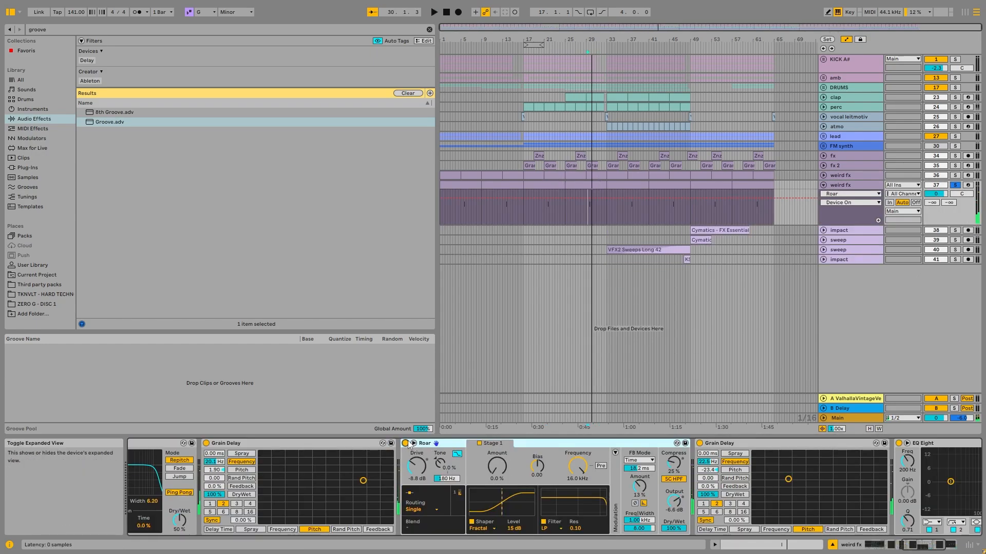
key("space")
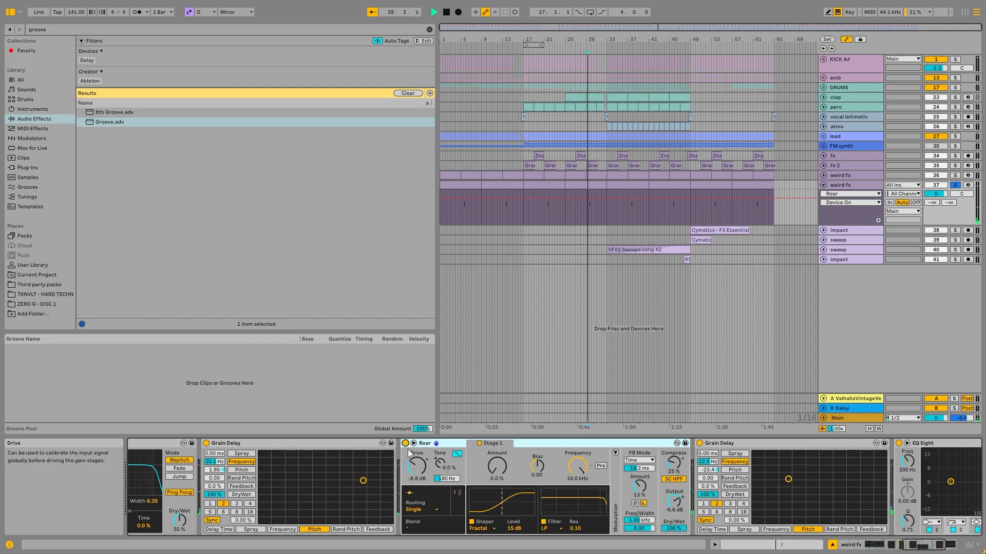
left_click(406, 443)
left_click(406, 443)
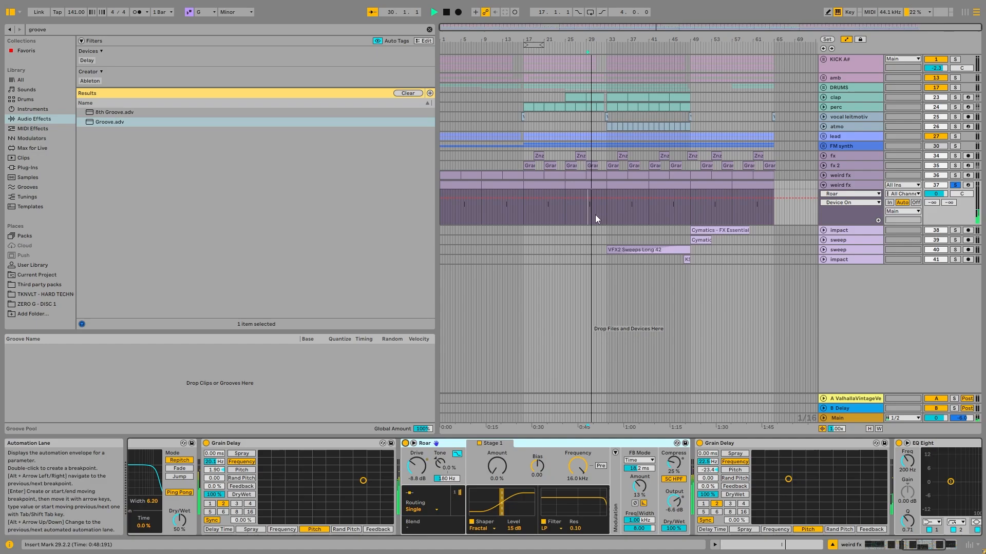
- Stop playback and fold the second weird fx track
key("space")
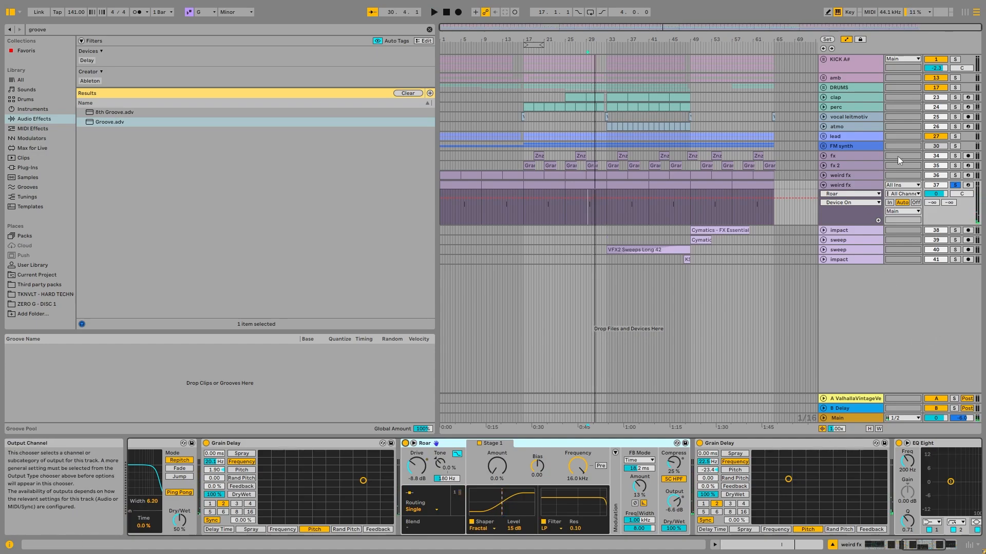
left_click(822, 186)
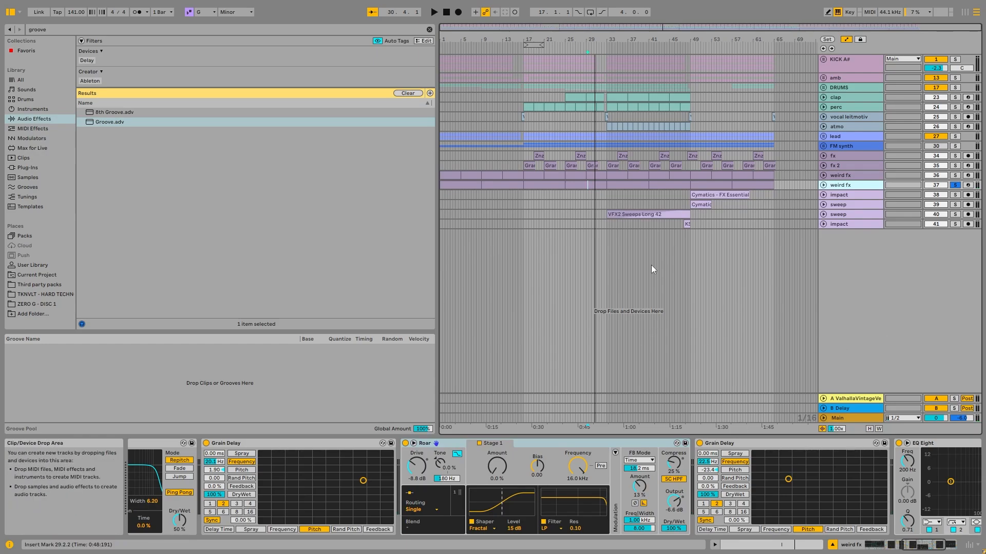
- Examine the first weird fx track's device chain: both Grain Delays, the LFO, and the sampler's controls and sample waveform
key("Up")
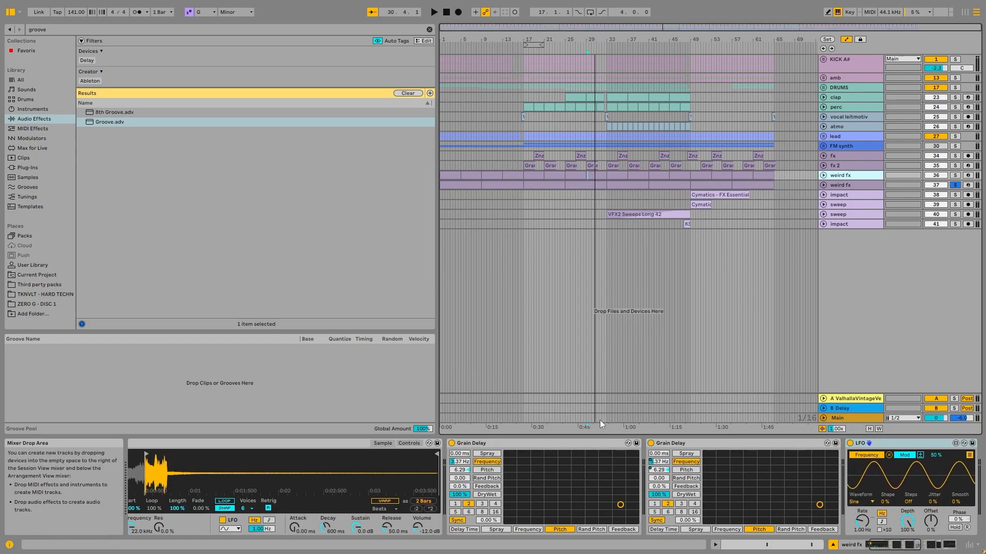
left_click(519, 444)
left_click(739, 444)
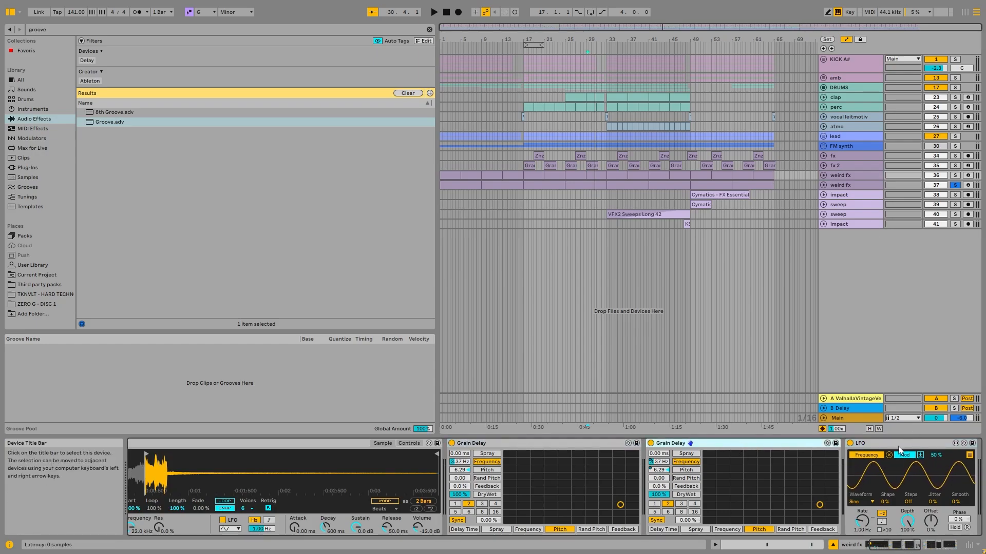
left_click(919, 446)
left_click(409, 443)
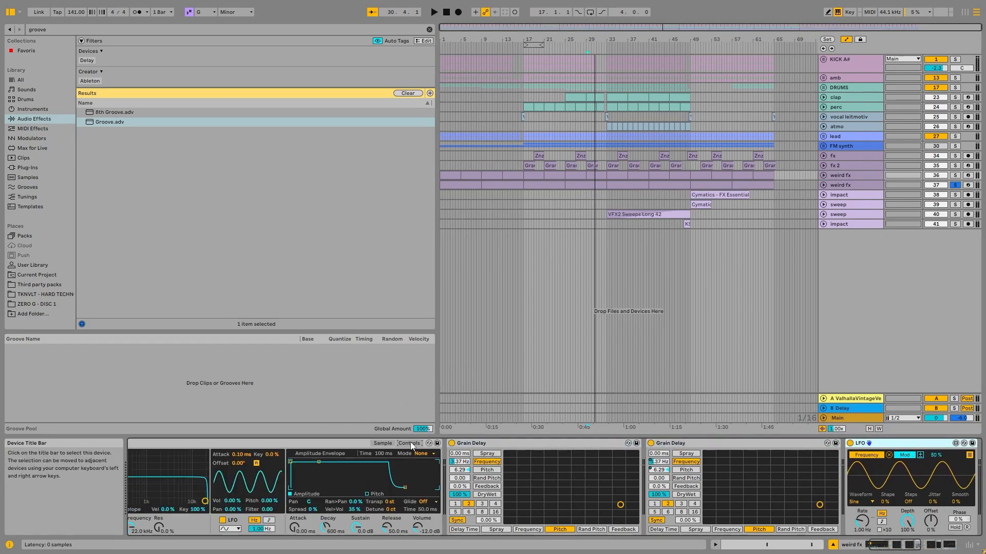
left_click(380, 448)
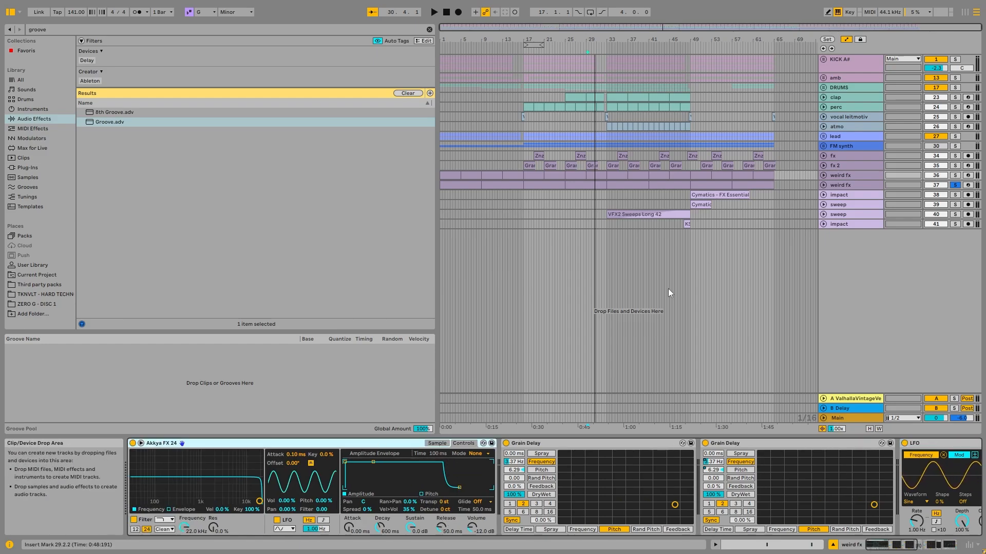
left_click(437, 443)
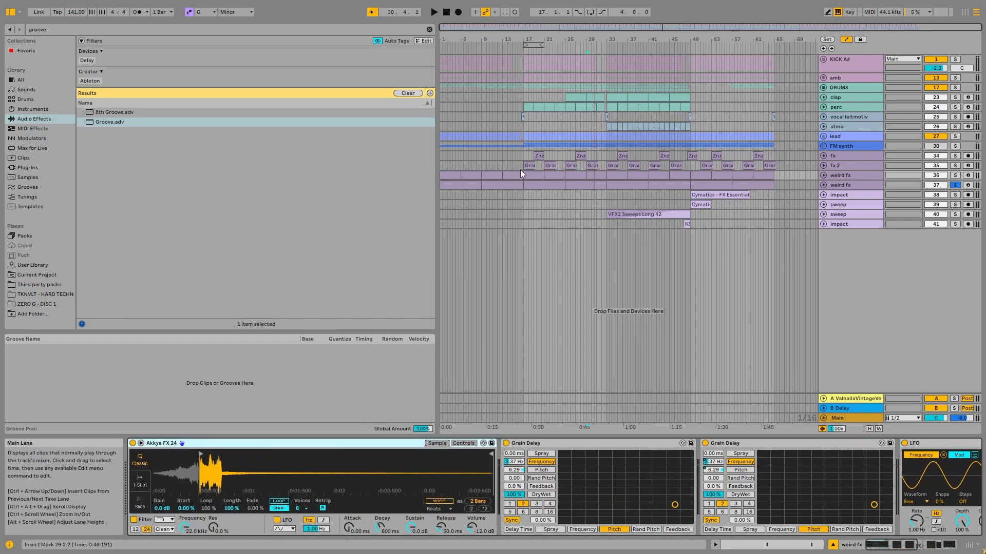
- Select the fx track and inspect its effect chain with the Grain Delays, EQ Eight and Kickstart 2
scroll(519, 170, "up", 5)
left_click(832, 156)
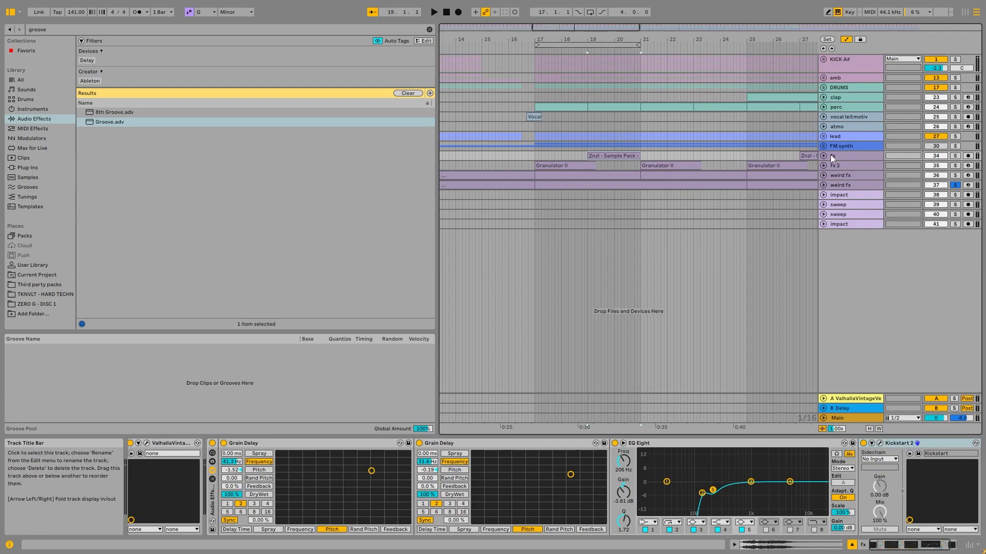
scroll(553, 193, "down", 5)
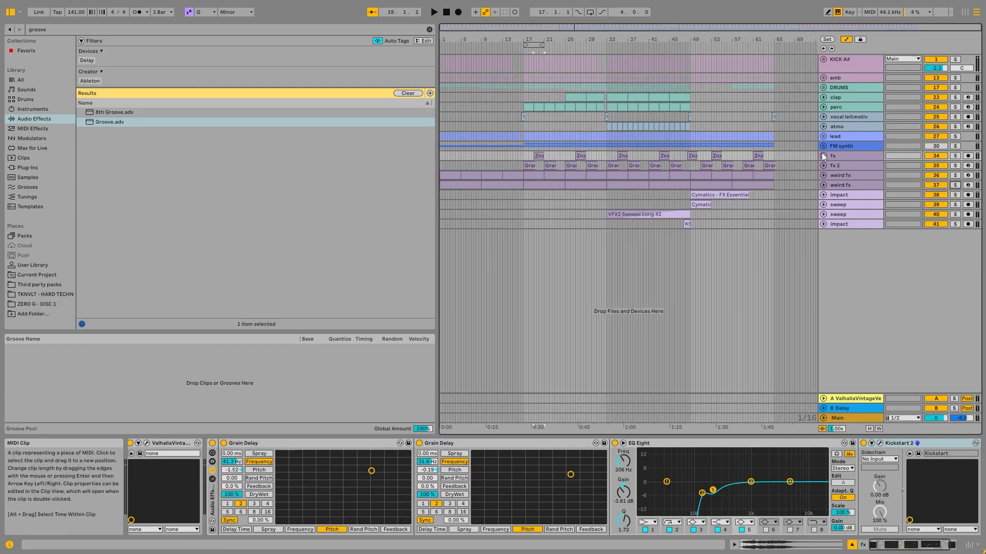
left_click(849, 164)
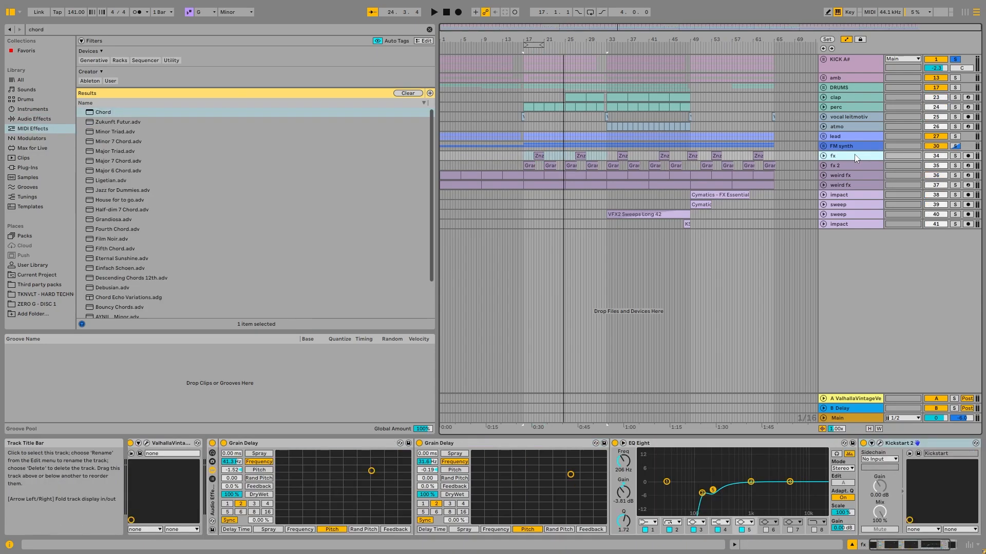